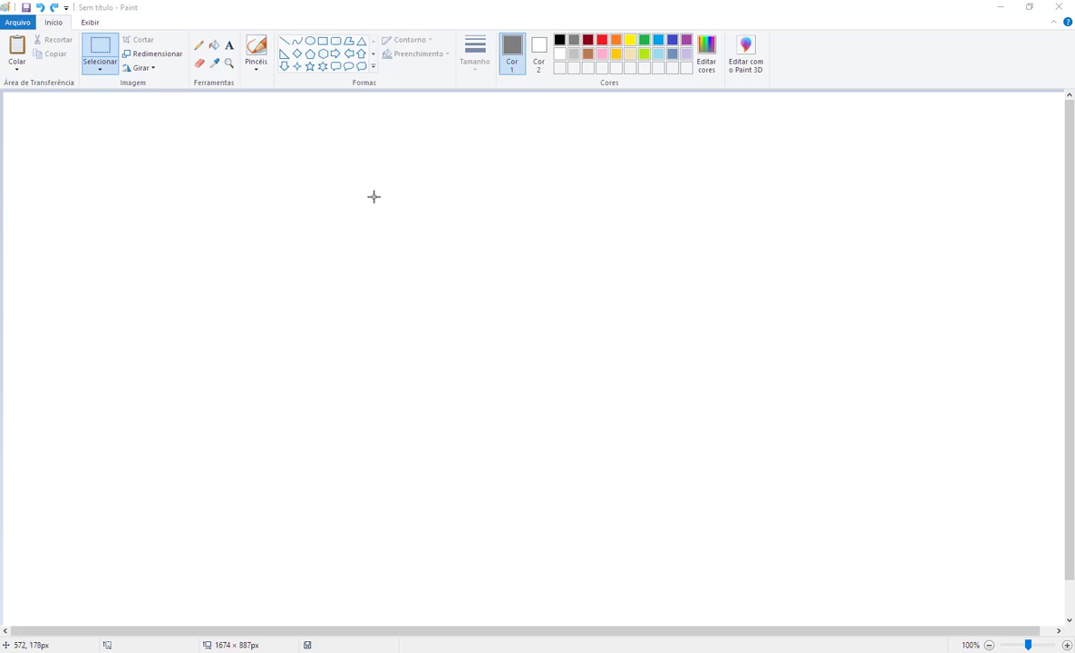
Draw a grey zigzag test scribble on the blank canvas with the natural pencil brush.
click(344, 205)
click(258, 48)
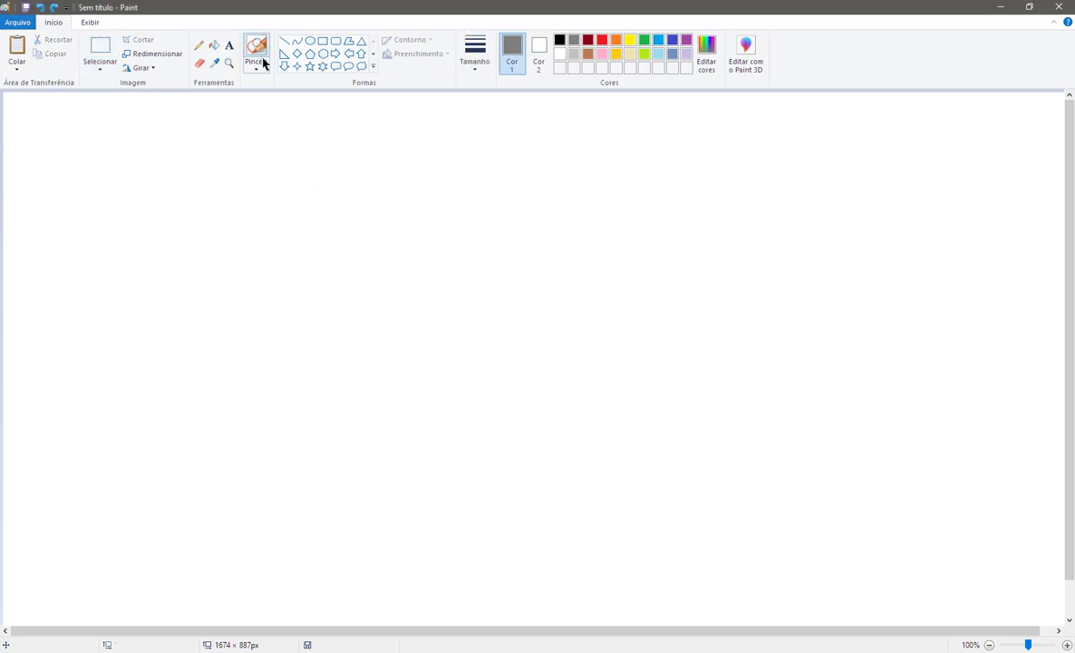
mouse_move(347, 273)
mouse_down()
mouse_move(336, 307)
mouse_move(510, 320)
mouse_move(475, 381)
mouse_up()
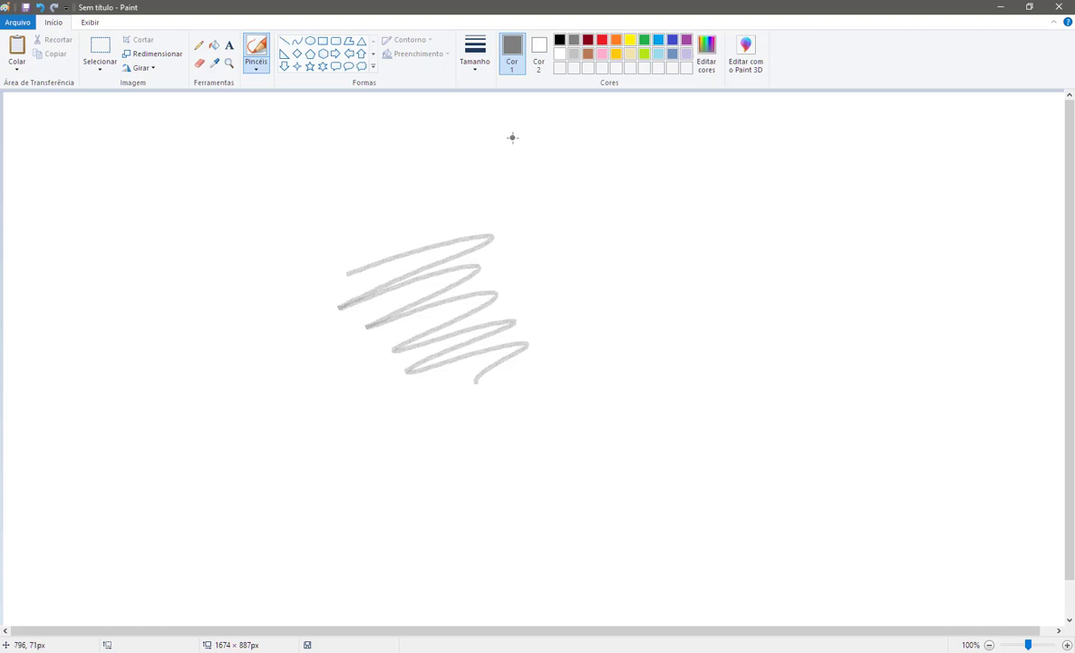
Select the area around the zigzag scribble and delete it.
click(102, 54)
drag(252, 169, 622, 455)
key(Delete)
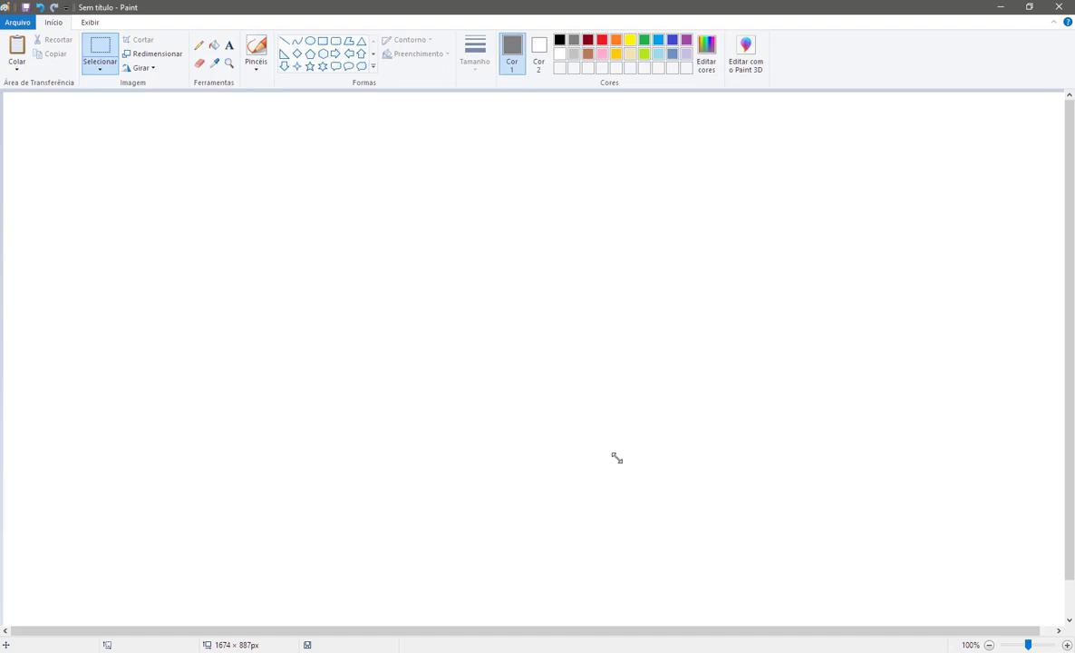
Paint a thick wavy grey test stroke on the canvas with the oil brush.
click(256, 53)
click(257, 67)
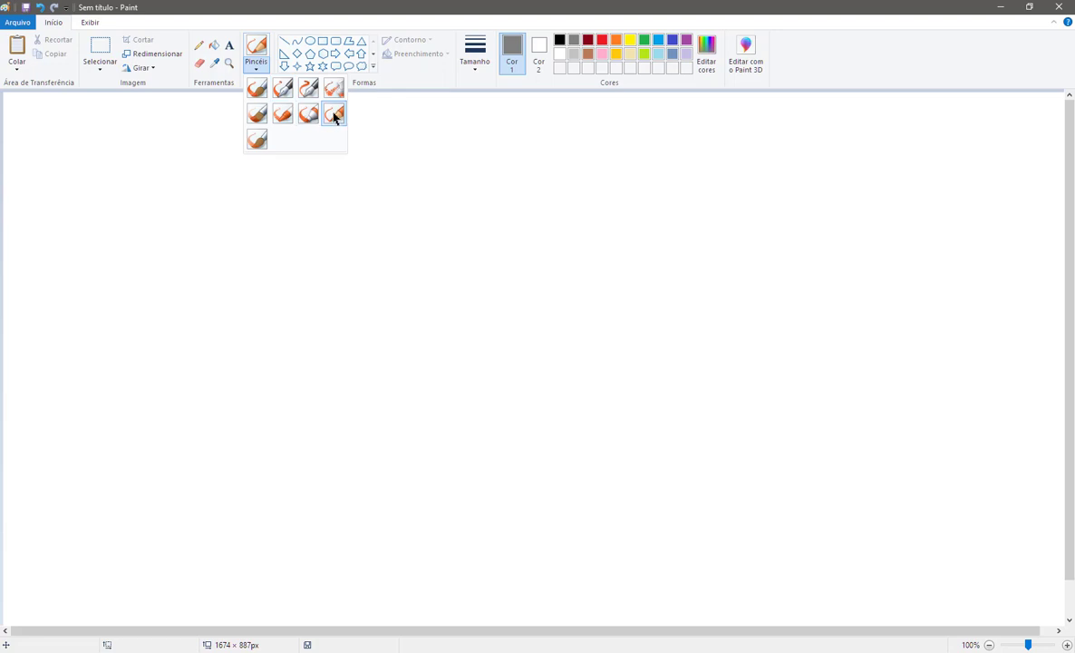
click(258, 114)
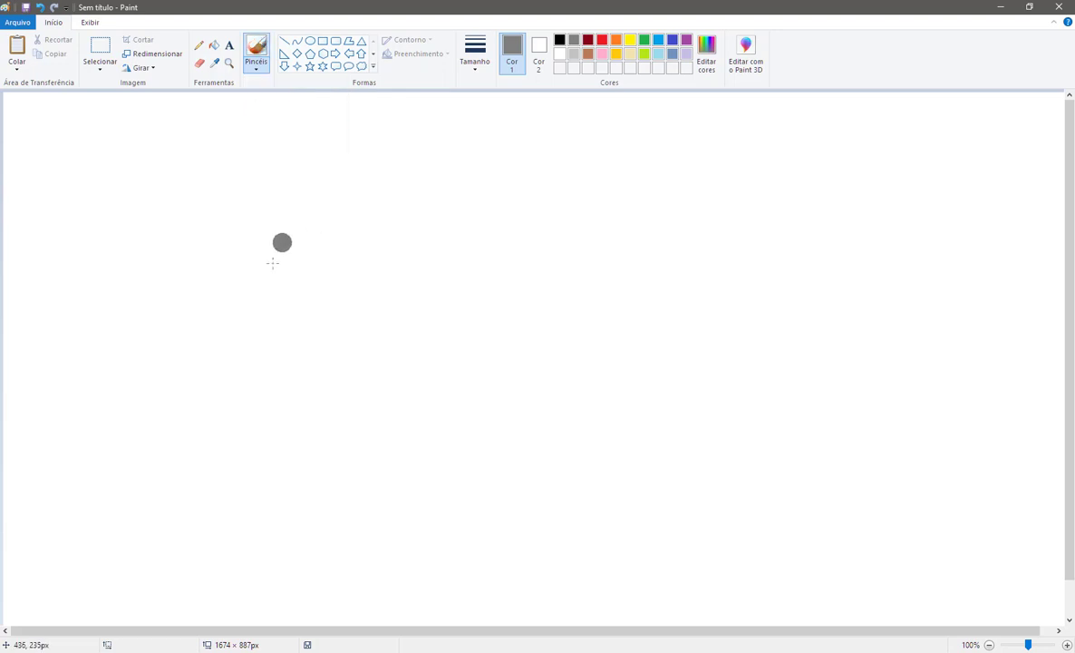
mouse_move(261, 272)
mouse_down()
mouse_move(334, 234)
mouse_move(472, 220)
mouse_up()
Paint test strokes with the watercolor brush: an S-curve below the oil stroke and a steep diagonal band across it.
click(257, 67)
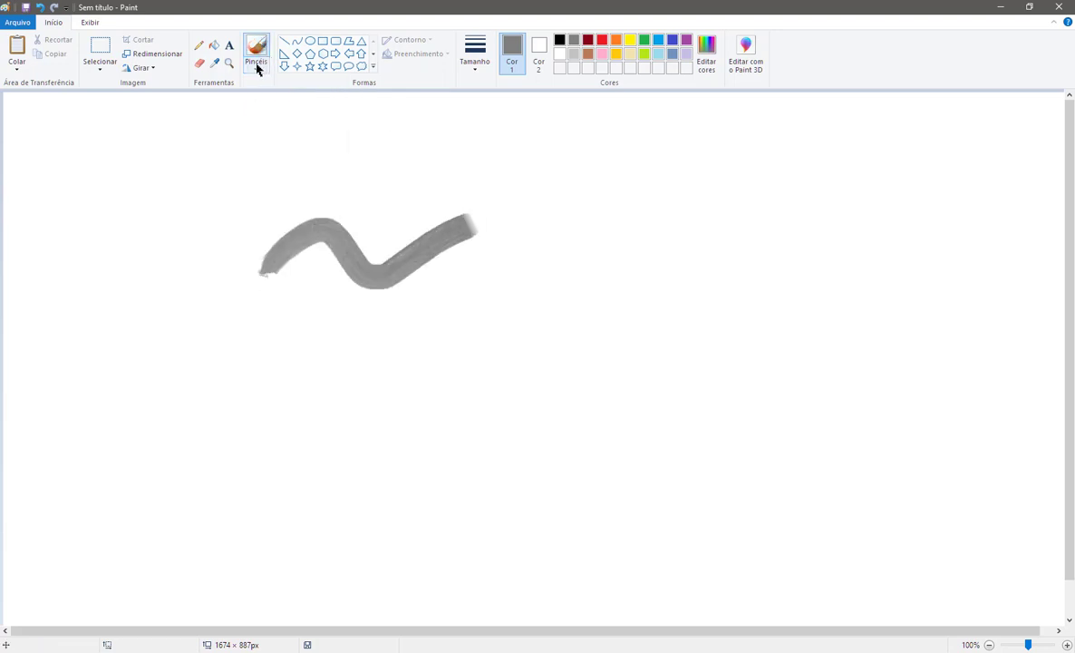
click(256, 138)
click(336, 135)
drag(410, 424, 625, 335)
drag(366, 195, 331, 304)
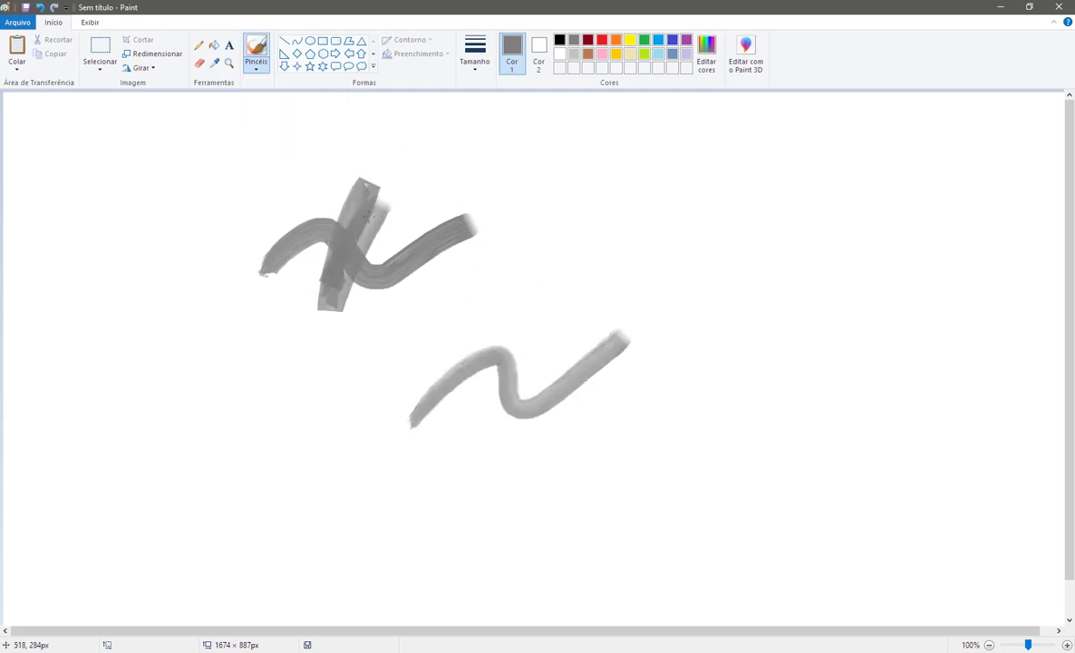
Draw two thin wavy test strokes above the others, one with the second calligraphy brush and one with the natural pencil.
click(260, 61)
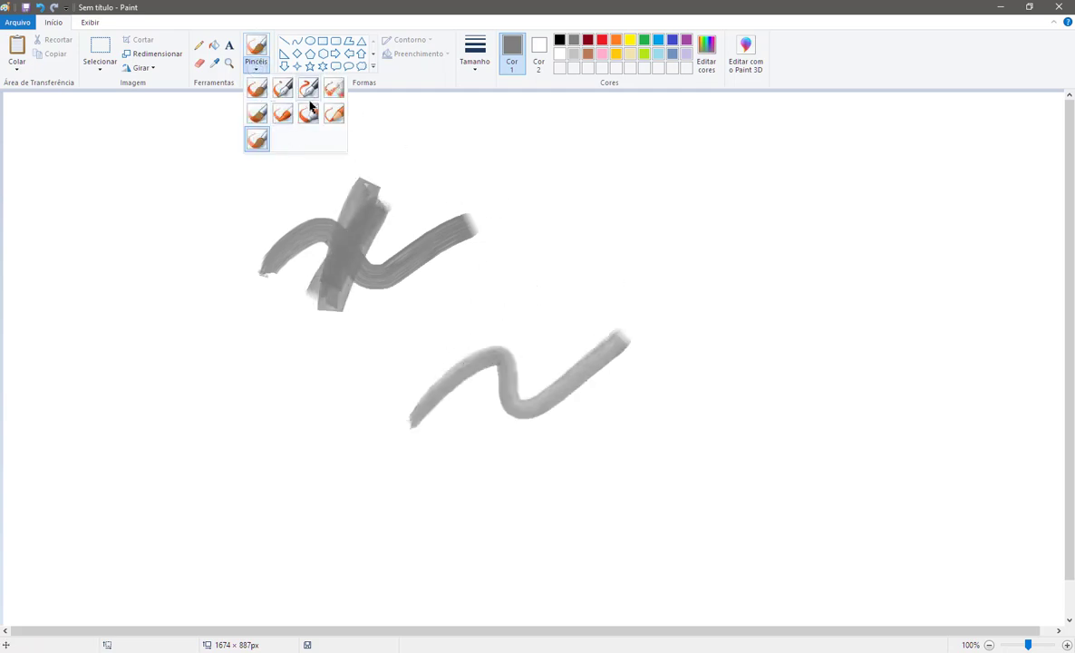
click(308, 88)
click(256, 188)
drag(305, 151, 462, 147)
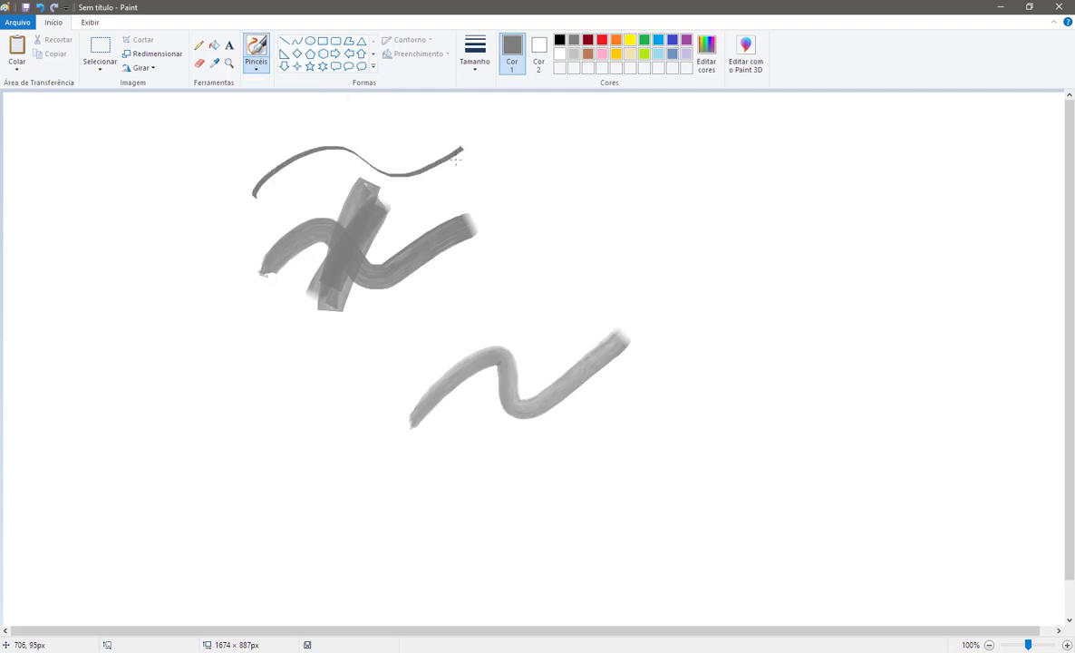
click(263, 67)
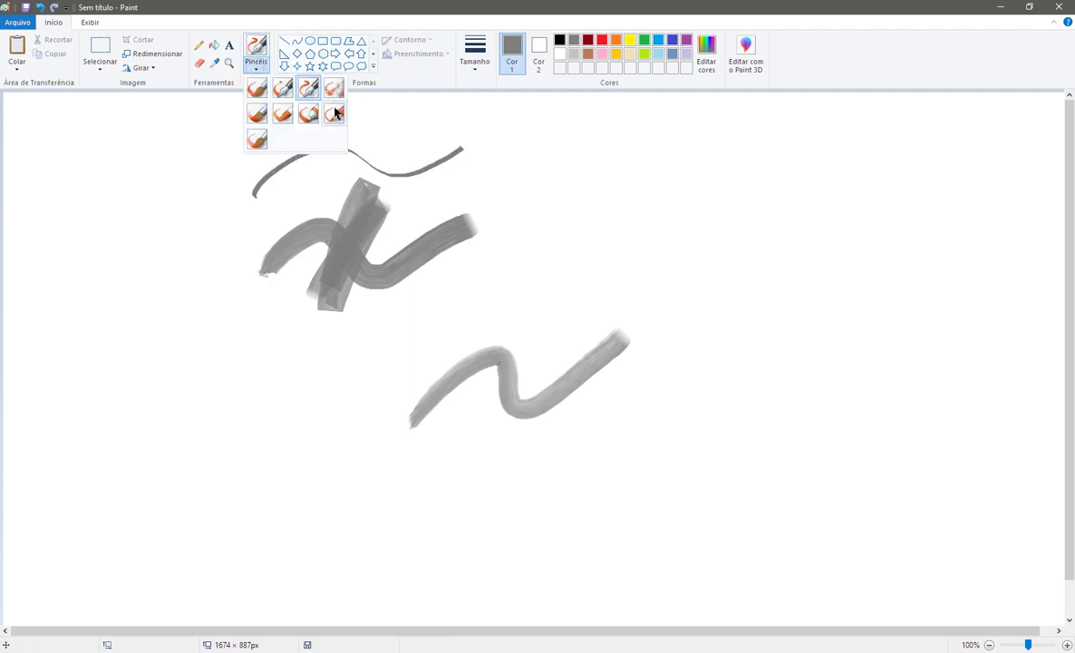
click(309, 113)
drag(251, 166, 464, 134)
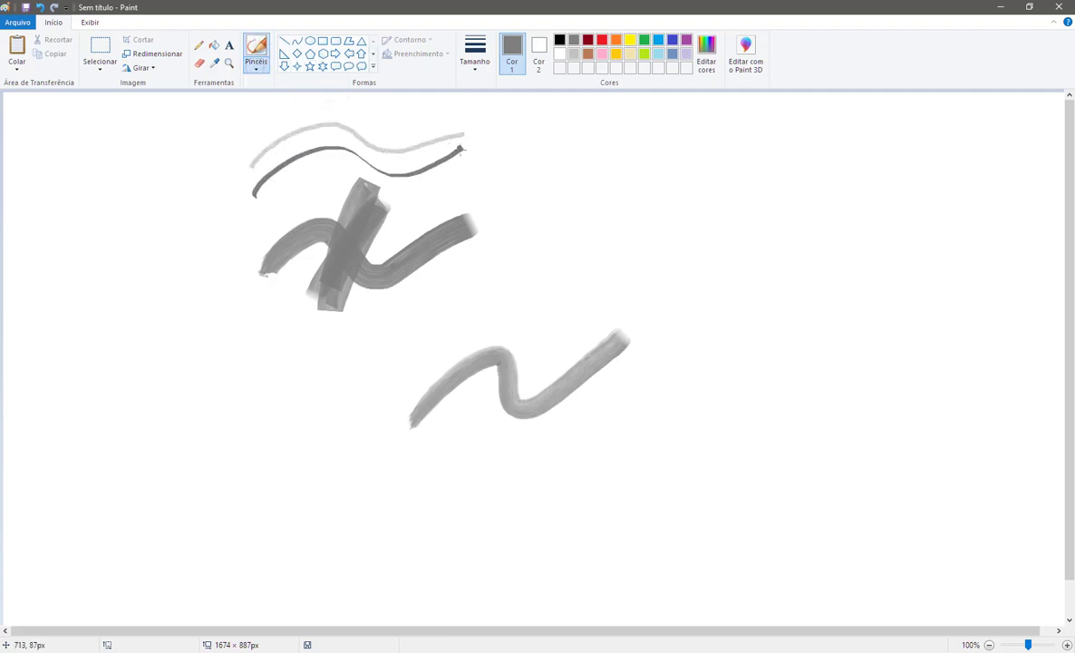
Select all the brush test strokes and delete them to clear the canvas.
click(97, 46)
drag(191, 109, 731, 505)
key(Delete)
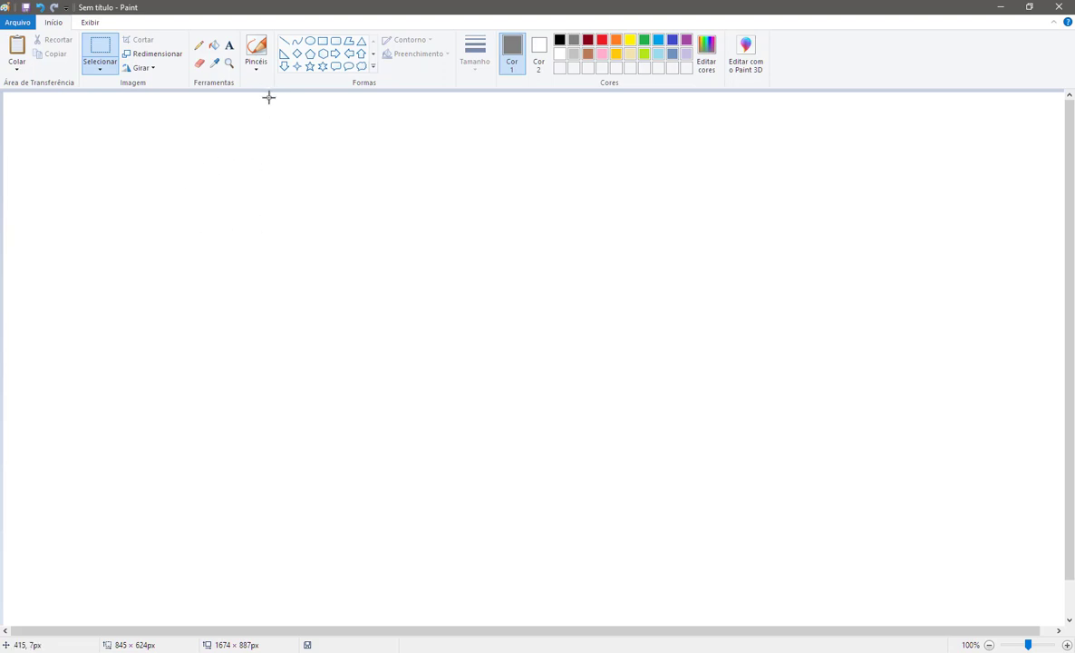
Sketch the wide rectangular outline of an envelope in grey brush strokes in the upper-left part of the canvas.
click(247, 46)
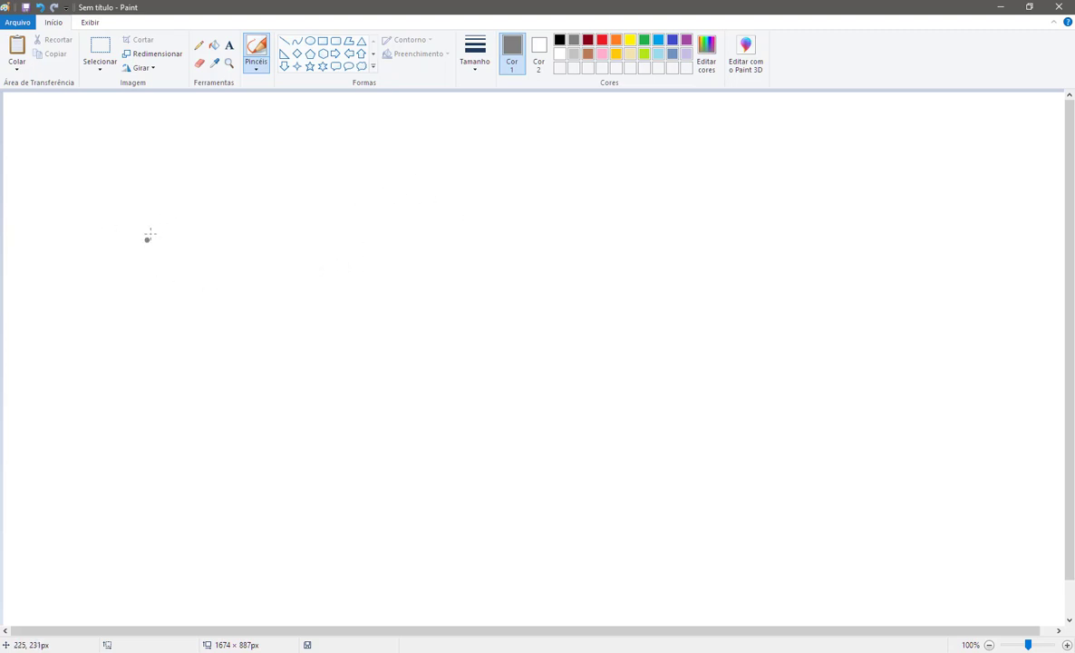
mouse_move(155, 240)
mouse_down()
mouse_move(156, 268)
mouse_move(152, 203)
mouse_move(151, 295)
mouse_move(146, 196)
mouse_move(153, 281)
mouse_up()
mouse_move(325, 199)
mouse_down()
mouse_move(329, 275)
mouse_move(324, 195)
mouse_move(327, 258)
mouse_up()
mouse_move(154, 196)
mouse_down()
mouse_move(155, 300)
mouse_move(175, 275)
mouse_up()
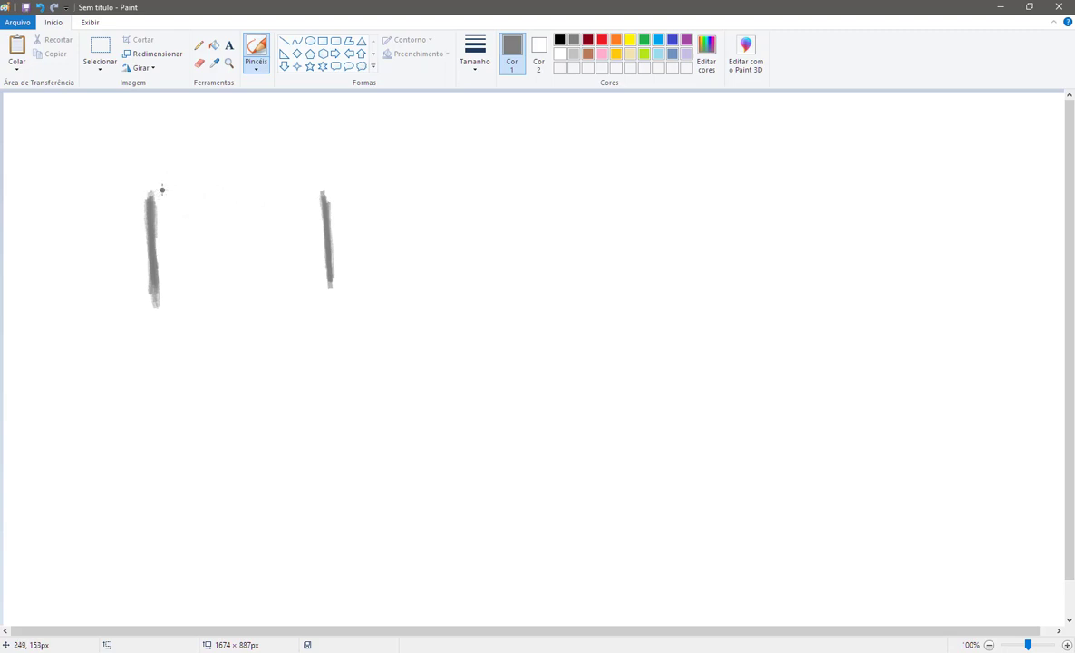
mouse_move(148, 188)
mouse_down()
mouse_move(203, 186)
mouse_move(145, 189)
mouse_move(325, 188)
mouse_up()
mouse_move(204, 189)
mouse_down()
mouse_move(250, 185)
mouse_move(154, 189)
mouse_move(276, 188)
mouse_up()
mouse_move(185, 294)
mouse_down()
mouse_move(295, 295)
mouse_move(168, 293)
mouse_move(224, 291)
mouse_up()
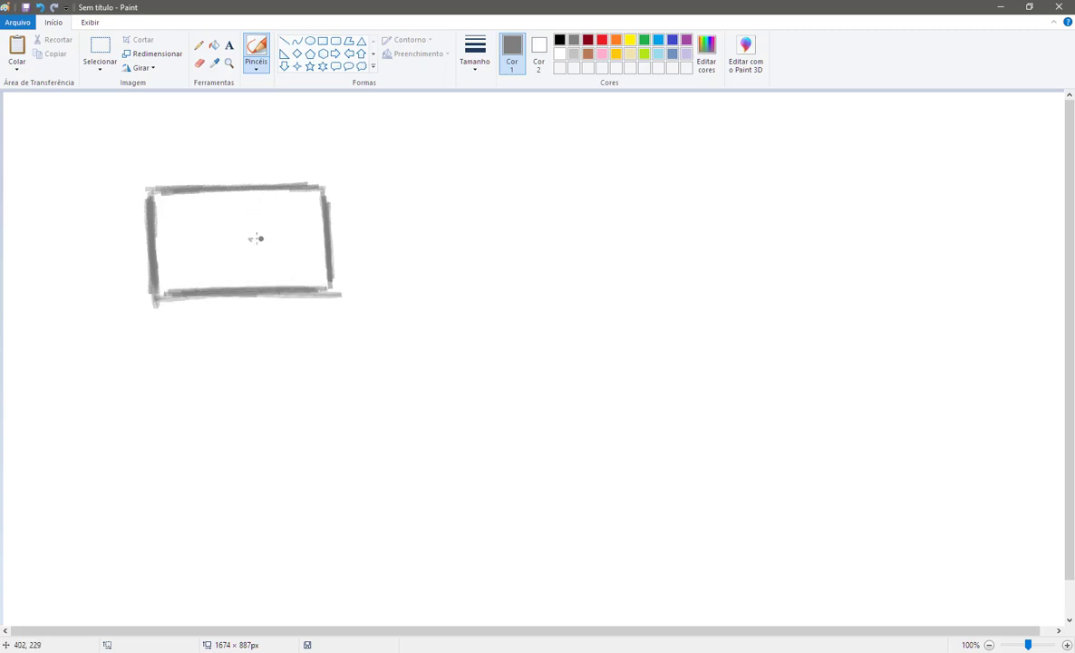
Draw the envelope's V-shaped flap and the two lower fold lines running from the flap to the bottom corners.
mouse_move(320, 192)
mouse_down()
mouse_move(241, 233)
mouse_move(288, 184)
mouse_move(309, 199)
mouse_move(282, 214)
mouse_up()
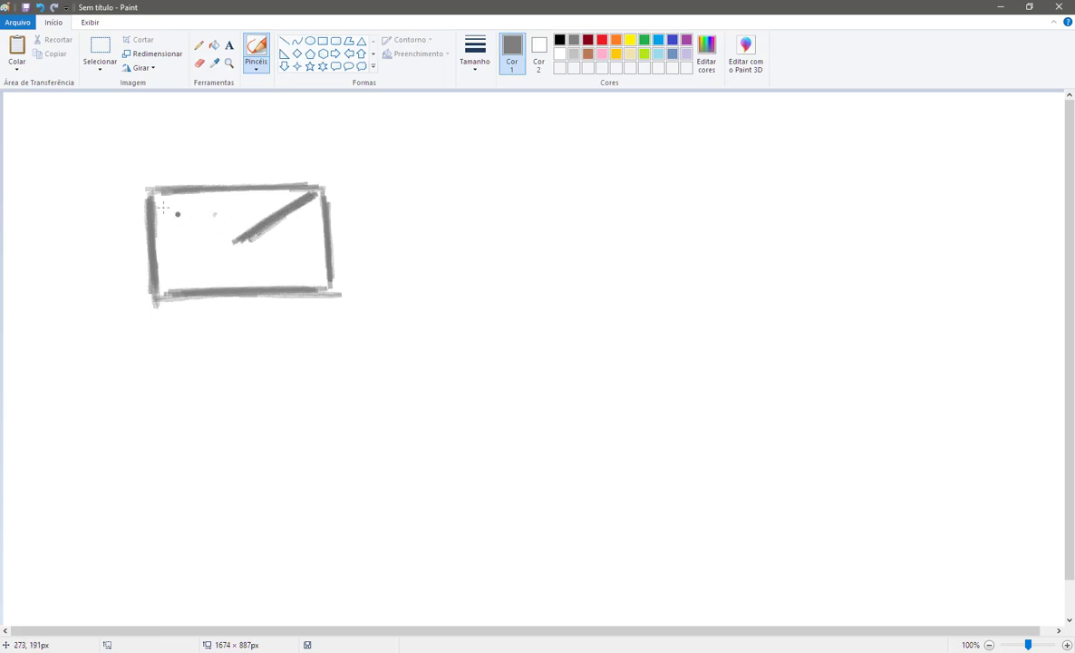
mouse_move(158, 198)
mouse_down()
mouse_move(231, 237)
mouse_move(158, 195)
mouse_move(244, 250)
mouse_up()
click(215, 216)
mouse_move(178, 270)
mouse_down()
mouse_move(168, 281)
mouse_move(208, 241)
mouse_move(162, 291)
mouse_up()
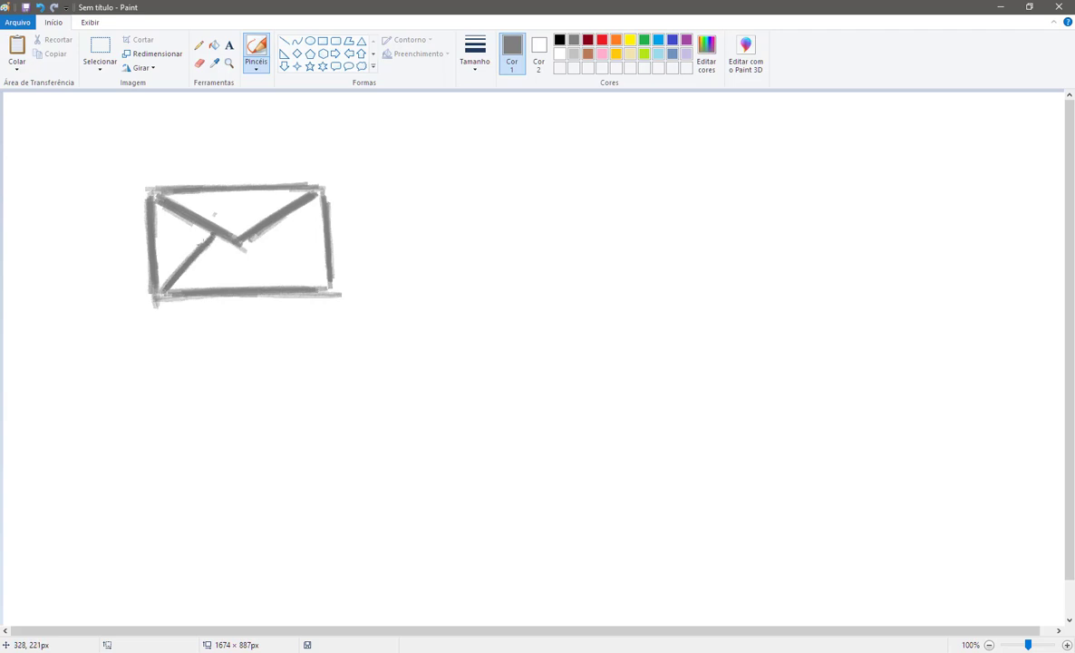
mouse_move(274, 238)
mouse_down()
mouse_move(322, 282)
mouse_move(272, 236)
mouse_move(316, 259)
mouse_up()
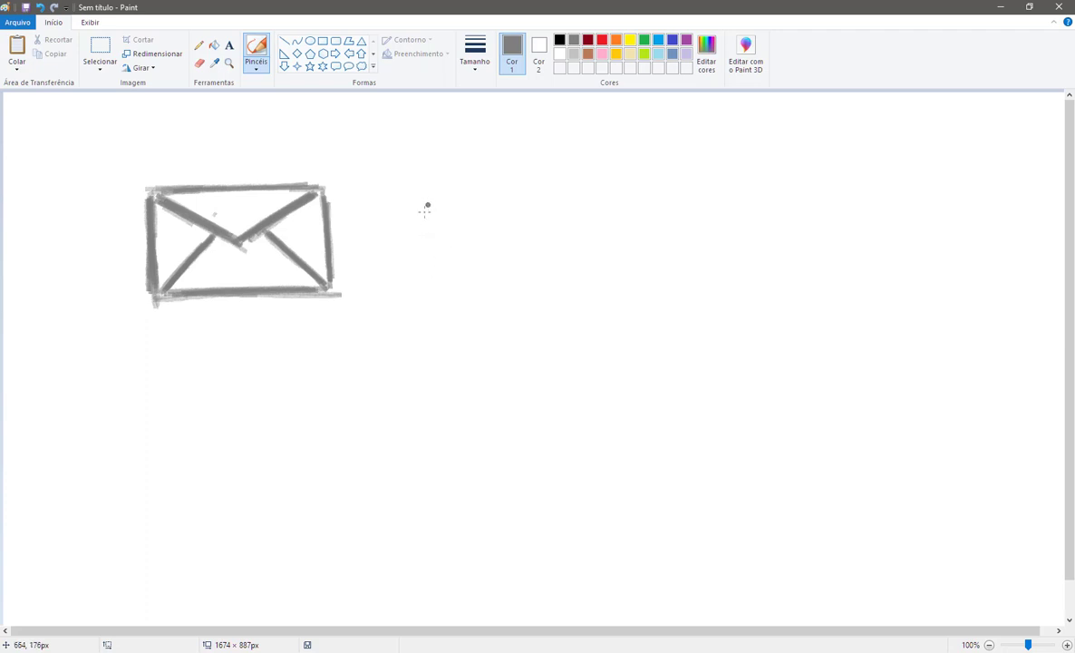
Sketch a separate empty rectangle of similar size beside the envelope.
mouse_move(429, 199)
mouse_down()
mouse_move(433, 282)
mouse_move(425, 177)
mouse_move(423, 272)
mouse_move(437, 286)
mouse_up()
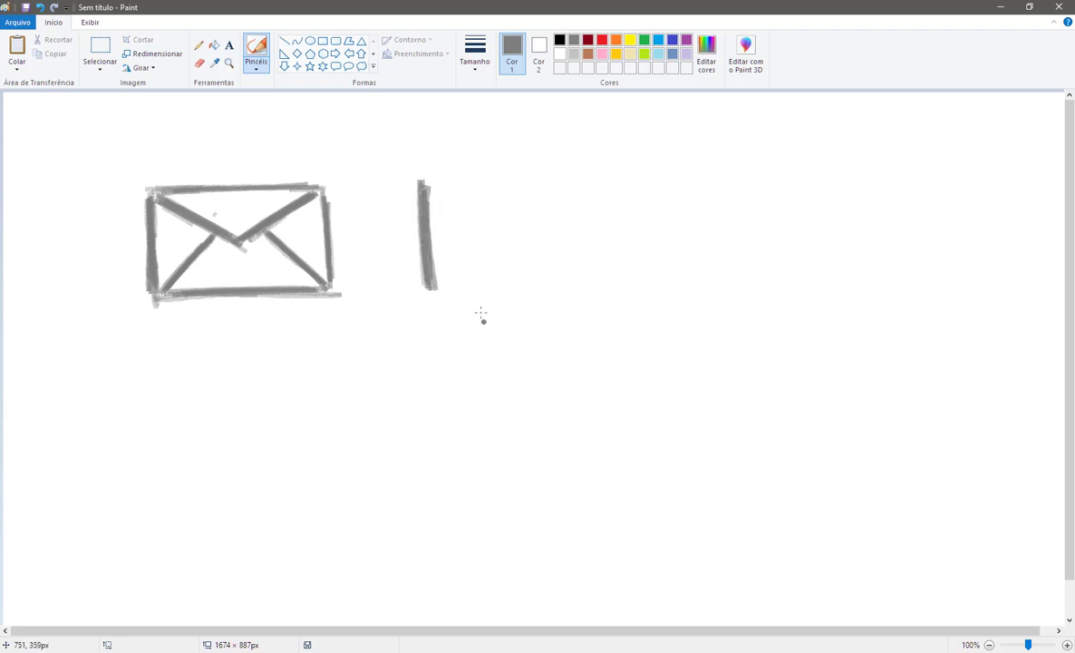
mouse_move(531, 286)
mouse_down()
mouse_move(448, 286)
mouse_move(552, 281)
mouse_move(435, 286)
mouse_move(594, 281)
mouse_move(566, 280)
mouse_up()
mouse_move(519, 177)
mouse_down()
mouse_move(417, 181)
mouse_move(595, 173)
mouse_move(519, 189)
mouse_up()
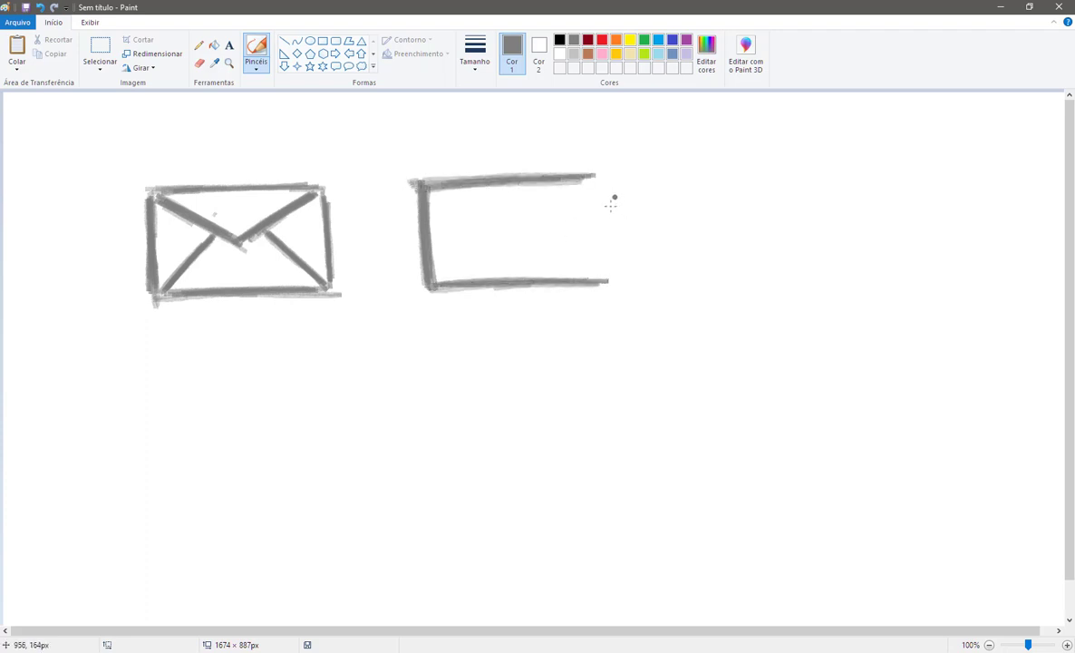
mouse_move(595, 201)
mouse_down()
mouse_move(597, 279)
mouse_move(596, 176)
mouse_move(598, 279)
mouse_up()
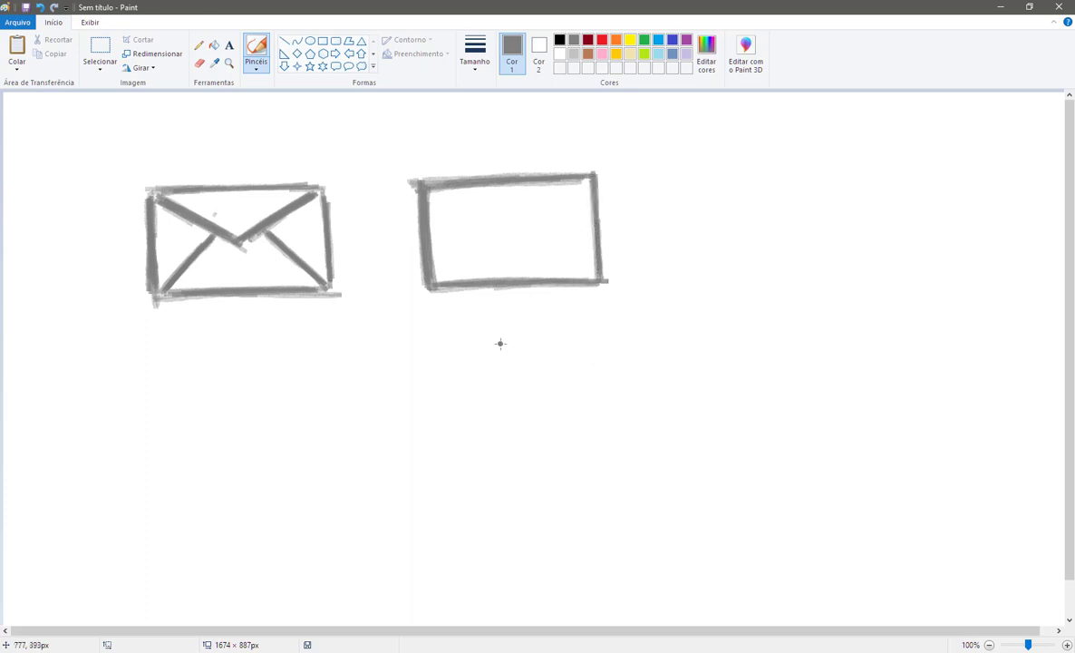
Draw a downward-pointing triangle below the empty rectangle.
mouse_move(494, 328)
mouse_down()
mouse_move(592, 327)
mouse_move(433, 330)
mouse_move(586, 319)
mouse_move(469, 333)
mouse_move(493, 335)
mouse_move(540, 413)
mouse_up()
drag(568, 377, 548, 408)
mouse_move(575, 337)
mouse_down()
mouse_move(533, 390)
mouse_move(541, 374)
mouse_up()
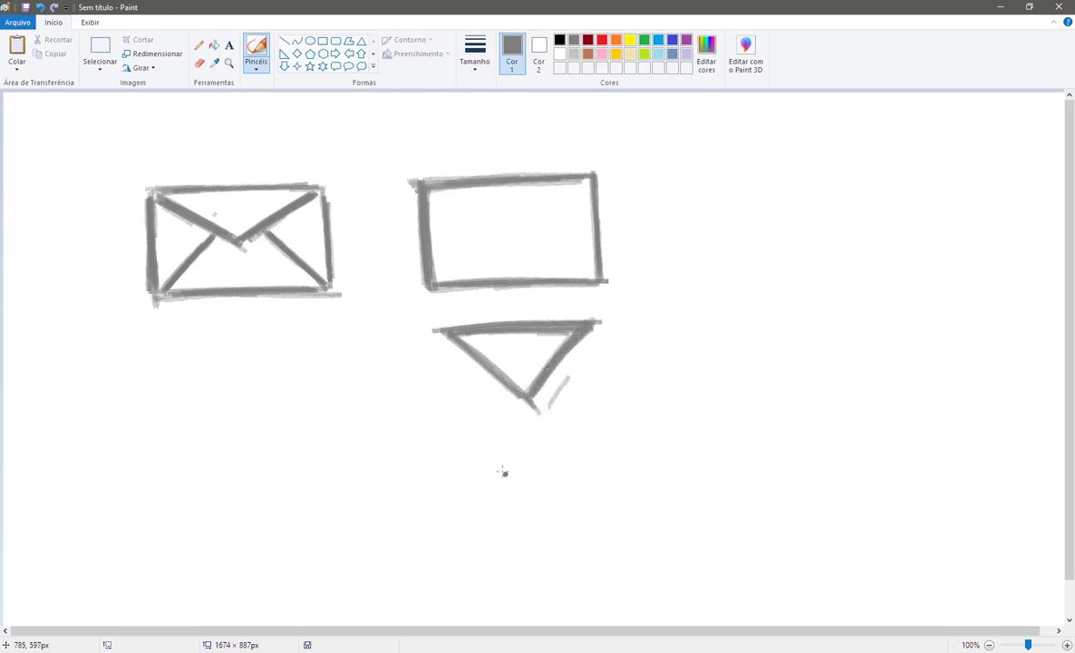
Draw a flat upward-pointing triangle below the downward-pointing one.
mouse_move(504, 485)
mouse_down()
mouse_move(562, 490)
mouse_move(479, 493)
mouse_up()
drag(475, 489, 527, 490)
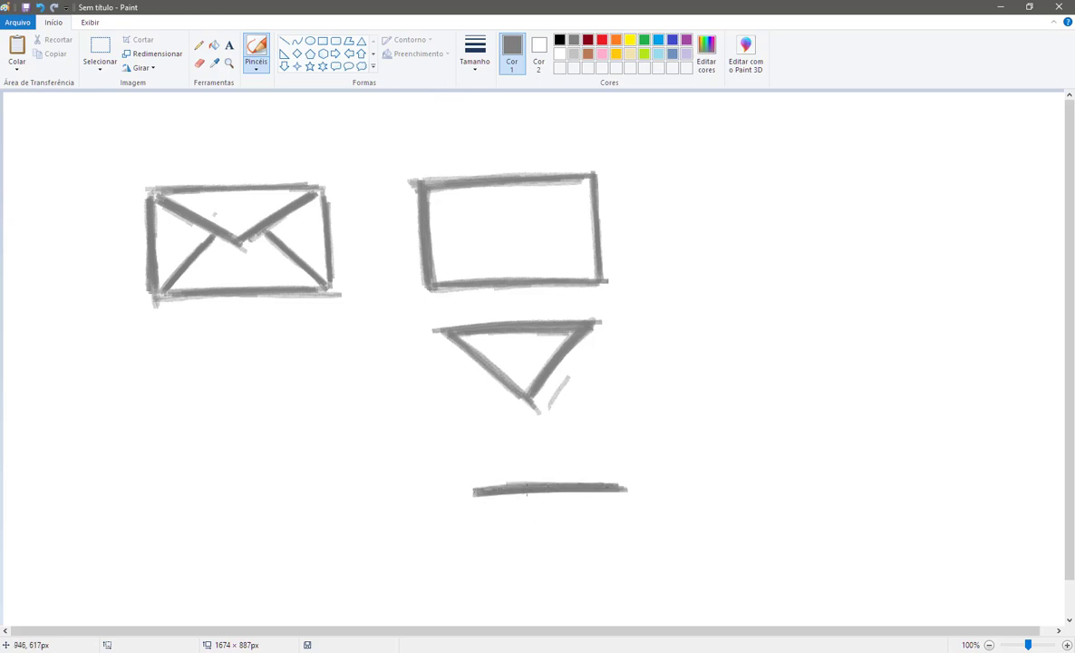
mouse_move(533, 440)
mouse_down()
mouse_move(508, 459)
mouse_move(541, 439)
mouse_up()
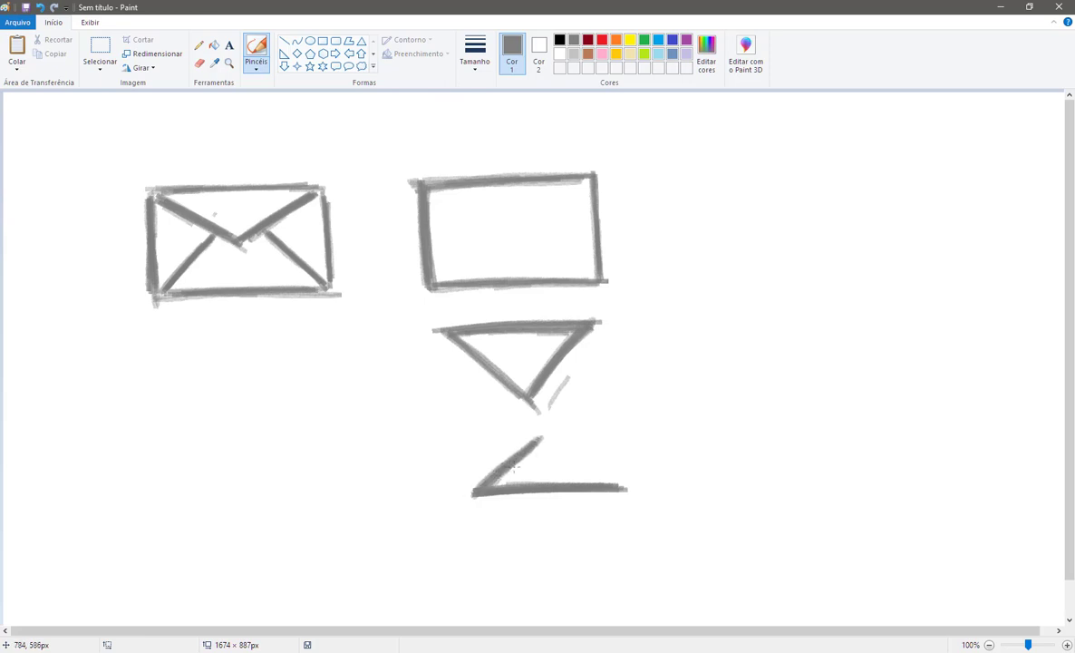
drag(597, 472, 625, 489)
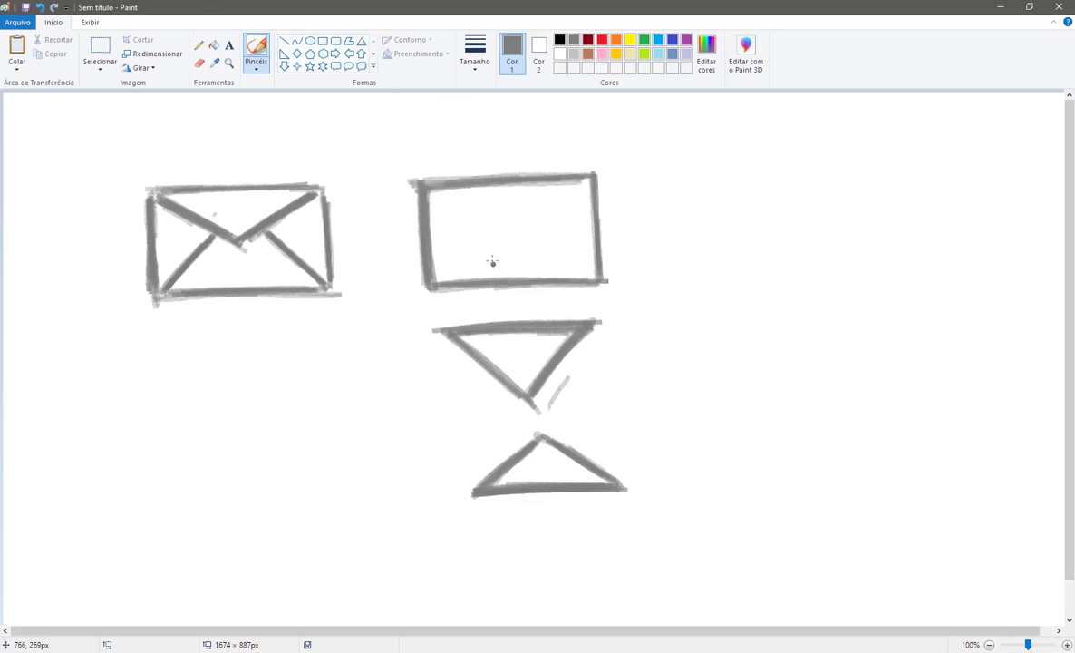
Cut and paste the upward-pointing triangle, move it to the blank area beside the rectangle, and squash its selection to 308 × 132 px.
click(102, 45)
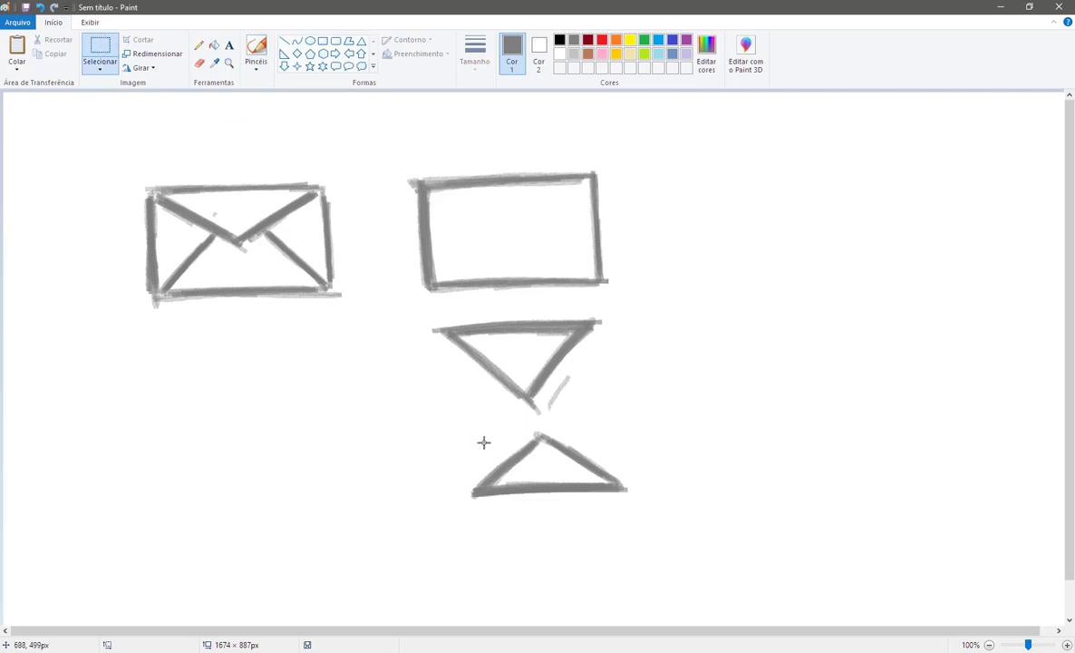
drag(441, 413, 640, 519)
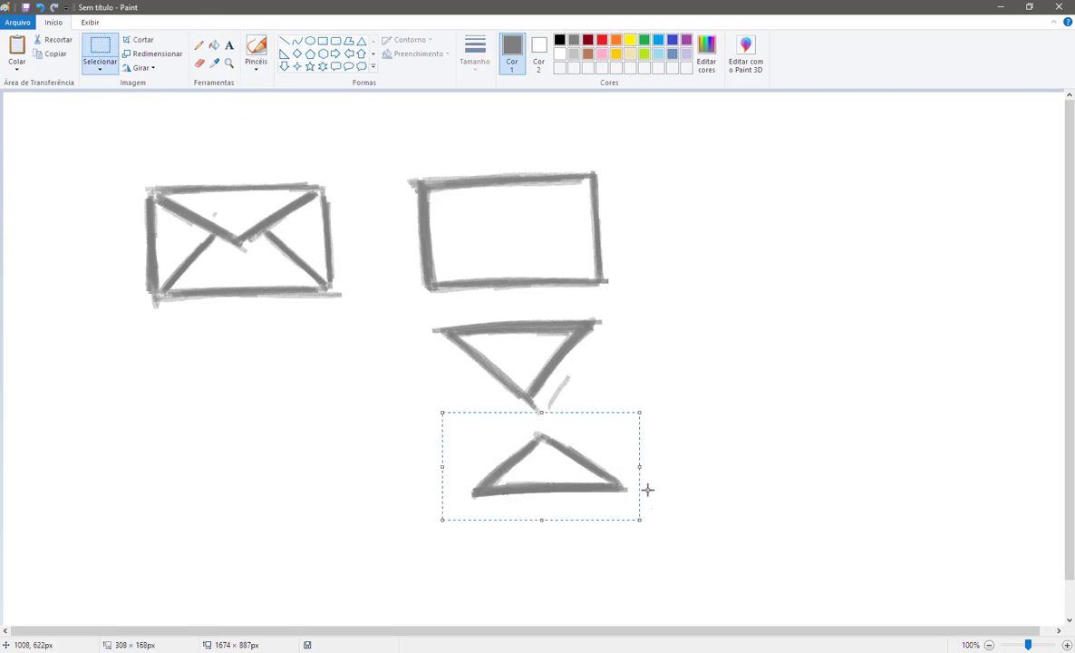
key(ctrl+x)
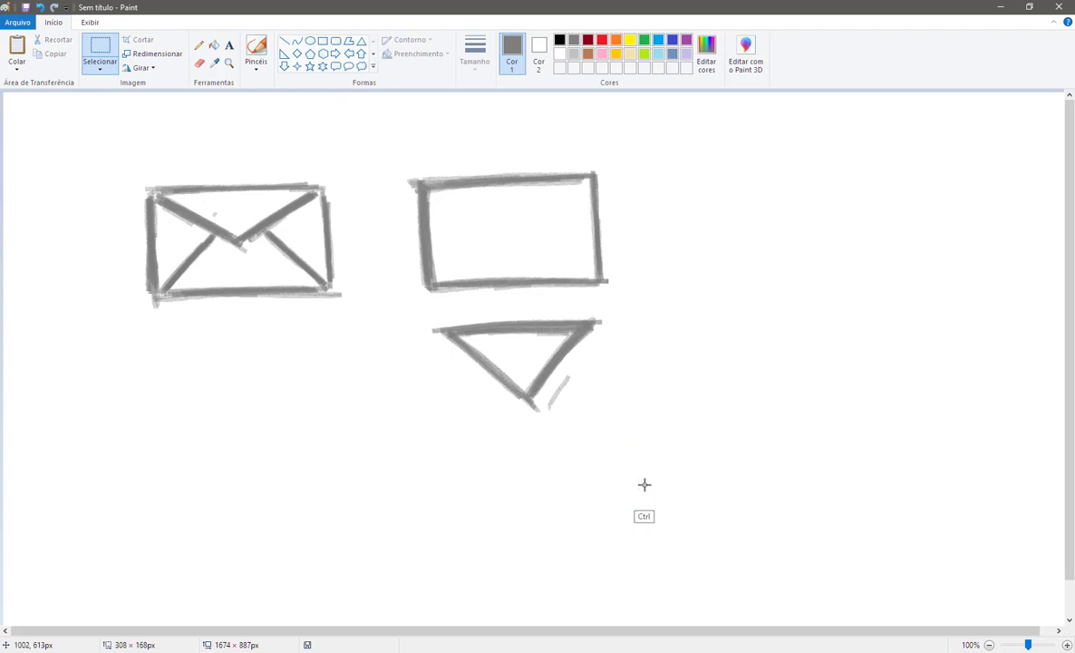
key(ctrl+v)
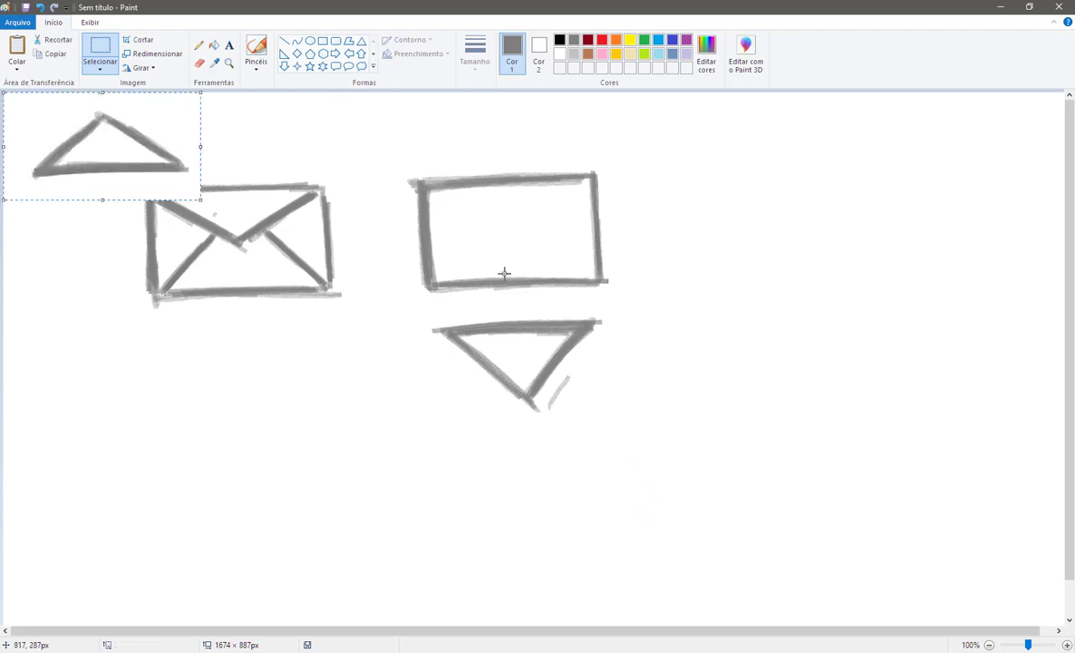
drag(112, 143, 746, 266)
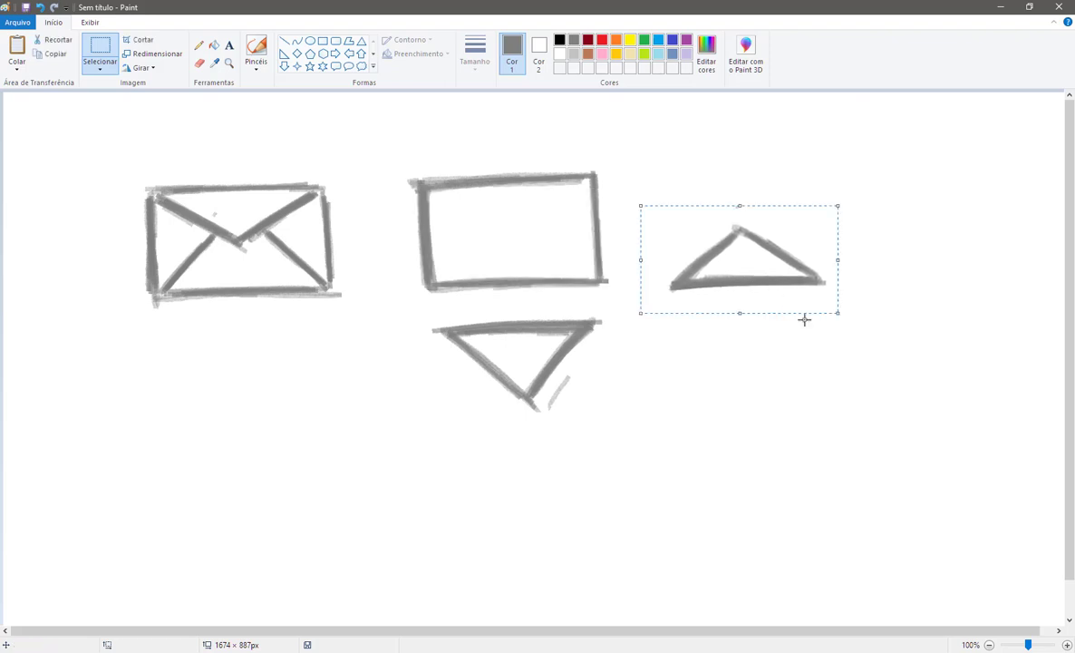
drag(737, 311, 745, 292)
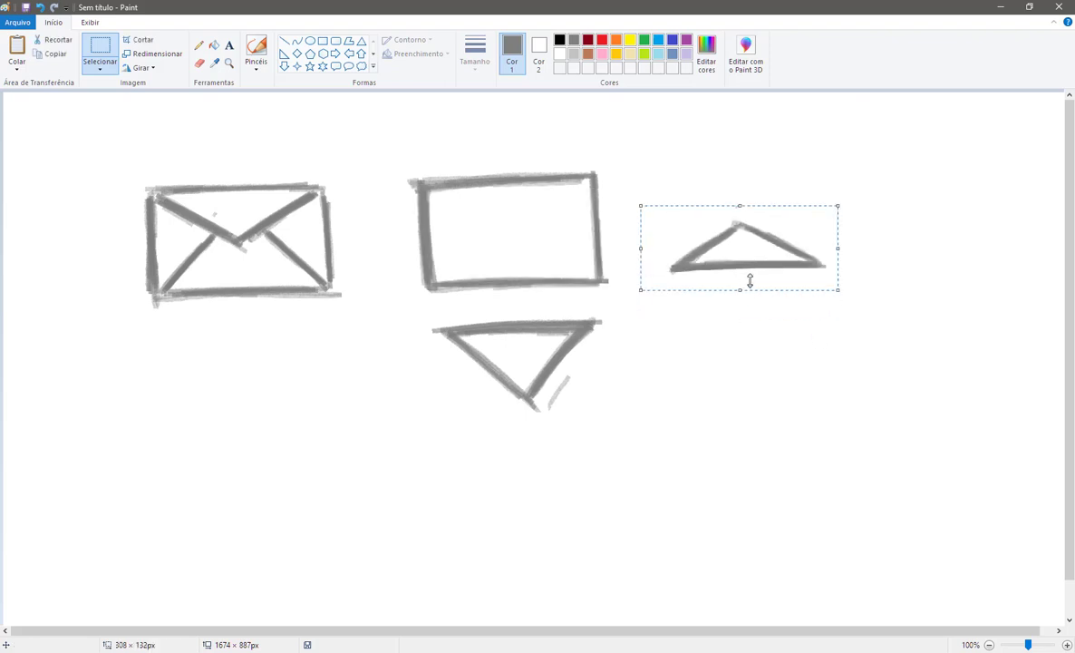
Delete the squashed triangle and undo back to the original one below the downward-pointing triangle.
key(Delete)
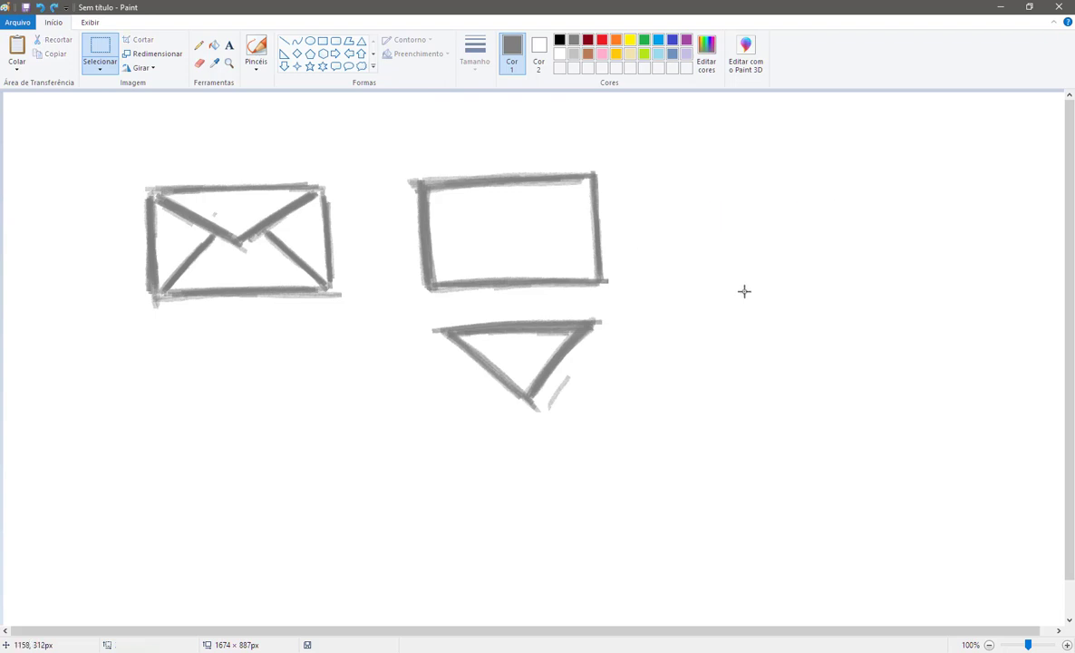
key(ctrl+z)
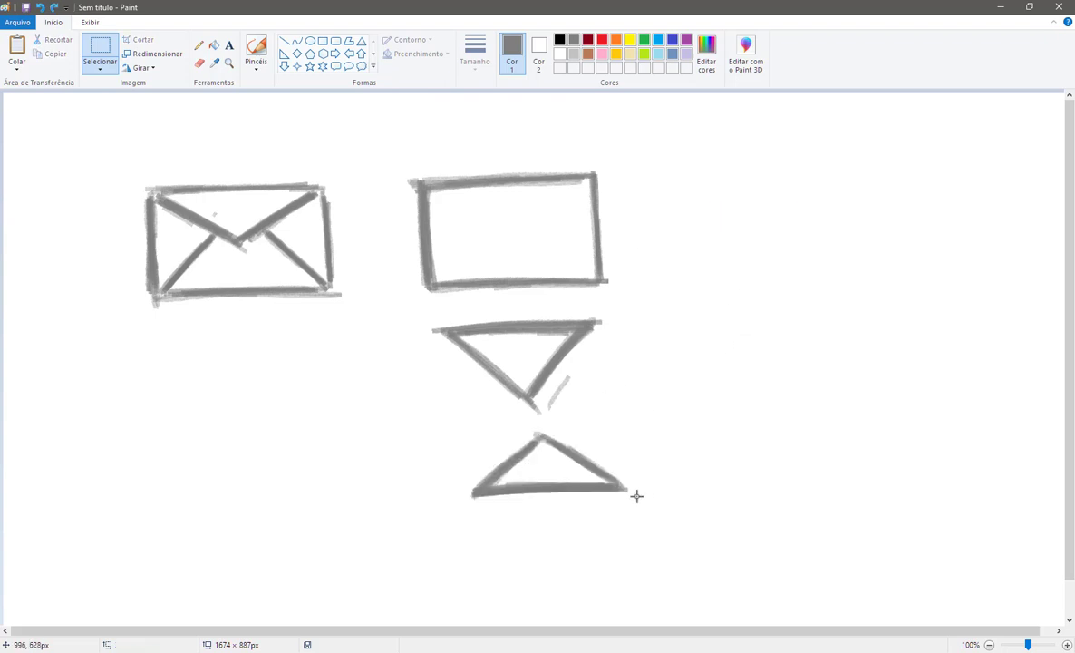
Copy the upward-pointing triangle and place the copy inside the empty rectangle, just above its bottom edge.
drag(632, 494, 471, 426)
key(ctrl+v)
drag(88, 137, 525, 256)
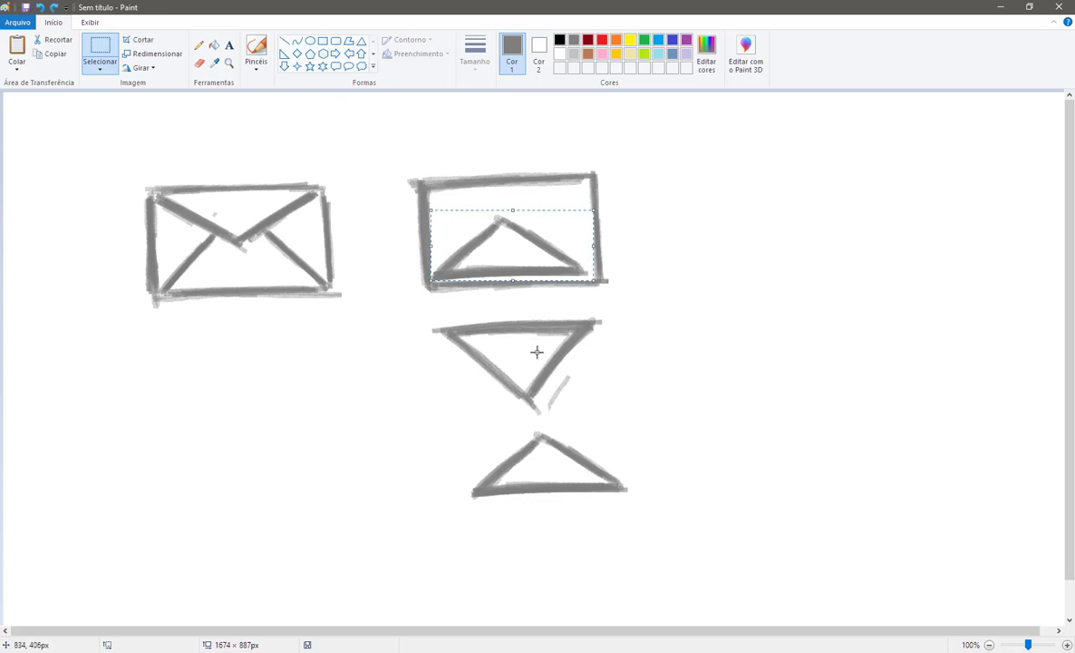
click(517, 347)
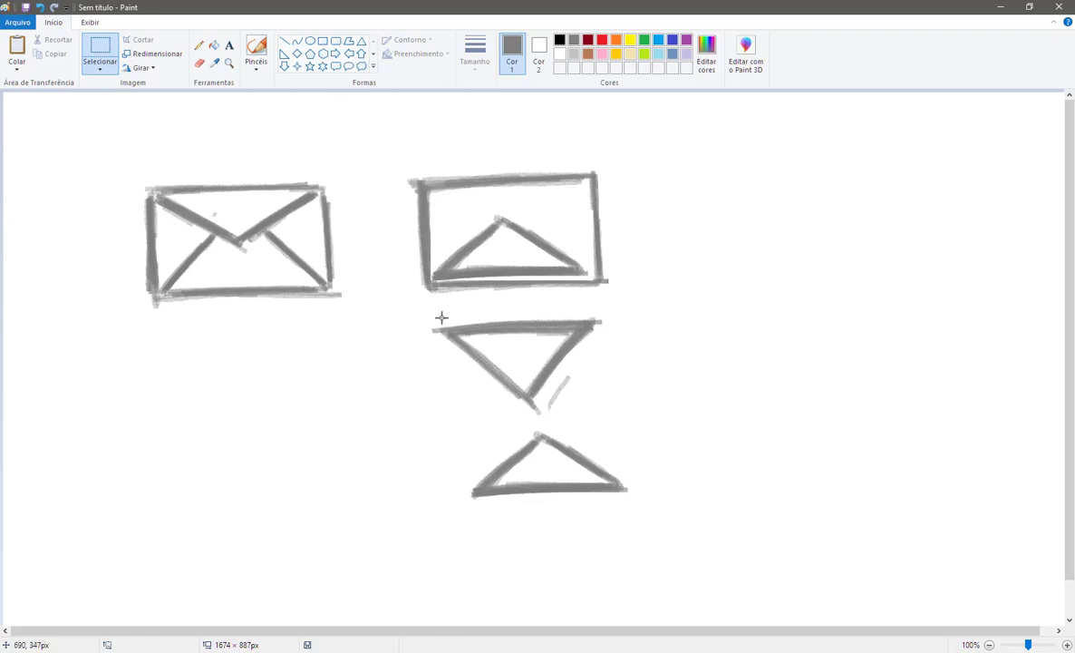
Try placing a copy of the downward-pointing triangle in the blank area beside the rectangle.
drag(423, 312, 614, 411)
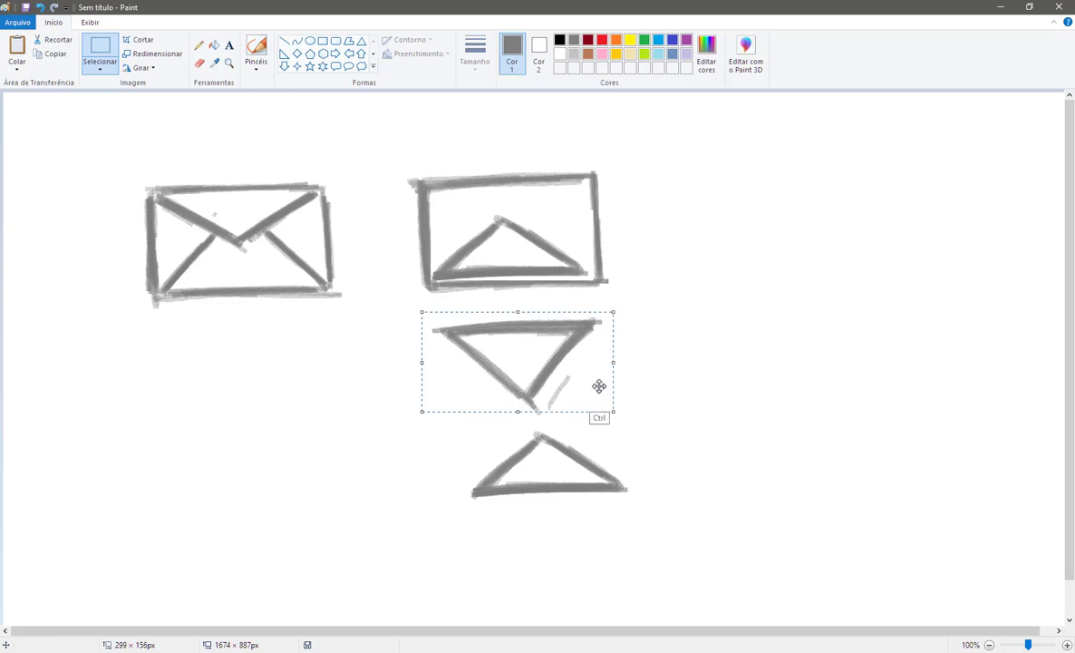
click(604, 222)
key(ctrl+v)
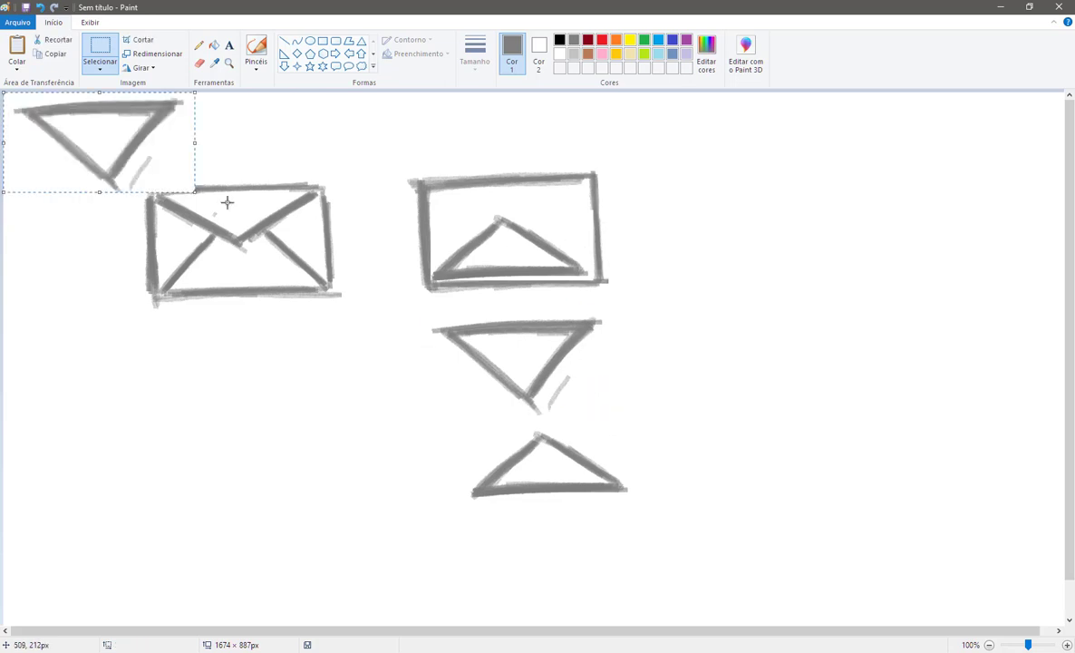
drag(105, 133, 670, 304)
Undo the triangle copies to leave the rectangle empty and redraw the right slanted side of the upward-pointing triangle with the brush.
key(ctrl+z)
key(ctrl+z)
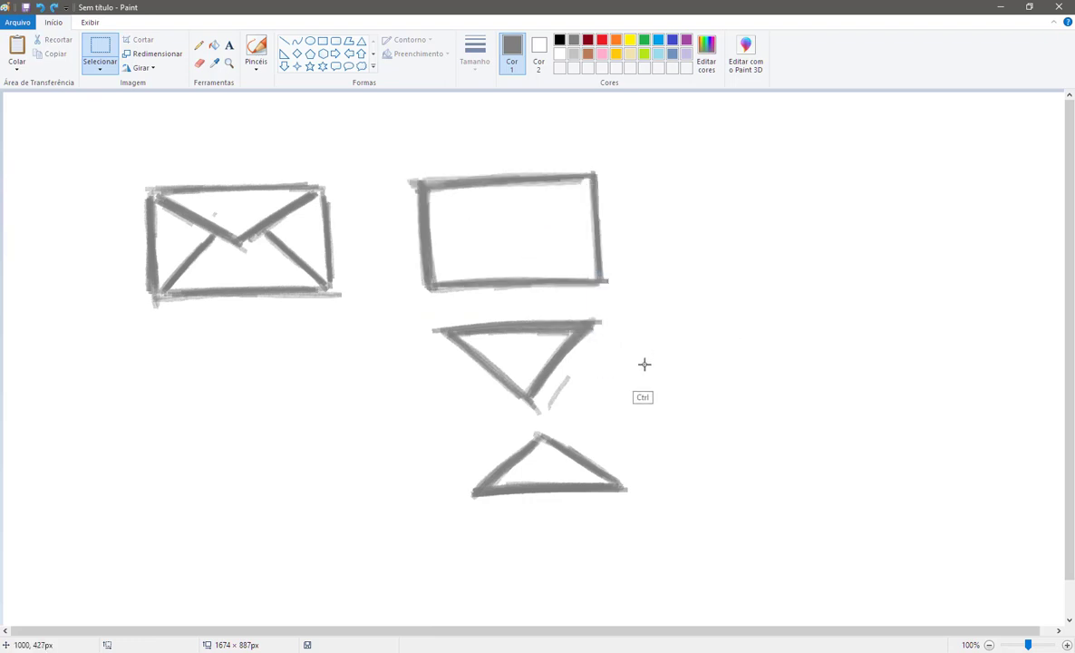
key(ctrl+z)
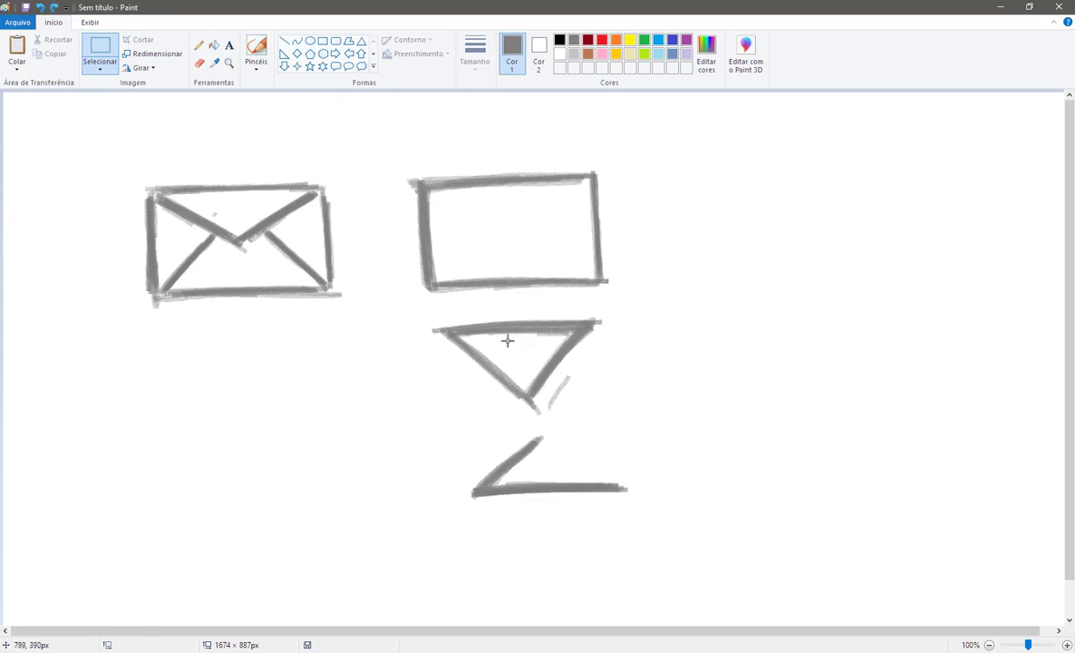
click(255, 48)
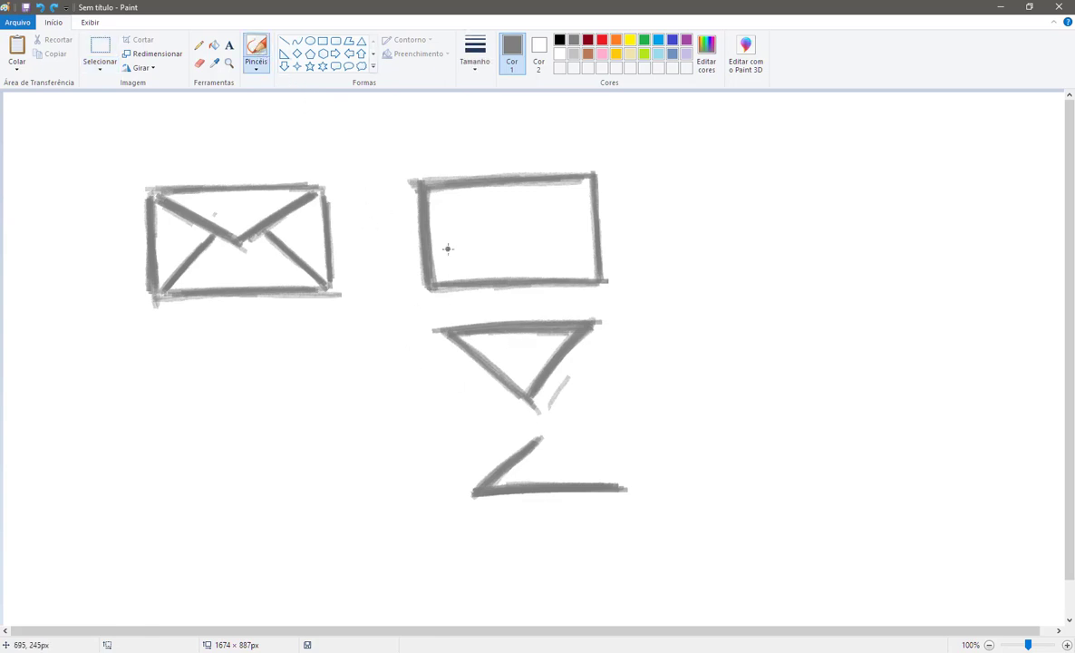
drag(624, 484, 544, 436)
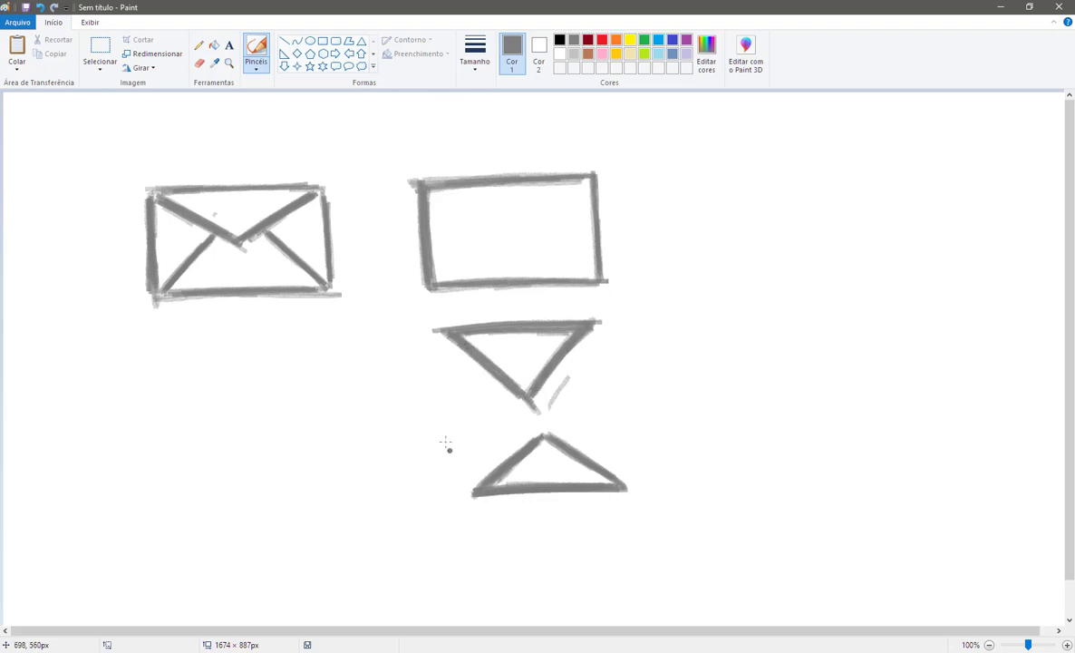
Copy a 336 × 216 px selection around the complete envelope sketch and switch to the web browser.
click(99, 47)
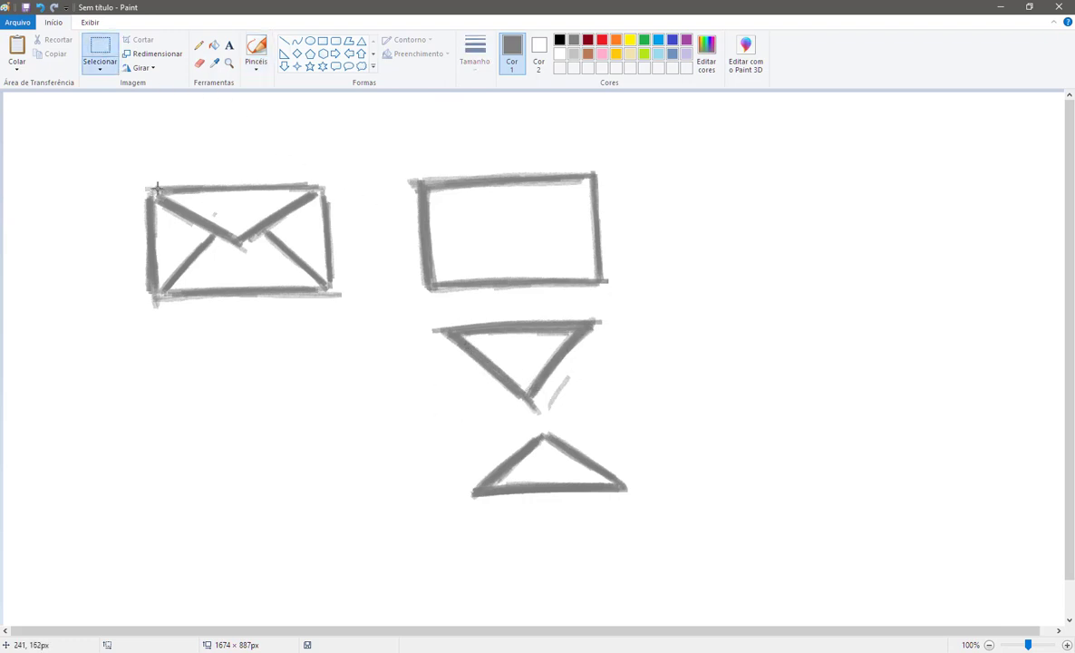
mouse_move(134, 170)
mouse_down()
mouse_move(305, 255)
mouse_move(349, 309)
mouse_up()
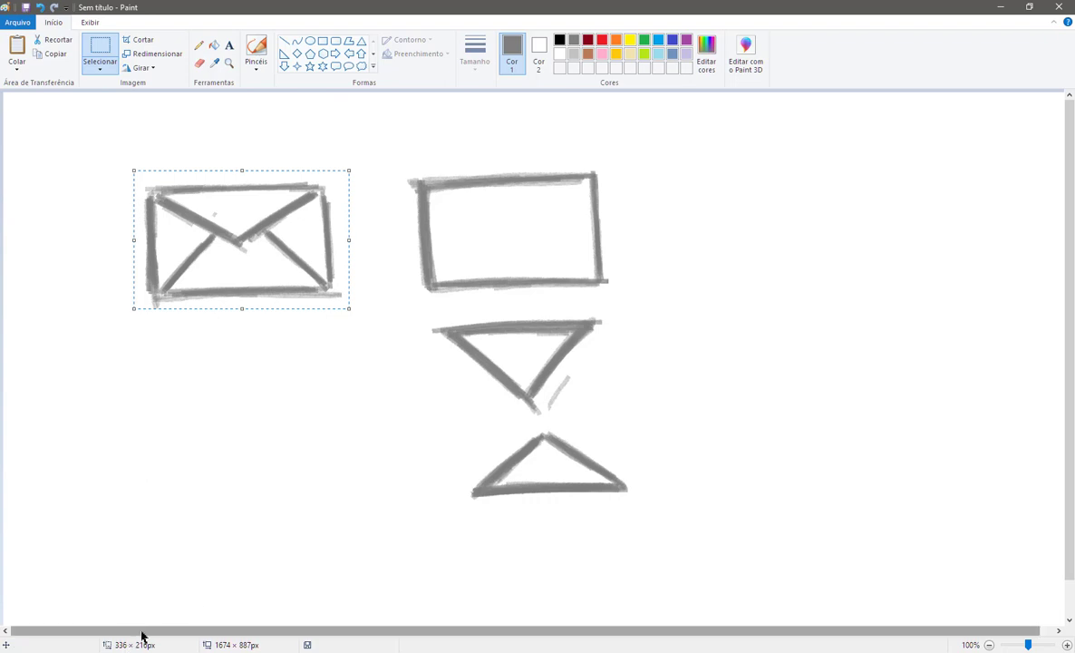
click(174, 652)
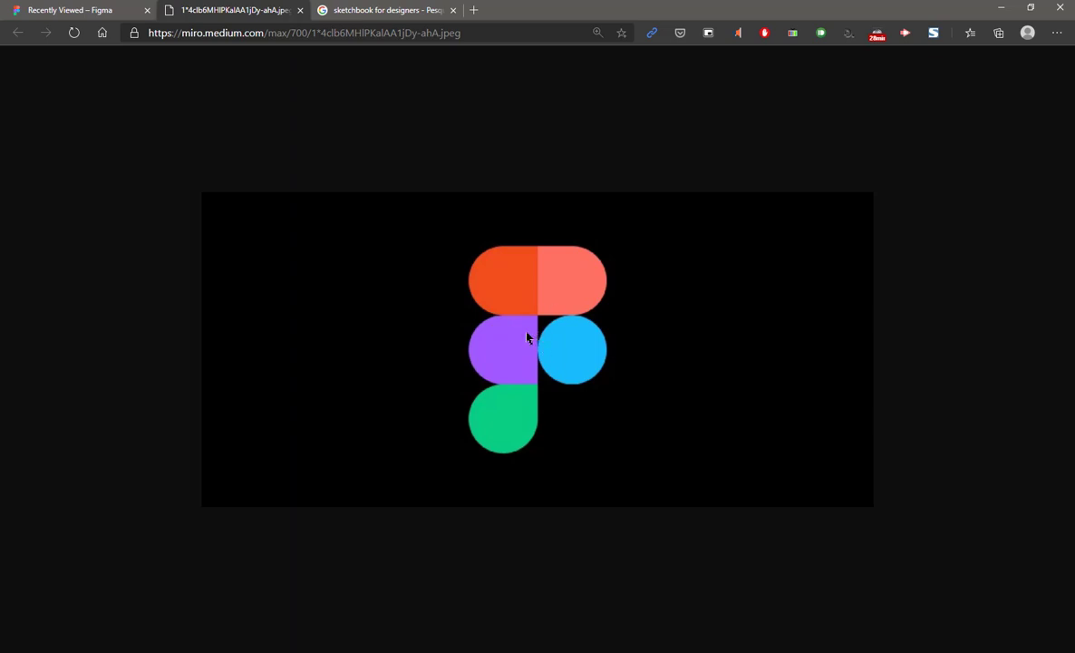
Close the sketchbook search page, search the web for "figma" and look through the results.
middle_click(422, 13)
click(415, 38)
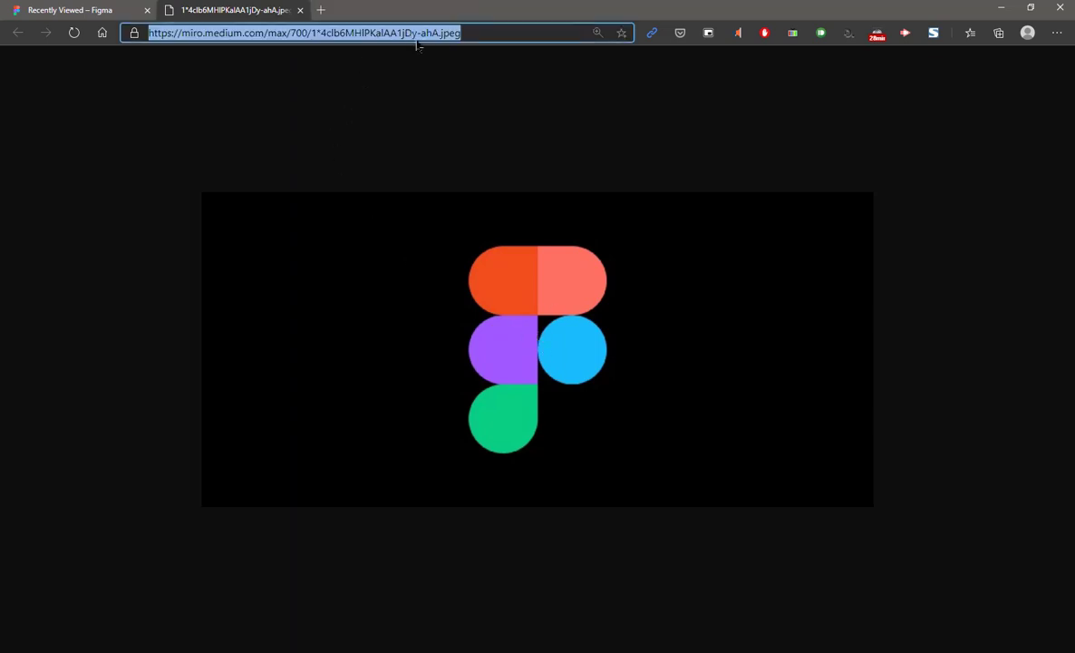
text(figma)
key(Delete)
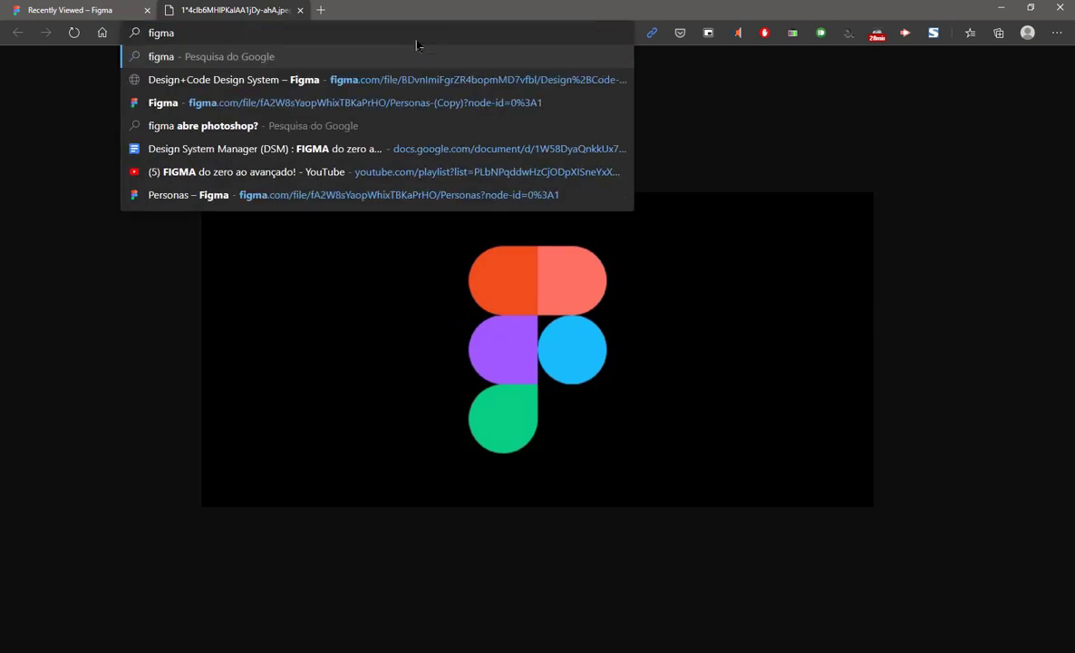
key(Return)
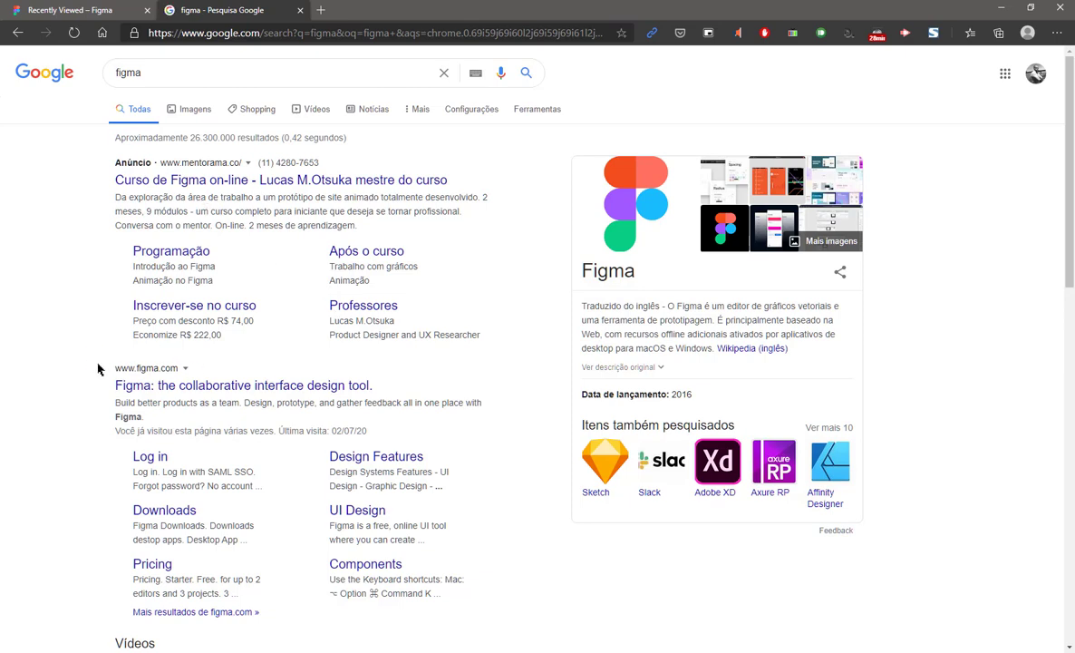
scroll(91, 389, down, 3)
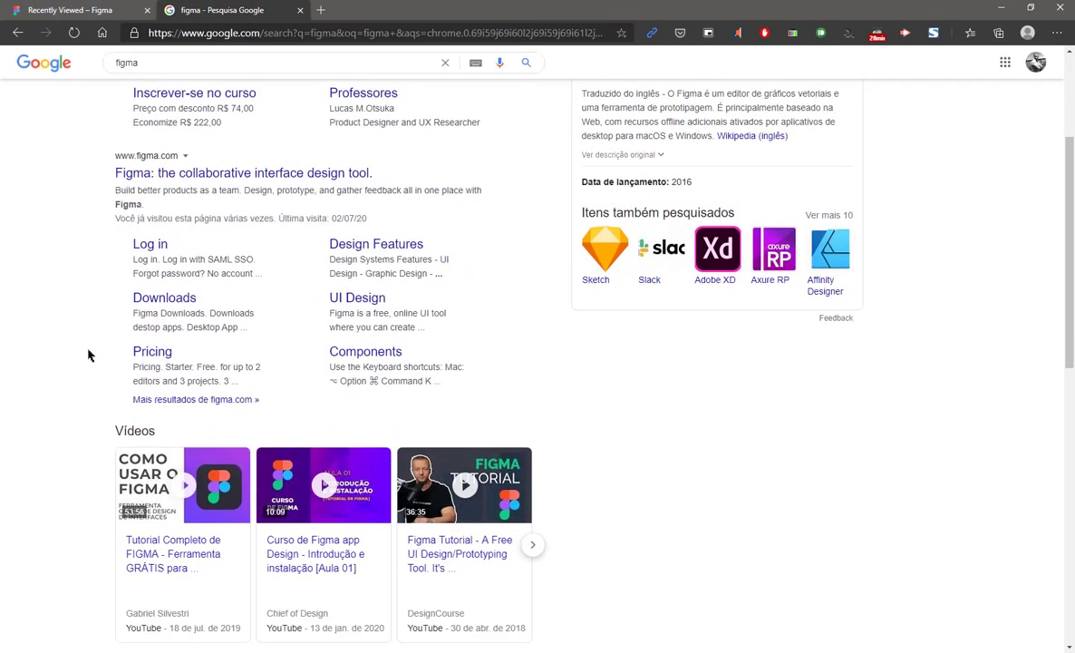
scroll(91, 356, up, 3)
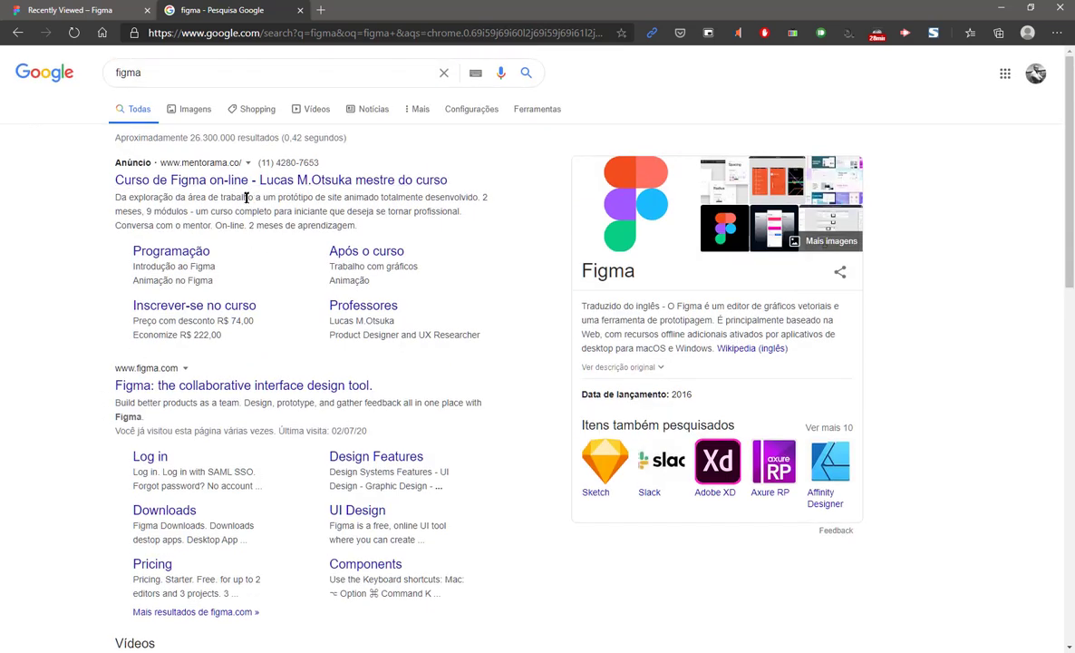
Go to the Figma recent files page, create a new design file and close the desktop app prompt.
click(116, 10)
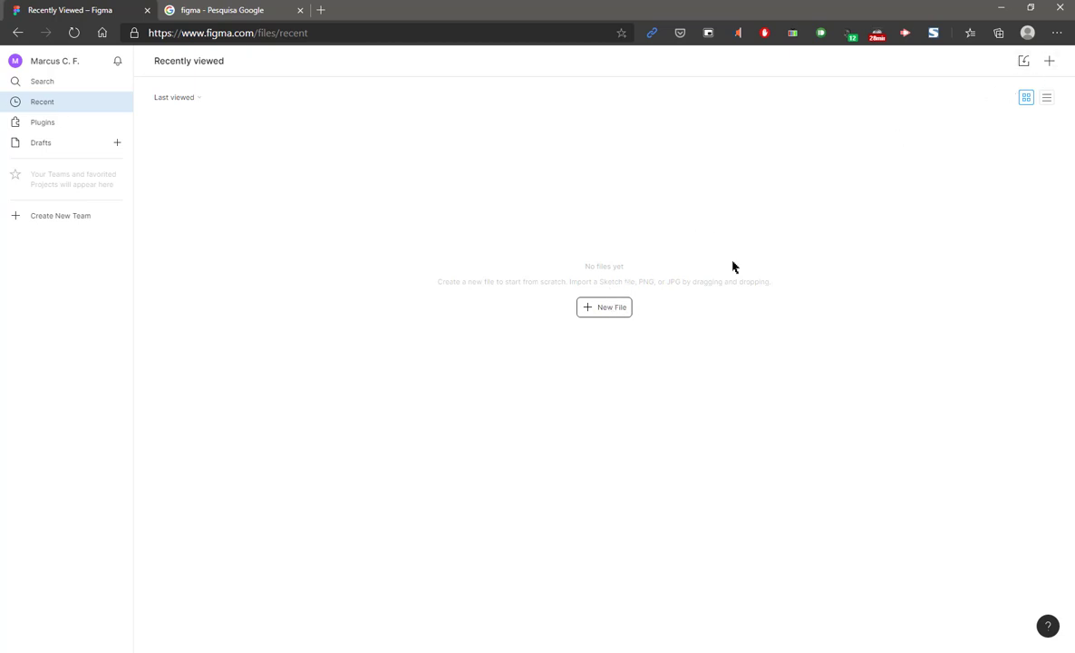
click(614, 309)
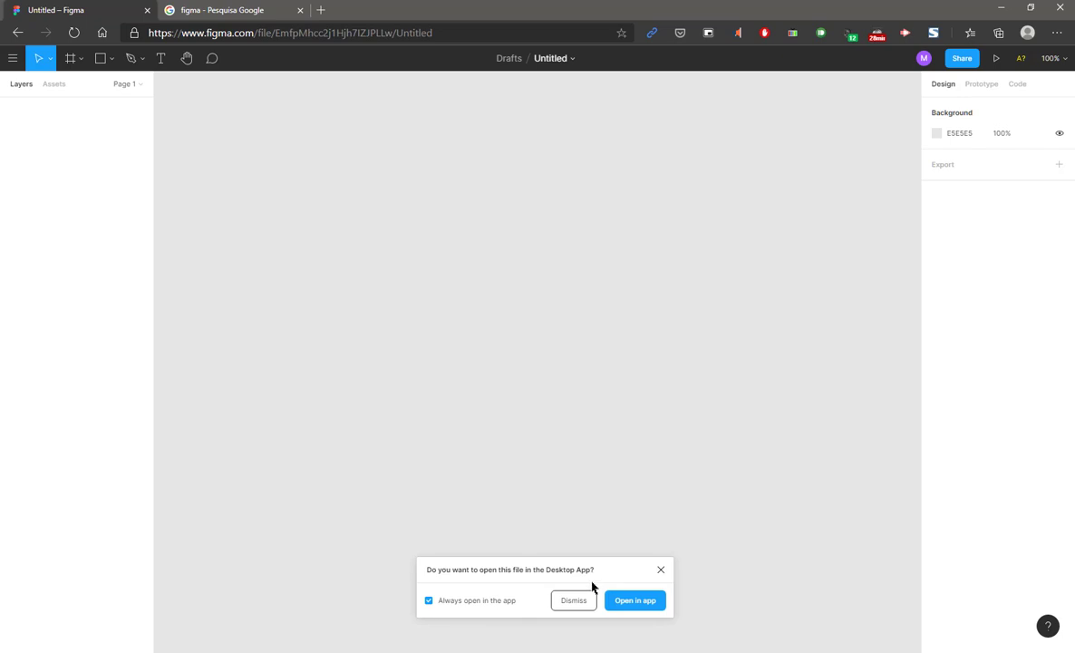
click(660, 571)
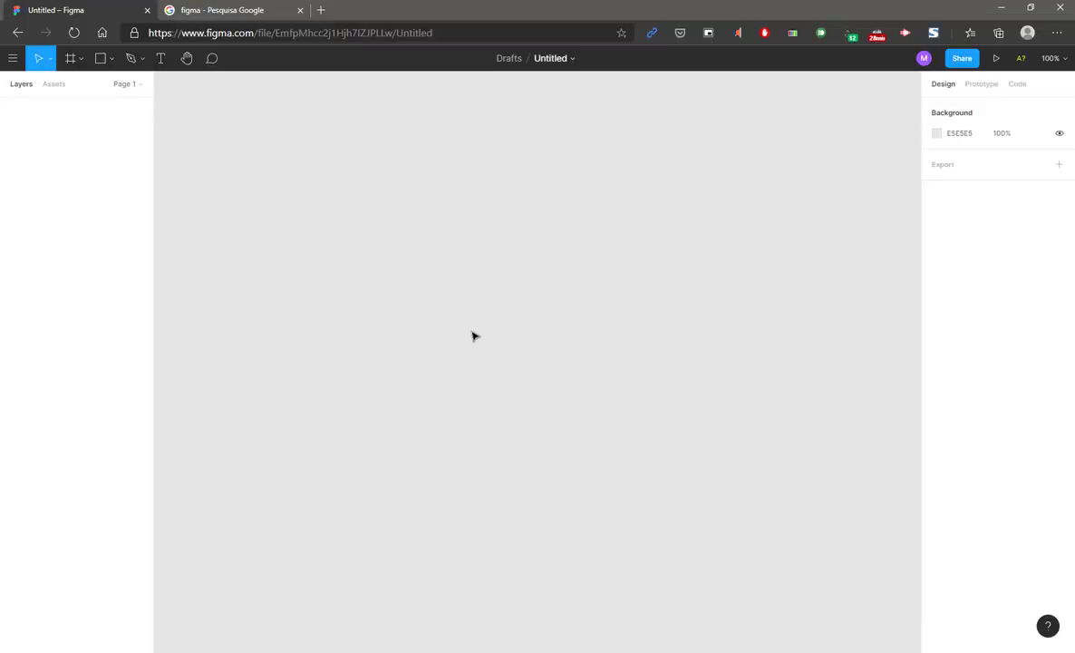
Paste the envelope sketch onto the canvas and move it to about X -389, Y -224.
key(ctrl+v)
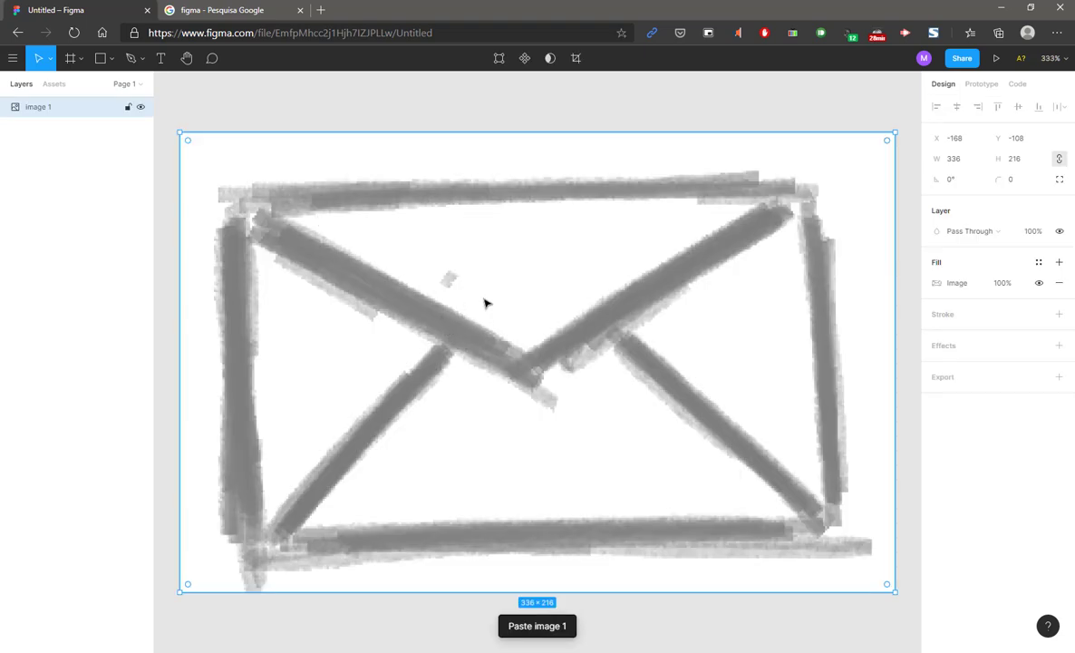
scroll(485, 303, down, 10)
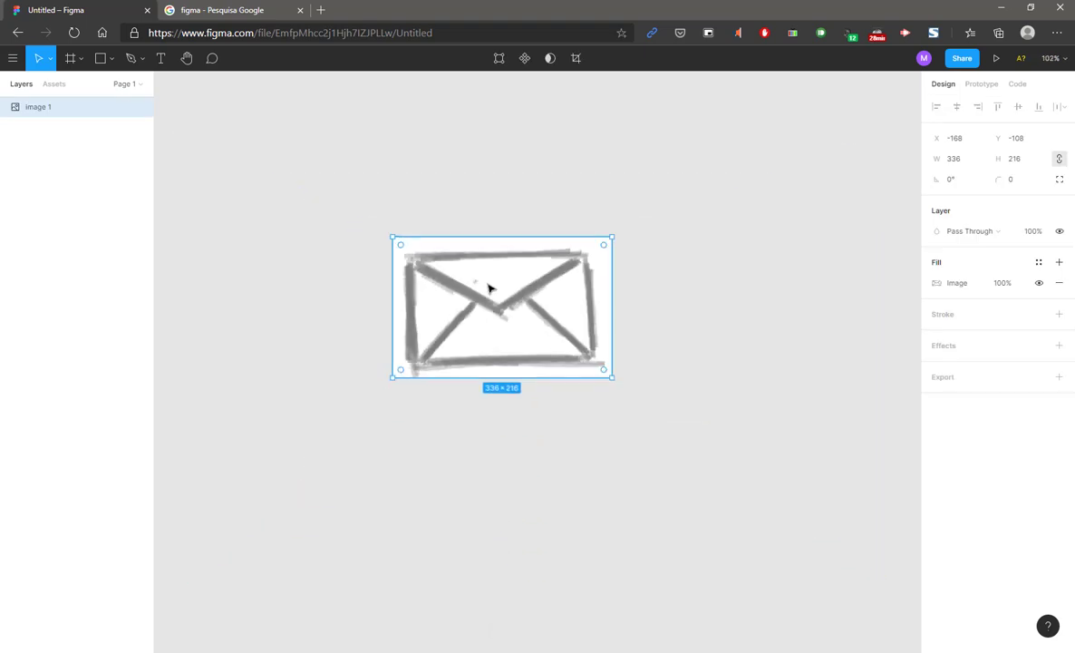
click(508, 163)
drag(518, 314, 378, 243)
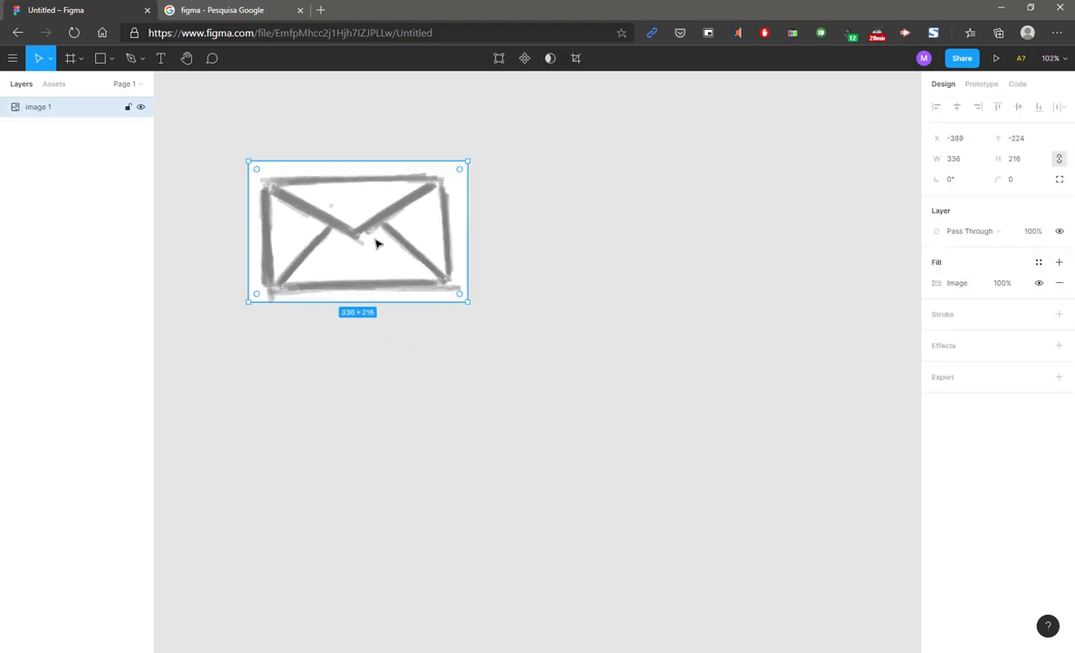
click(593, 243)
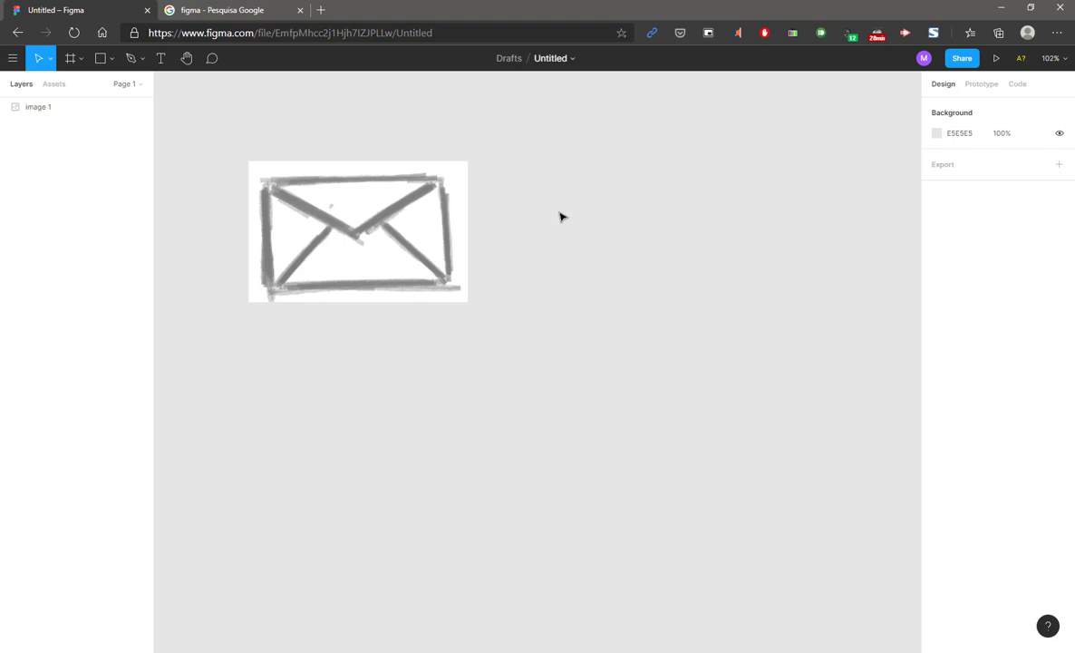
Copy the empty rectangle sketch from Paint as a 357 × 214 px selection and paste it in Figma beside the envelope, level with it.
key(alt+Tab)
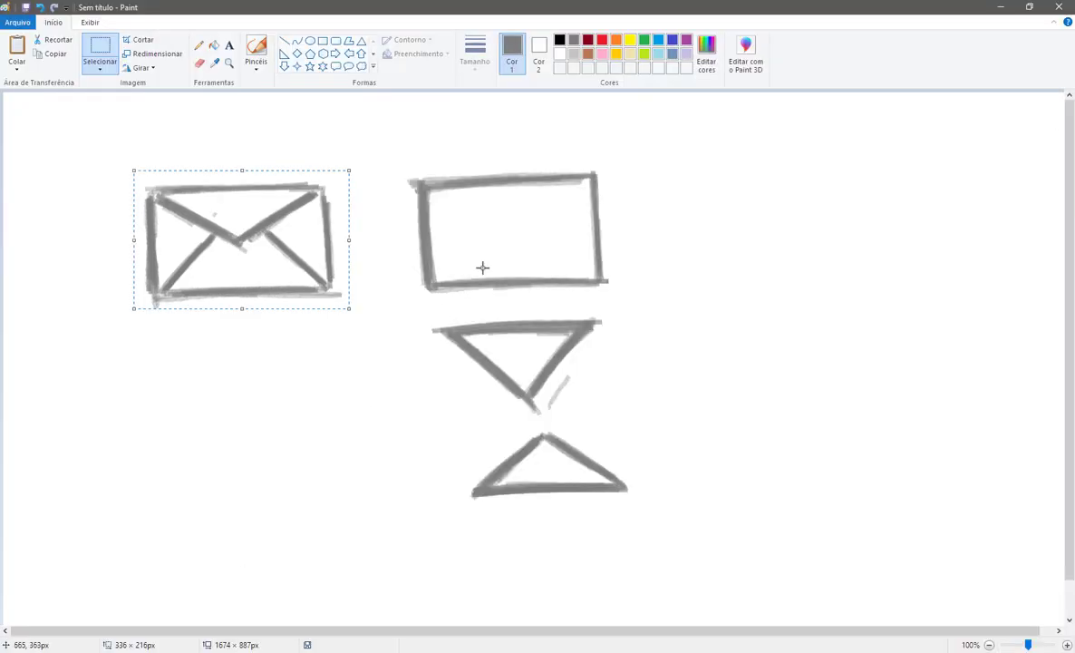
drag(397, 159, 625, 295)
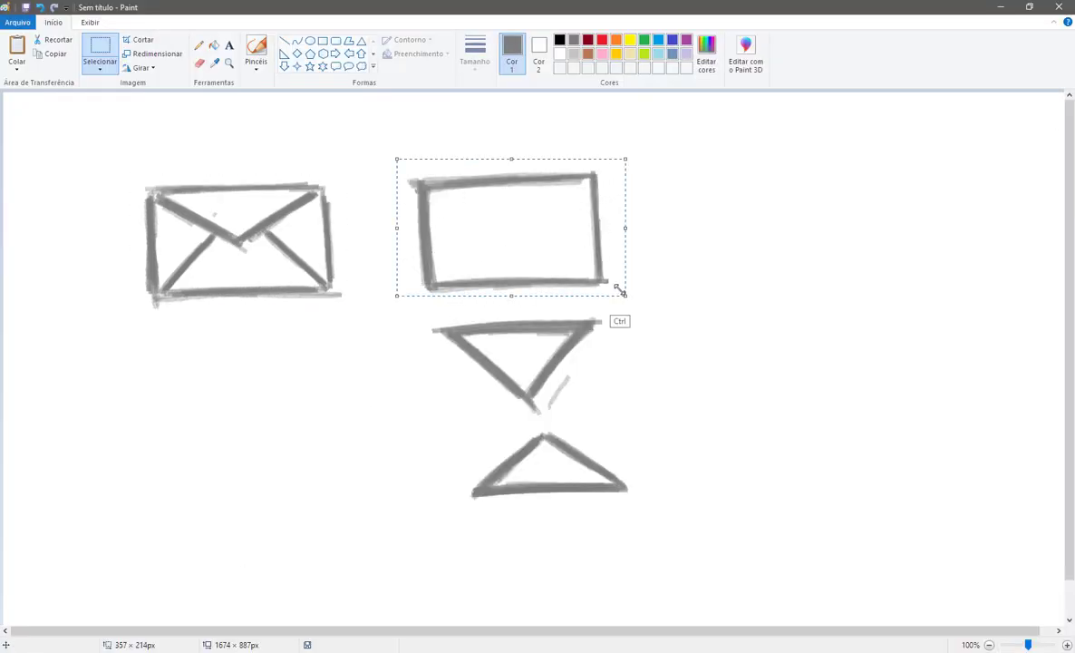
key(ctrl+c)
key(alt+Tab)
key(ctrl+v)
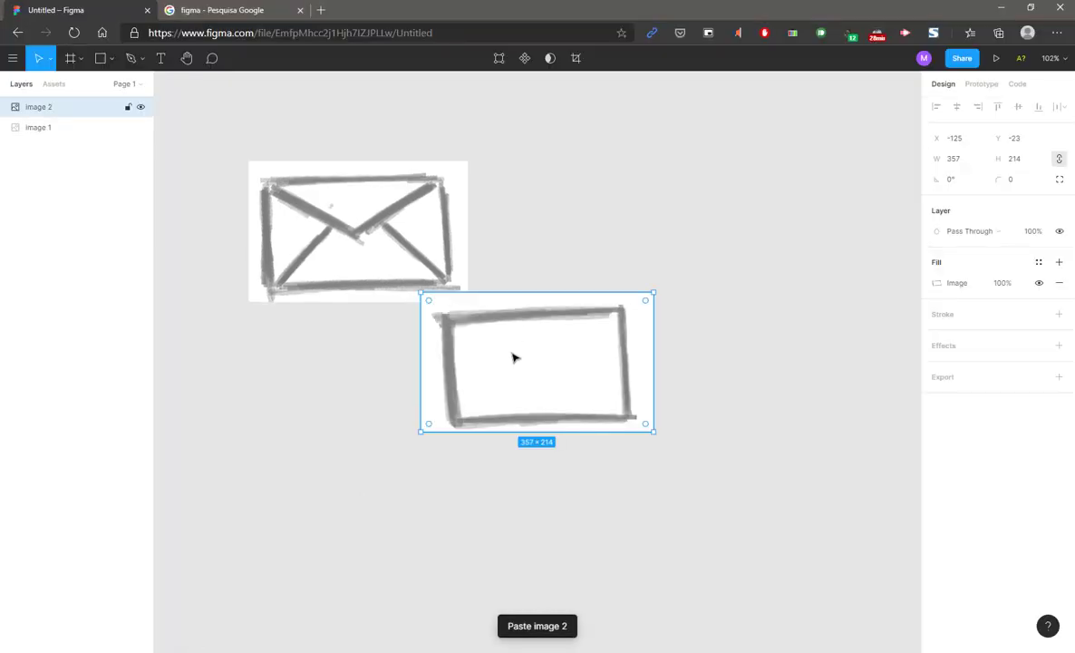
drag(512, 354, 591, 228)
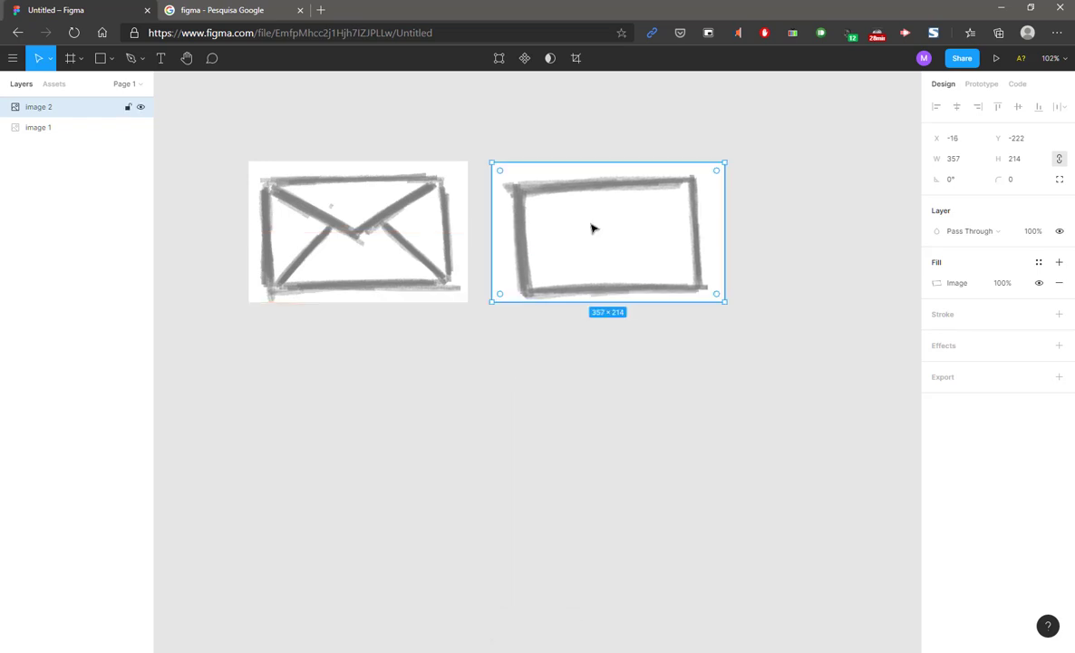
key(minus)
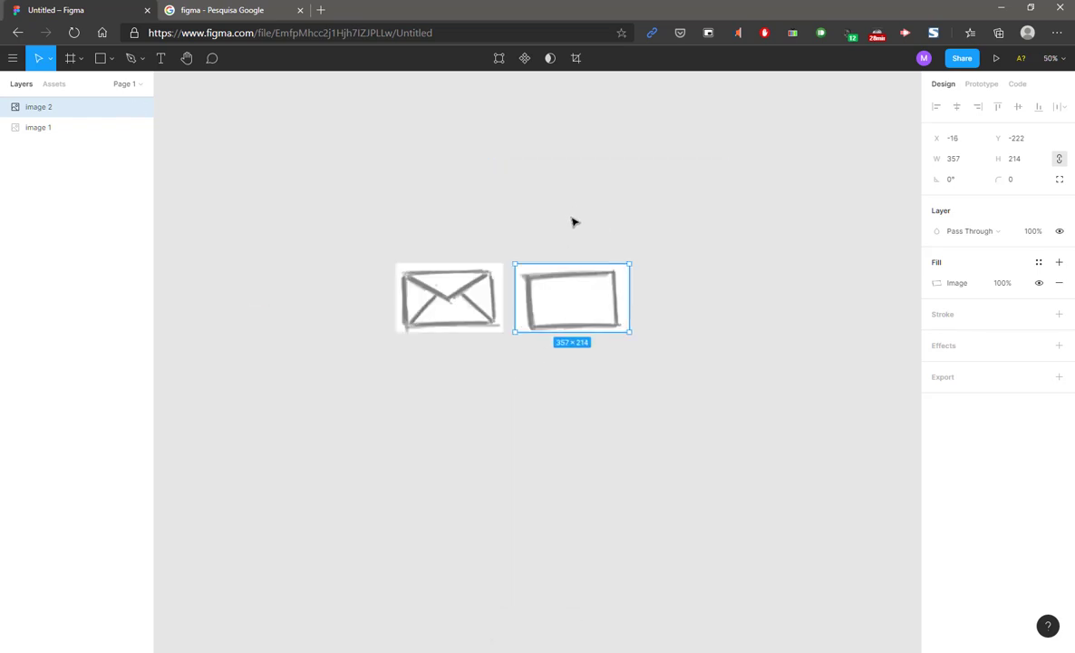
click(569, 215)
scroll(573, 238, right, 5)
scroll(574, 238, down, 4)
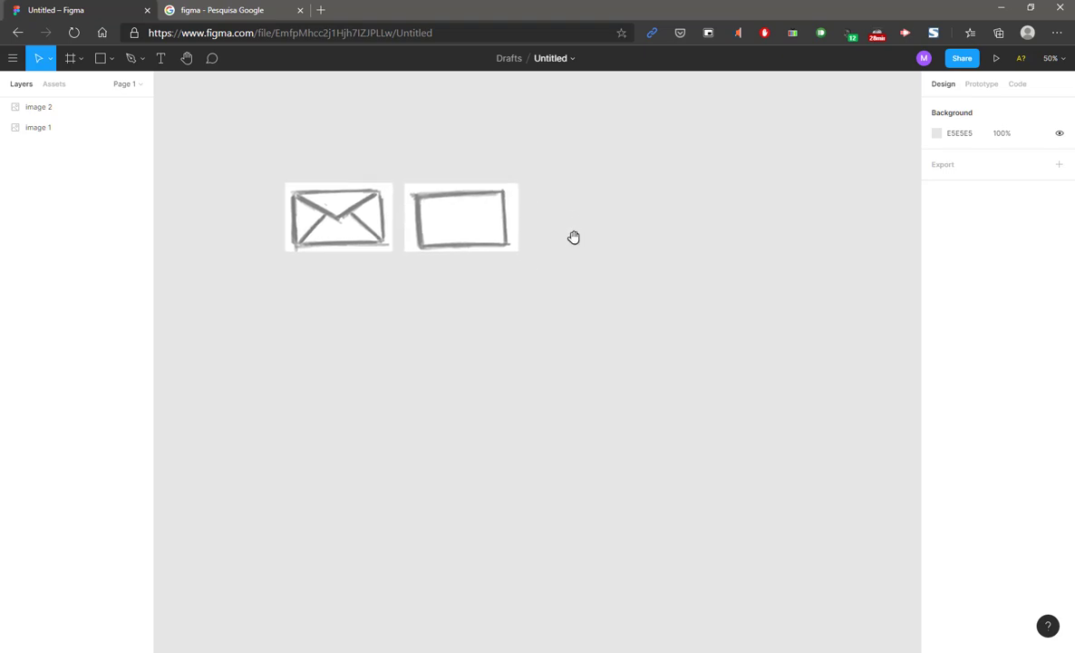
mouse_move(467, 314)
mouse_down()
mouse_move(410, 227)
mouse_move(504, 307)
mouse_move(417, 163)
mouse_up()
mouse_move(454, 287)
mouse_down()
mouse_move(394, 189)
mouse_move(597, 434)
mouse_up()
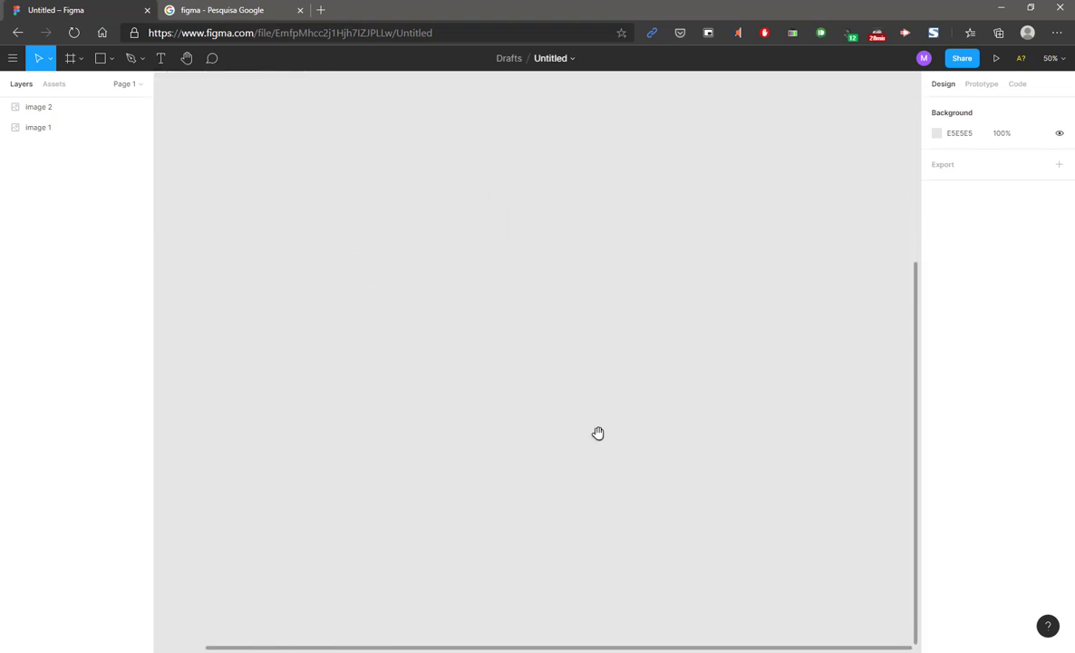
mouse_move(380, 163)
mouse_down()
mouse_move(599, 433)
mouse_move(636, 407)
mouse_move(334, 197)
mouse_up()
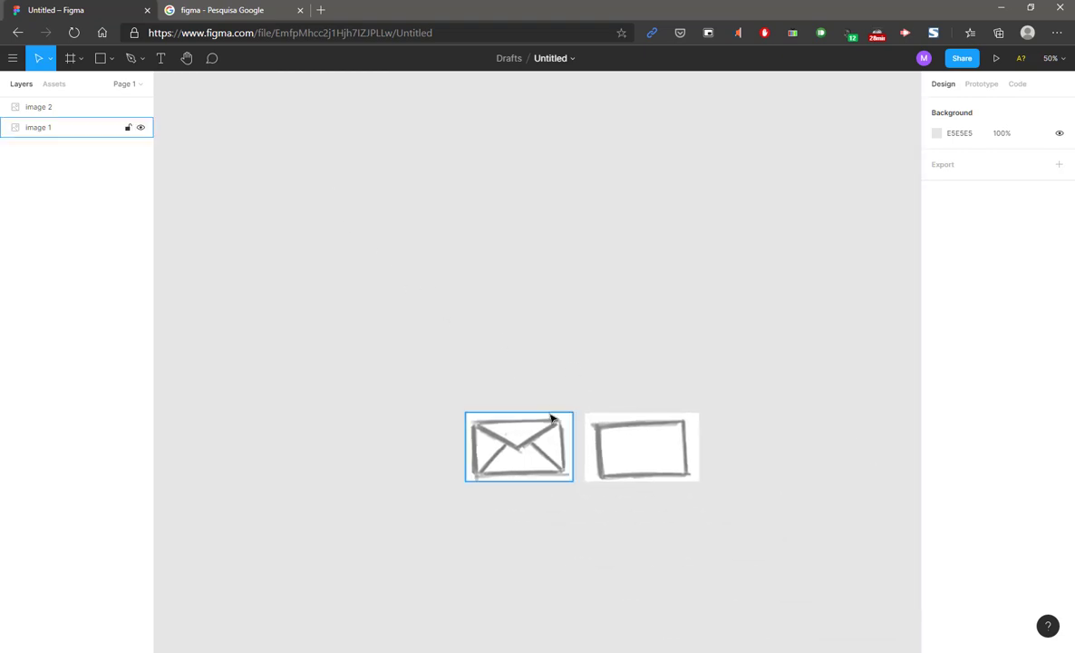
scroll(569, 458, up, 1)
scroll(569, 458, up, 5)
drag(532, 379, 453, 192)
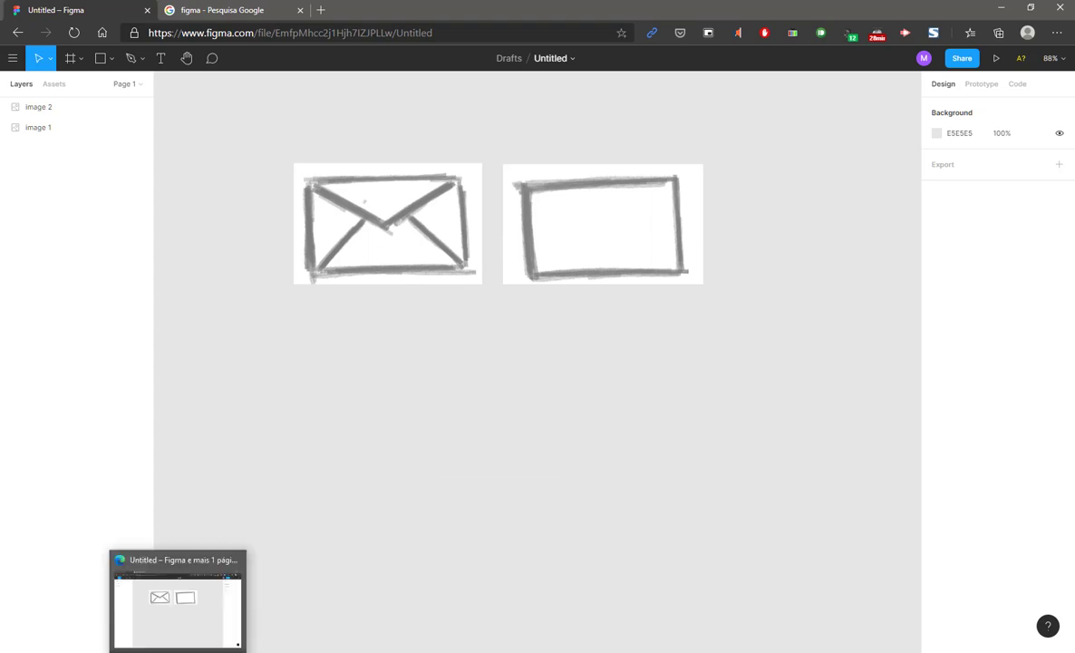
Copy the downward-pointing triangle from Paint as a 321 × 169 px selection and paste it in Figma centred below the rectangle image.
click(209, 652)
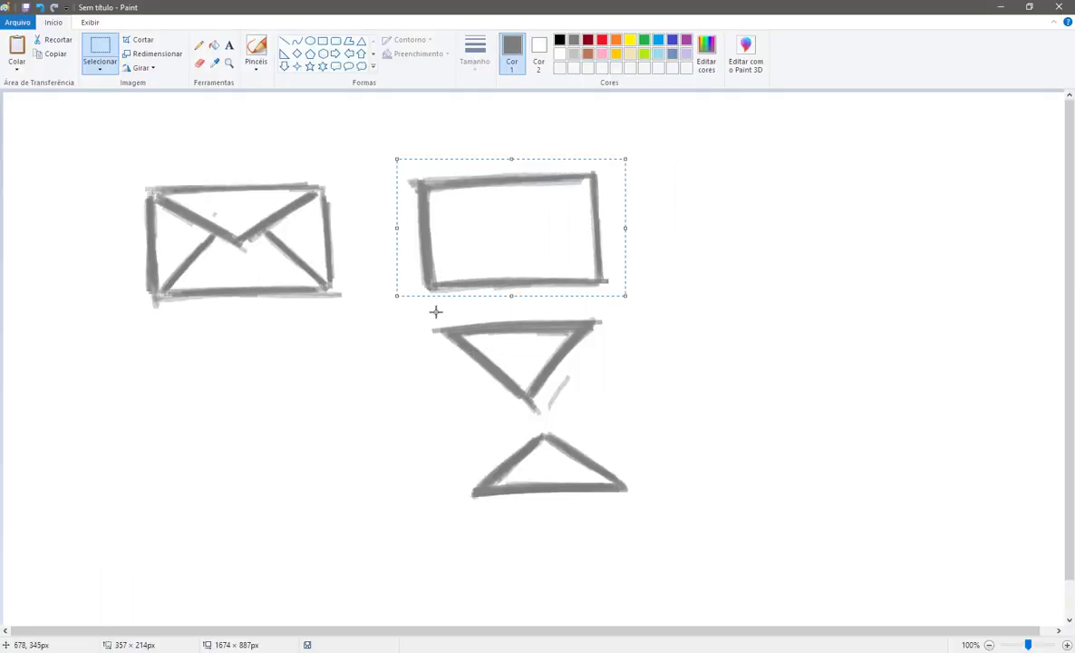
drag(423, 309, 628, 416)
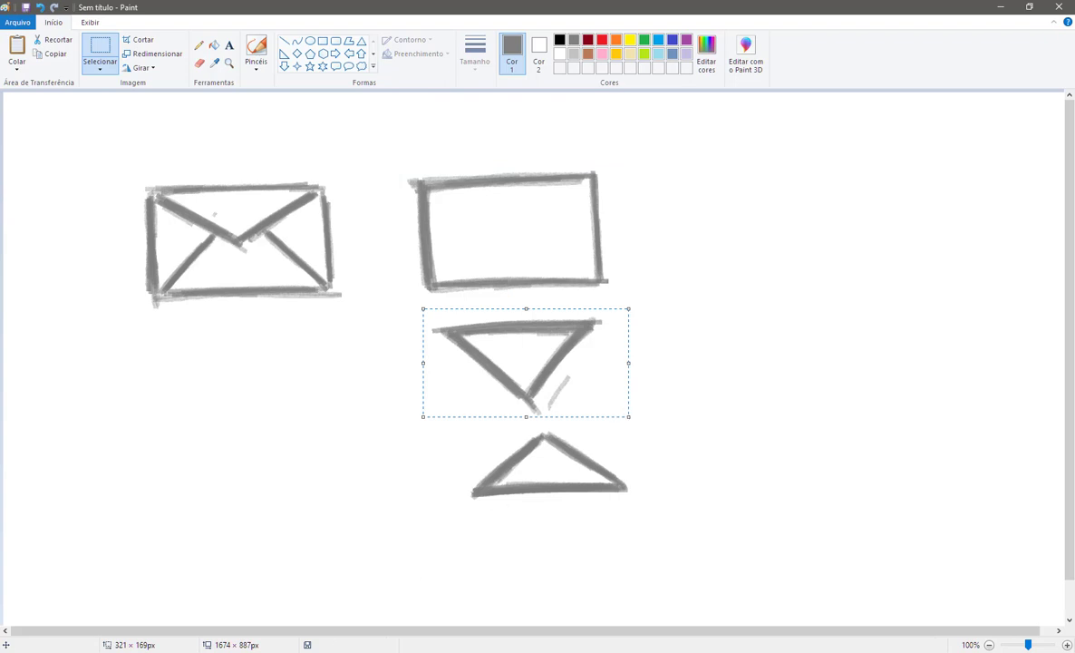
click(177, 651)
key(ctrl+v)
drag(533, 360, 580, 359)
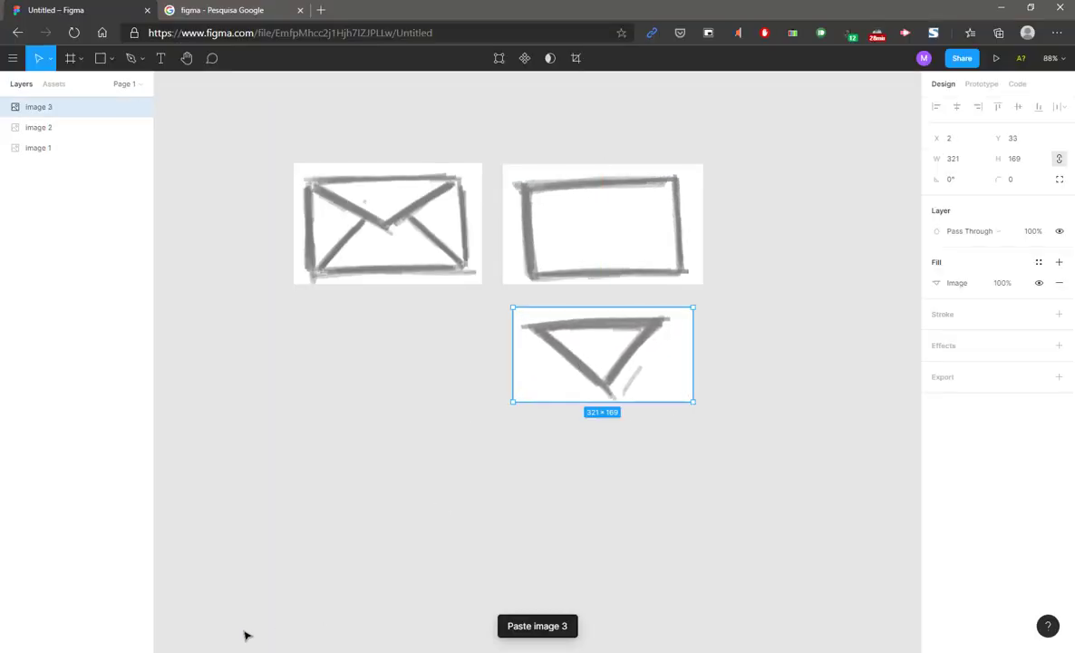
Copy the upward-pointing triangle sketch from Paint as a 299 × 132 px selection and return to Figma.
click(218, 652)
drag(648, 534, 442, 421)
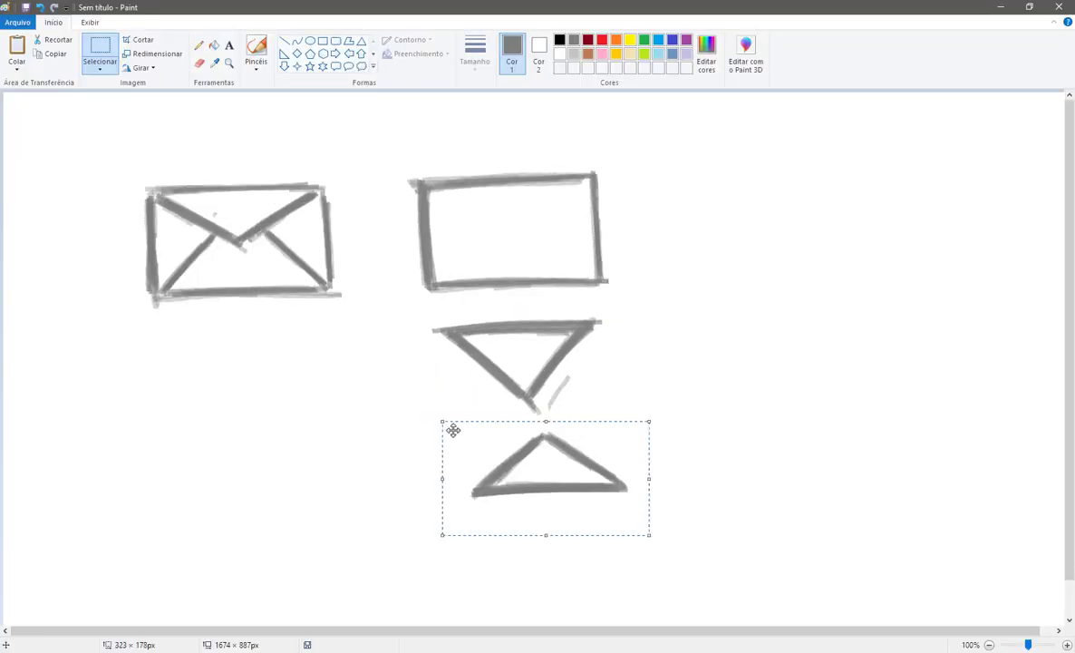
click(457, 436)
drag(644, 509, 453, 425)
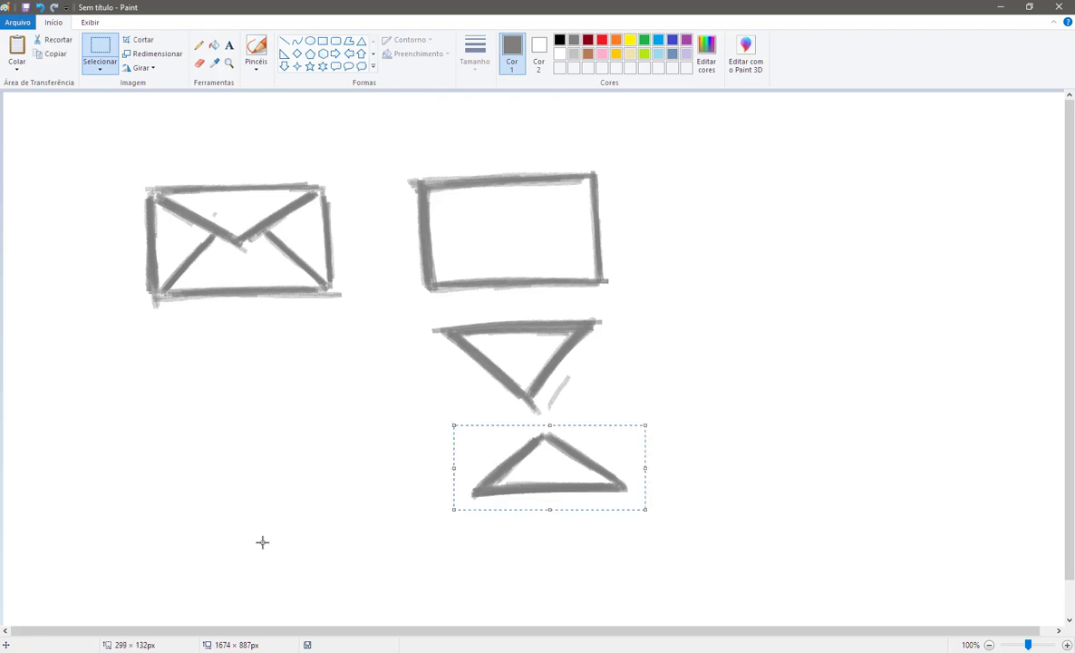
key(alt+Tab)
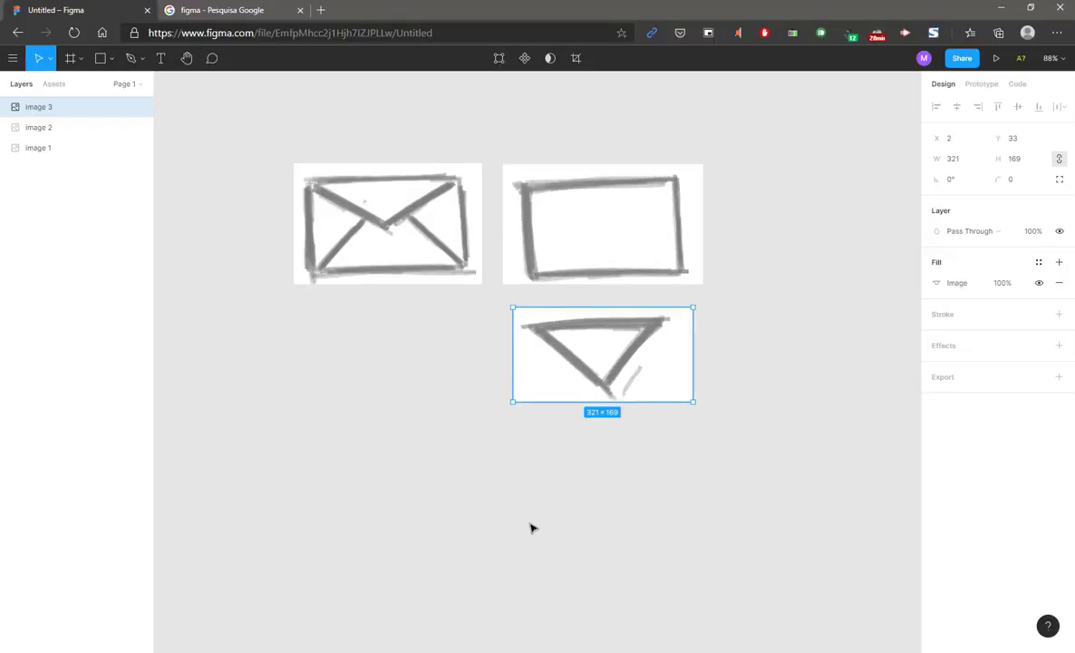
key(shift+v)
drag(593, 353, 602, 488)
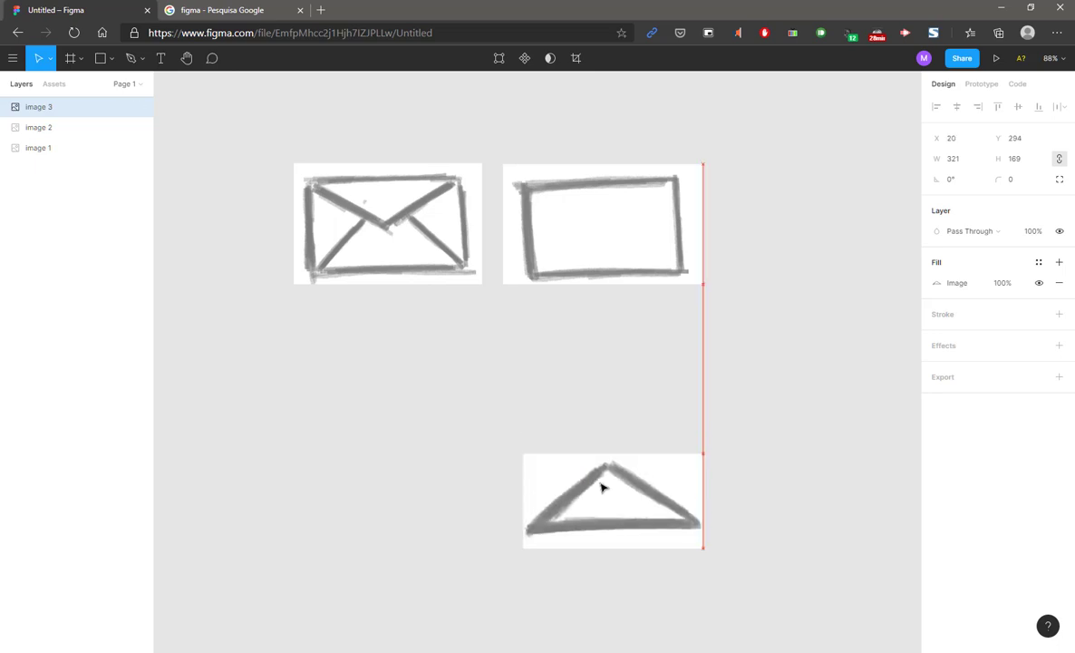
key(ctrl+z)
key(ctrl+z)
With no layer selected, paste the upward-pointing triangle as a separate image and centre it below the downward-pointing triangle image.
click(693, 475)
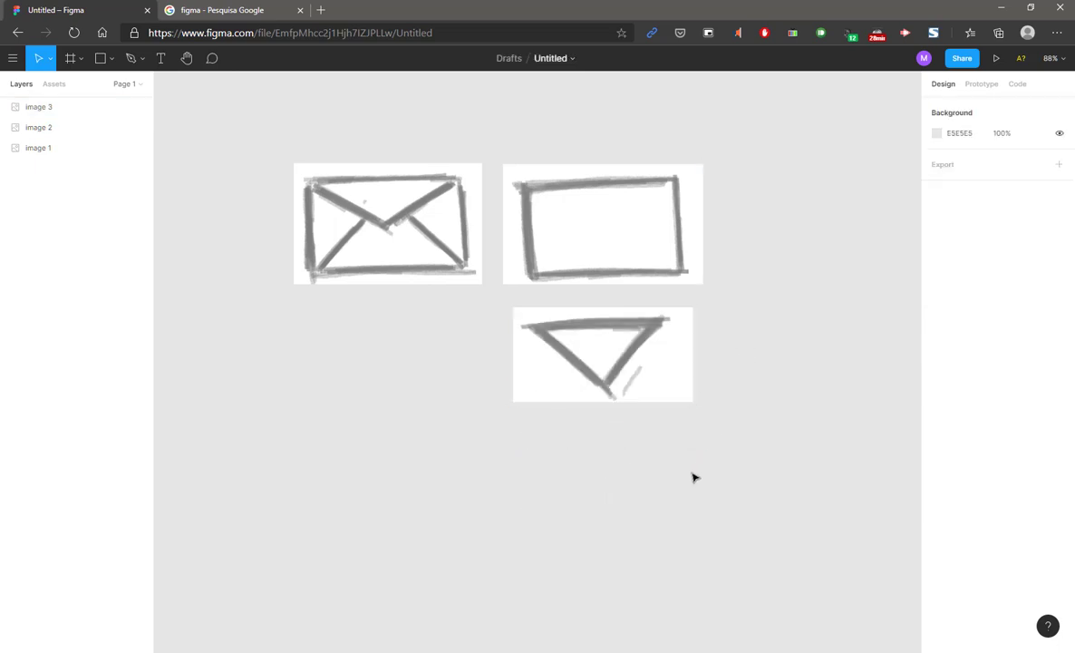
key(ctrl+v)
drag(529, 364, 596, 463)
click(741, 418)
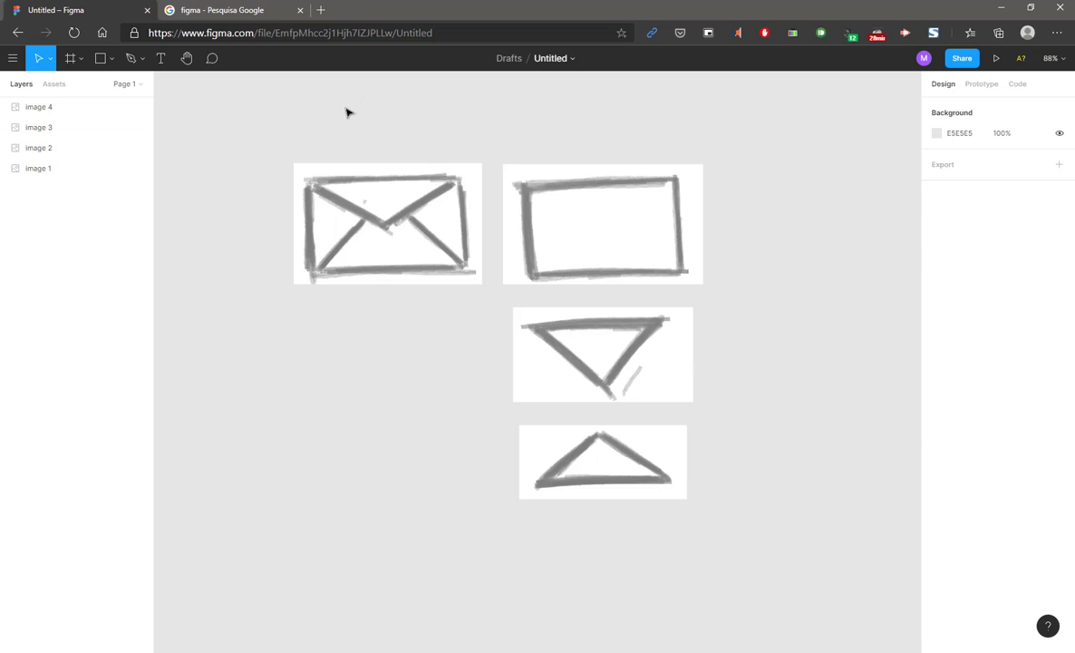
Draw a rectangle of about 286 × 154 on the empty canvas beside the rectangle sketch.
drag(345, 112, 273, 99)
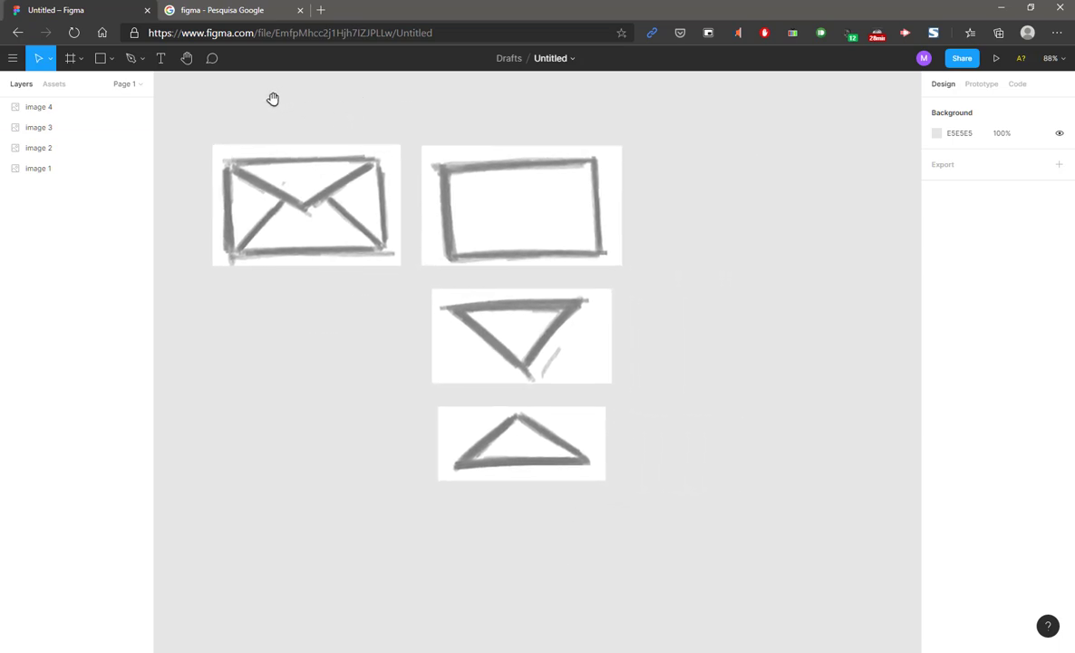
drag(450, 115, 475, 146)
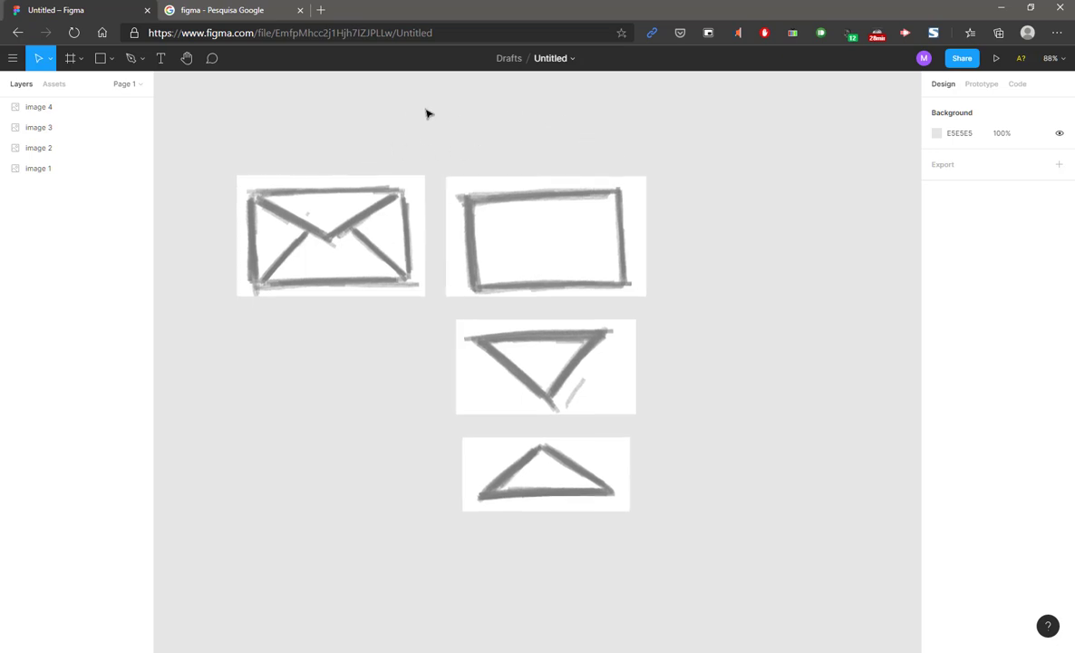
mouse_move(396, 120)
mouse_down()
mouse_move(406, 149)
mouse_move(507, 170)
mouse_move(439, 151)
mouse_move(442, 137)
mouse_move(472, 133)
mouse_move(446, 151)
mouse_move(562, 146)
mouse_move(527, 118)
mouse_up()
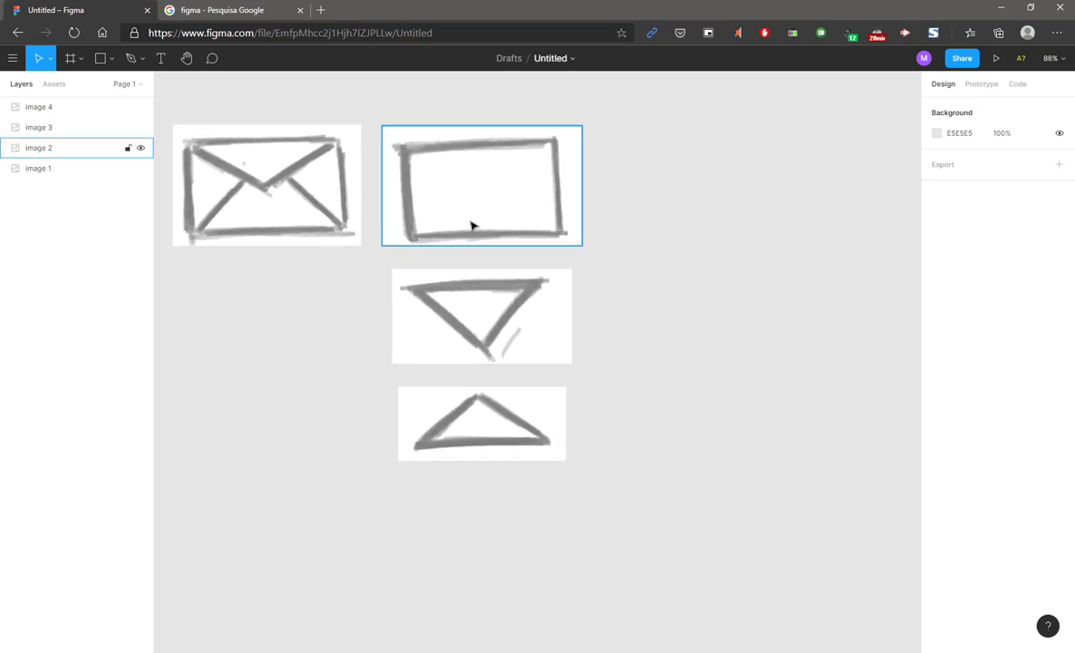
click(112, 60)
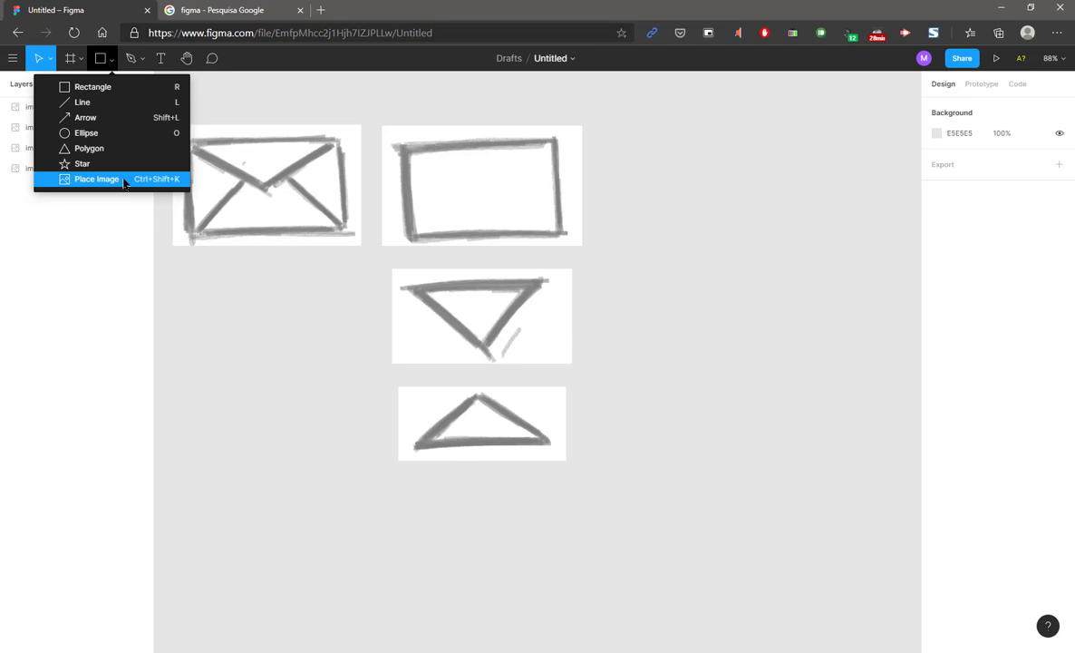
click(110, 87)
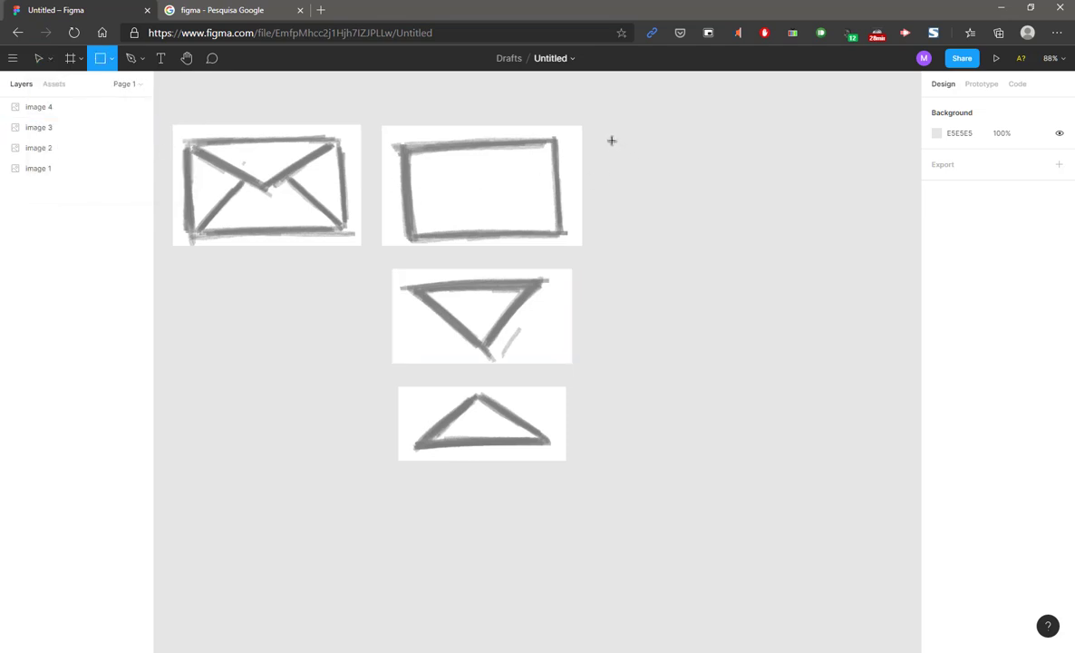
mouse_move(612, 141)
mouse_down()
mouse_move(785, 207)
mouse_move(792, 221)
mouse_move(773, 229)
mouse_up()
Lay the drawn rectangle over the envelope sketch to compare their proportions, and move it back beside the rectangle sketch.
mouse_move(690, 189)
mouse_down()
mouse_move(269, 199)
mouse_move(252, 185)
mouse_up()
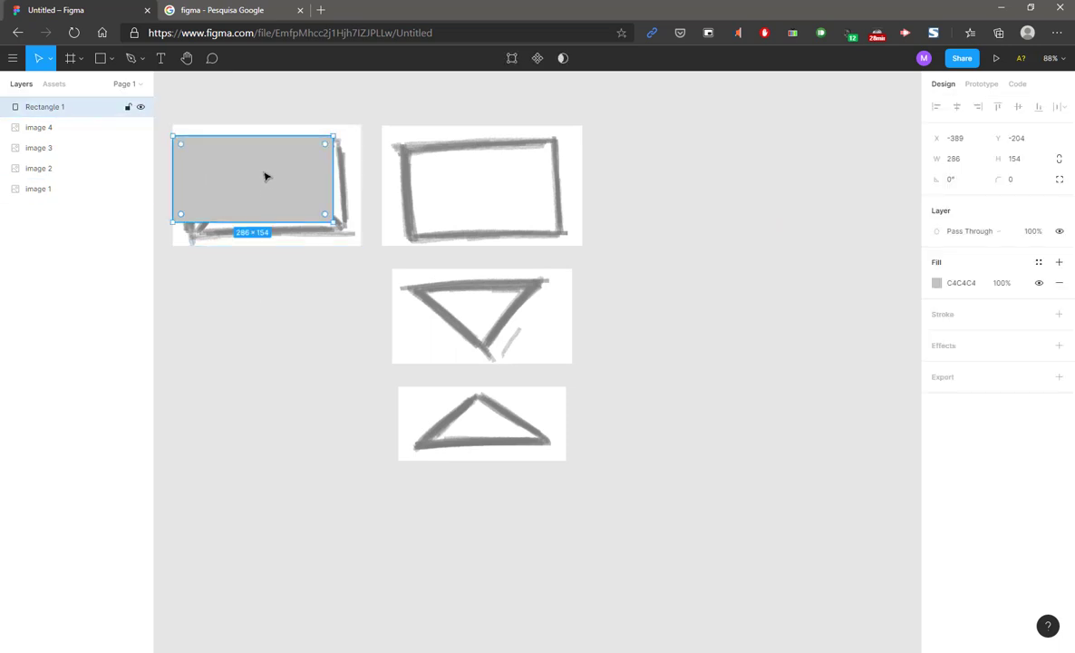
mouse_move(265, 177)
mouse_down()
mouse_move(691, 175)
mouse_move(715, 329)
mouse_move(686, 194)
mouse_move(700, 234)
mouse_move(700, 199)
mouse_up()
click(706, 163)
click(698, 273)
Resize the drawn rectangle to about 266 × 173, with its upper-left corner at X 404, Y -197.
mouse_move(776, 176)
mouse_down()
mouse_move(791, 175)
mouse_move(766, 180)
mouse_up()
mouse_move(618, 198)
mouse_down()
mouse_move(600, 194)
mouse_move(617, 197)
mouse_up()
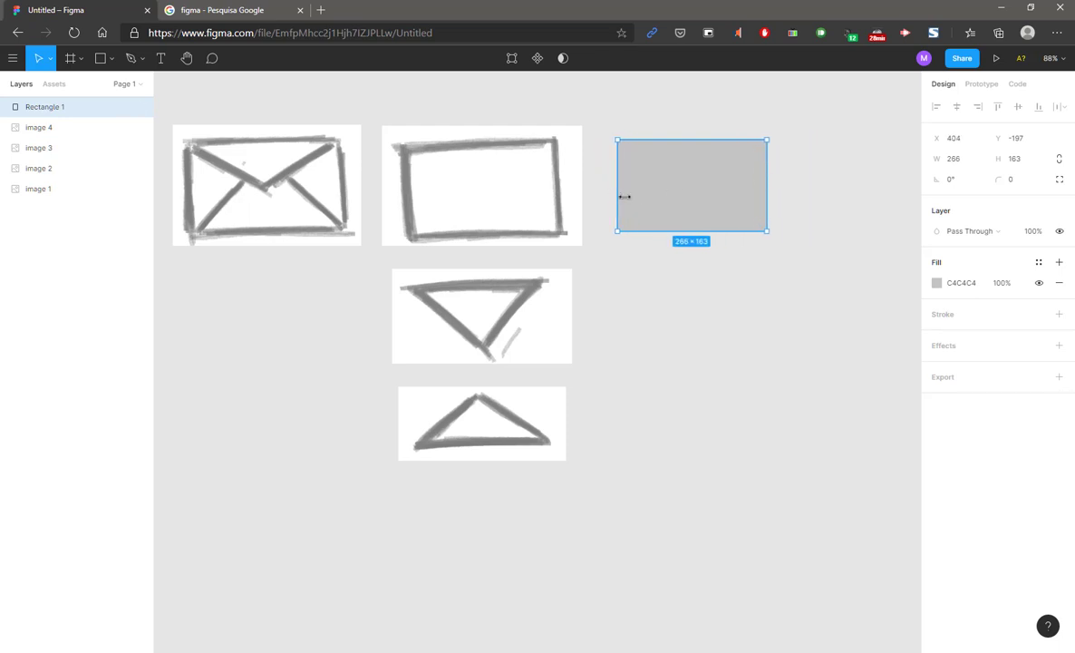
drag(675, 229, 678, 236)
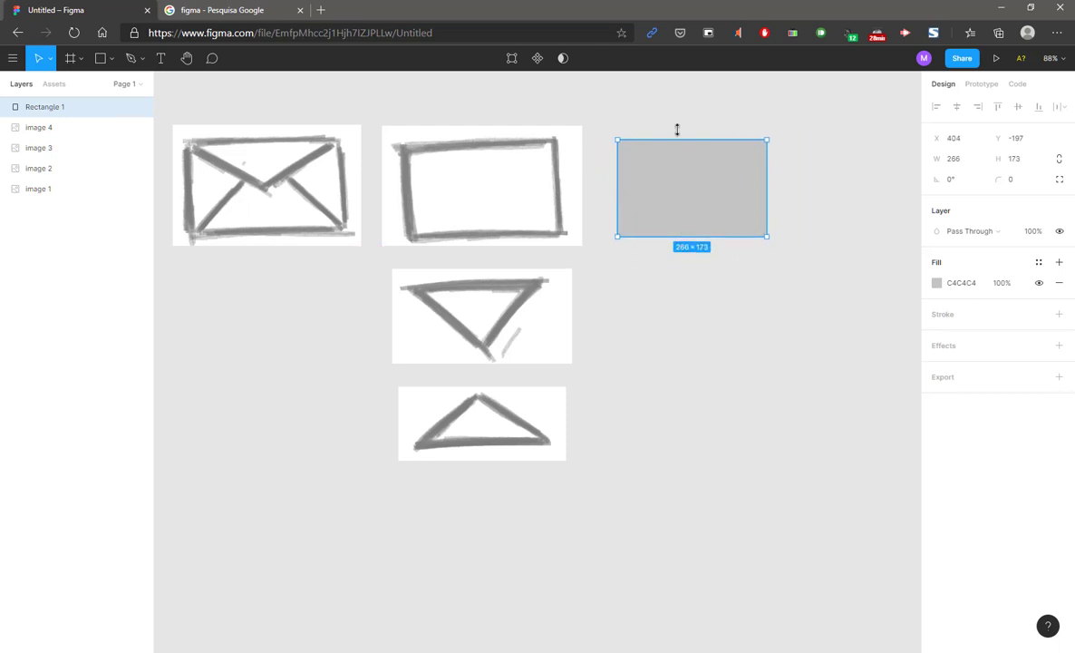
drag(675, 140, 676, 144)
drag(770, 134, 639, 147)
key(ctrl+z)
click(749, 296)
Add a black inside stroke with a width of 10 to the drawn rectangle.
click(708, 188)
click(936, 317)
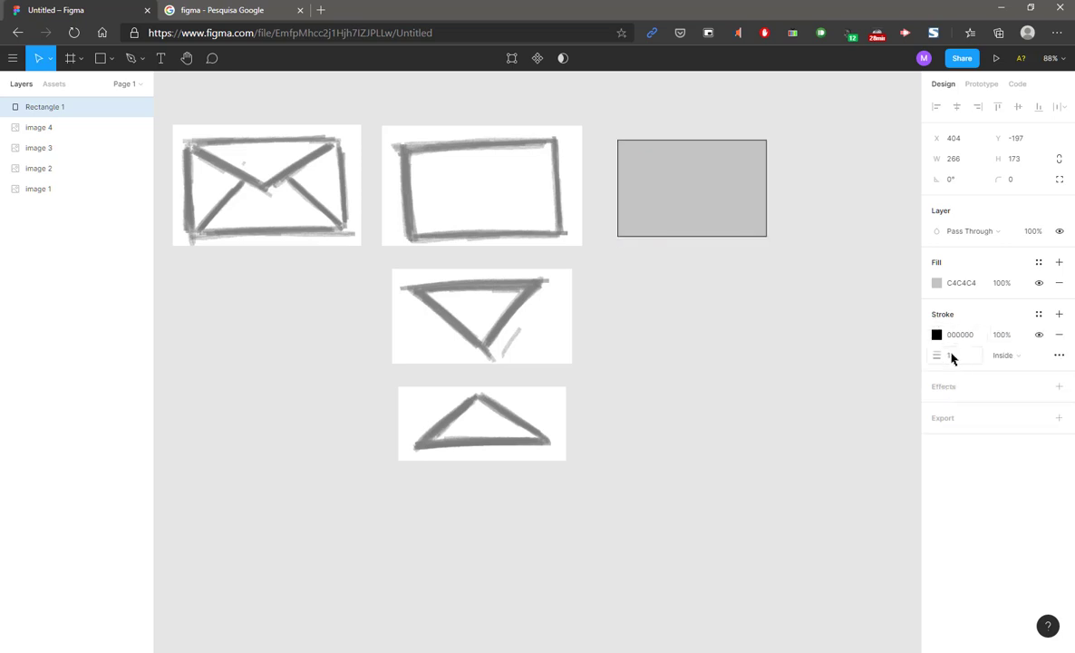
click(951, 355)
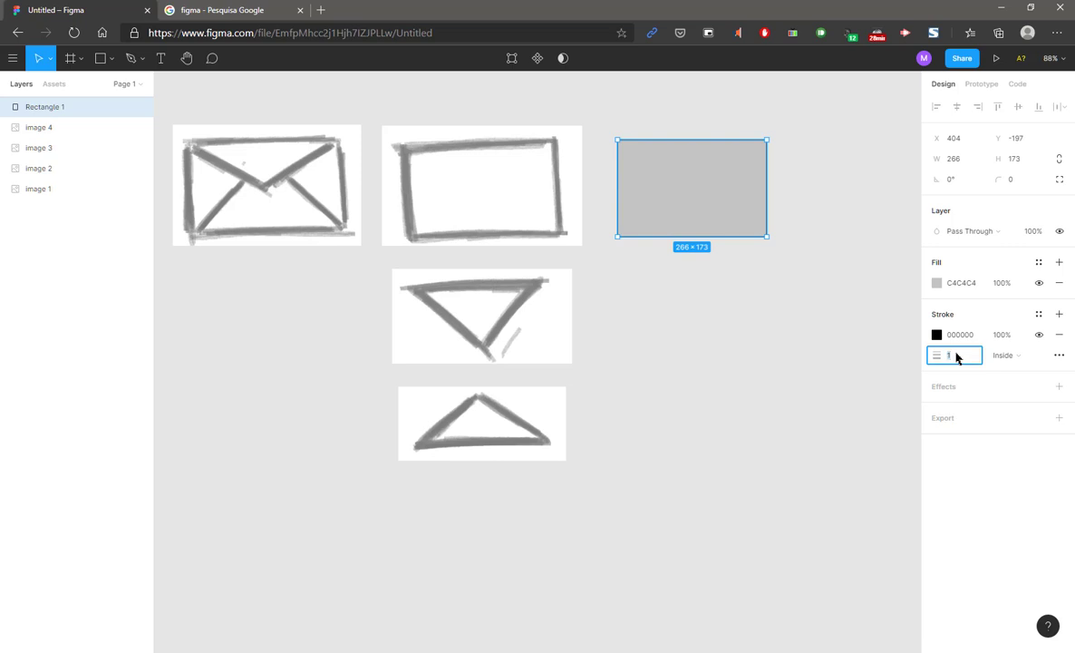
key(Return)
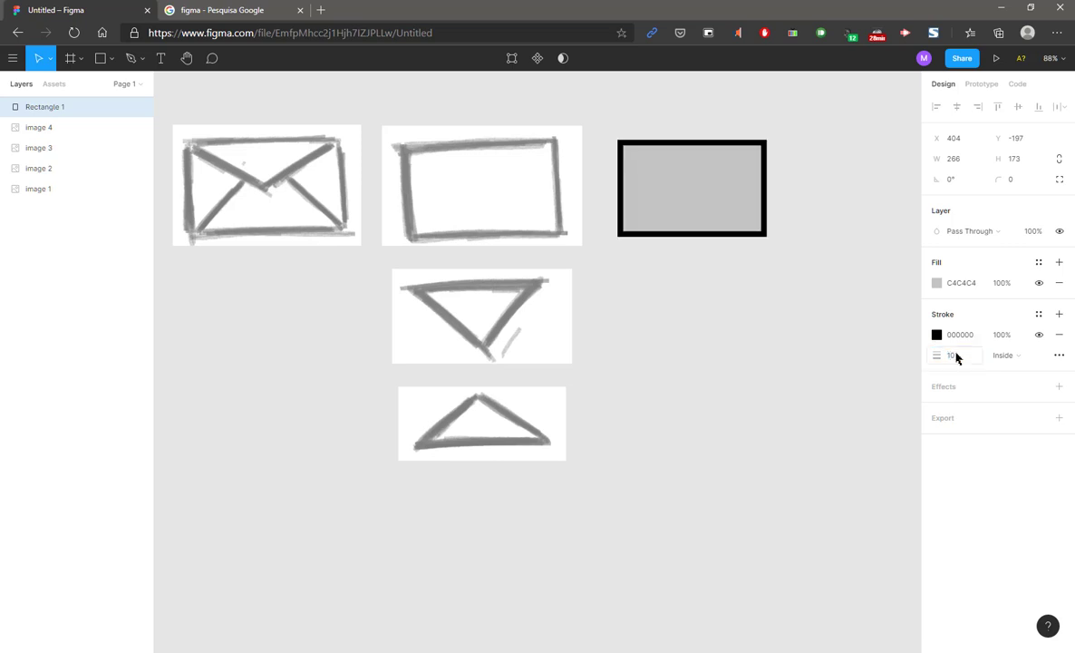
click(805, 318)
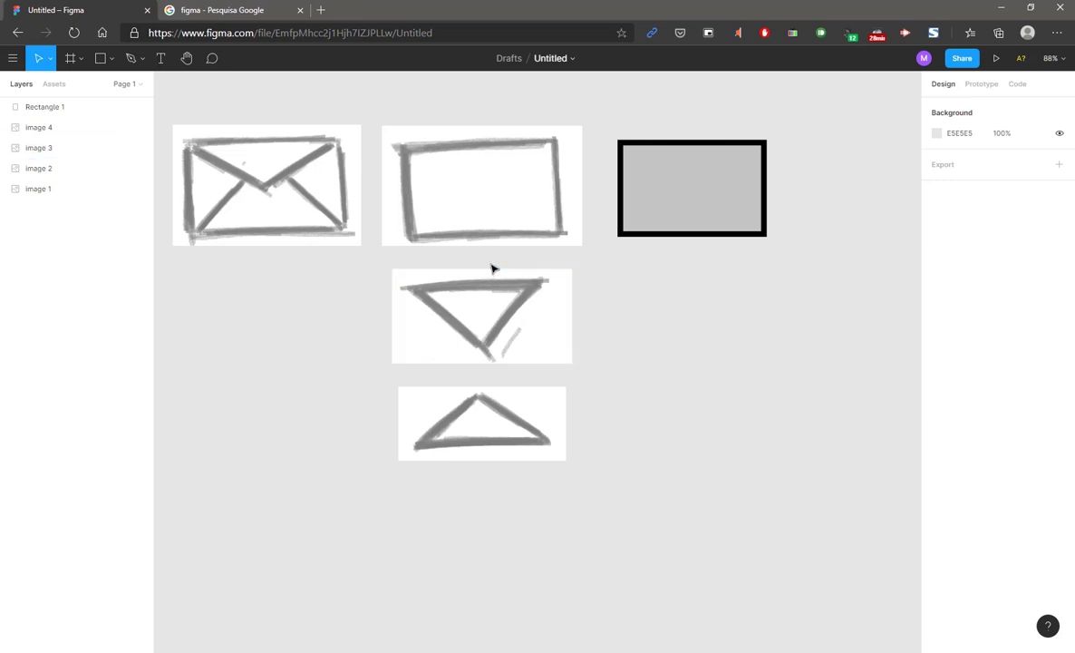
Swap the two triangle sketches, putting the upward-pointing one at X 13, Y 18 and the downward-pointing one at X 13, Y 176.
drag(465, 319, 613, 394)
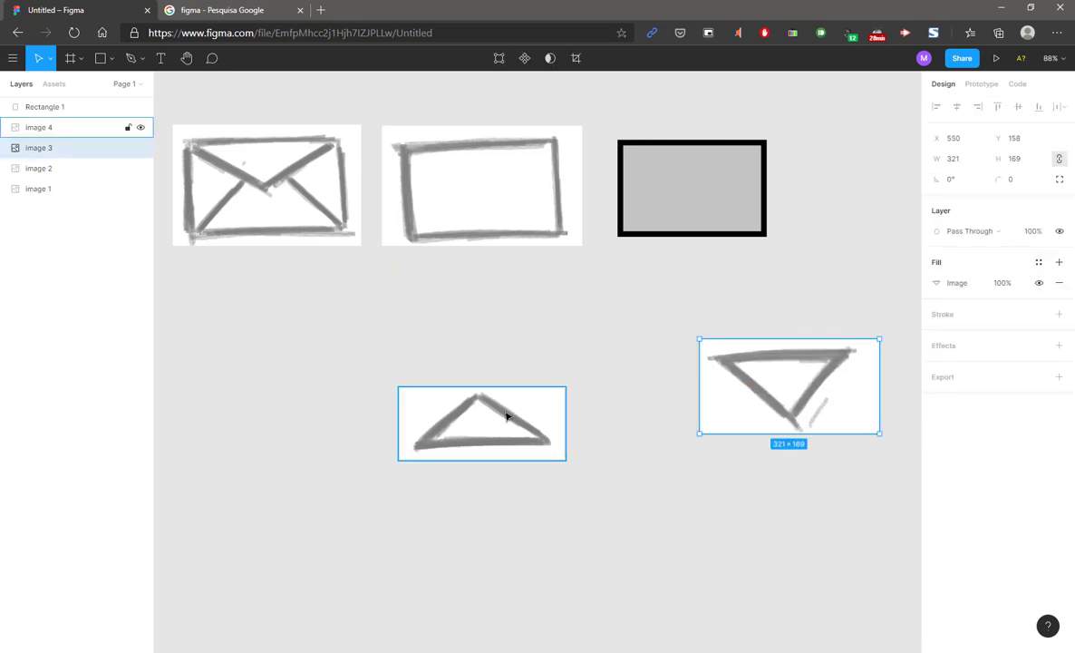
drag(506, 415, 505, 290)
click(475, 207)
click(481, 288)
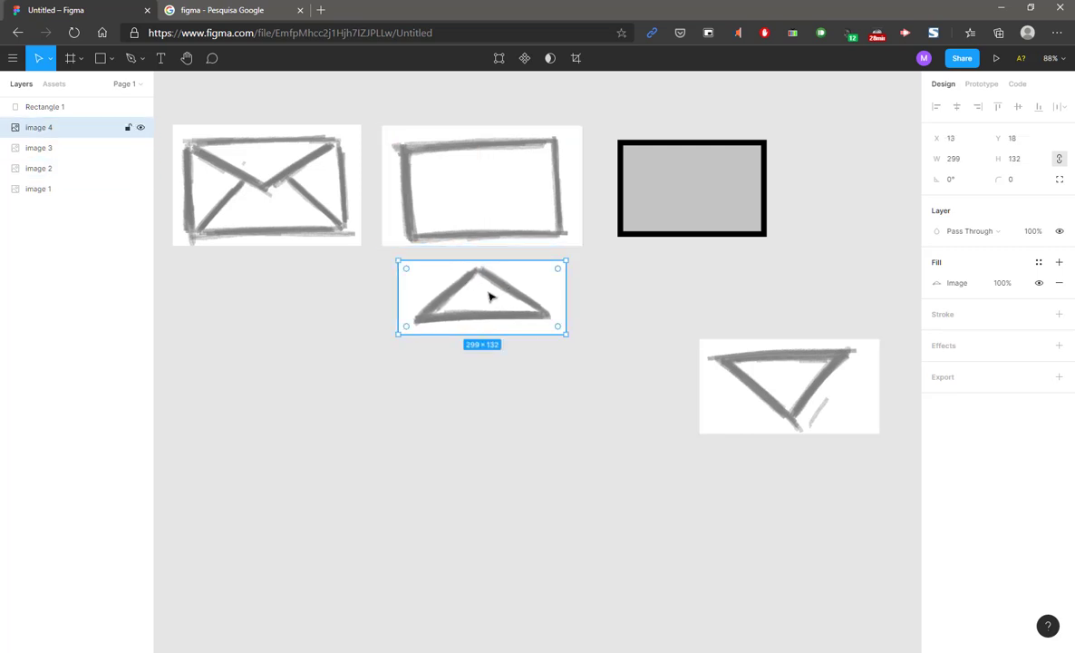
drag(749, 384, 483, 382)
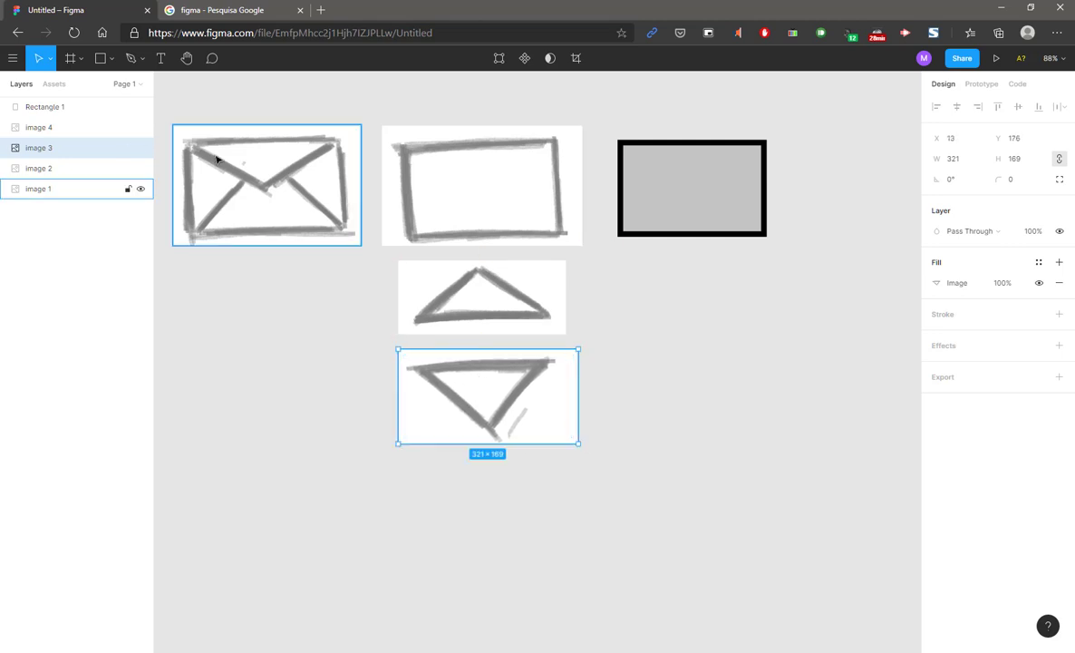
Draw a triangle polygon of about 335 × 144 beside the upward-pointing sketch and move it to about X 392, Y 52.
click(111, 60)
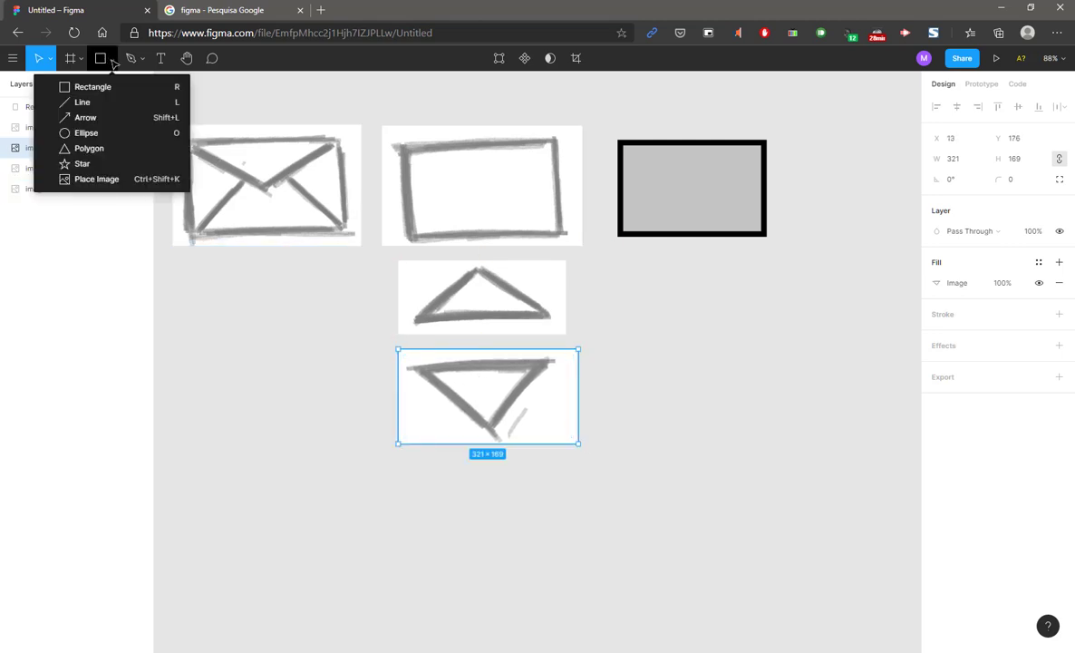
click(90, 148)
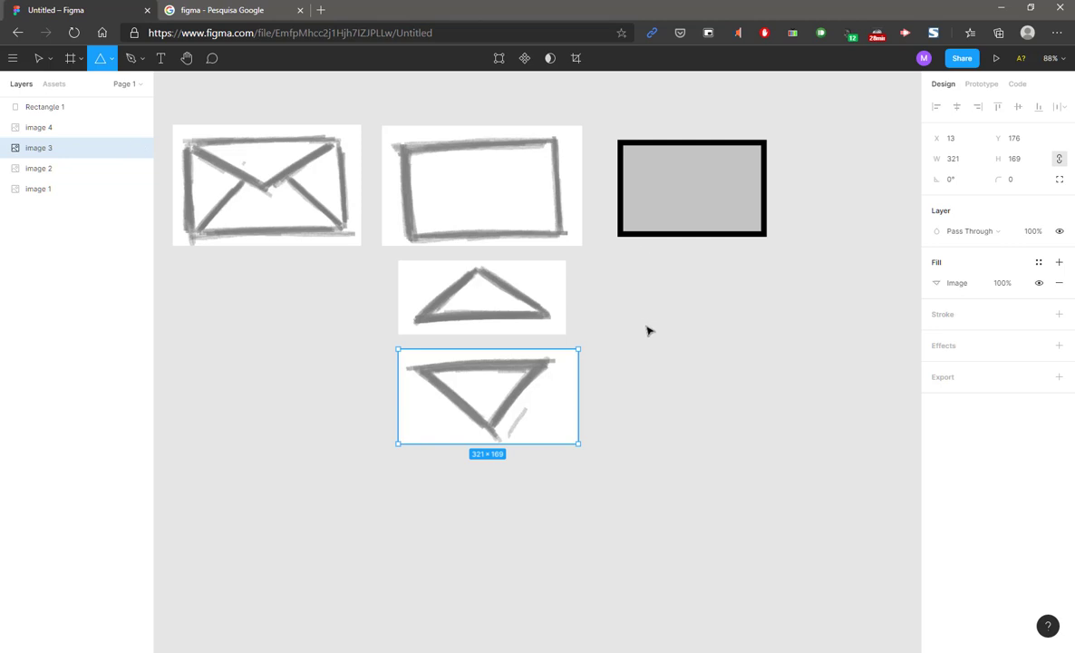
drag(634, 342, 823, 269)
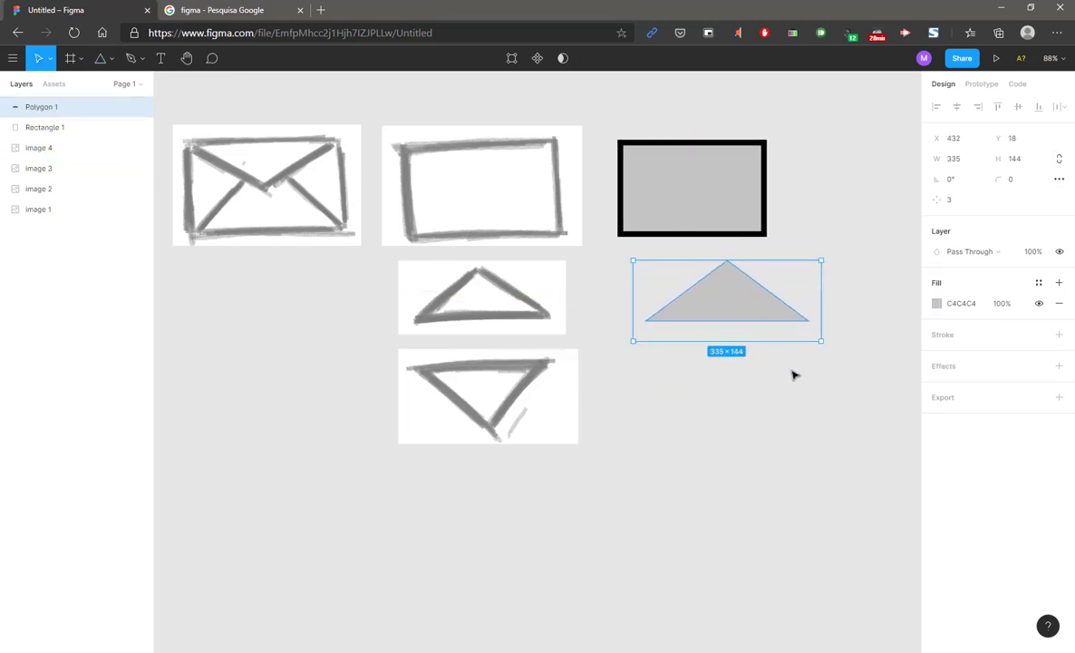
click(794, 371)
drag(727, 294, 708, 309)
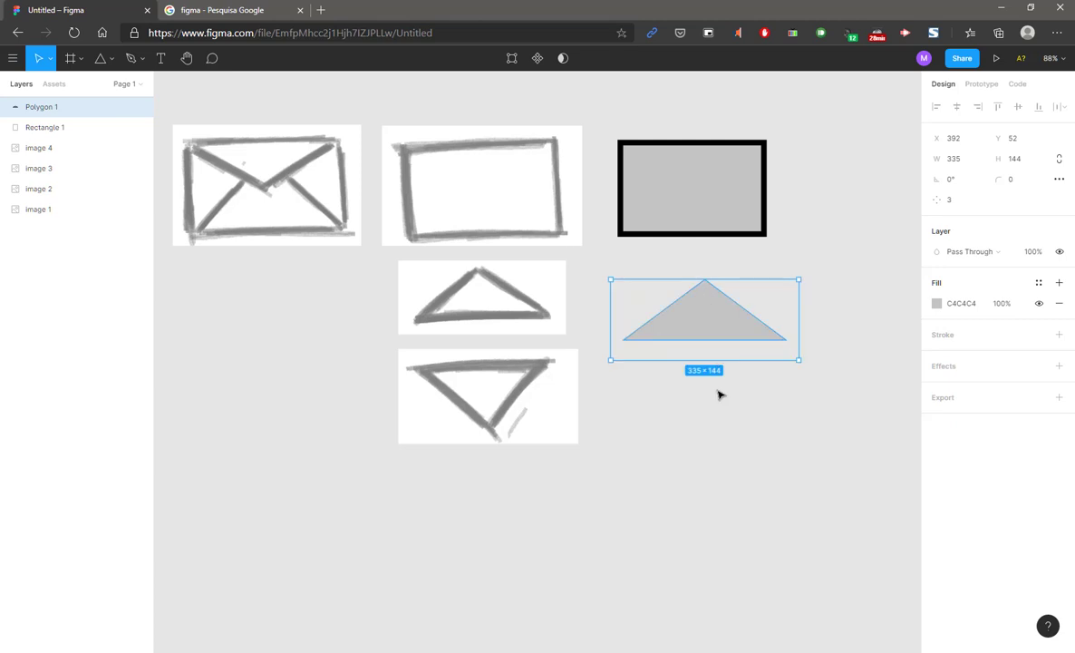
Adjust the triangle's height to about 148 and move it onto the lower part of the drawn rectangle, at X 369, Y -145.
click(715, 352)
click(698, 344)
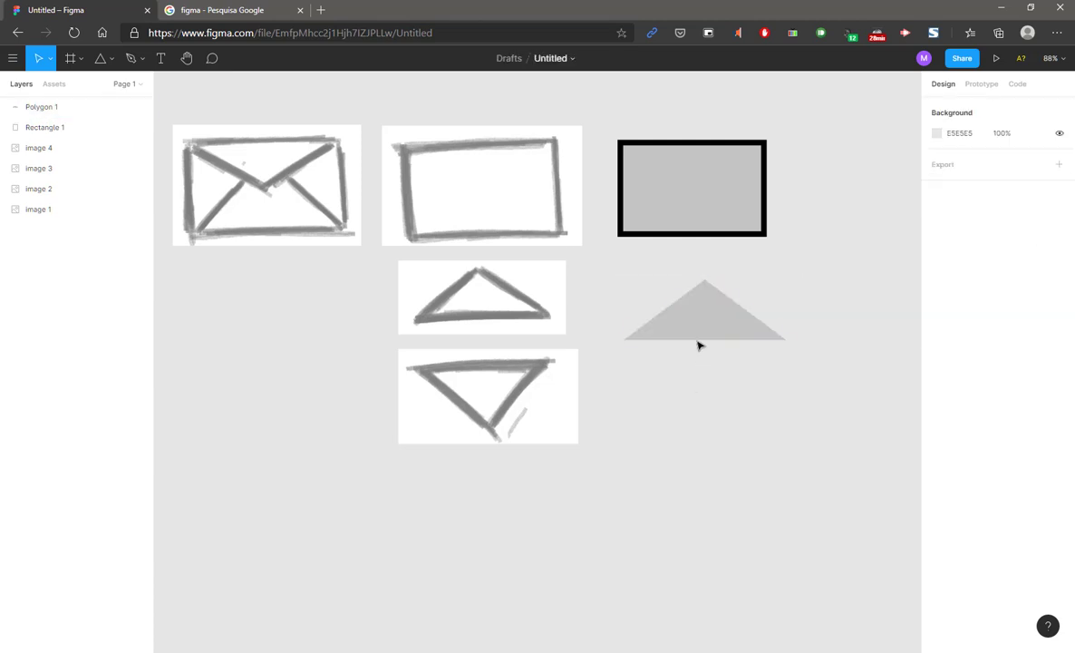
click(691, 329)
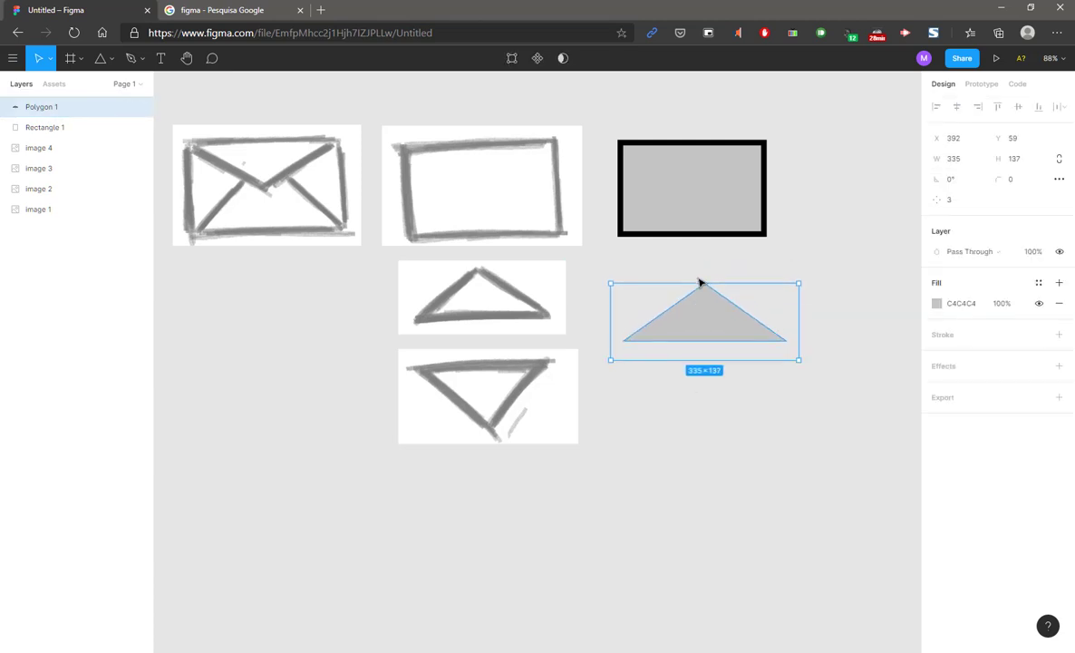
click(663, 424)
drag(699, 333, 690, 218)
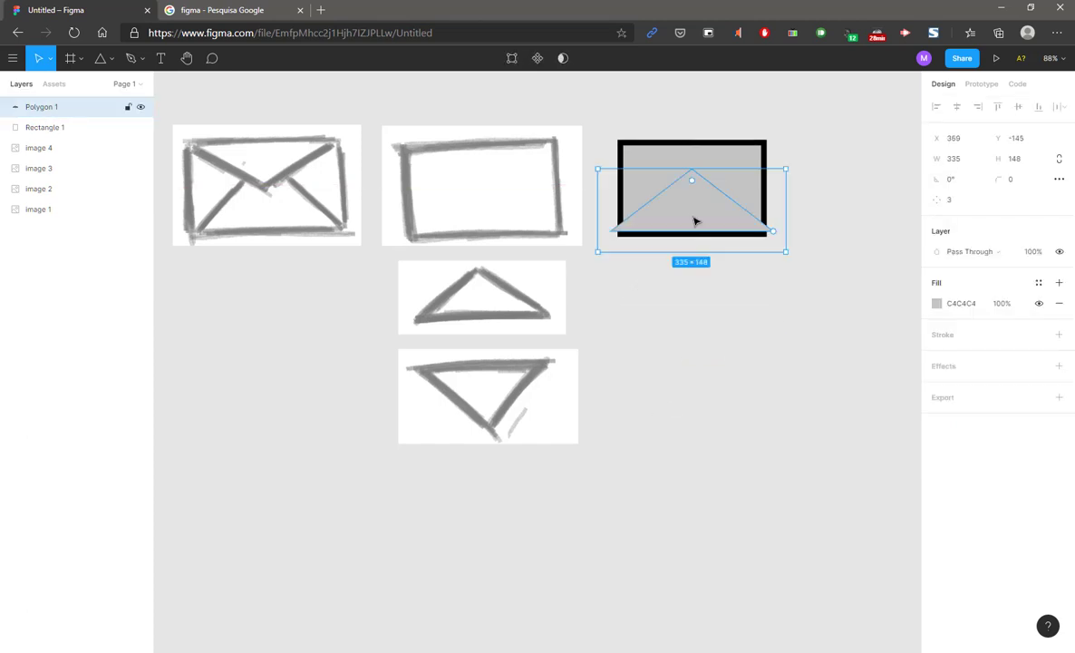
Add a black inside stroke with a width of 10 to the triangle.
click(950, 337)
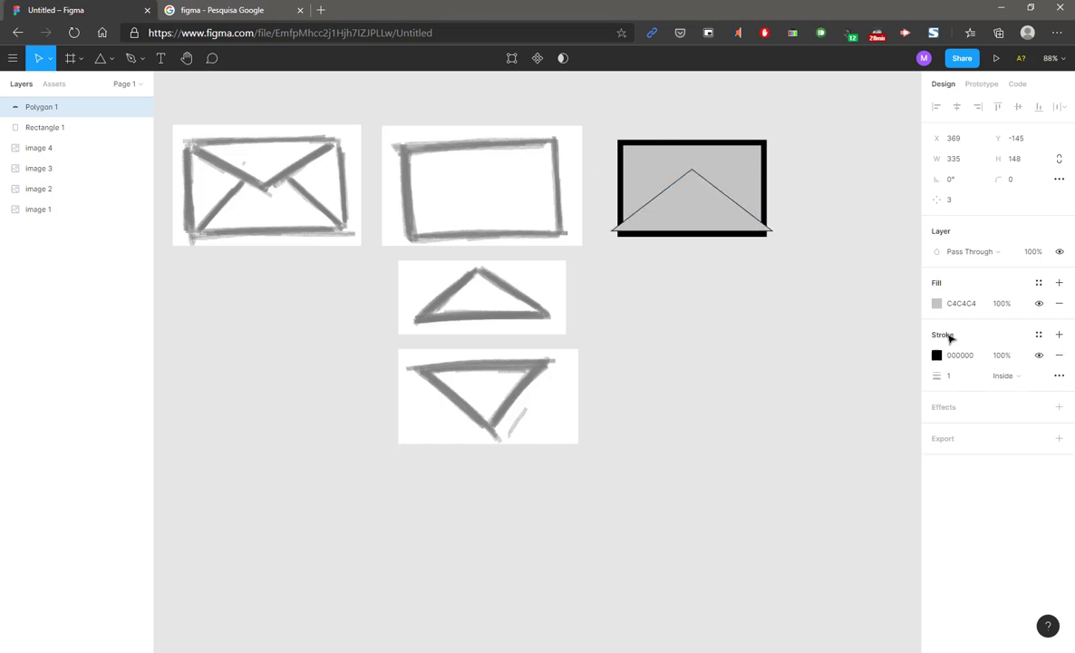
click(957, 377)
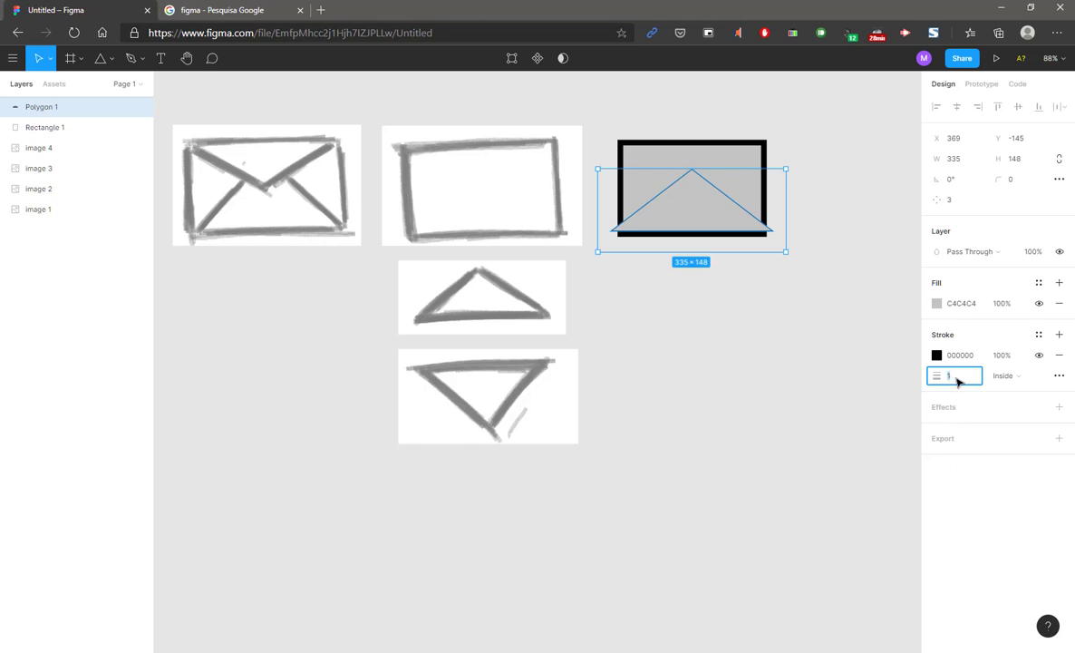
text(10)
key(Return)
key(Escape)
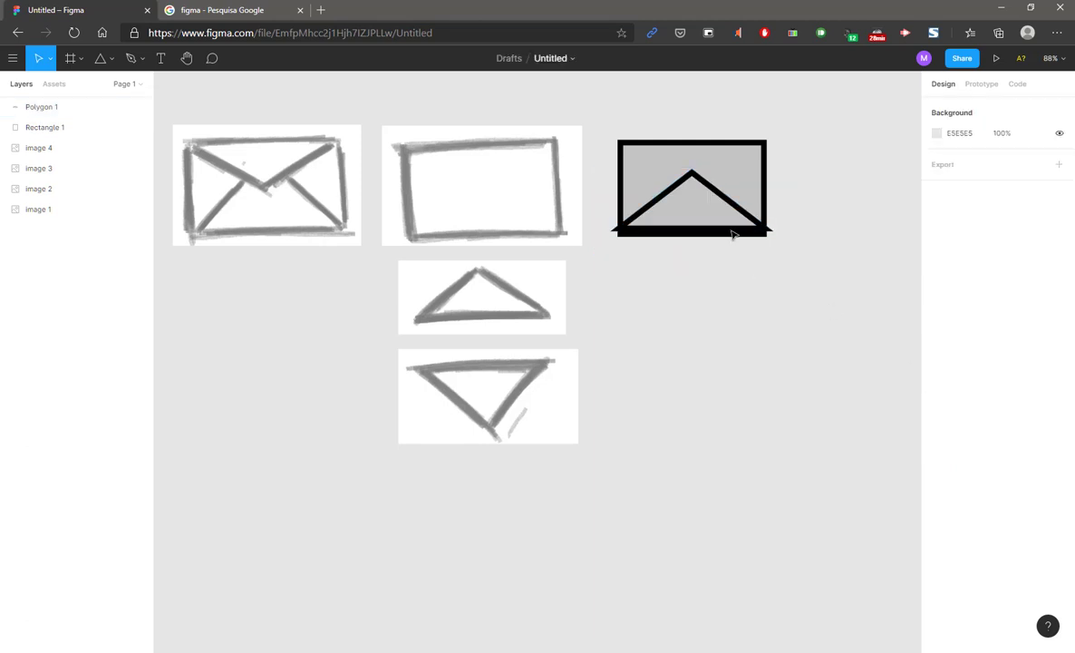
Move the triangle down to Y -135 so its base lines up with the rectangle's lower edge.
click(692, 205)
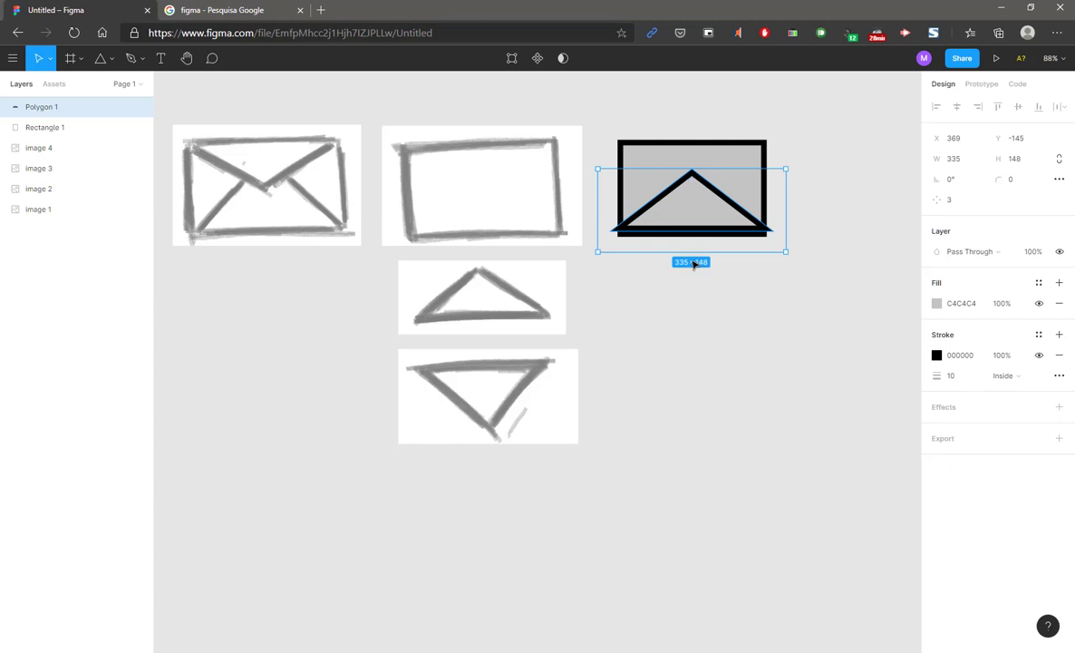
key(plus)
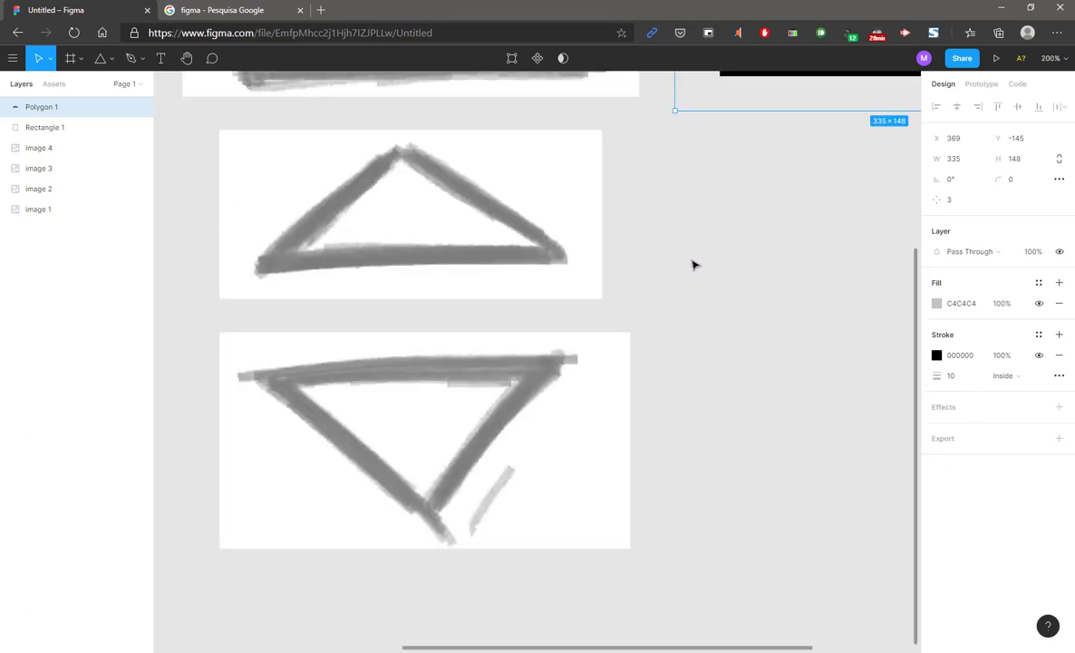
drag(735, 205, 623, 399)
drag(699, 207, 438, 410)
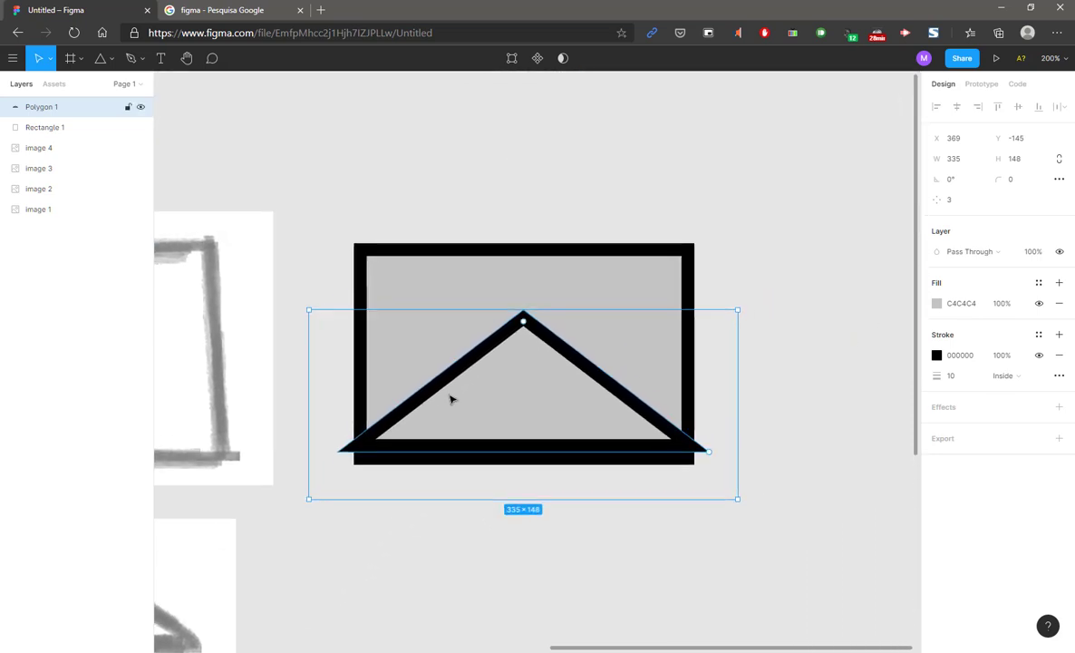
key(ctrl+plus)
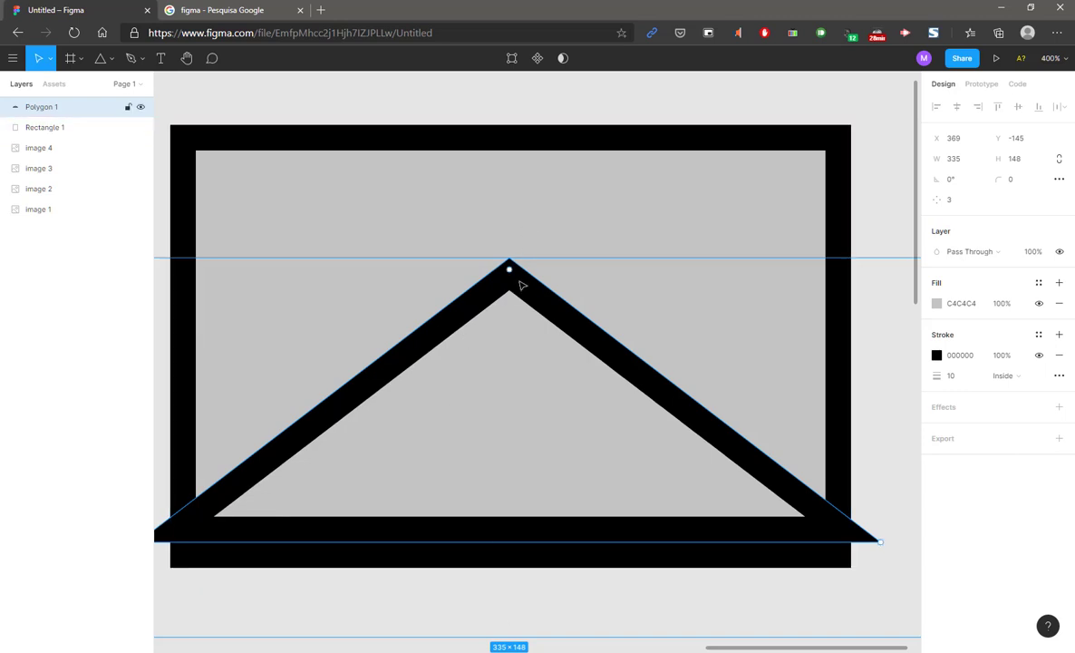
scroll(531, 290, down, 5)
click(465, 542)
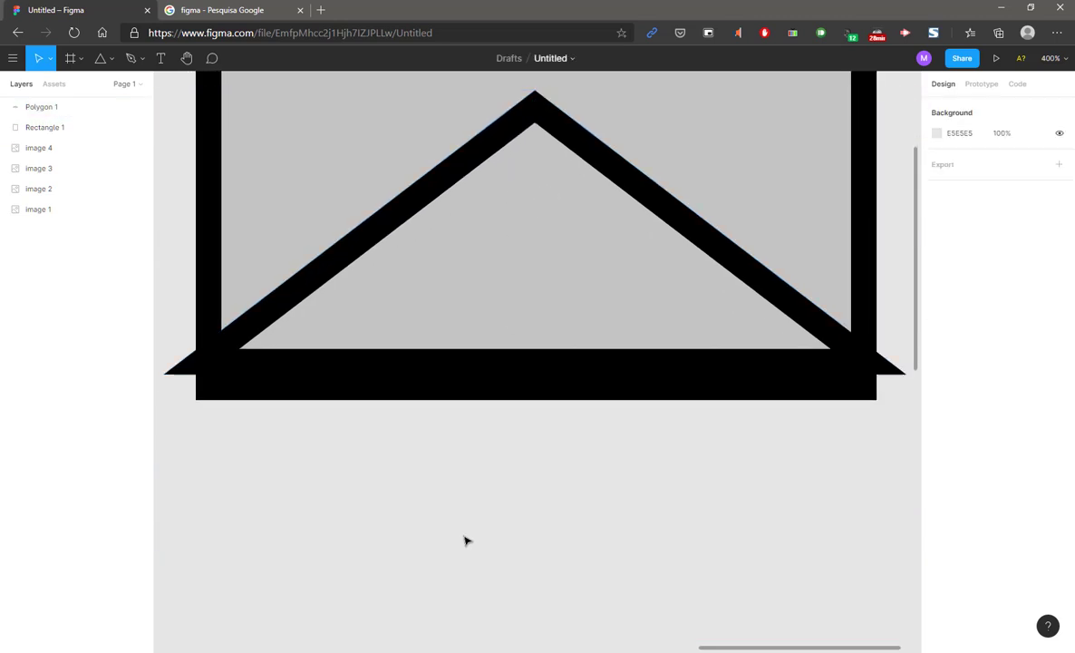
drag(499, 252, 504, 279)
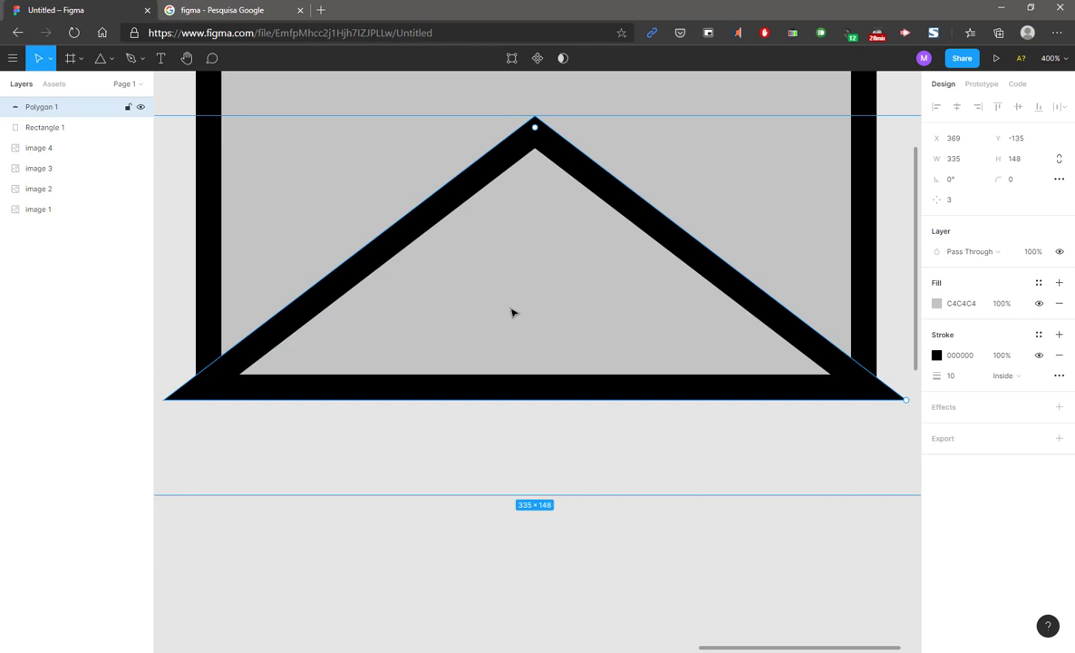
Narrow the triangle from both sides to 307 wide at X 383, matching its base corners to the rectangle's lower corners.
scroll(512, 313, down, 5)
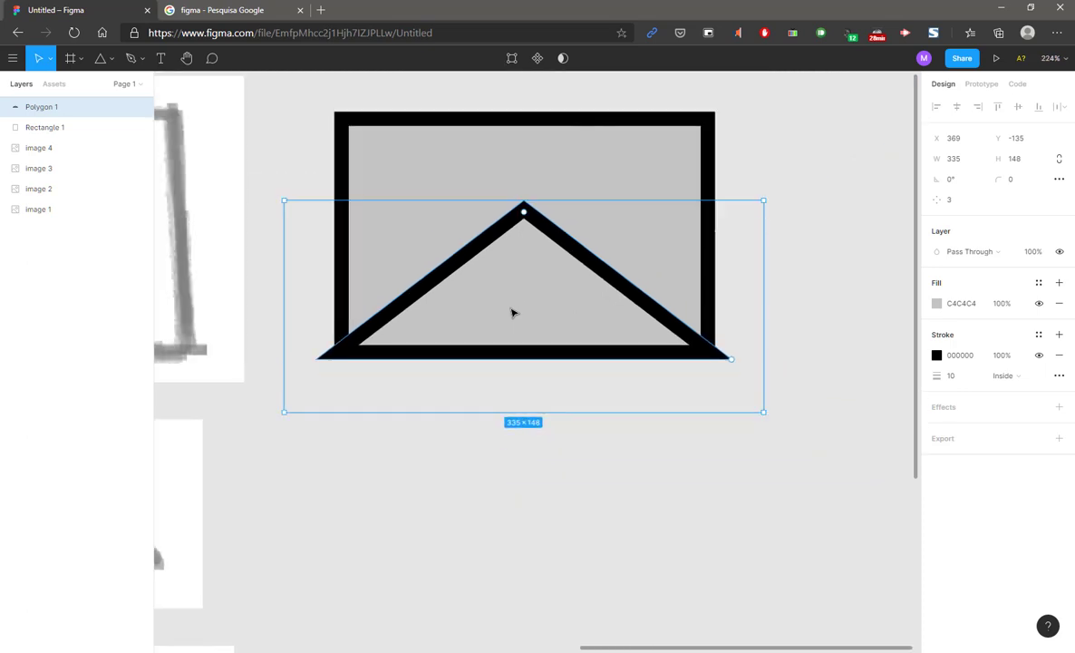
scroll(512, 313, down, 1)
scroll(512, 313, up, 6)
scroll(513, 312, down, 4)
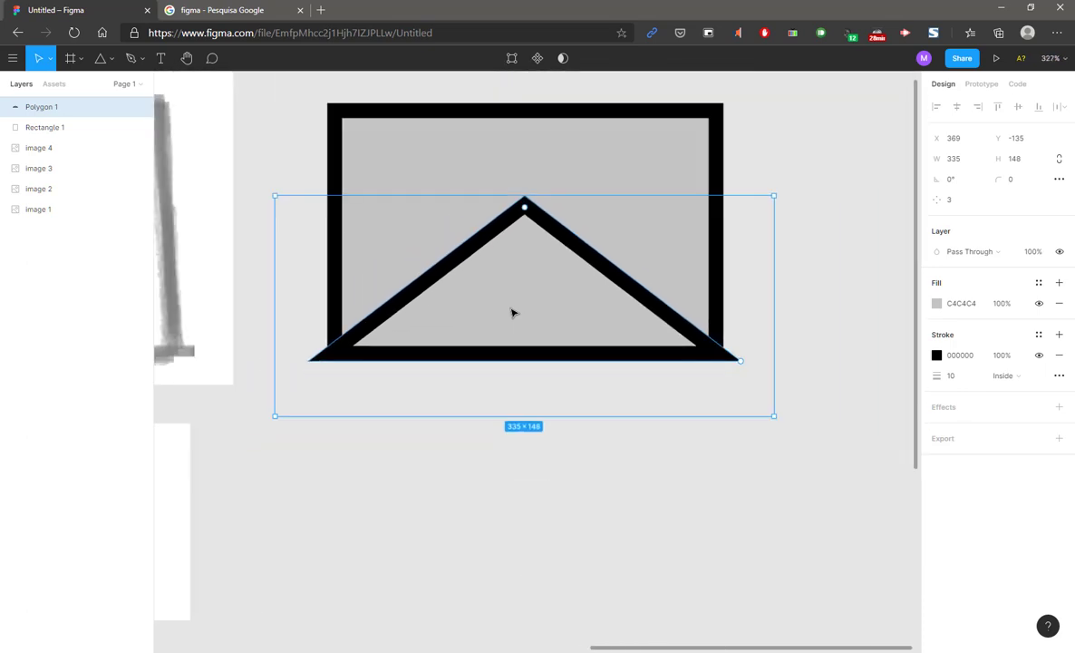
scroll(512, 313, up, 1)
click(367, 409)
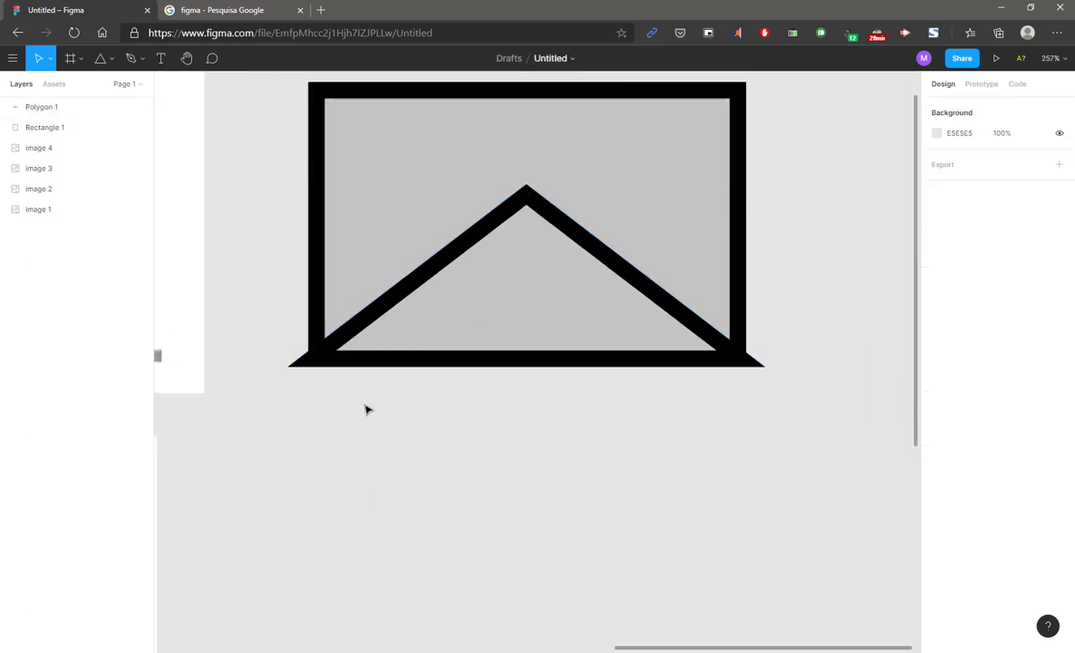
click(391, 290)
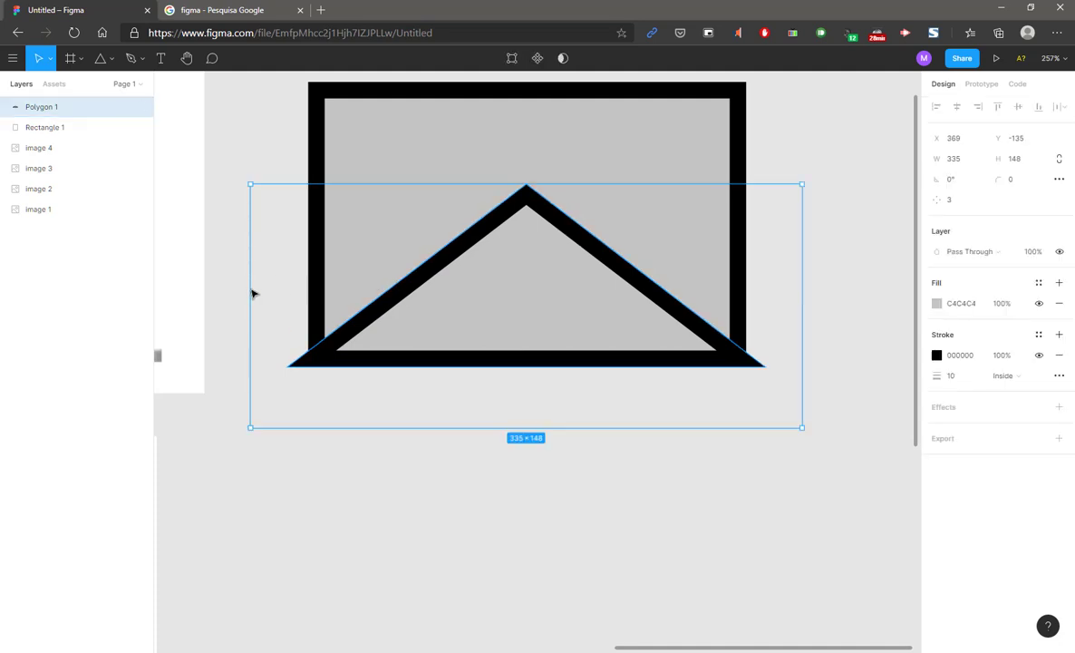
drag(254, 293, 276, 293)
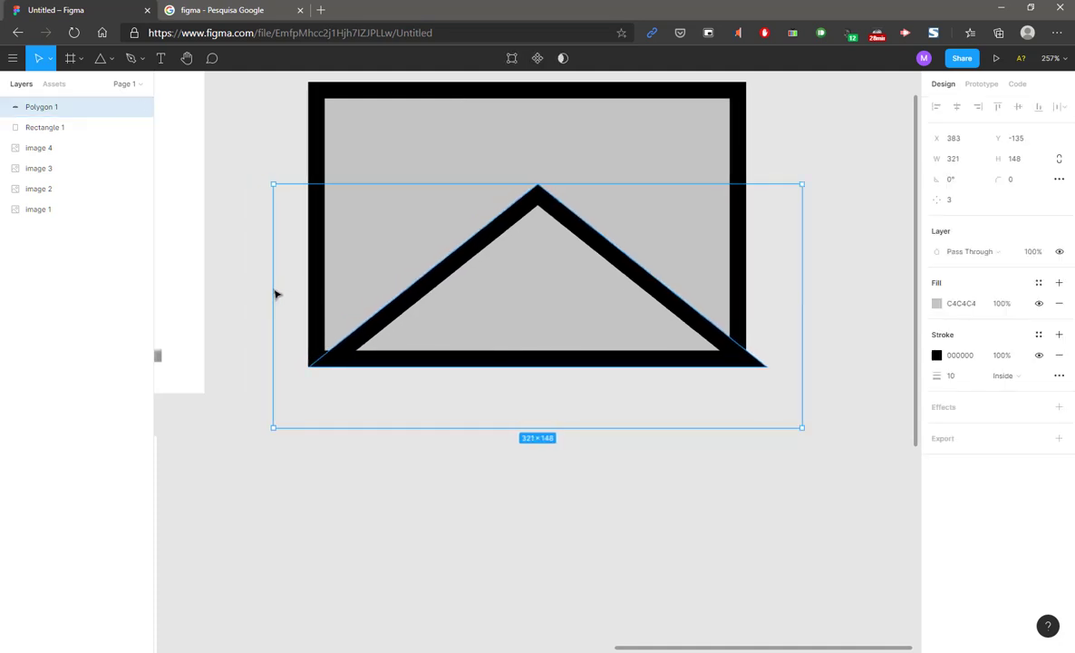
drag(807, 318, 784, 317)
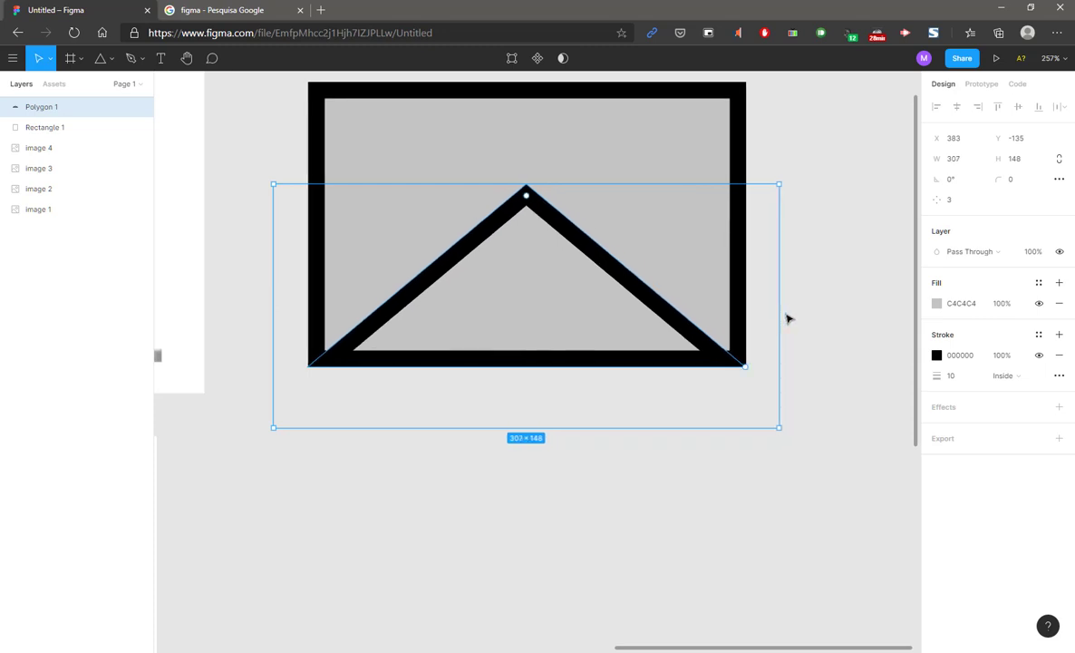
click(852, 333)
Compare the drawn rectangle and triangle with the rectangle and triangle reference sketches.
scroll(475, 412, down, 5)
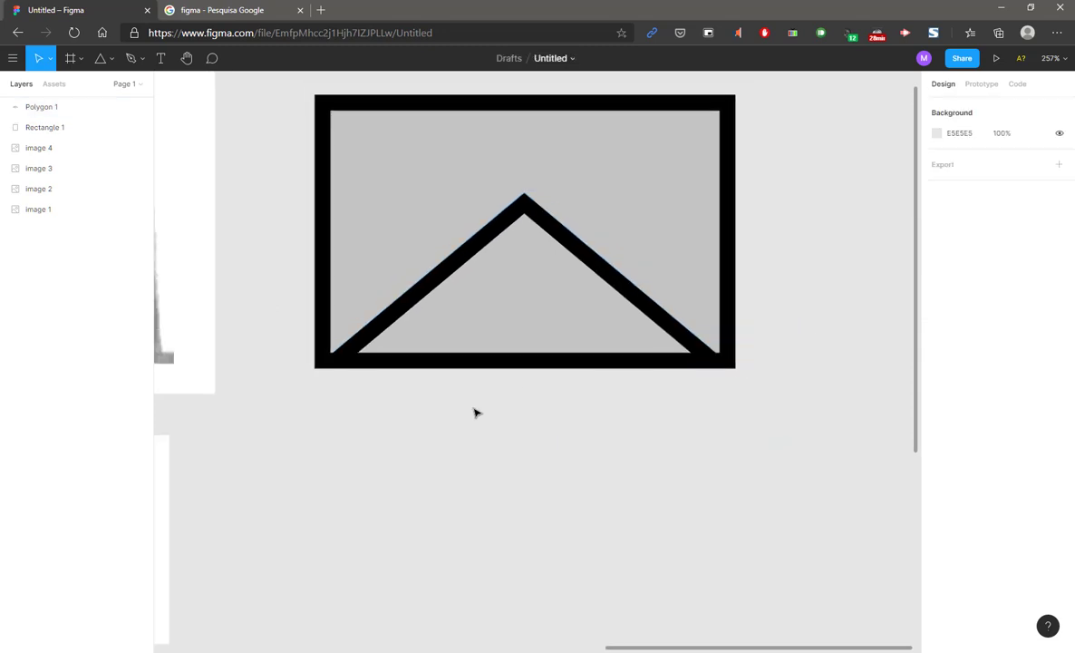
scroll(475, 413, down, 3)
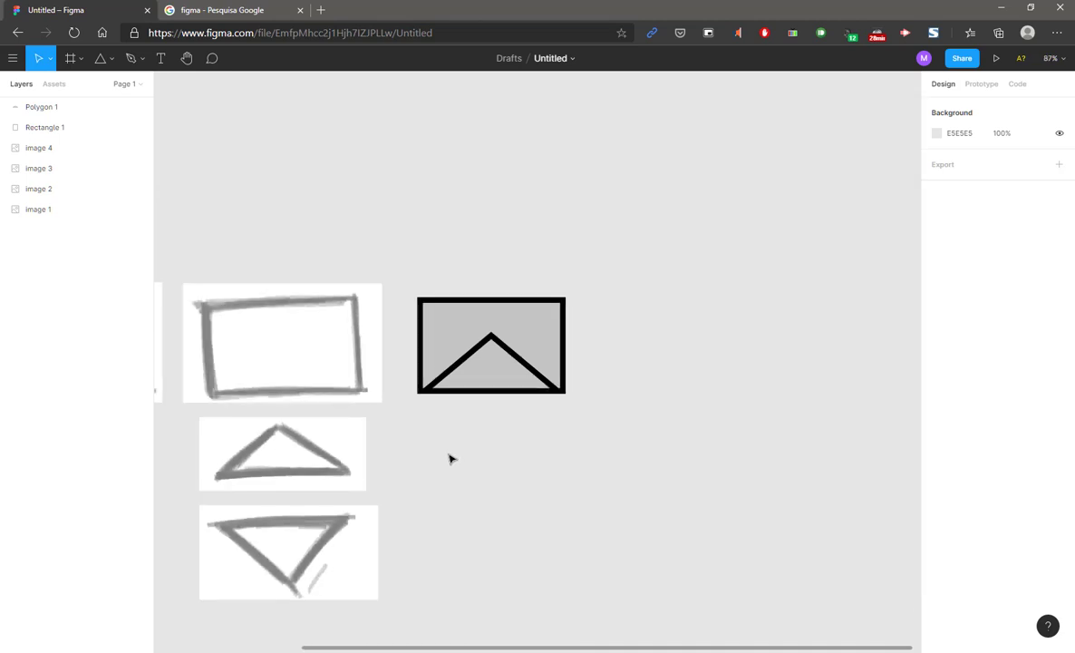
scroll(451, 456, down, 3)
scroll(451, 456, left, 2)
click(376, 259)
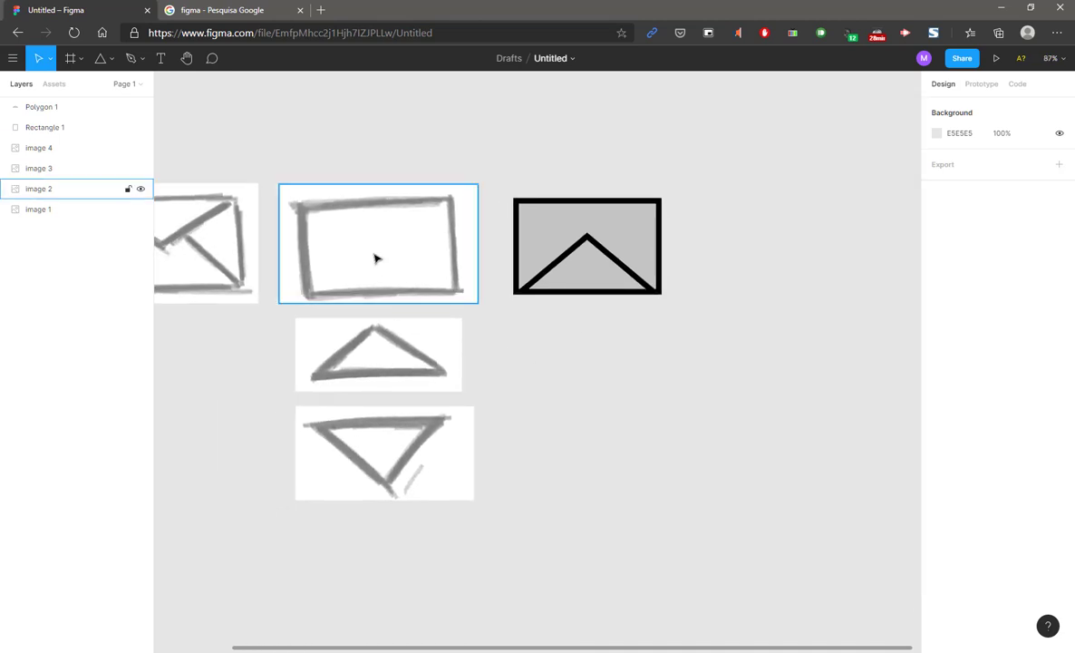
click(379, 358)
click(382, 427)
click(573, 362)
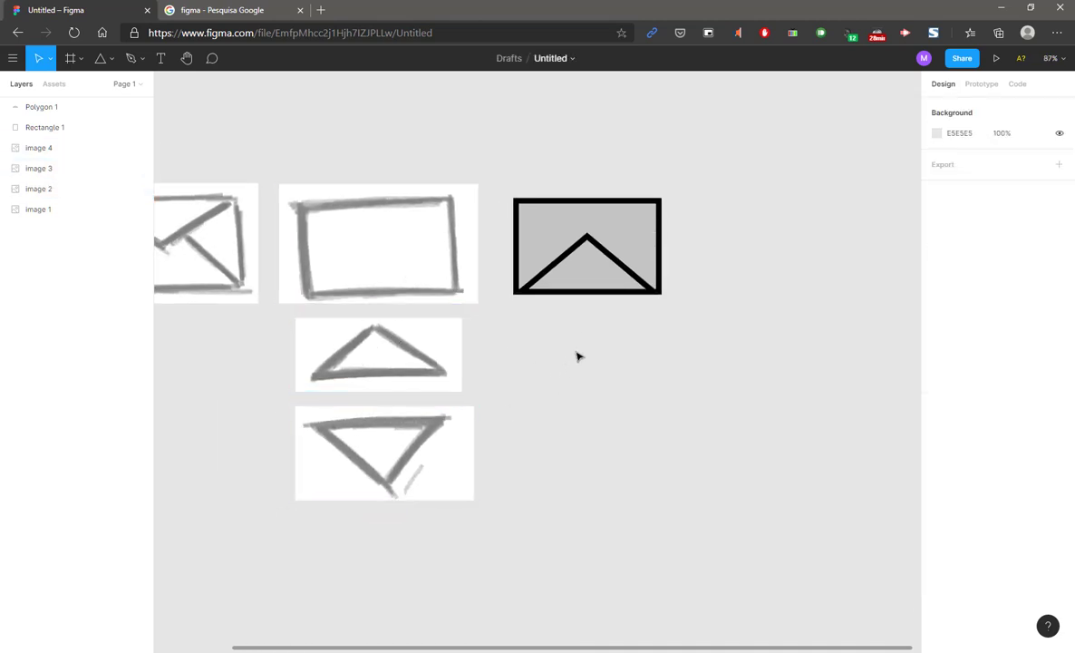
drag(595, 320, 553, 379)
scroll(553, 336, up, 1)
scroll(552, 336, up, 4)
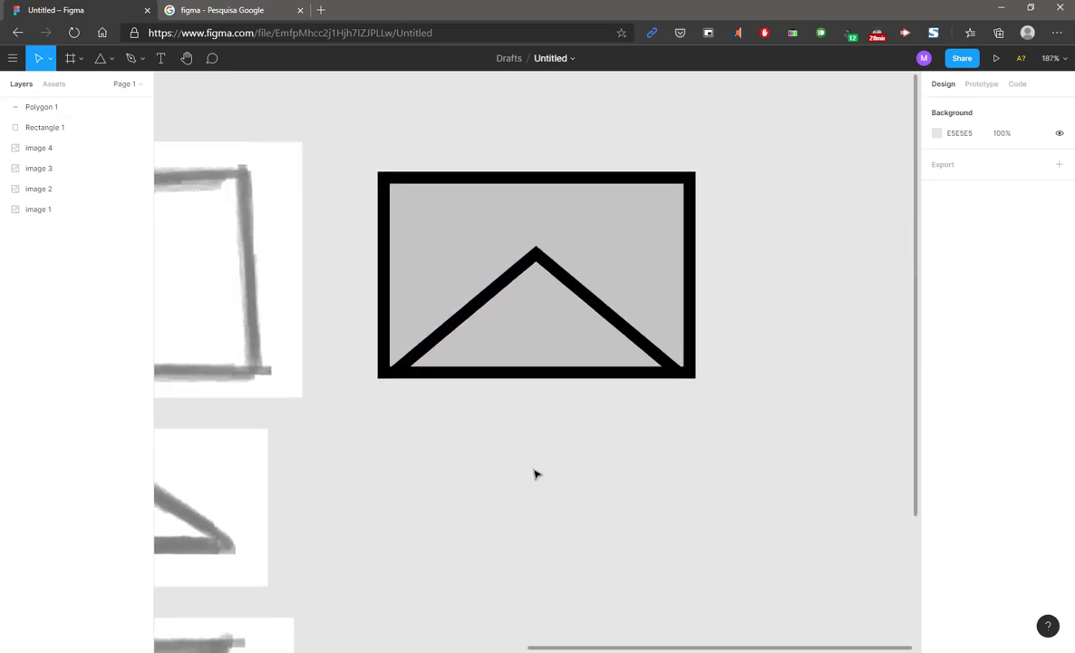
scroll(531, 435, up, 1)
scroll(532, 436, up, 1)
drag(564, 420, 539, 503)
scroll(538, 452, up, 1)
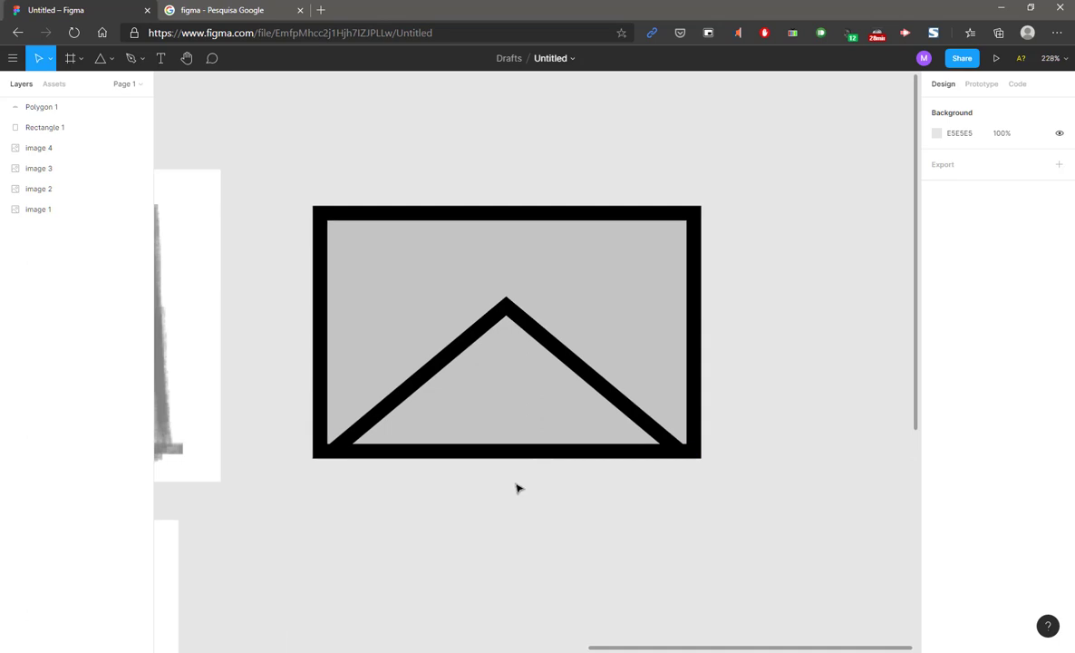
Duplicate the 307 × 148 triangle in place and select the copy.
click(505, 372)
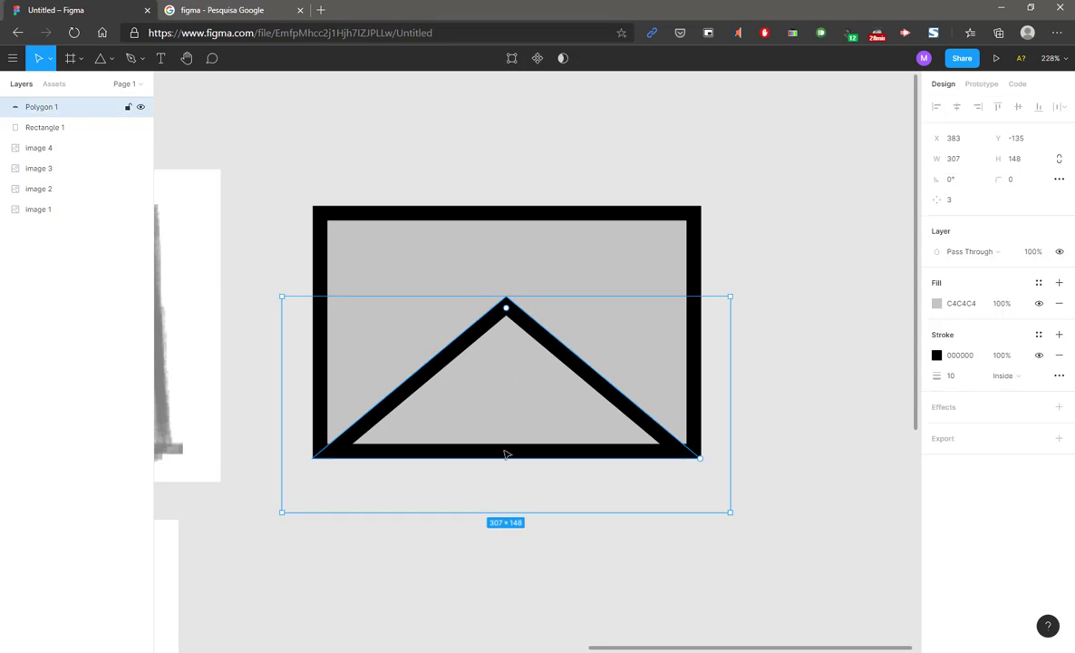
click(482, 578)
click(505, 379)
key(ctrl+v)
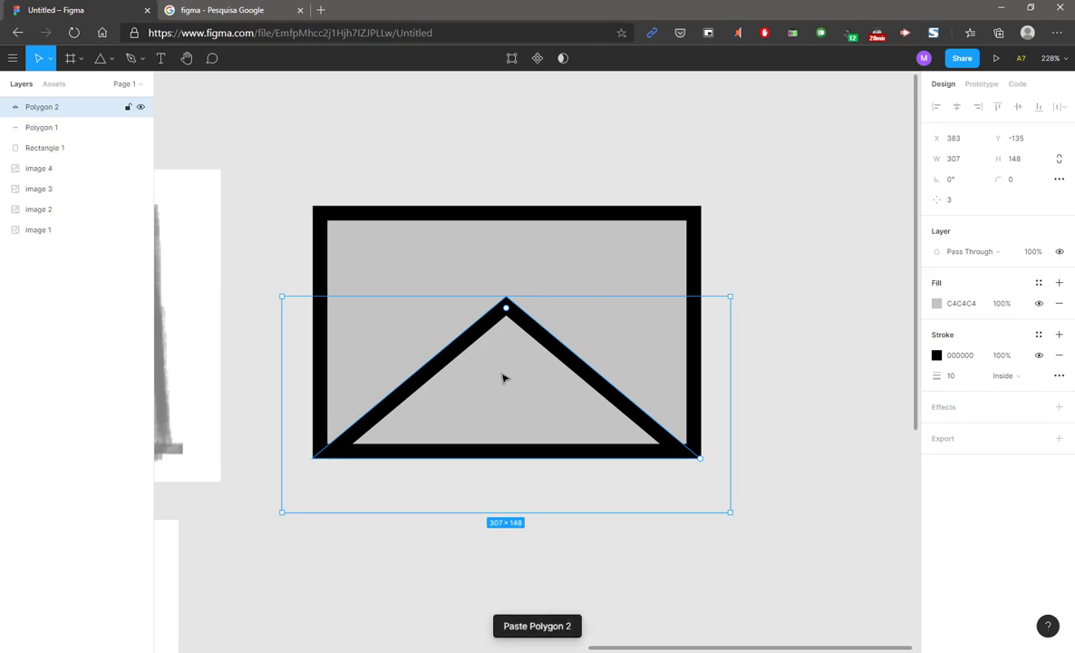
click(799, 312)
click(542, 375)
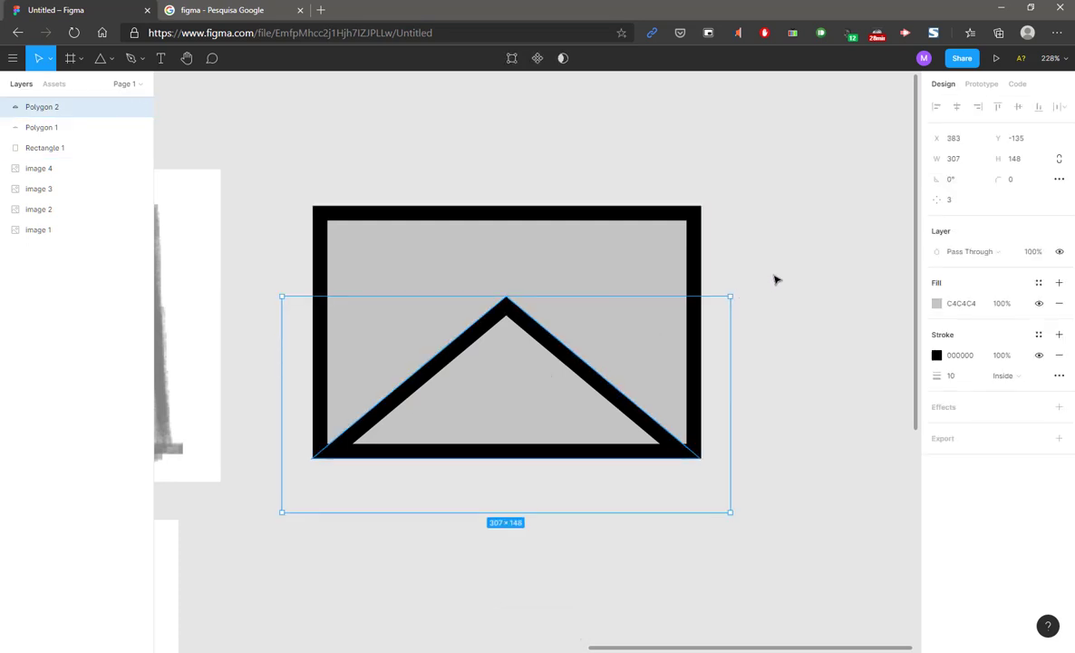
click(768, 326)
click(542, 376)
Rotate the triangle copy to 180° so it points downward.
drag(733, 308, 465, 420)
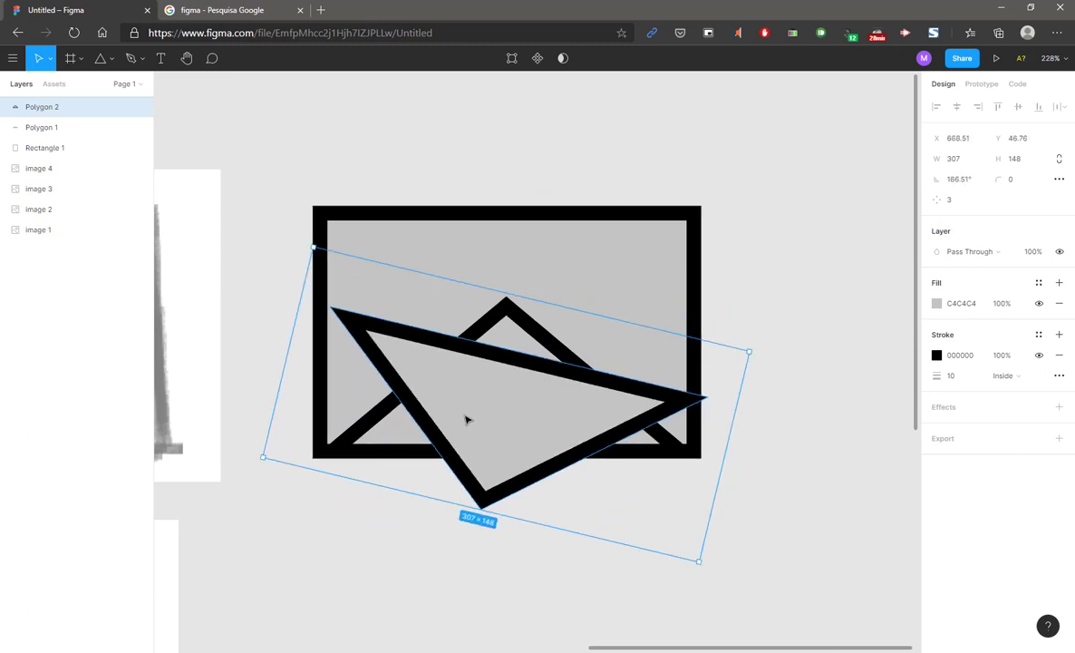
key(ctrl+z)
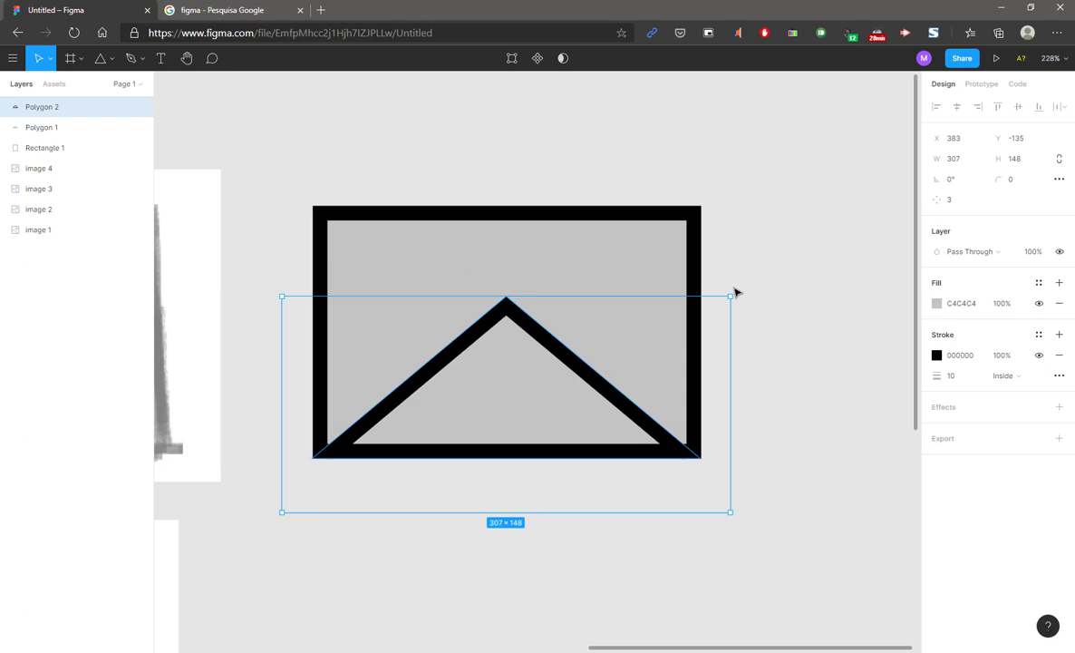
drag(742, 297, 734, 406)
drag(695, 437, 679, 442)
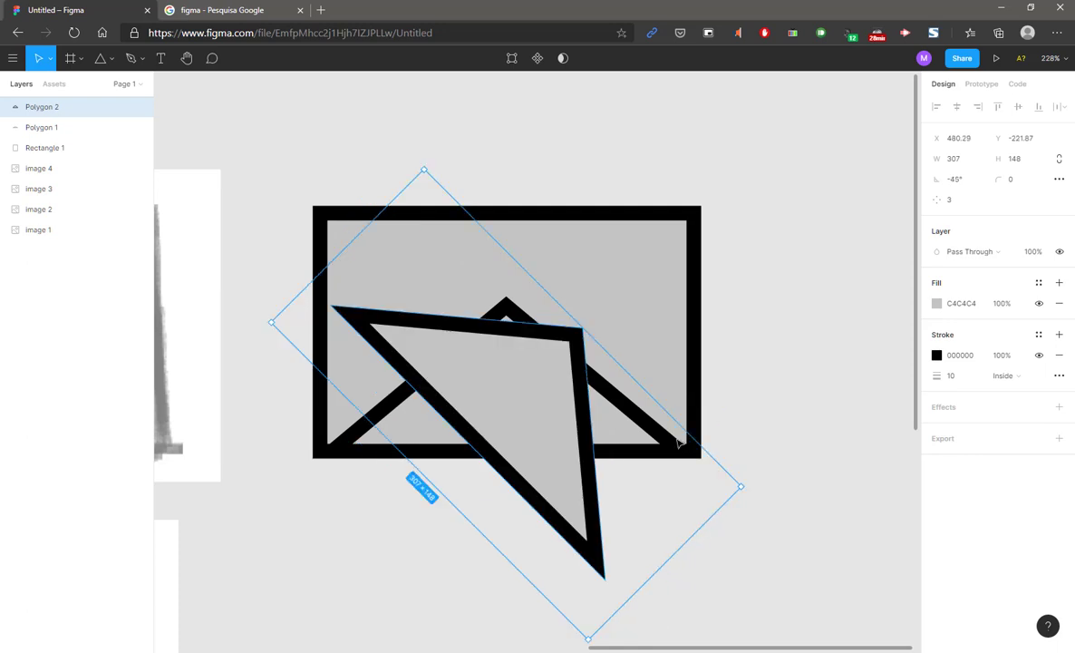
drag(598, 449, 478, 421)
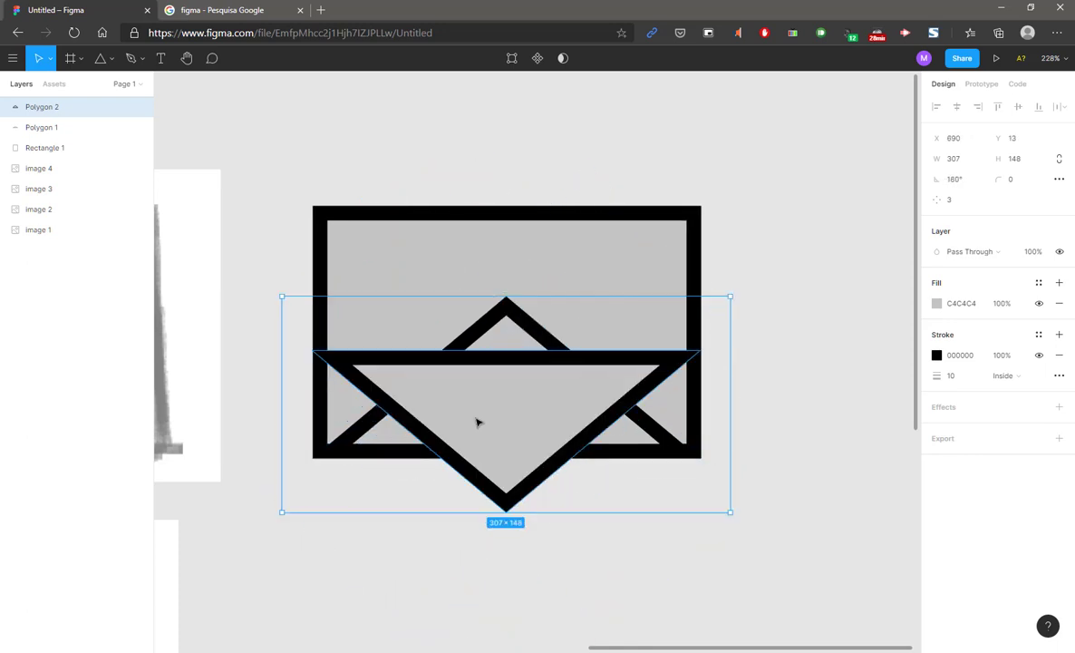
click(794, 315)
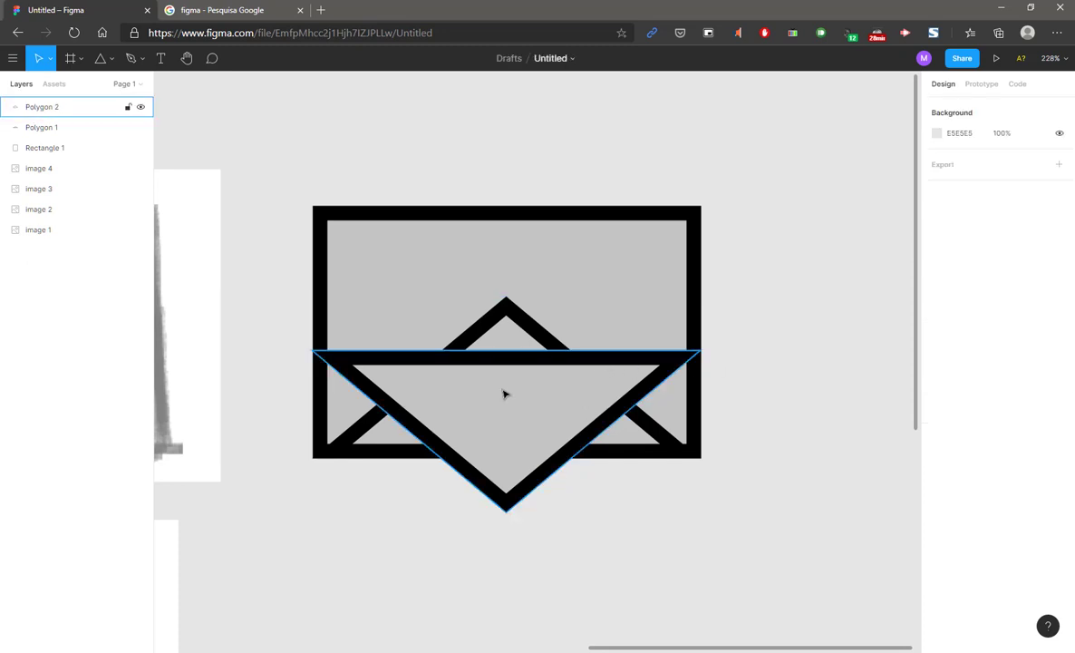
Move the downward-pointing triangle to X 690, Y -86, aligning its flat side with the rectangle's upper edge.
drag(504, 393, 487, 249)
scroll(482, 301, up, 4)
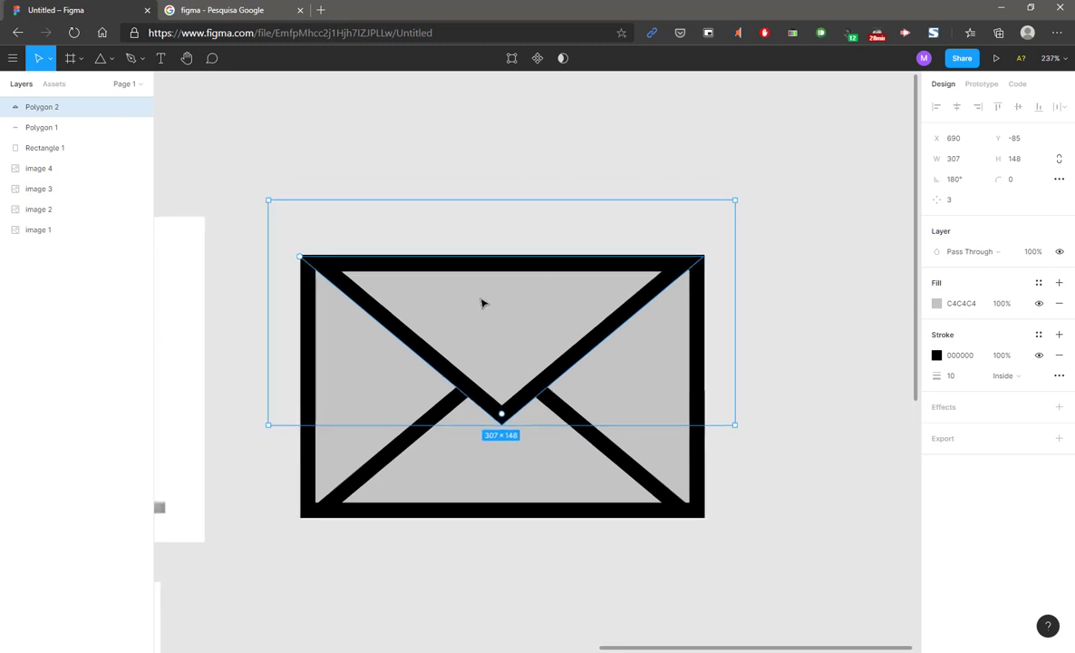
scroll(482, 303, up, 4)
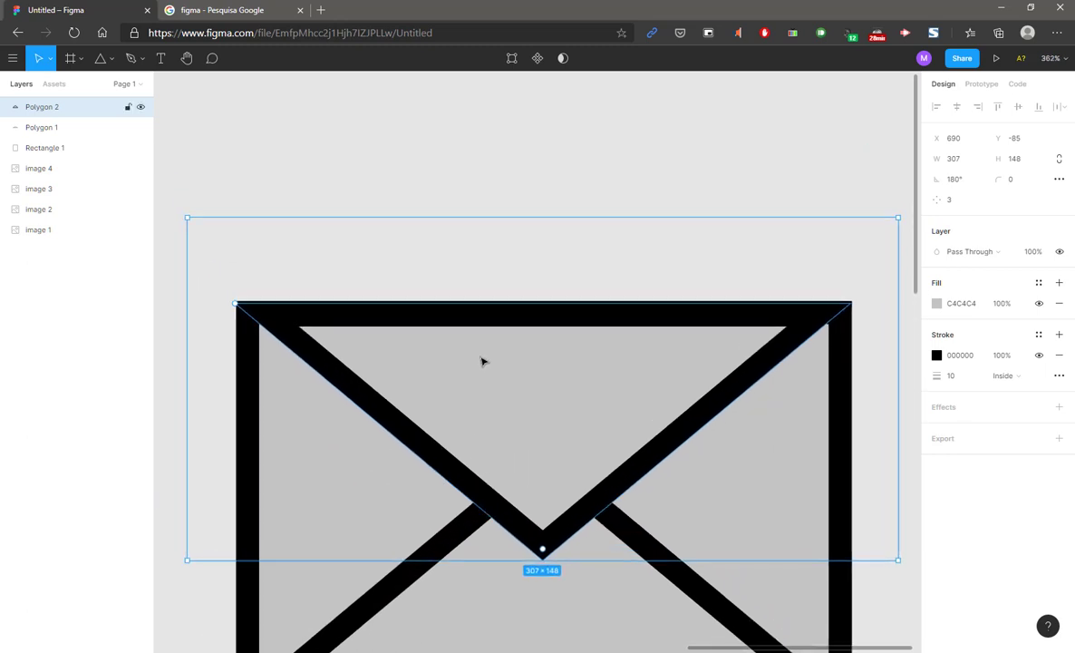
drag(480, 355, 485, 357)
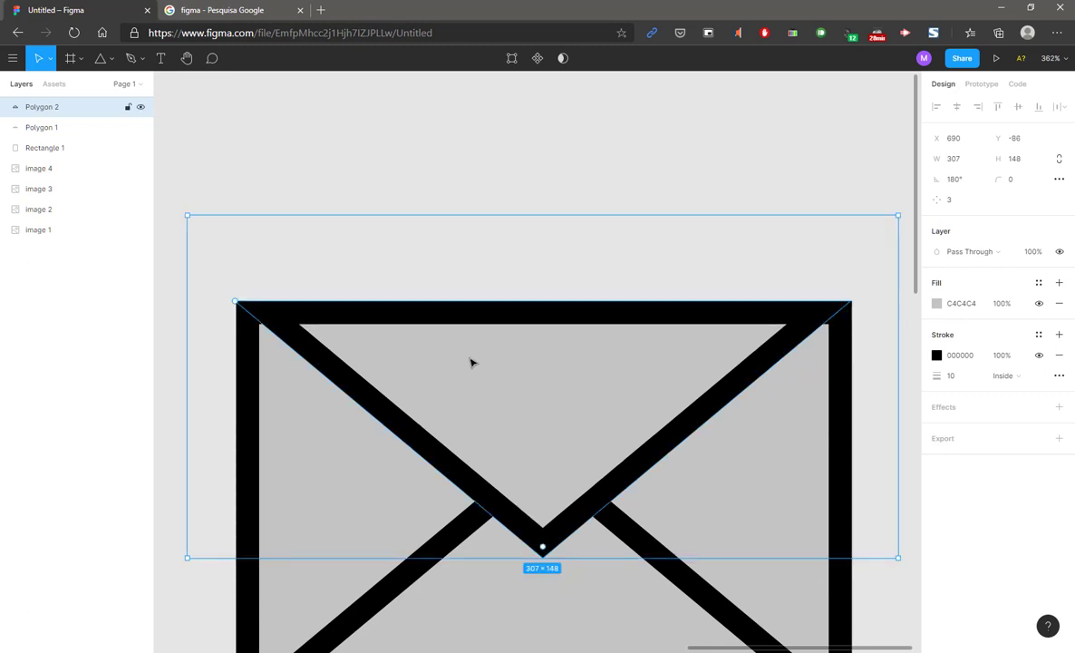
click(214, 332)
Examine up close how the corners of both triangles meet the rectangle's border, selecting the upward-pointing triangle.
scroll(230, 307, up, 6)
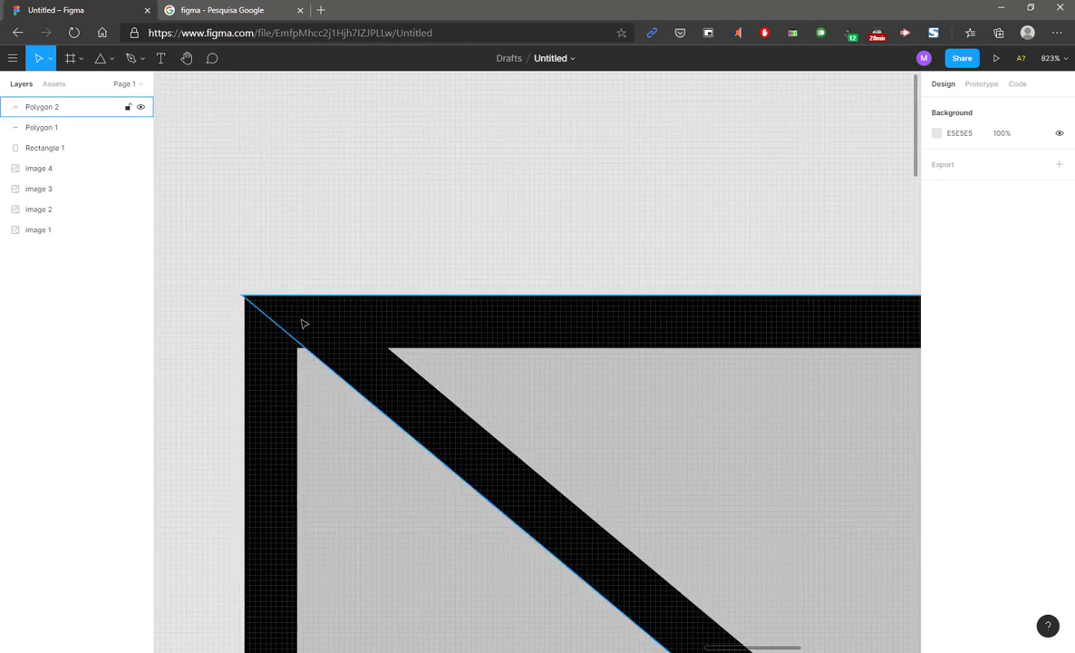
scroll(289, 231, down, 8)
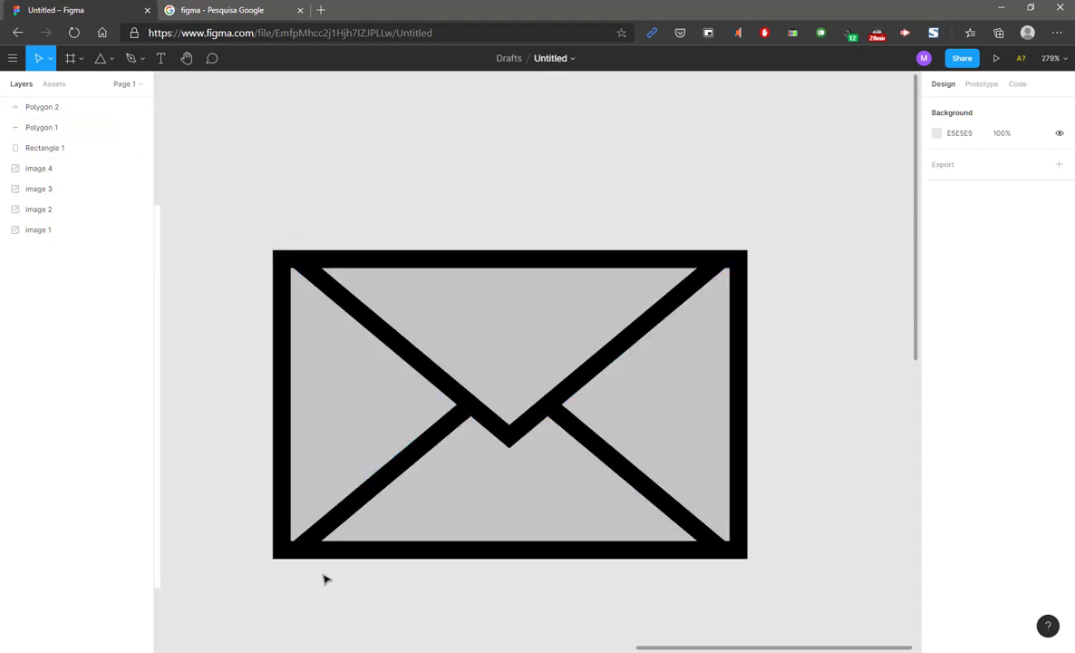
scroll(344, 463, down, 4)
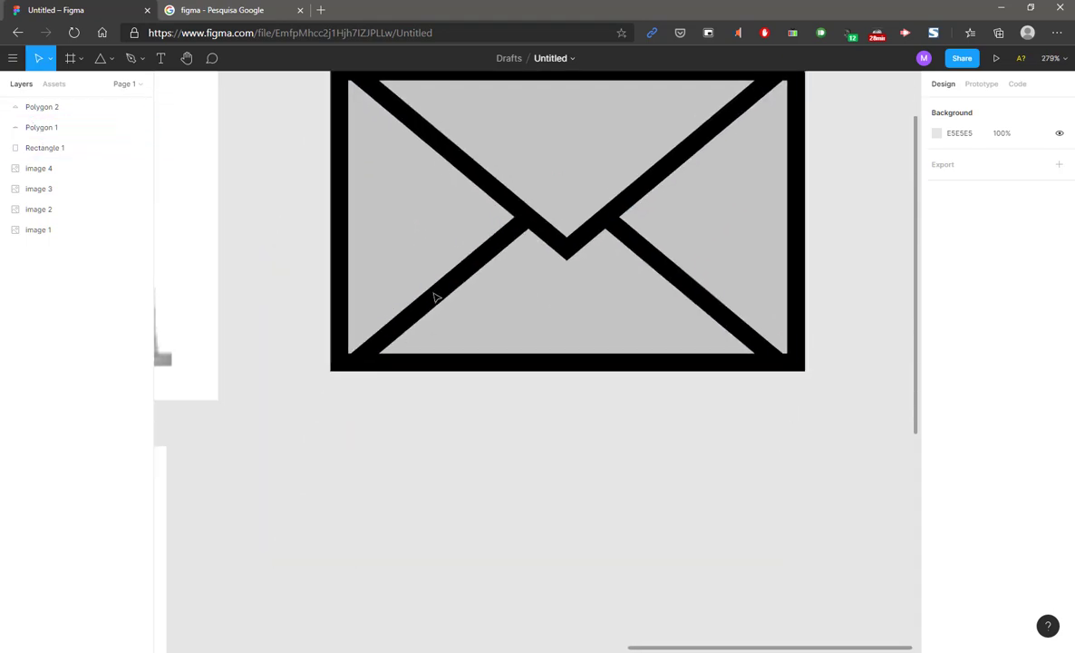
drag(437, 297, 408, 401)
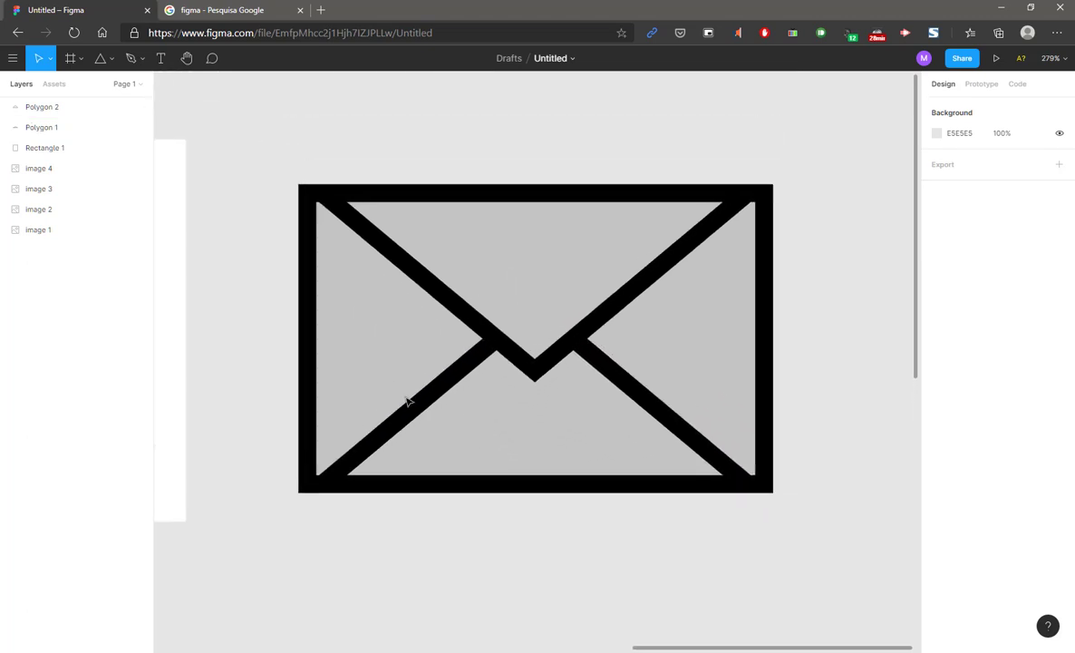
scroll(408, 402, up, 10)
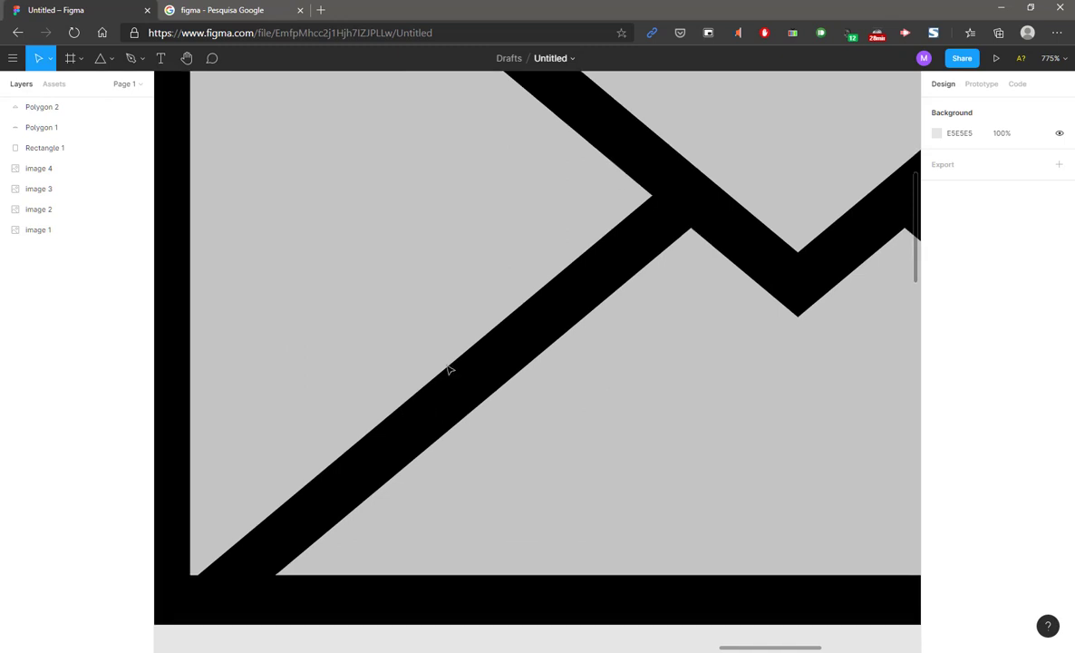
scroll(449, 369, down, 3)
scroll(425, 405, left, 1)
click(337, 434)
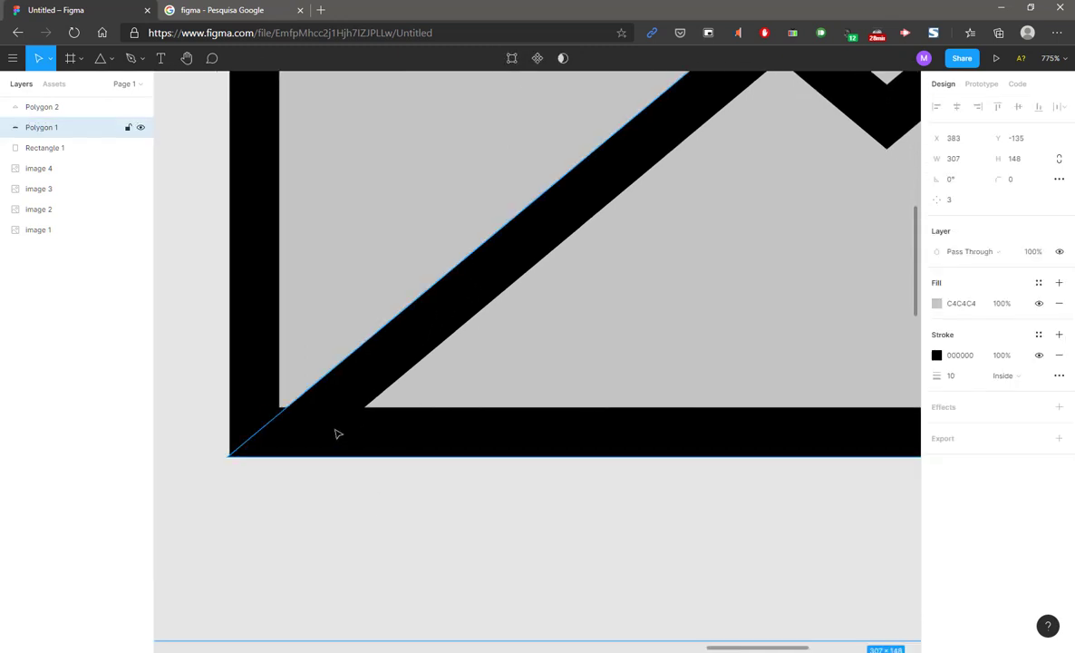
Narrow the upward-pointing triangle to a width of 306, moving its lower corner to X 384 to match the rectangle's corner.
scroll(337, 434, down, 5)
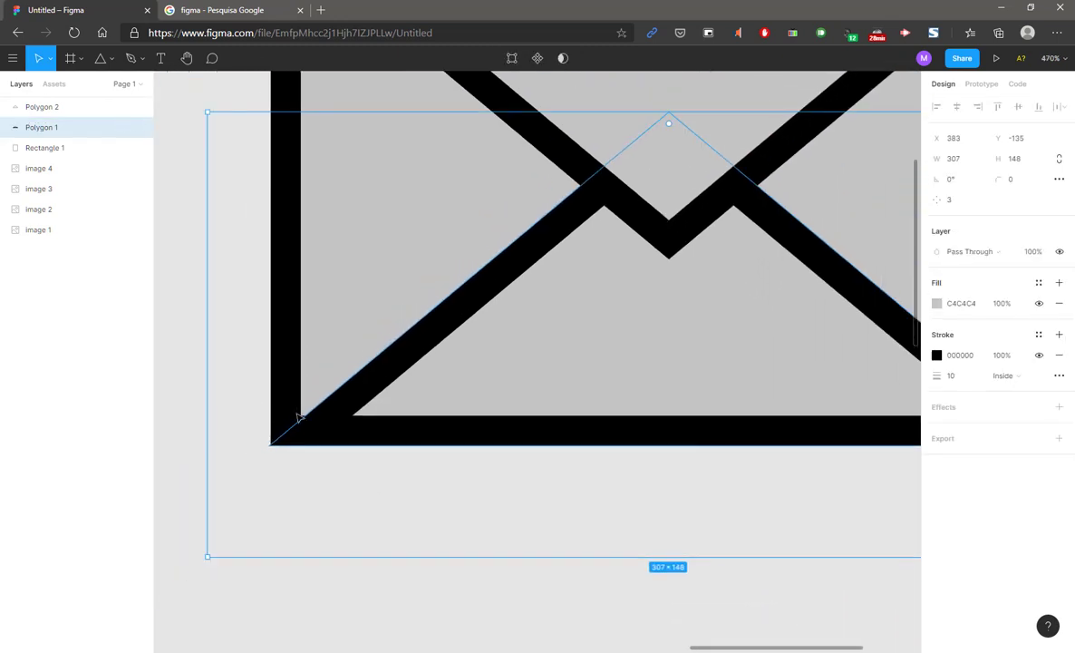
scroll(299, 417, up, 5)
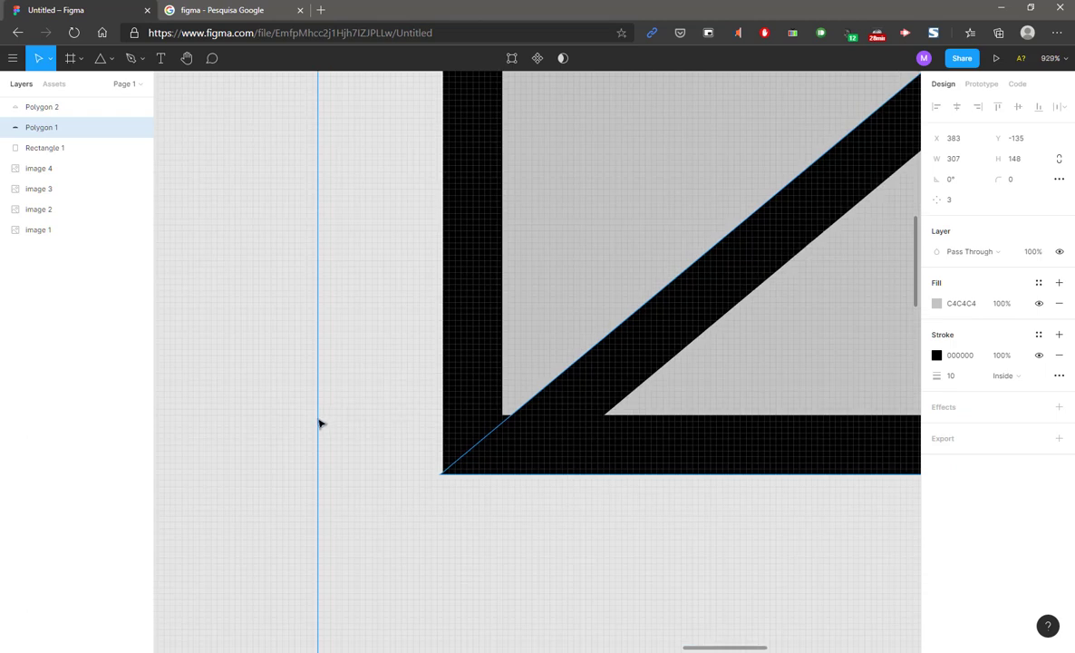
scroll(319, 424, down, 6)
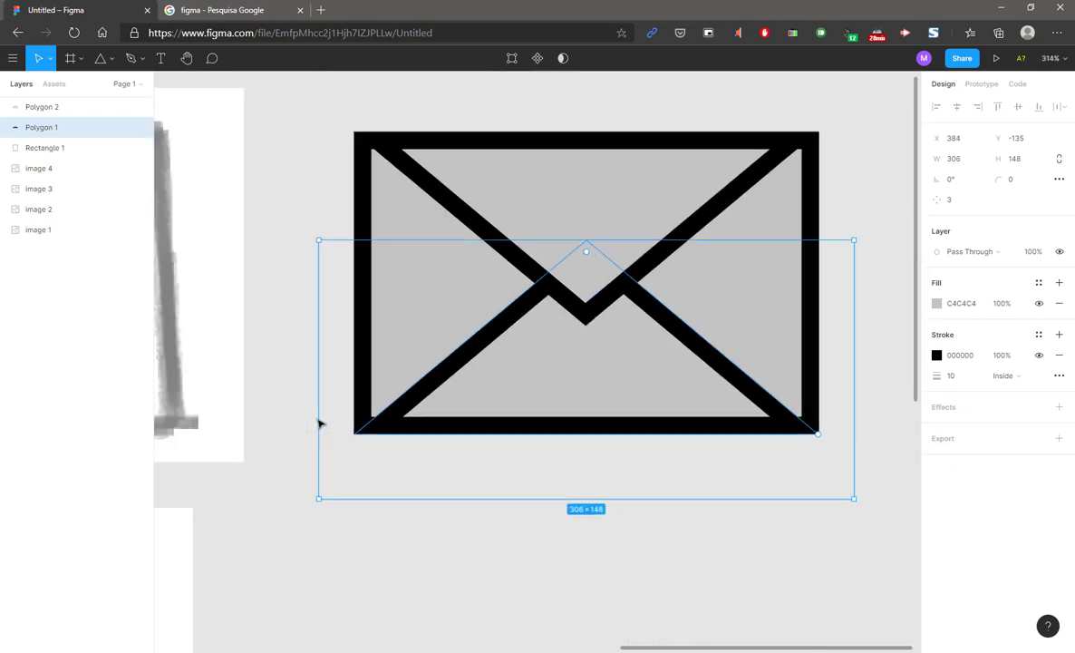
Narrow the downward-pointing triangle to a width of 306, fitting its flat side to the rectangle's upper corner.
scroll(401, 242, up, 2)
scroll(401, 242, up, 5)
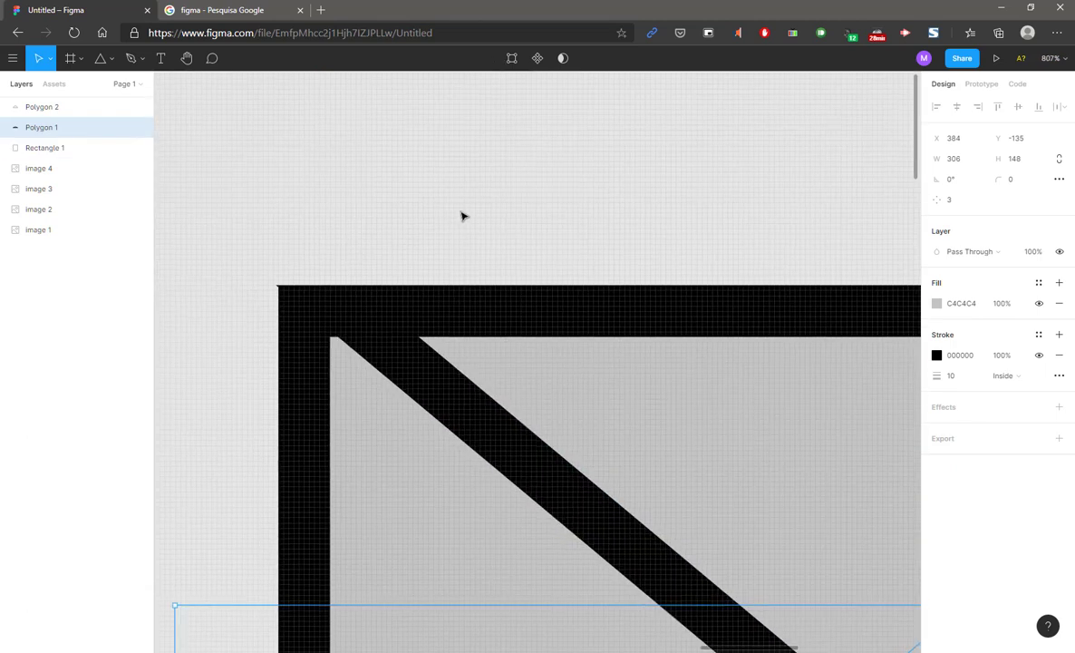
scroll(459, 231, down, 1)
scroll(459, 231, left, 2)
click(456, 246)
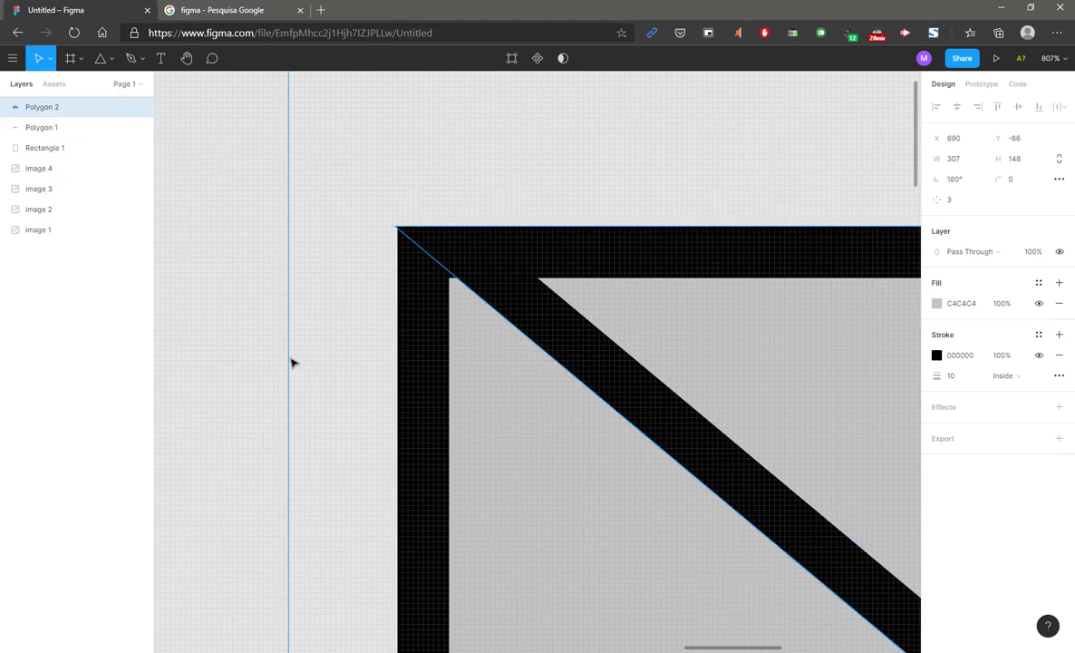
click(264, 352)
scroll(264, 353, down, 8)
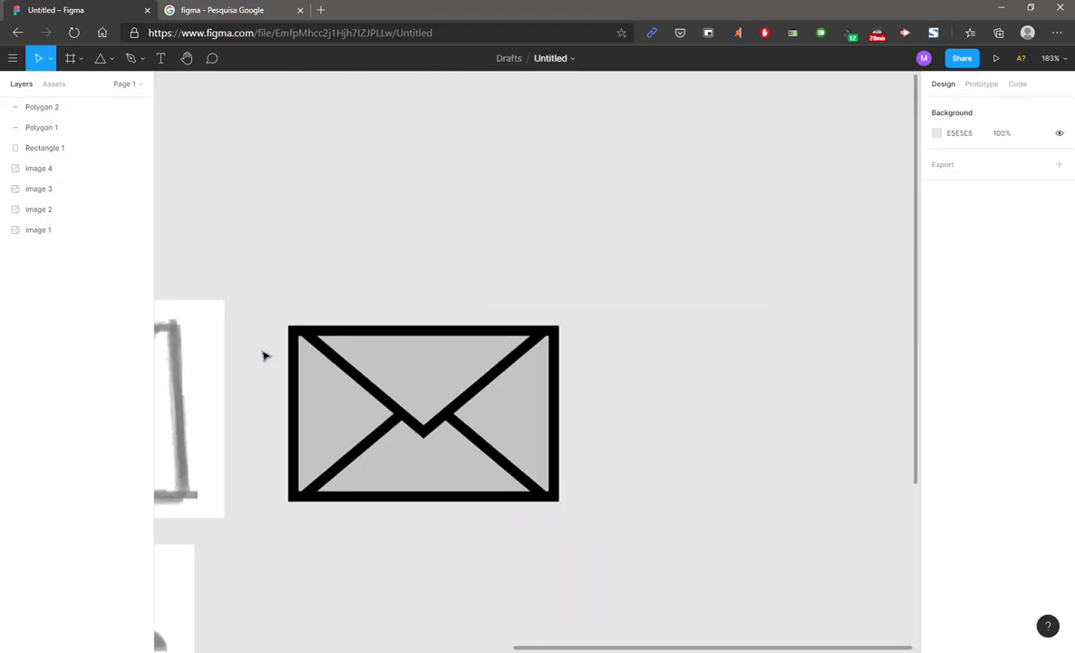
scroll(507, 191, down, 4)
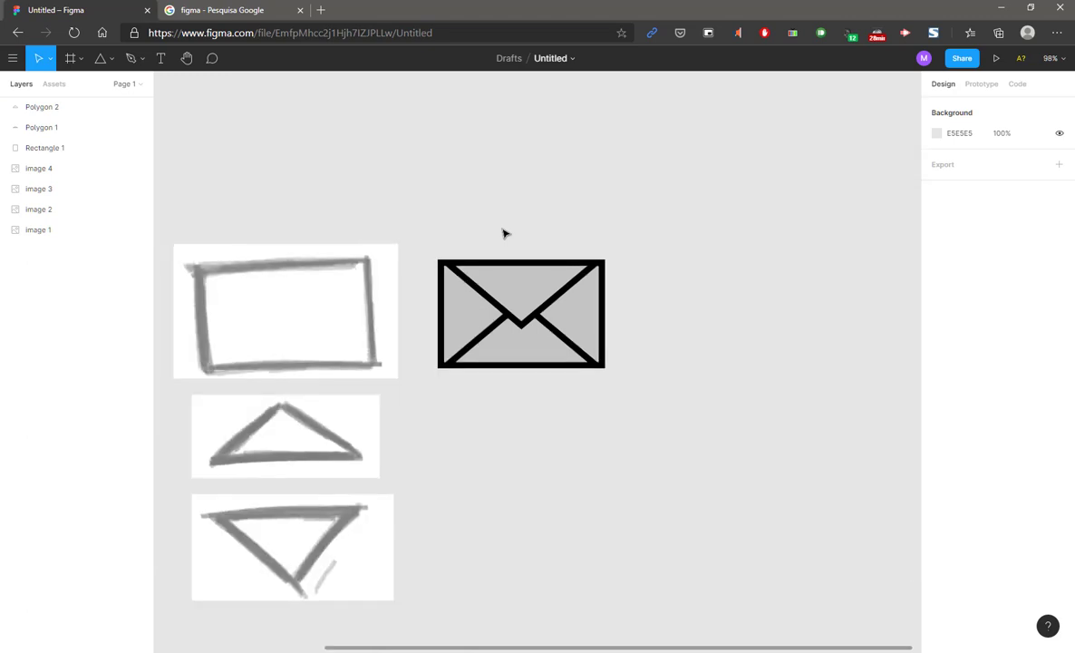
Try to stretch the downward-pointing triangle to a height of 166, and undo the change.
mouse_move(439, 212)
mouse_down()
mouse_move(619, 189)
mouse_move(665, 205)
mouse_move(650, 209)
mouse_up()
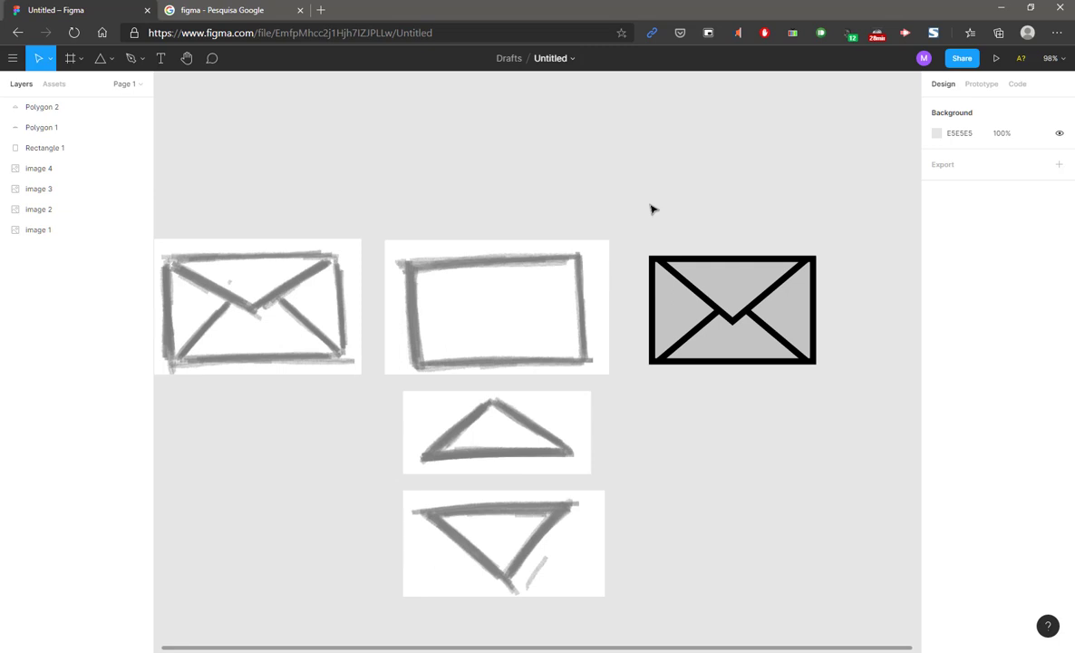
click(689, 285)
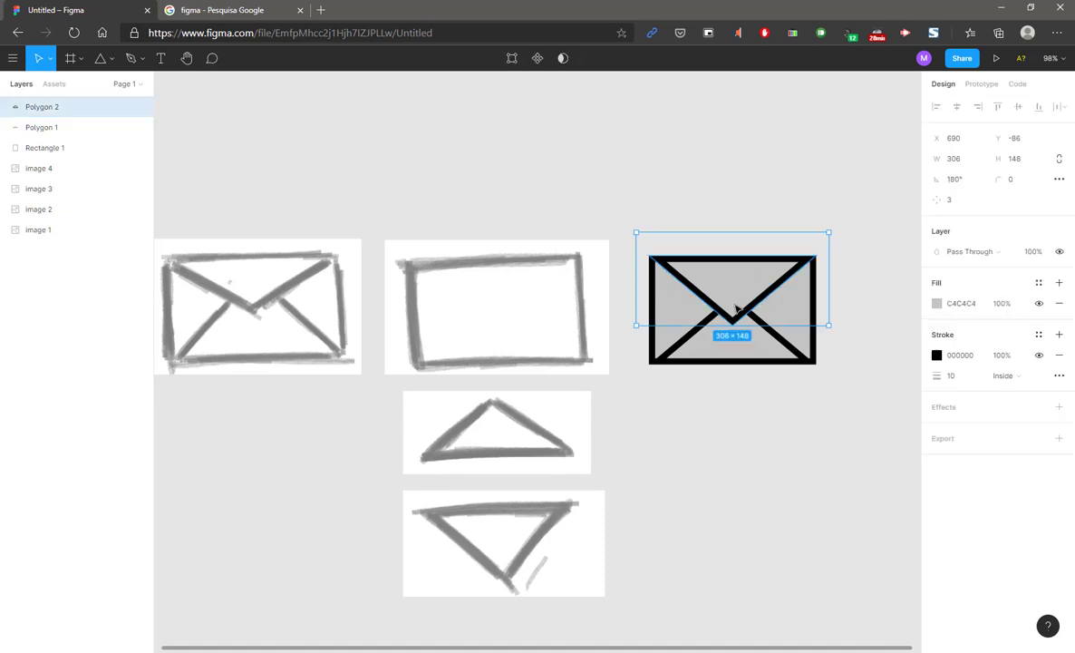
click(724, 433)
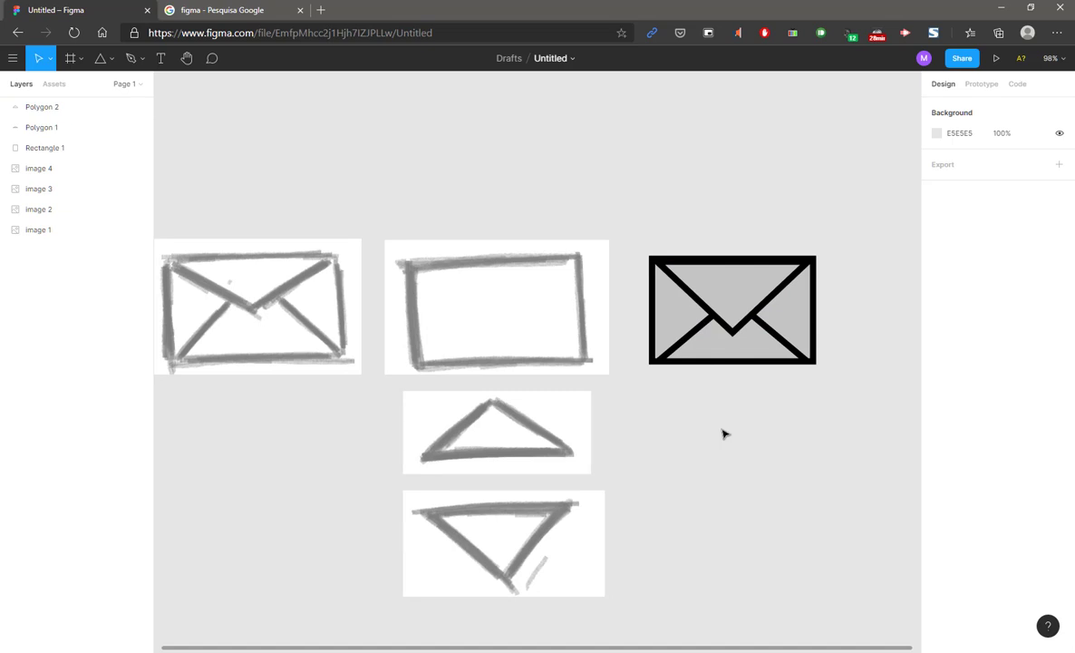
key(ctrl+z)
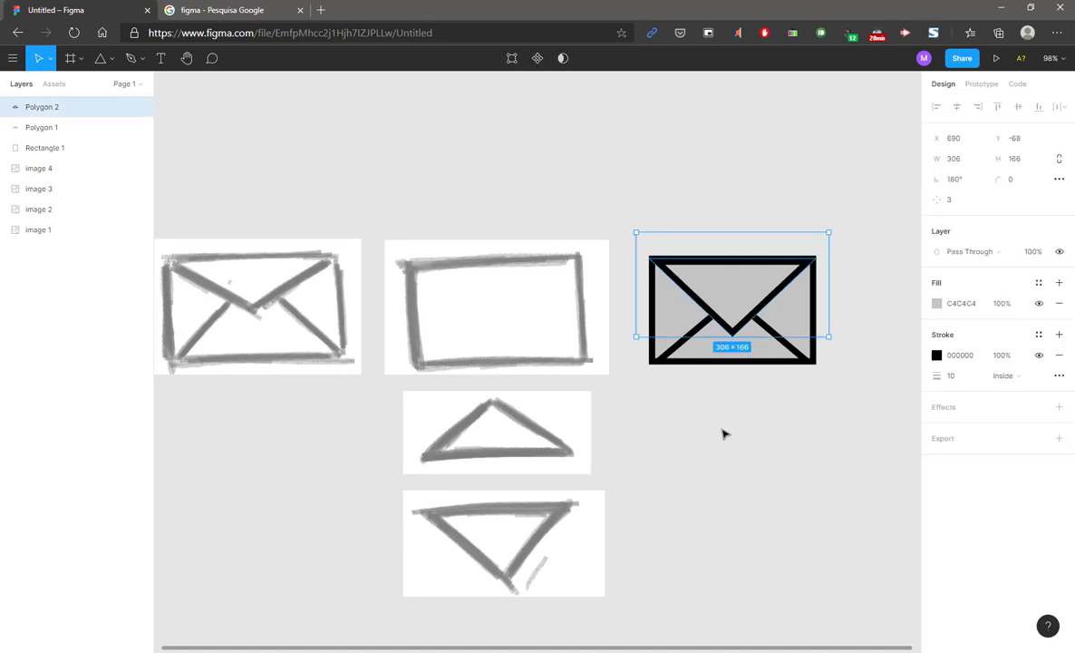
key(ctrl+z)
click(752, 424)
Try moving the rectangle and both triangles together to other spots on the canvas, and undo the moves.
drag(764, 420, 676, 416)
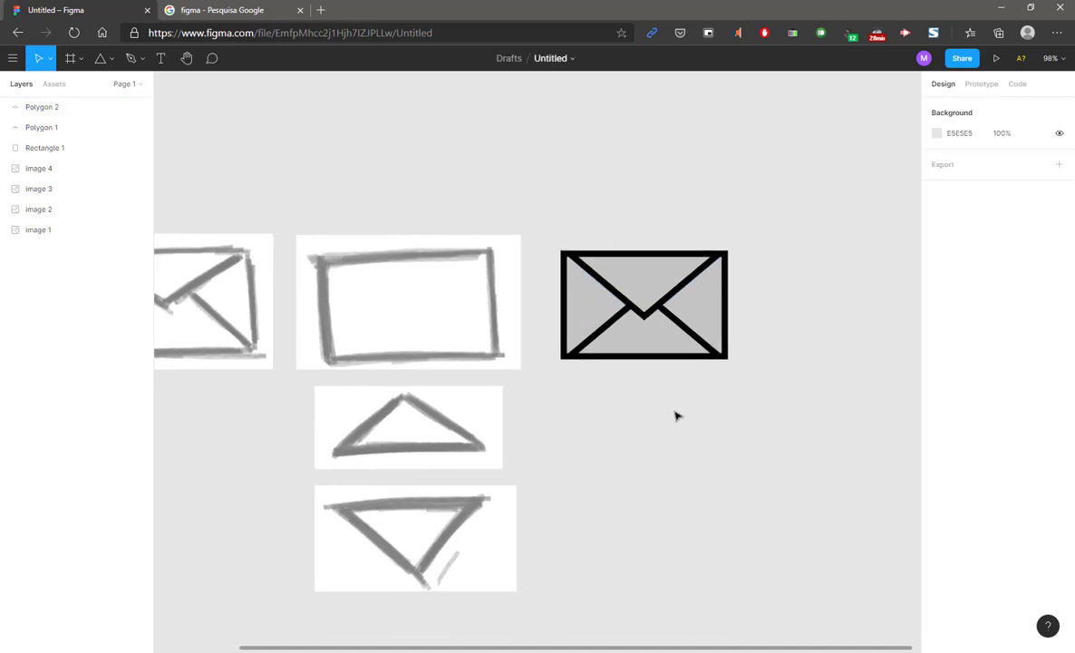
drag(560, 213, 681, 389)
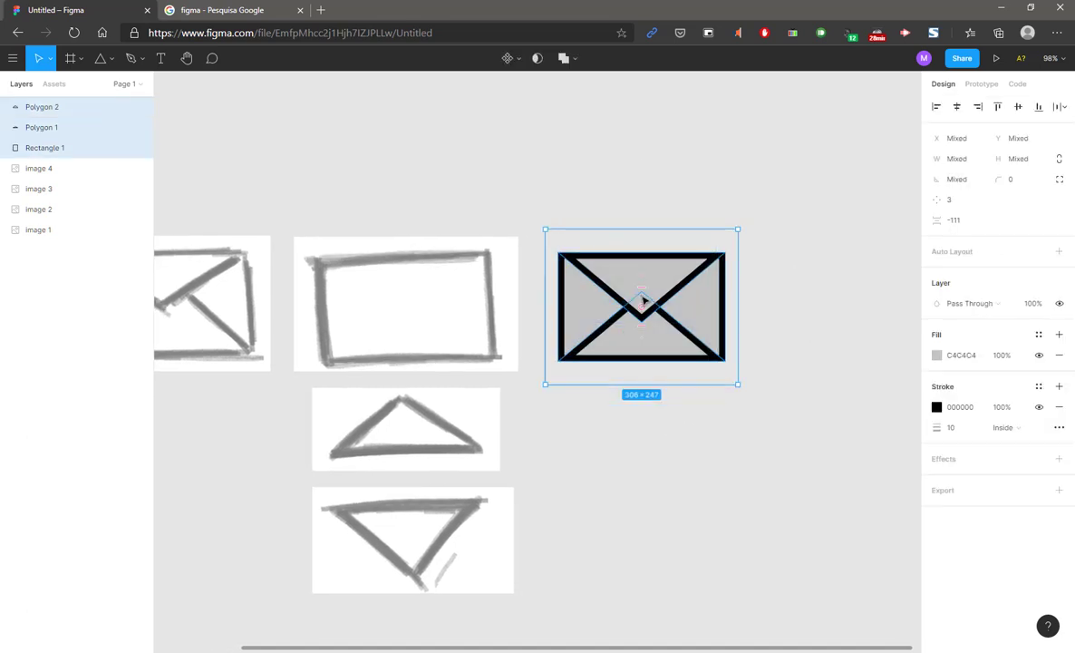
drag(642, 299, 549, 385)
click(676, 208)
key(ctrl+z)
drag(546, 386, 548, 389)
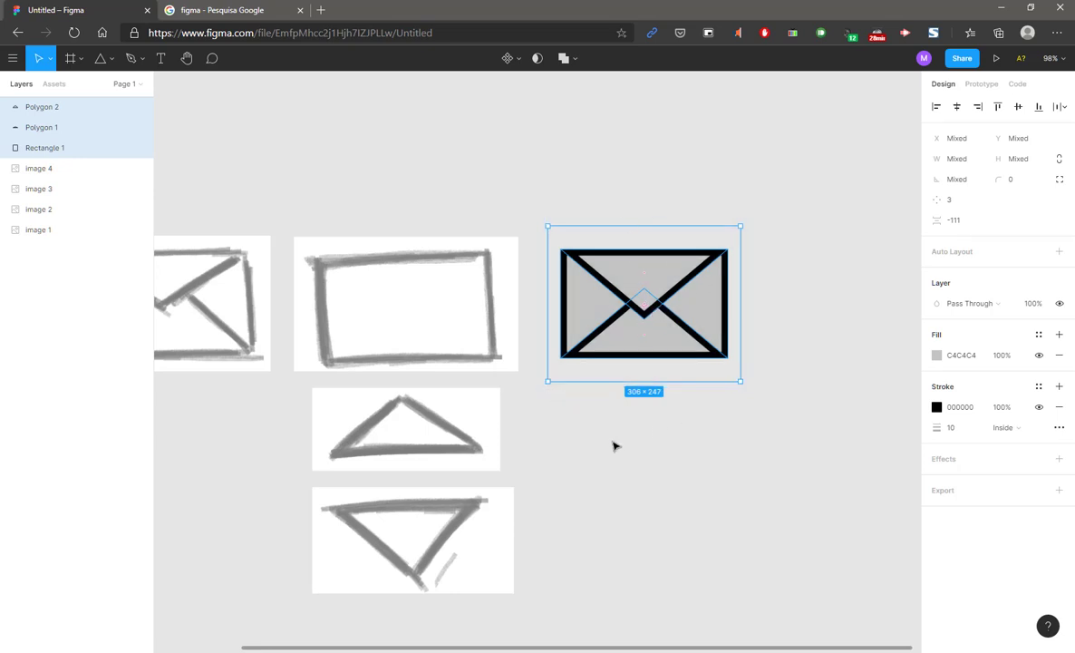
drag(587, 320, 638, 309)
key(ctrl+z)
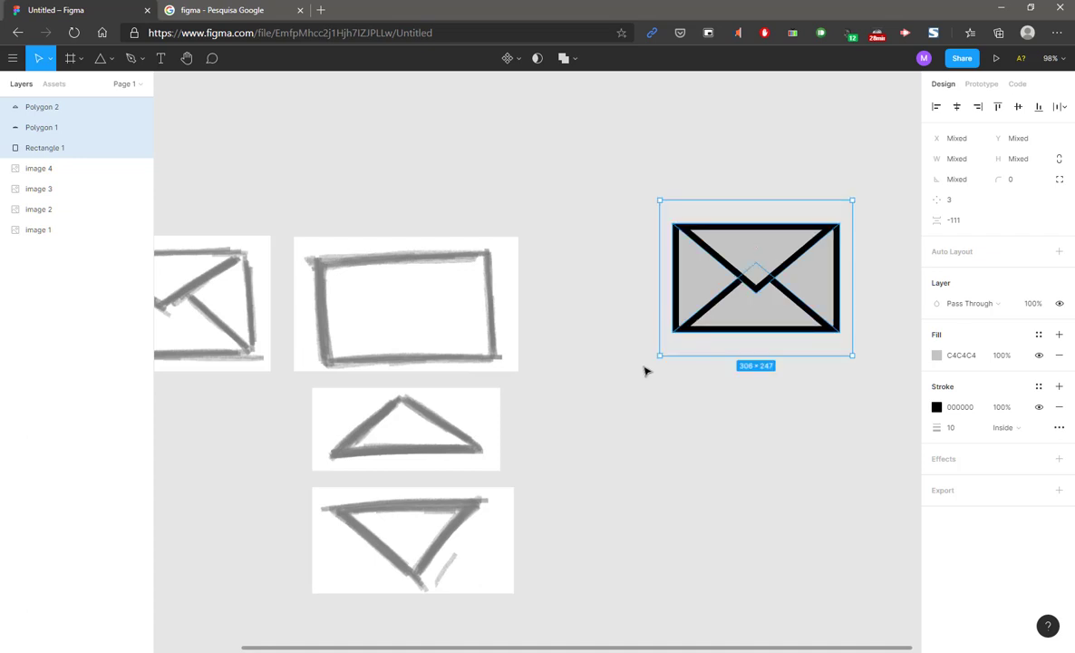
key(ctrl+z)
click(715, 441)
Move the rectangle and both triangles together away from the sketches, placing the upward-pointing triangle at about X 610, Y -140.
drag(717, 434, 609, 432)
drag(700, 171, 450, 386)
scroll(498, 408, right, 3)
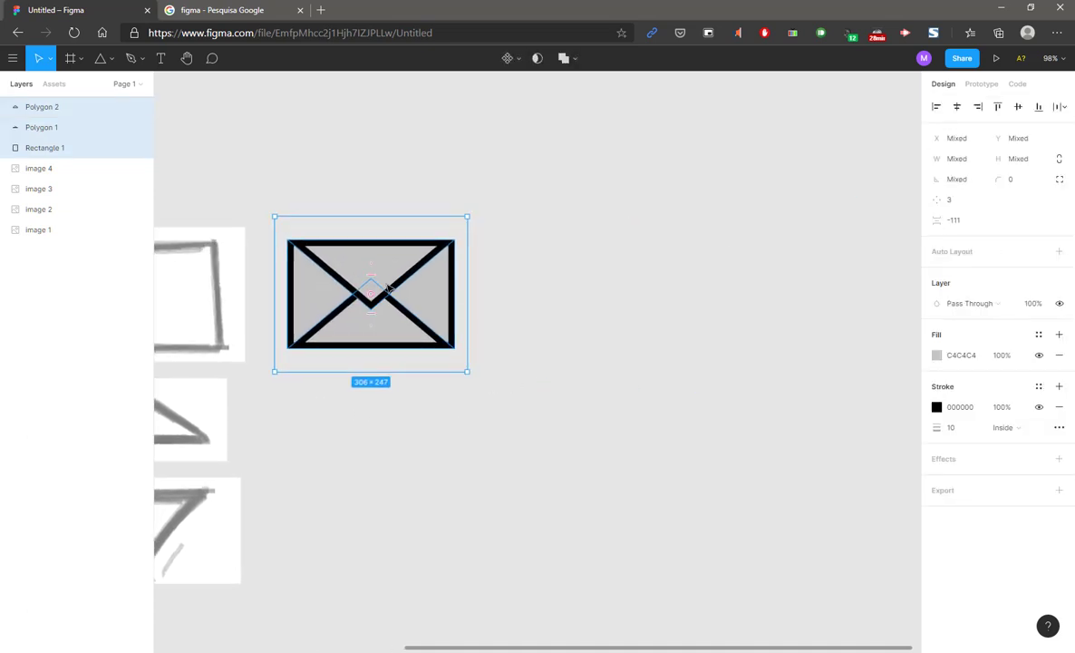
drag(361, 258, 537, 256)
click(527, 410)
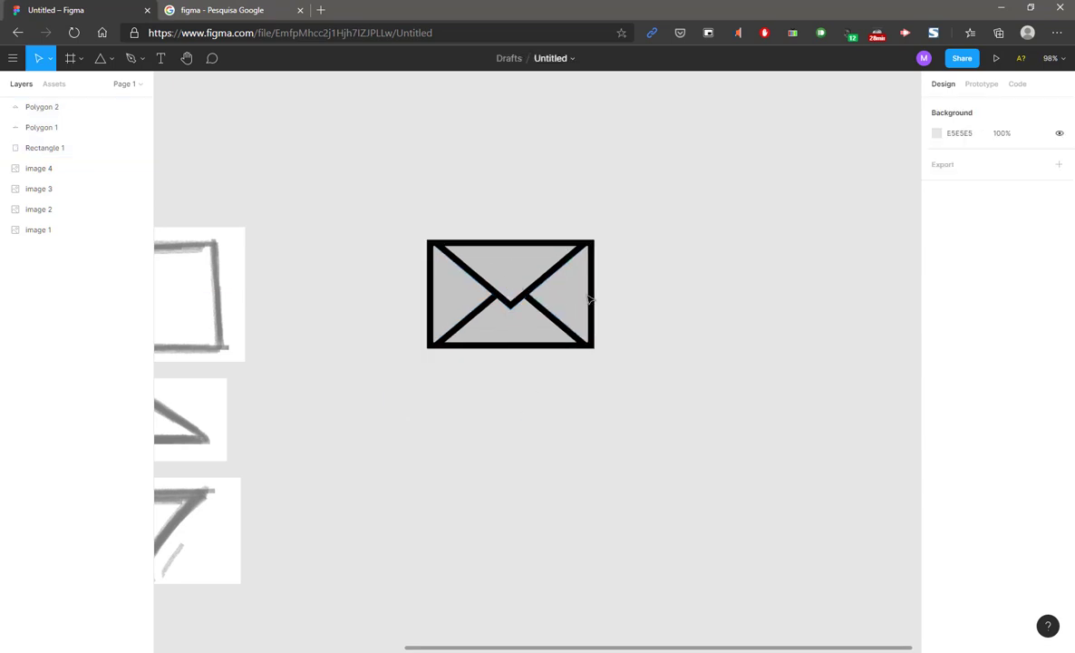
Remove the C4C4C4 fill from the rectangle and both triangles, keeping only their black strokes.
drag(629, 204, 371, 408)
drag(522, 416, 426, 423)
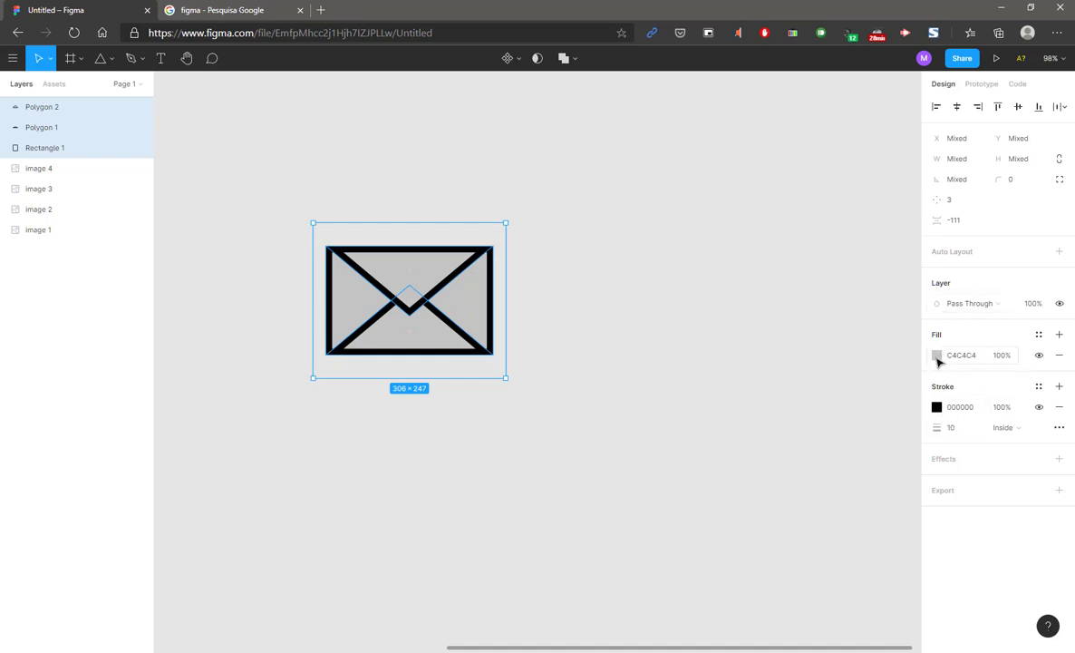
click(1059, 355)
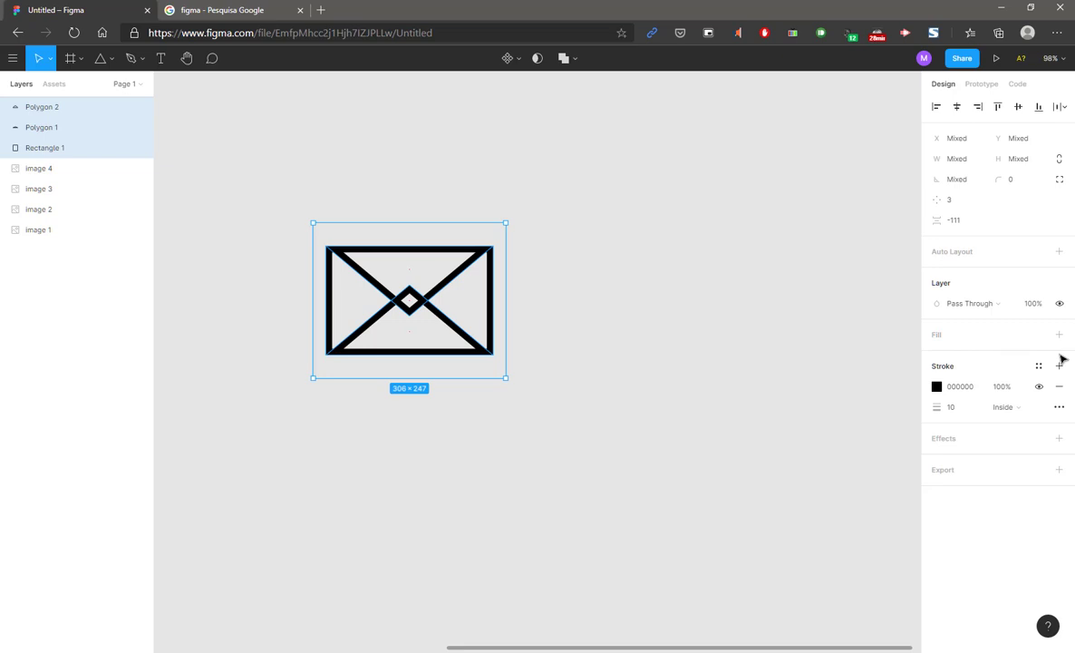
click(741, 315)
Examine where the unfilled triangles' strokes cross at the envelope's center, selecting each triangle in turn.
scroll(701, 307, left, 5)
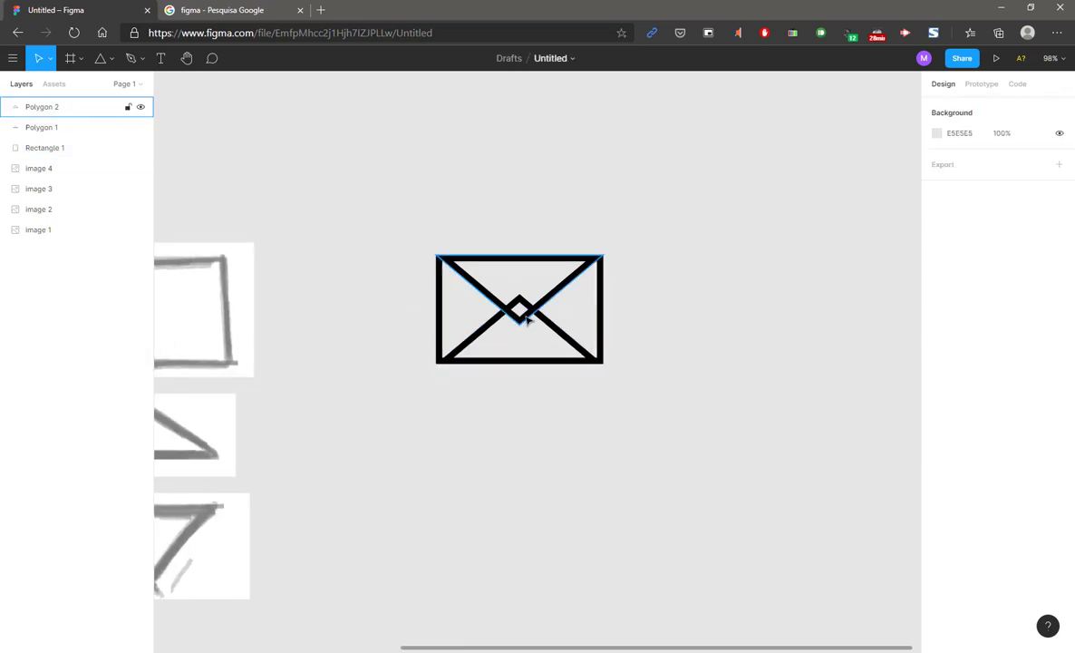
scroll(520, 323, up, 2)
scroll(520, 323, up, 2)
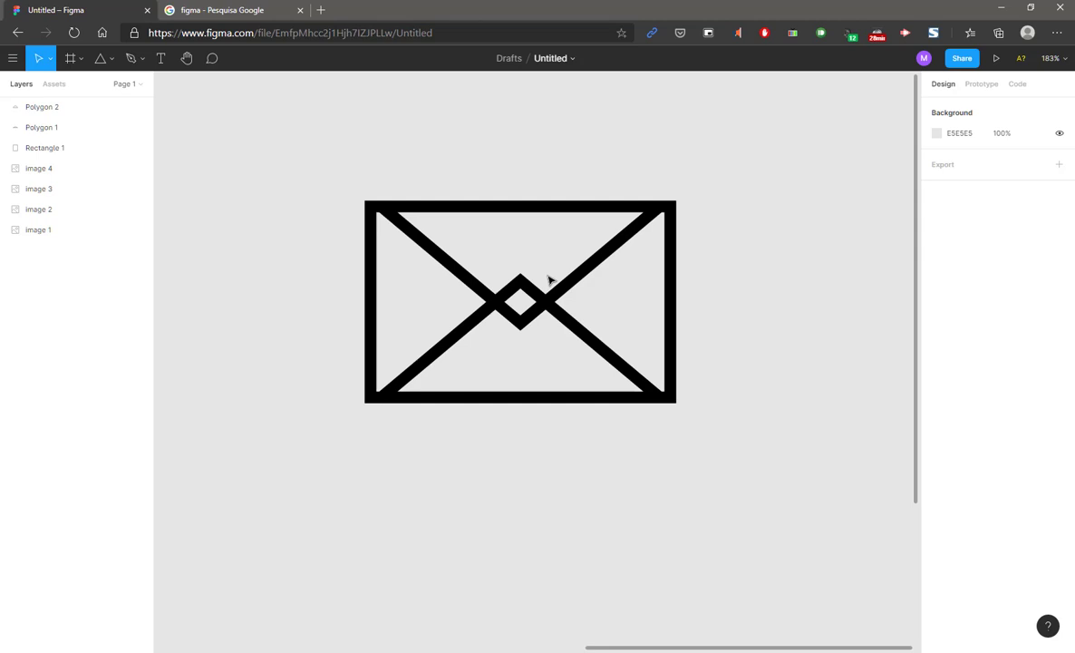
scroll(341, 209, down, 3)
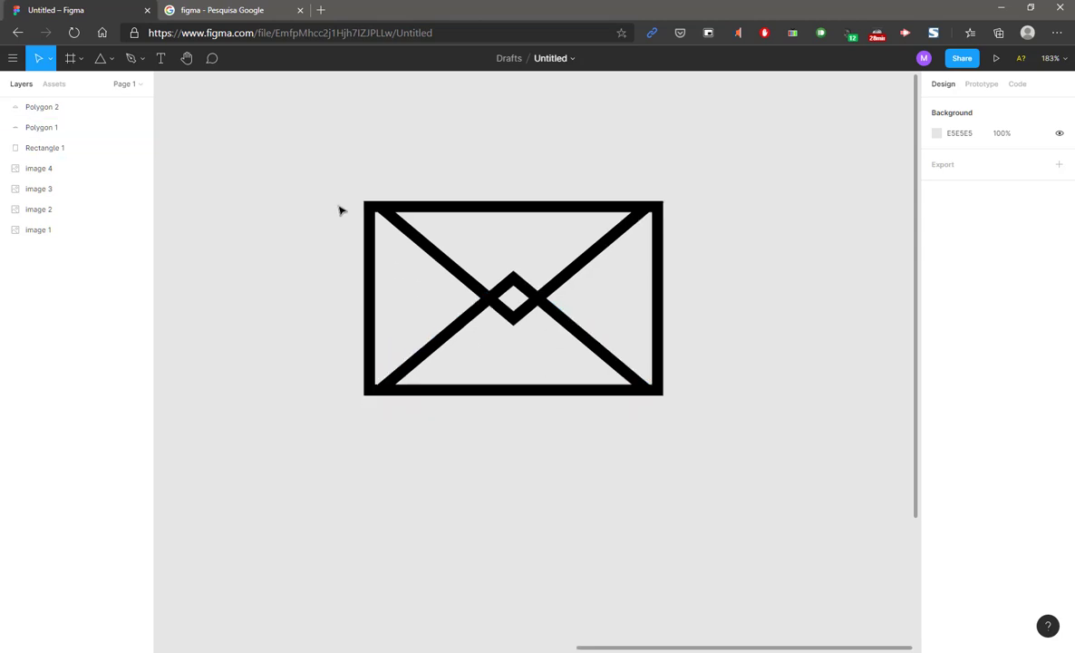
scroll(341, 211, up, 3)
click(588, 344)
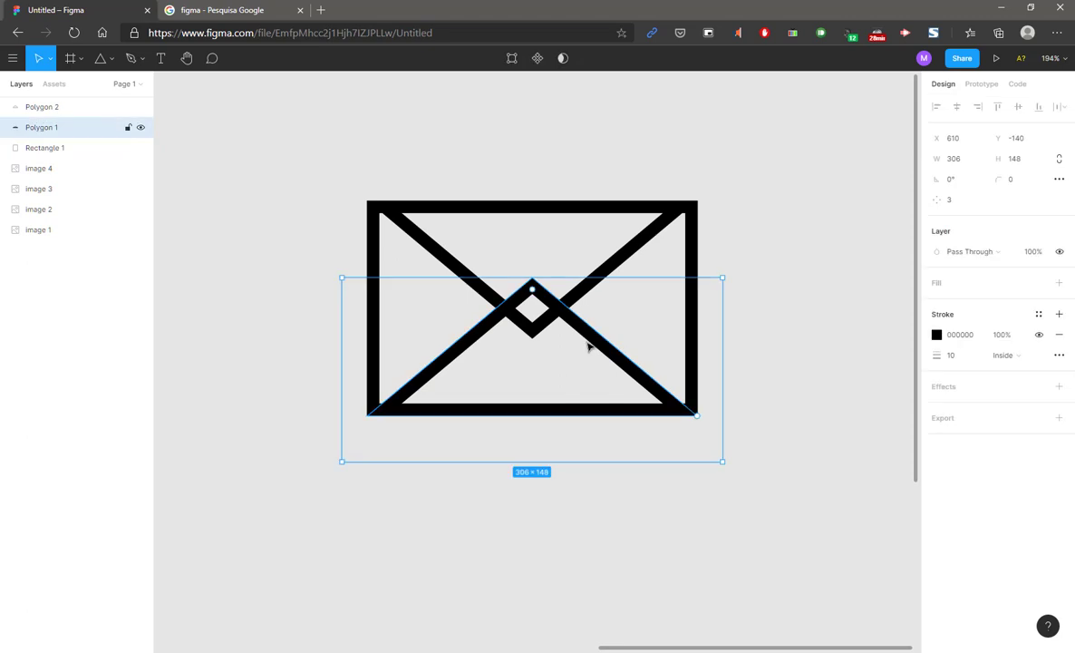
scroll(505, 367, right, 2)
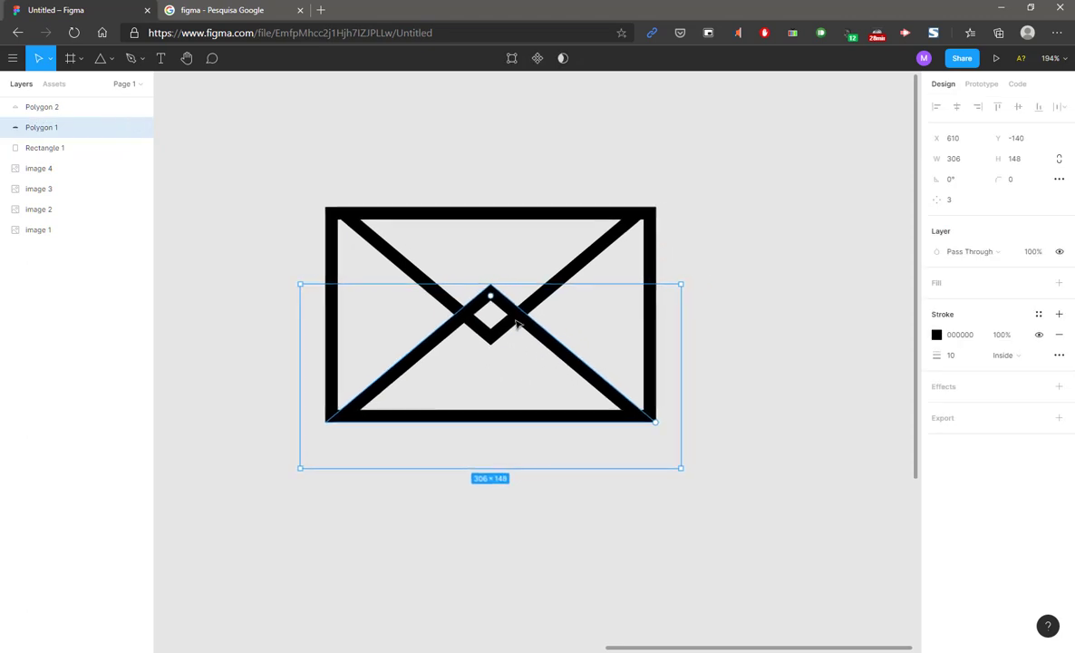
click(523, 148)
scroll(494, 151, right, 2)
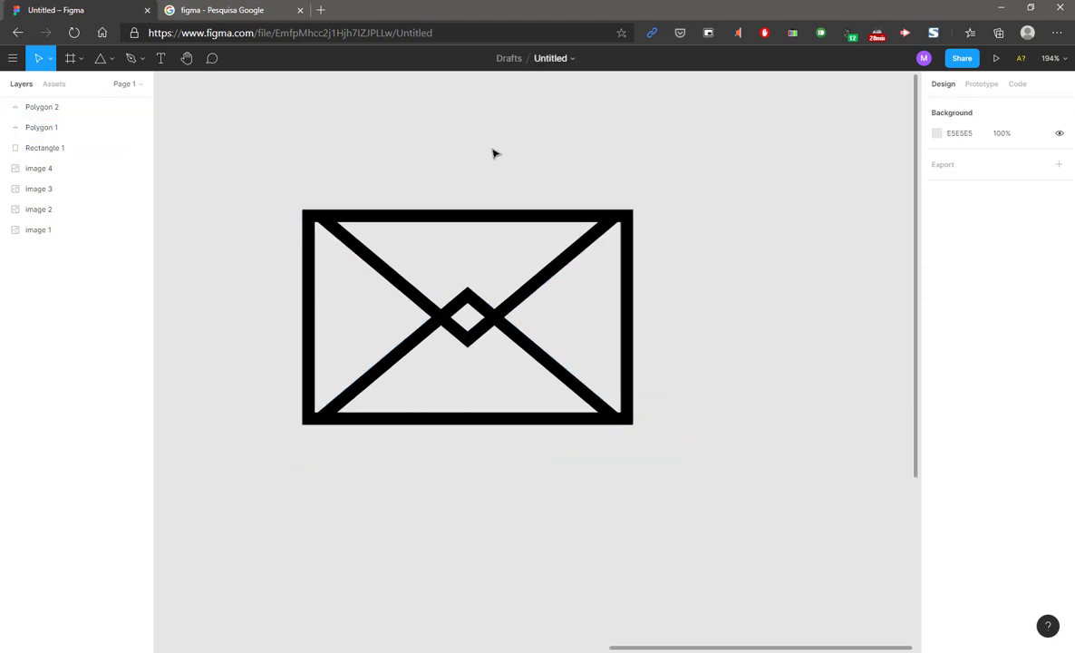
click(536, 268)
click(652, 235)
scroll(641, 264, right, 4)
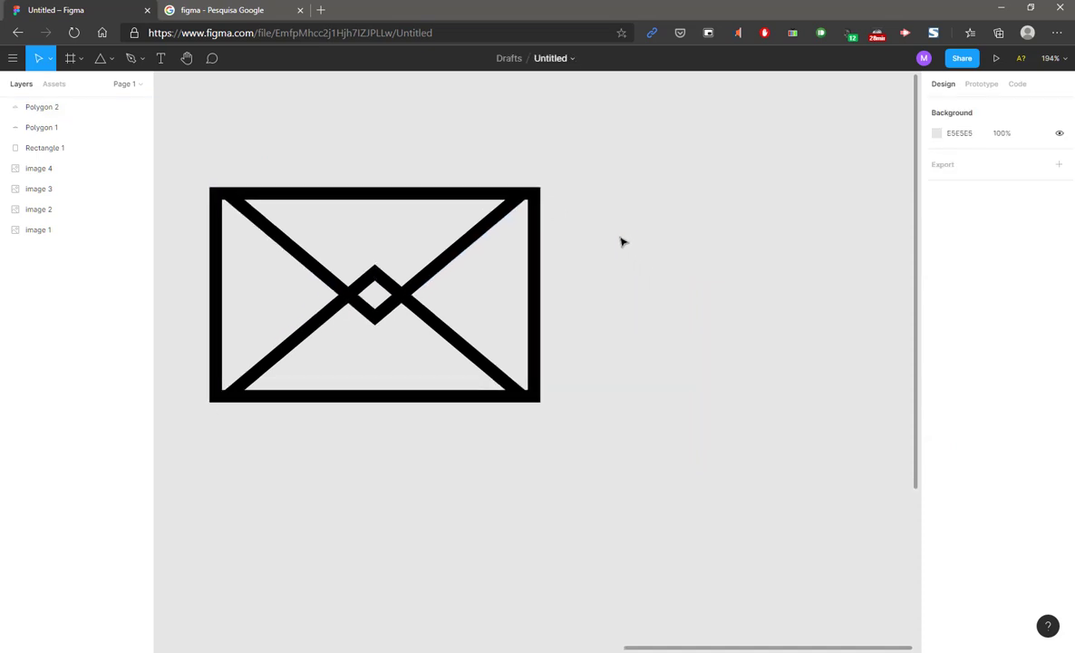
ctrl+scroll(467, 247, down, 2)
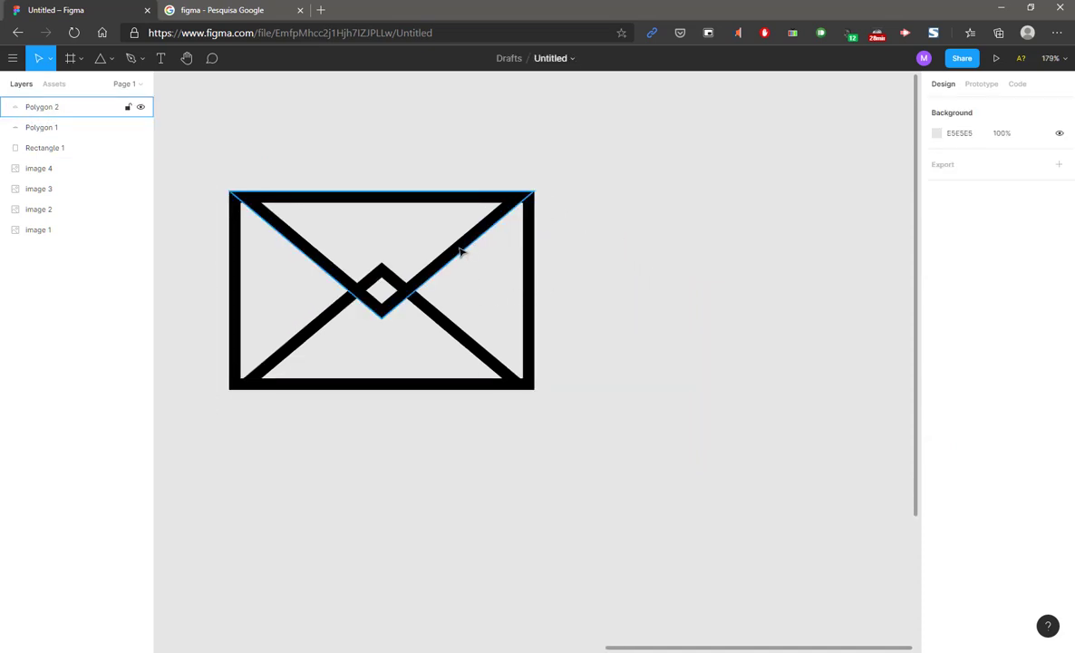
click(461, 253)
click(588, 226)
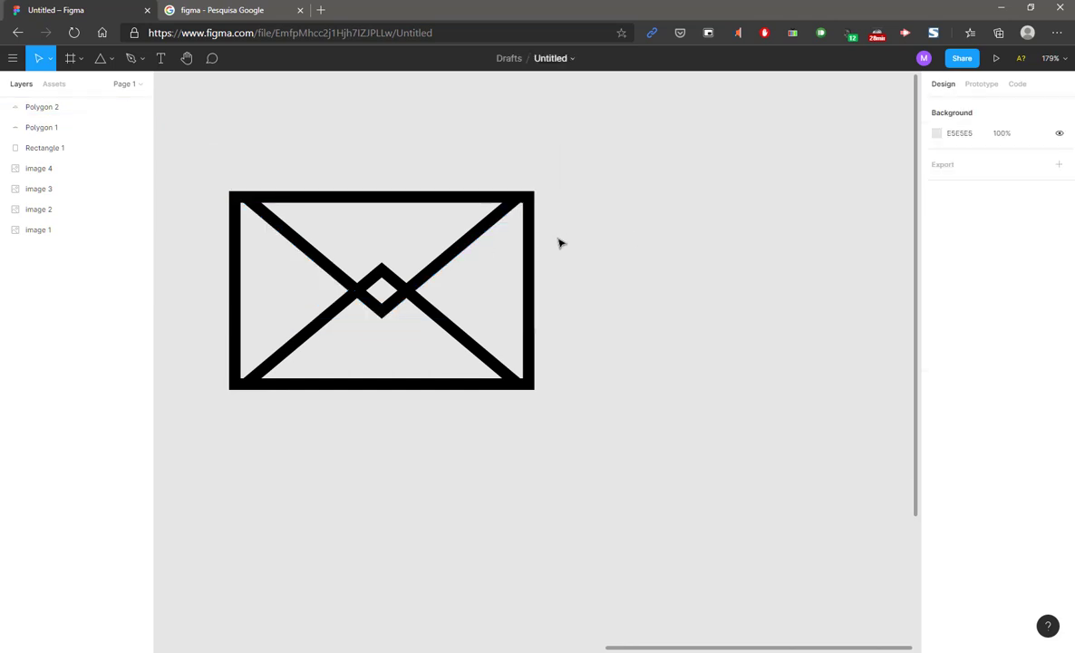
Duplicate both triangles and place the copies beside the envelope at the same height.
click(436, 227)
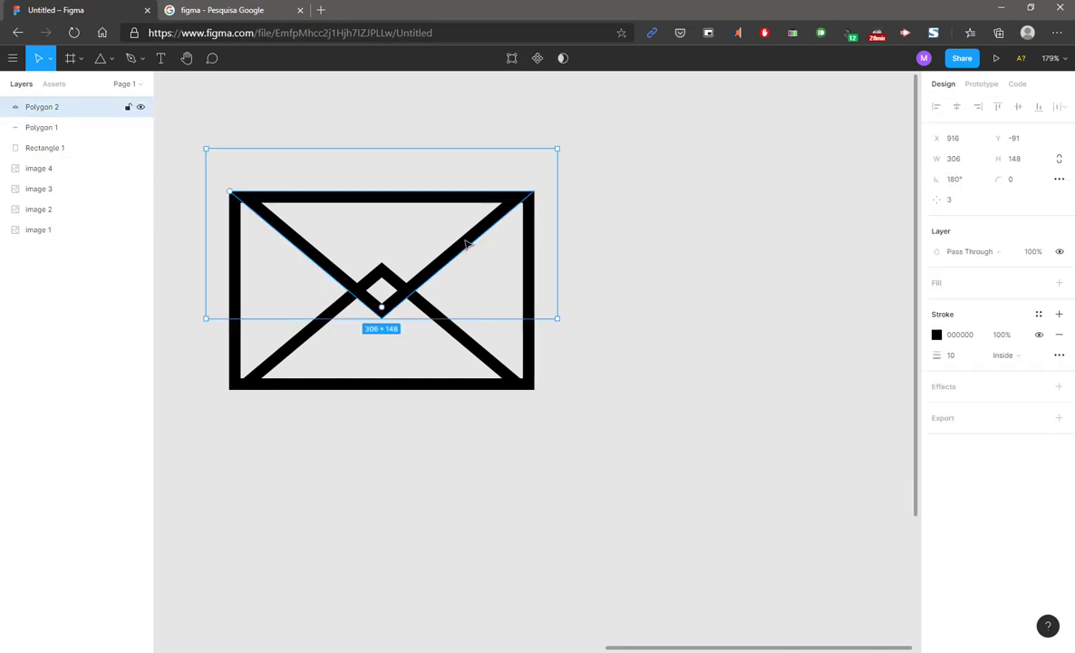
shift+click(472, 351)
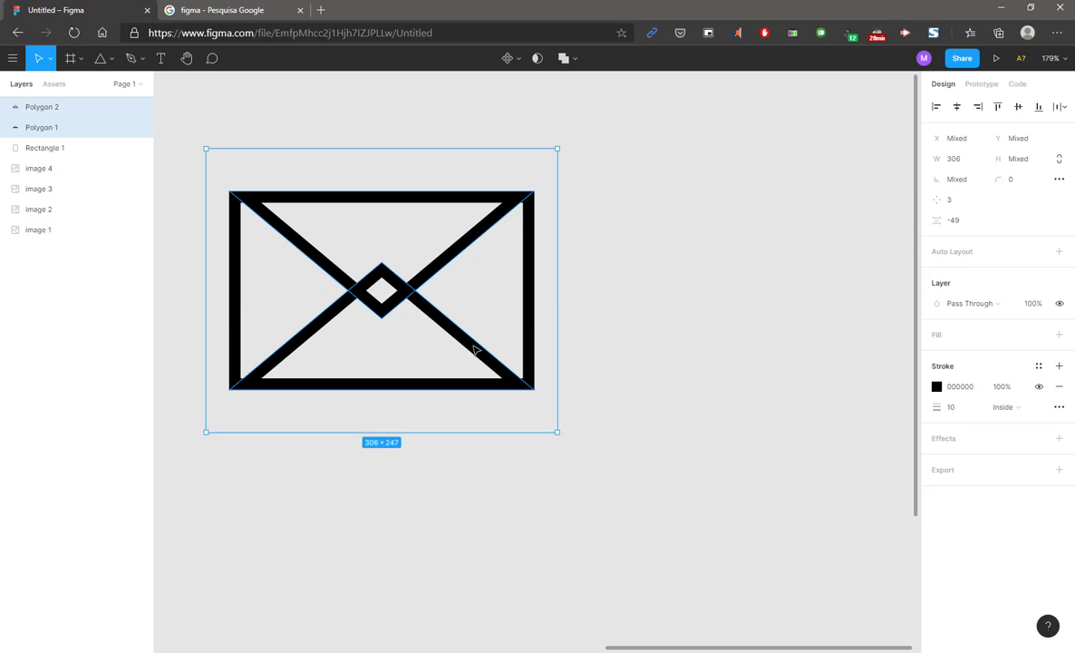
key(ctrl+v)
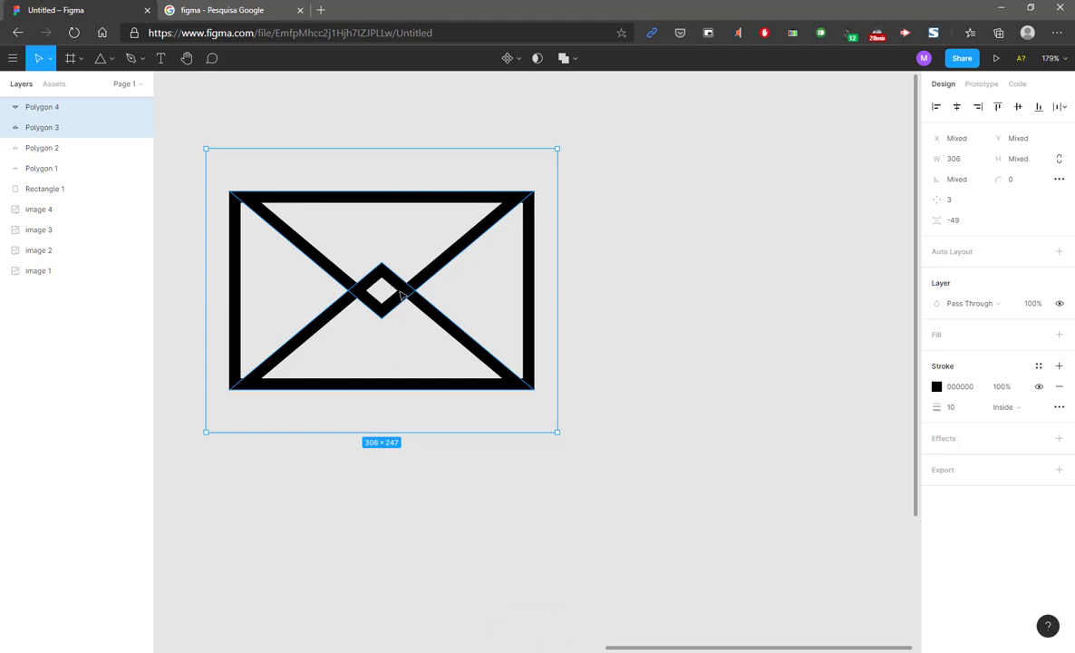
drag(405, 292, 752, 293)
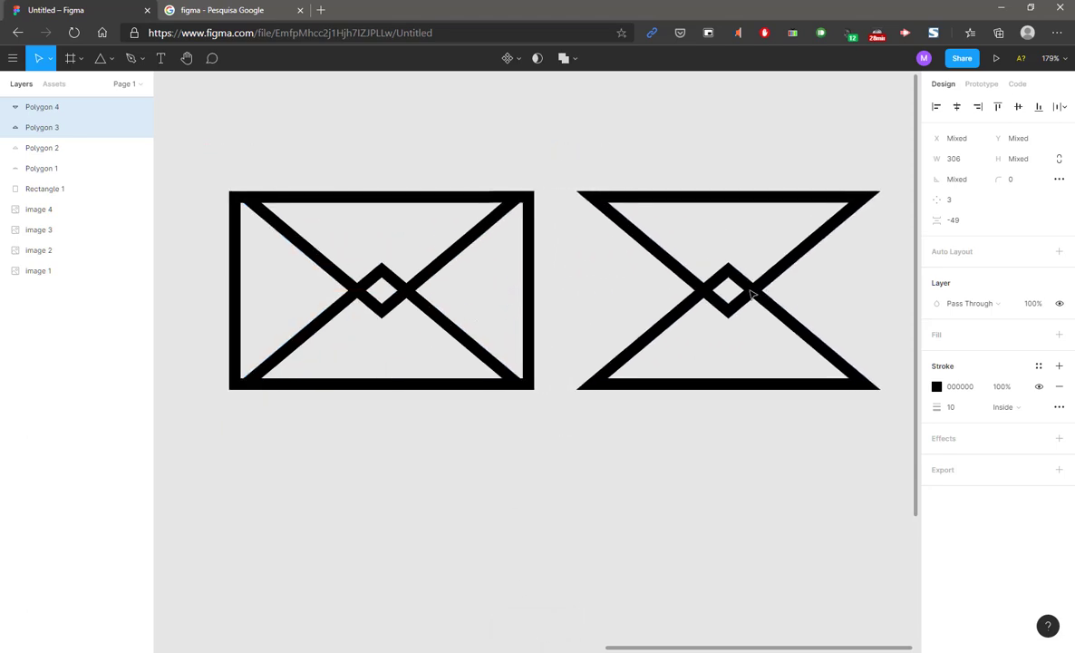
click(746, 427)
drag(746, 427, 666, 442)
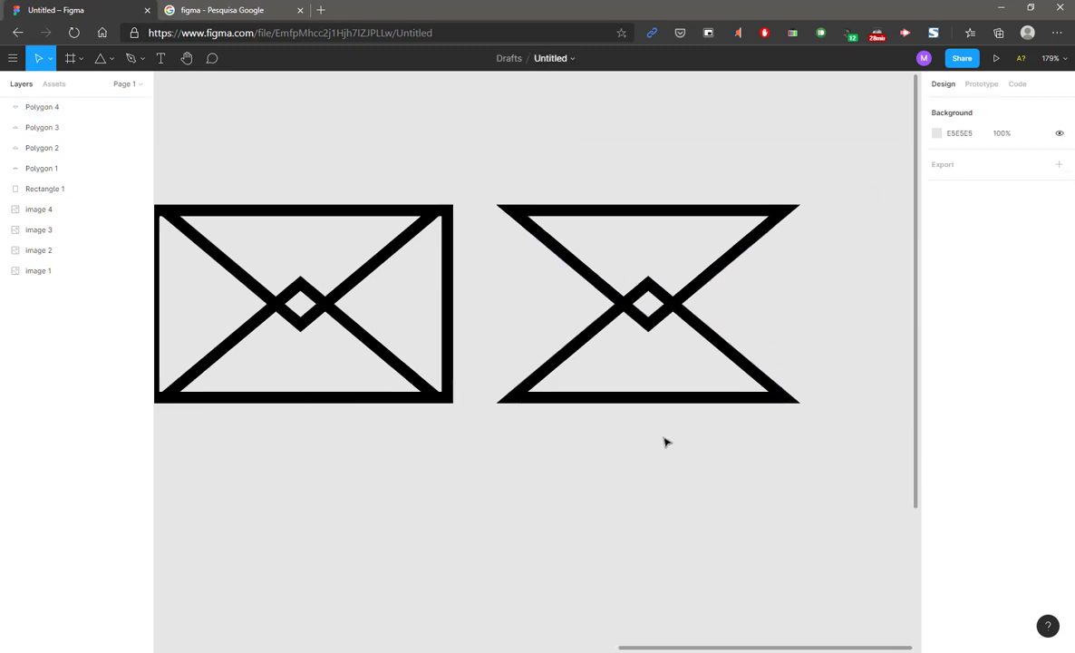
Add a C4C4C4 fill at 100% to the two copied triangles beside the envelope.
drag(701, 146, 570, 449)
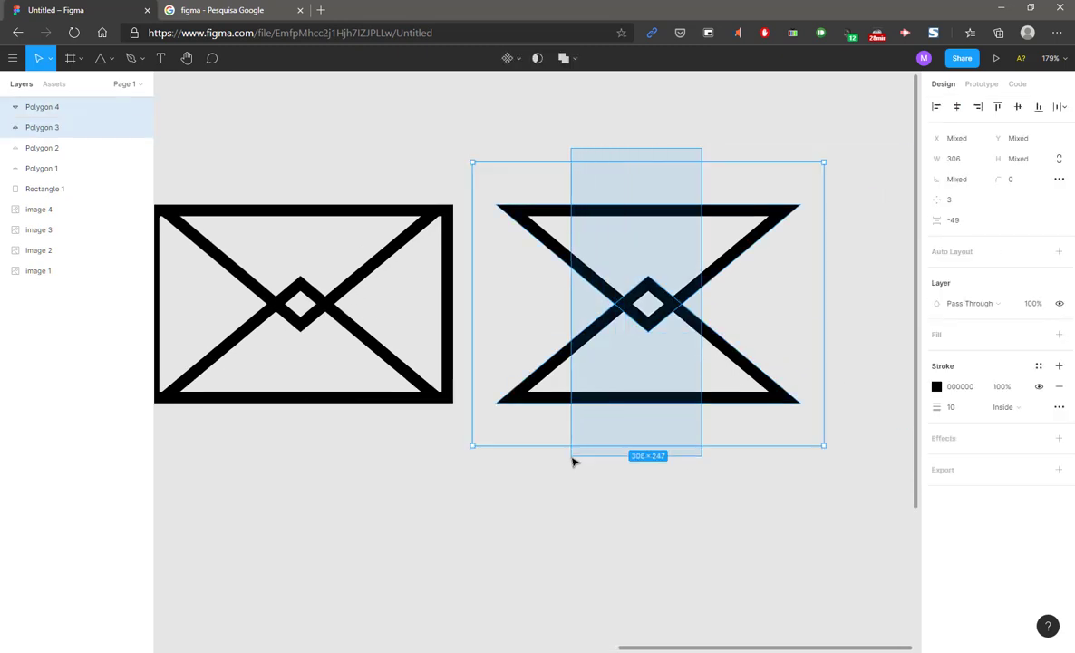
drag(856, 157, 587, 473)
click(938, 334)
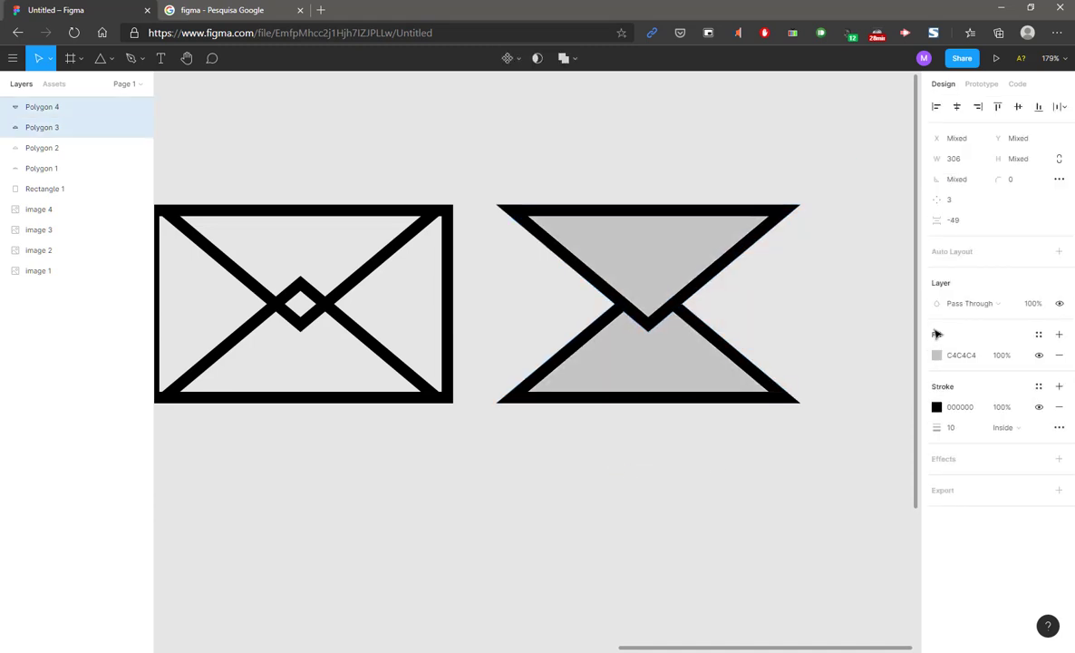
Subtract the upper filled triangle copy from the lower one beside the envelope, leaving a notched shape.
click(640, 480)
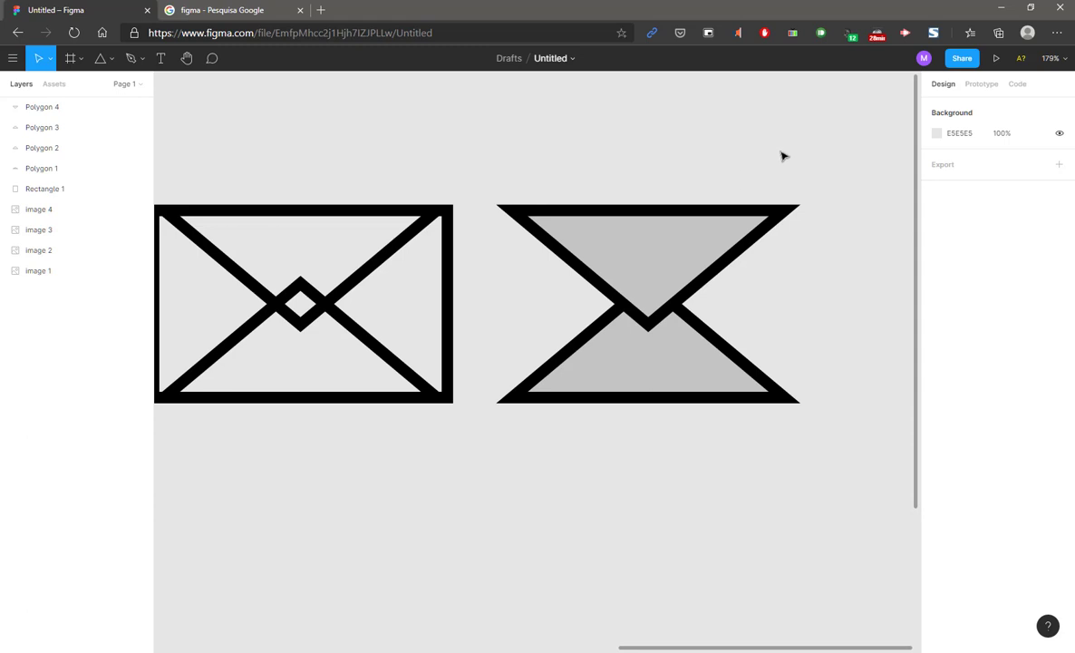
drag(793, 142, 573, 448)
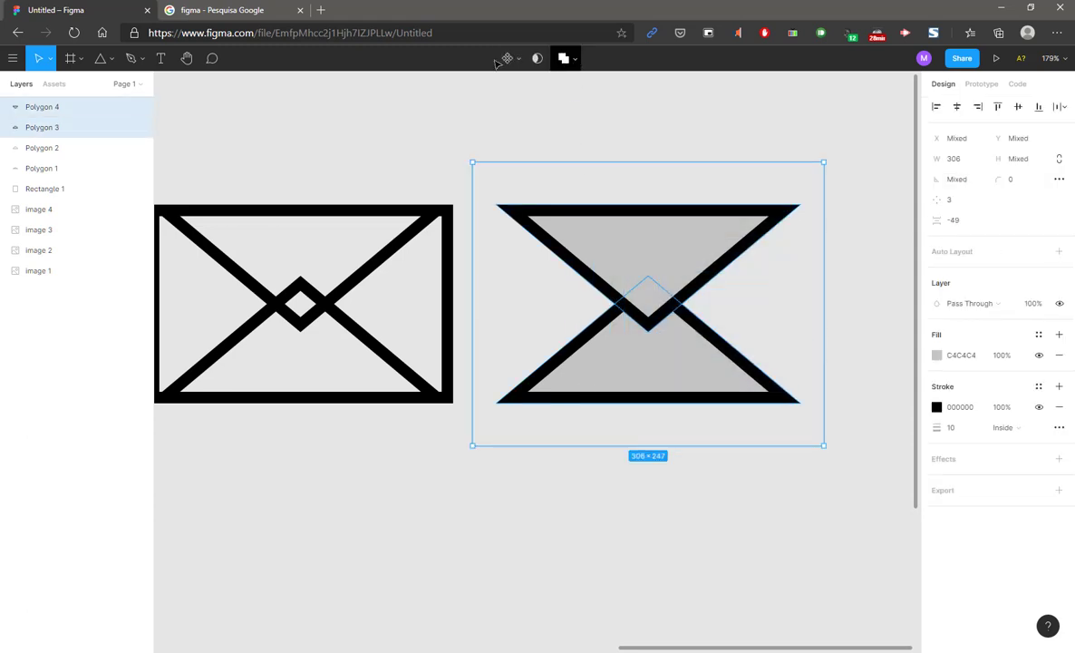
click(574, 60)
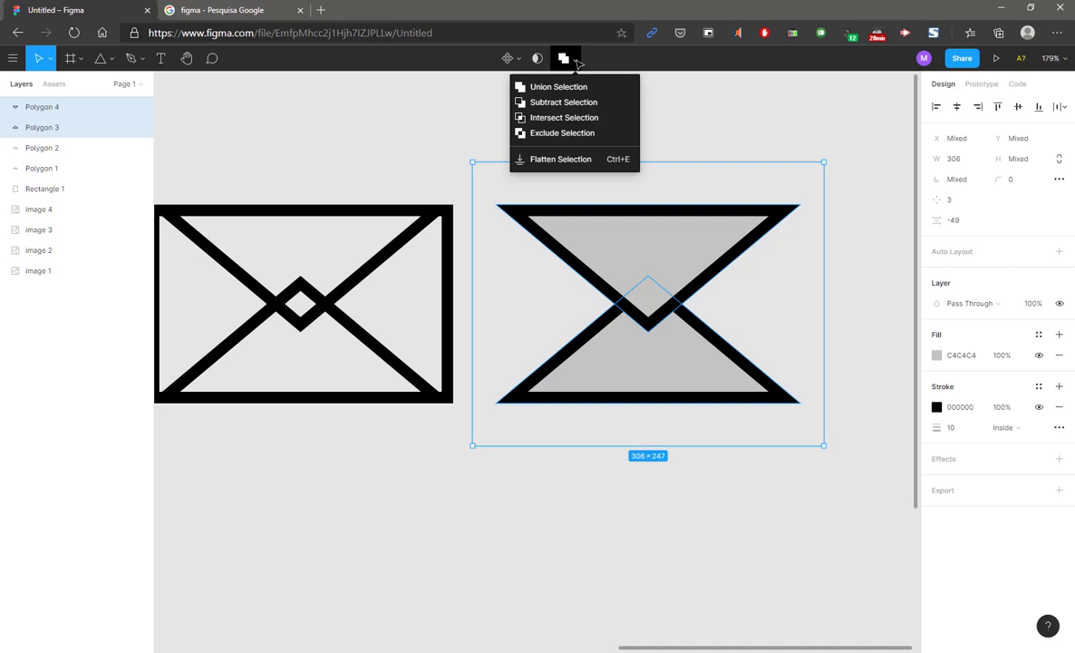
click(605, 102)
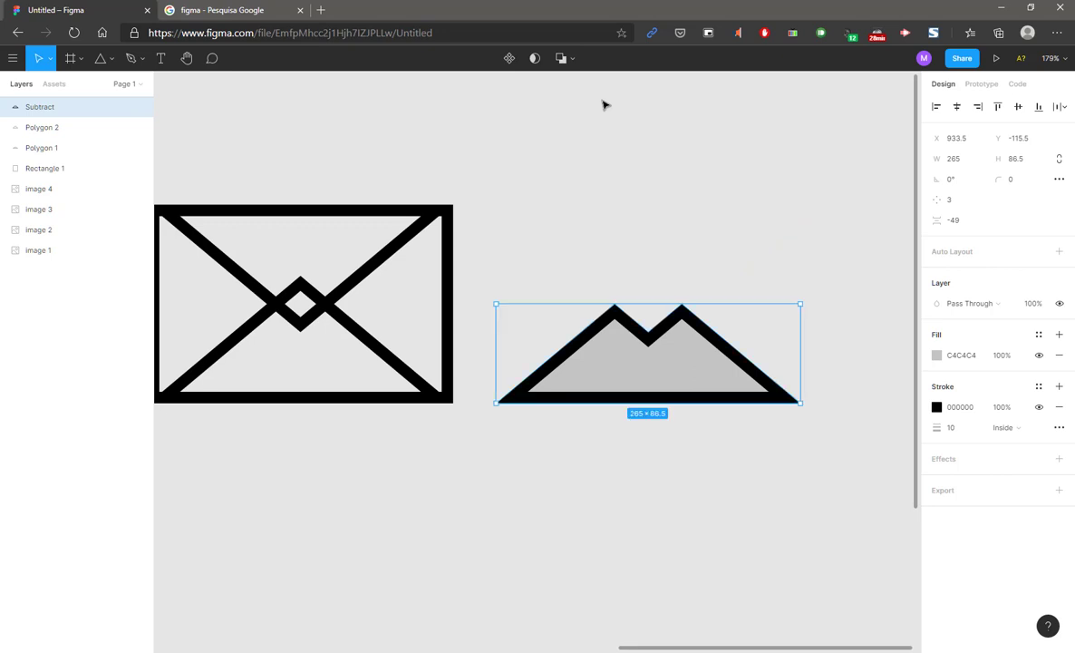
click(785, 187)
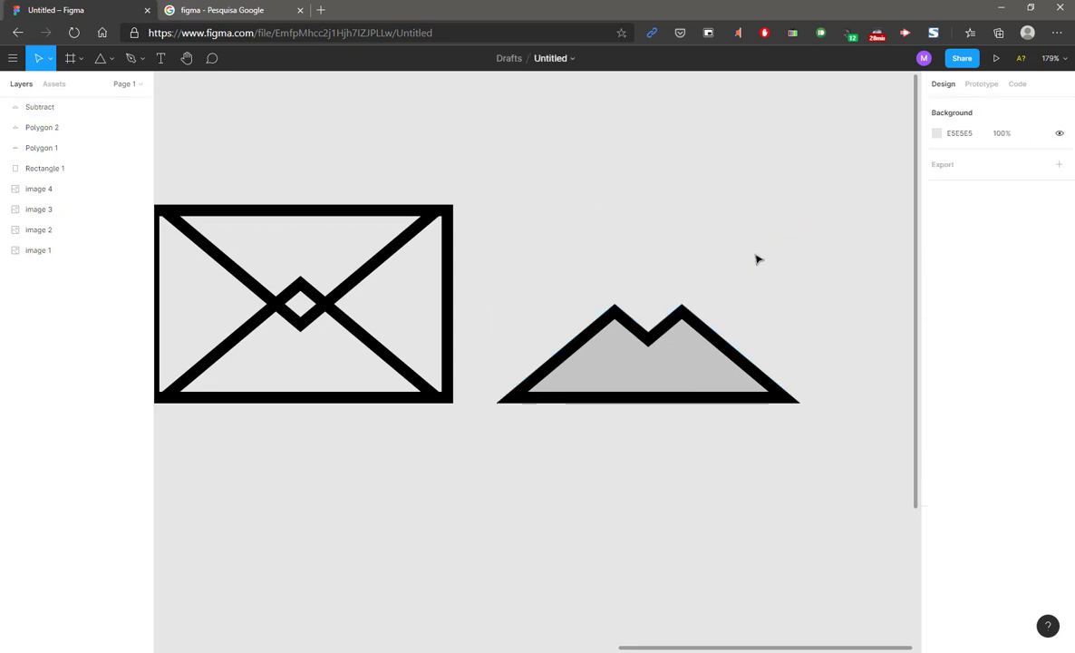
Remove the C4C4C4 fill from the notched shape, keeping only its black stroke.
click(604, 383)
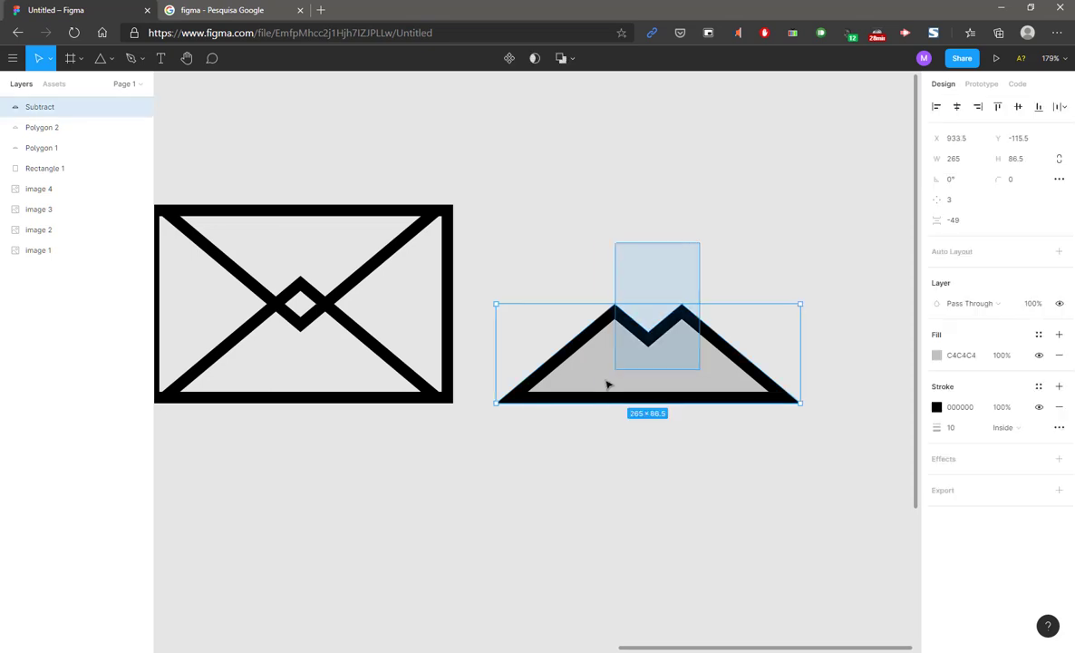
click(627, 481)
click(651, 364)
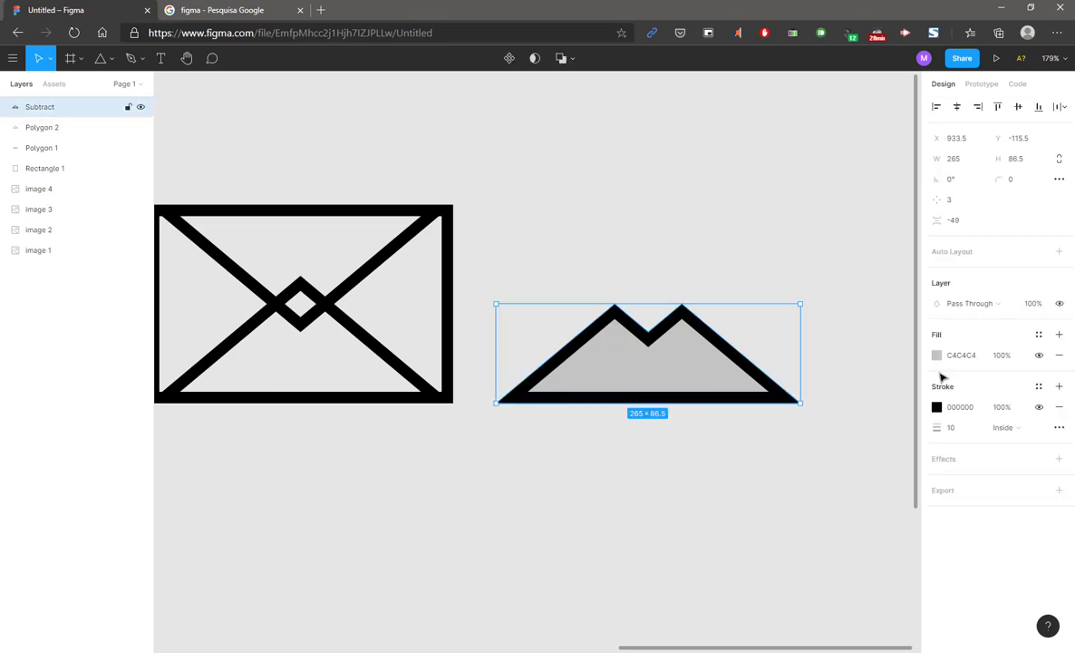
click(1061, 357)
click(526, 232)
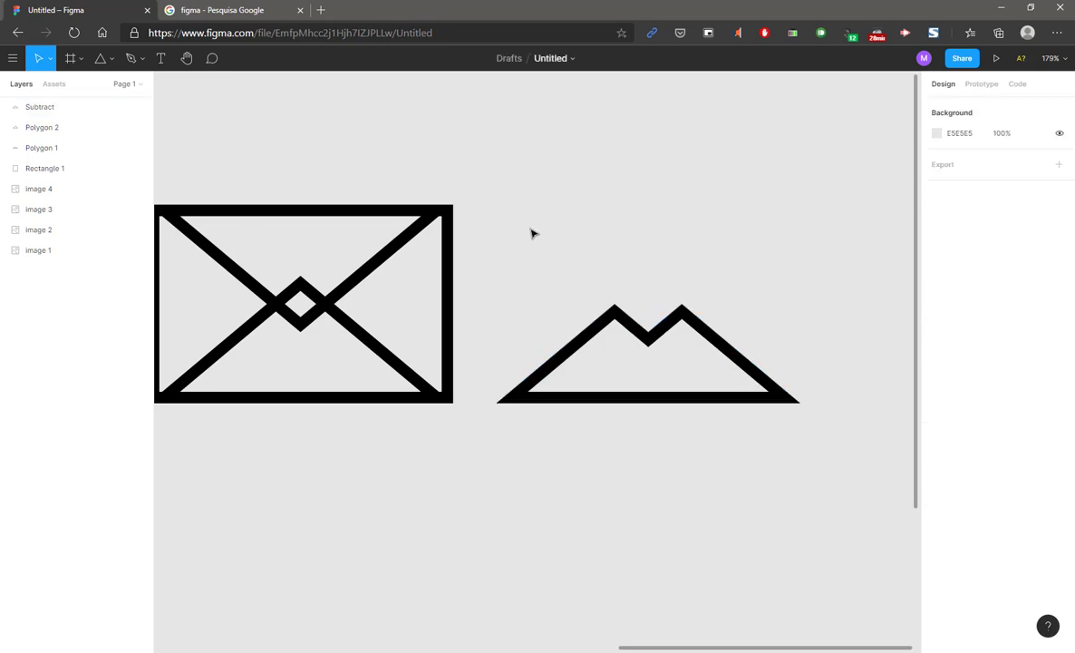
click(371, 348)
drag(370, 347, 614, 567)
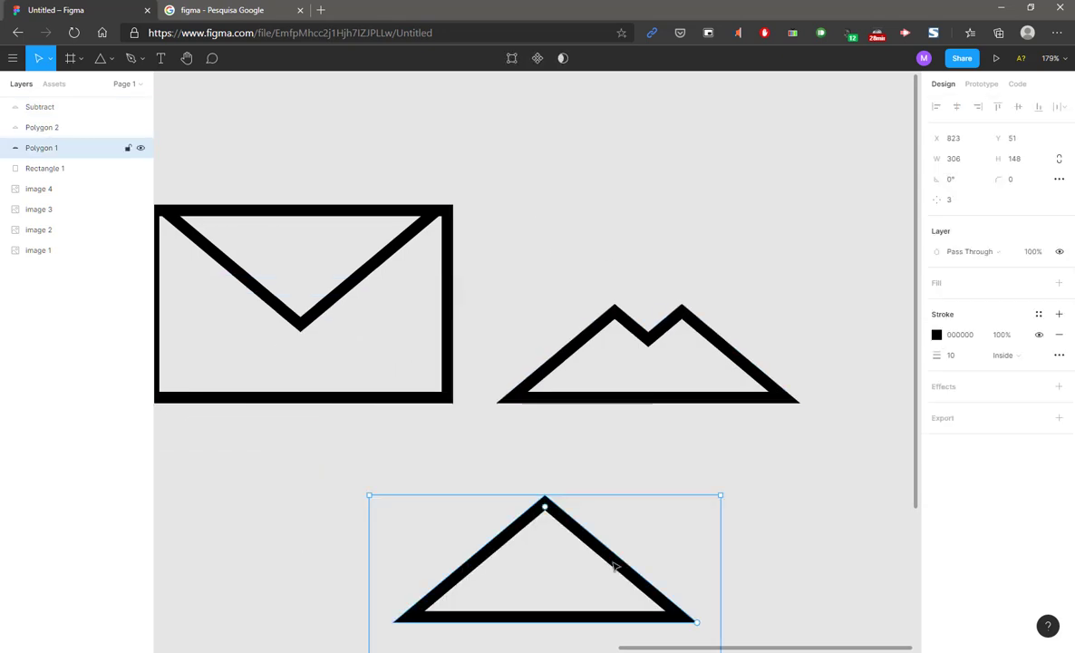
key(ctrl+z)
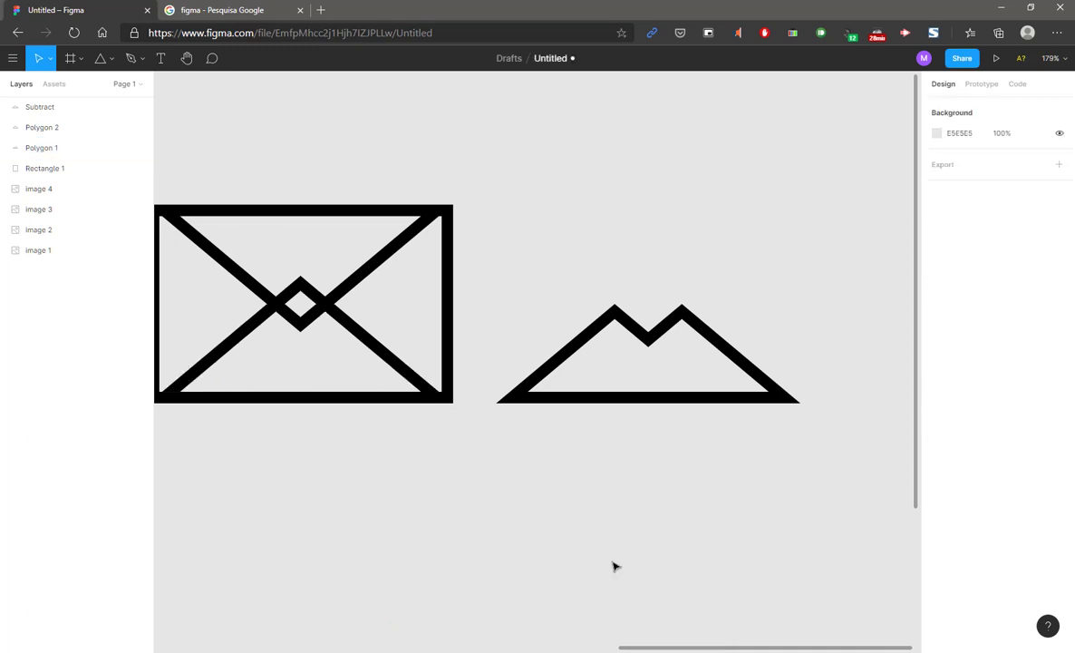
Move the original lower triangle out of the envelope and place it below.
scroll(542, 456, left, 5)
click(541, 391)
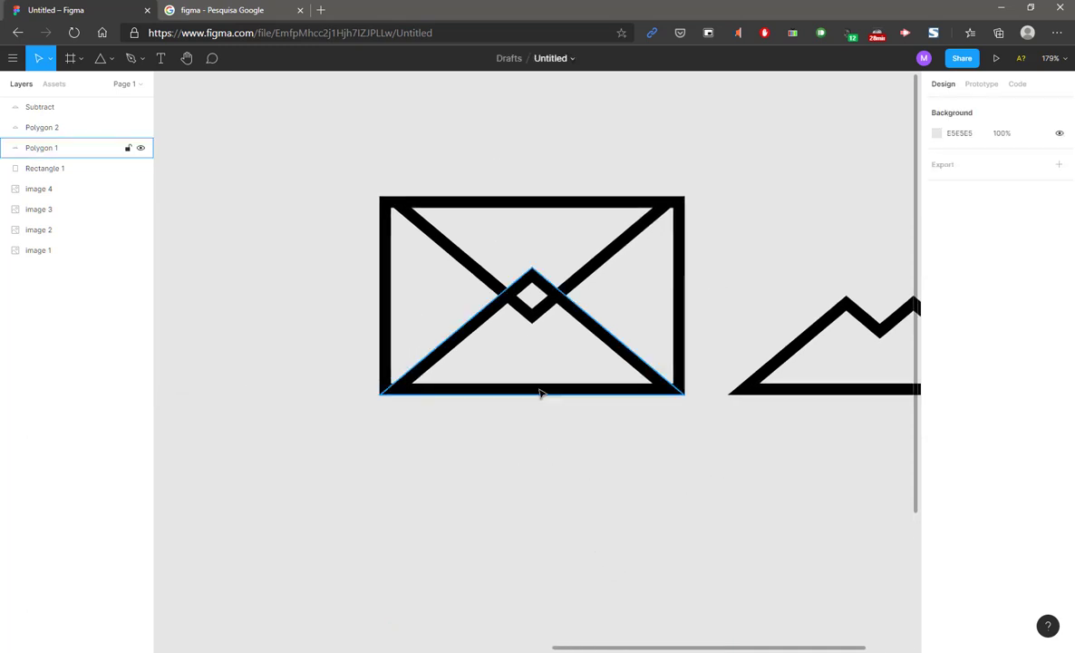
scroll(539, 391, down, 5)
scroll(548, 381, up, 3)
drag(576, 347, 619, 540)
key(Escape)
Move the notched shape into the envelope in place of the lower triangle, at X 631, Y -115.5.
drag(716, 365, 470, 362)
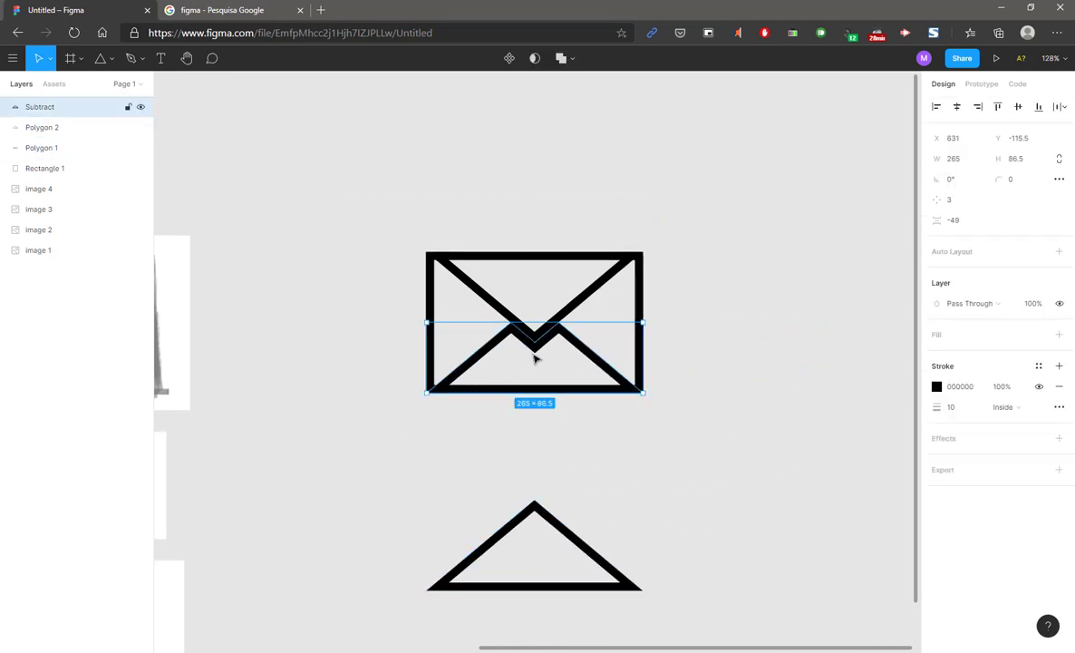
scroll(534, 357, up, 5)
click(818, 290)
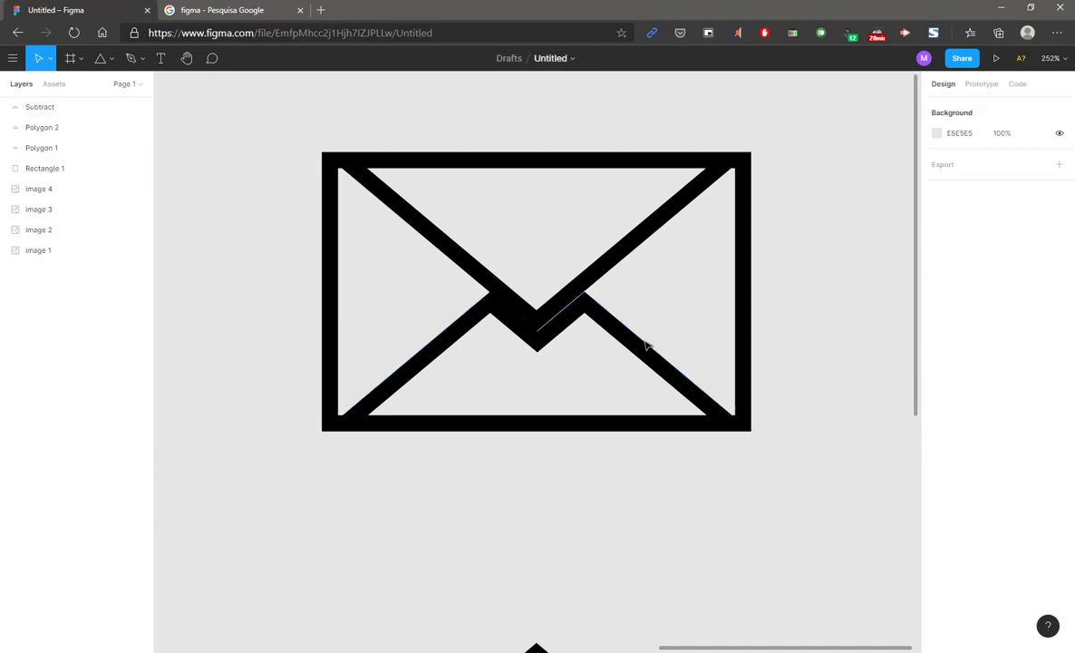
Nudge the notched shape 10 px down to separate it from the upper triangle and bring it back to Y -115.5.
scroll(639, 349, up, 1)
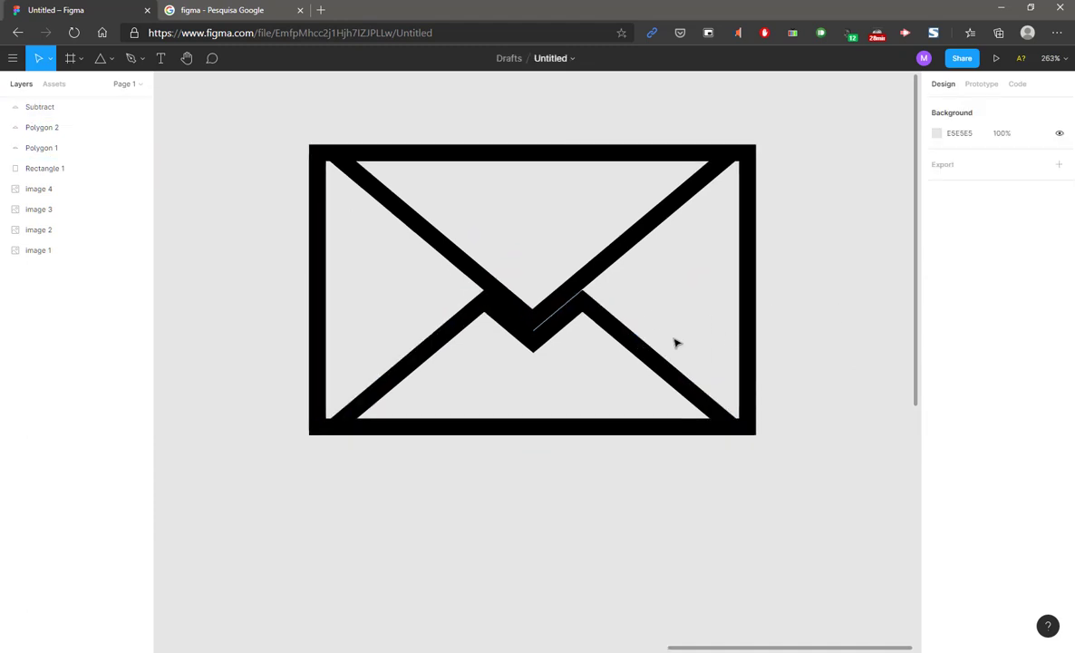
click(640, 349)
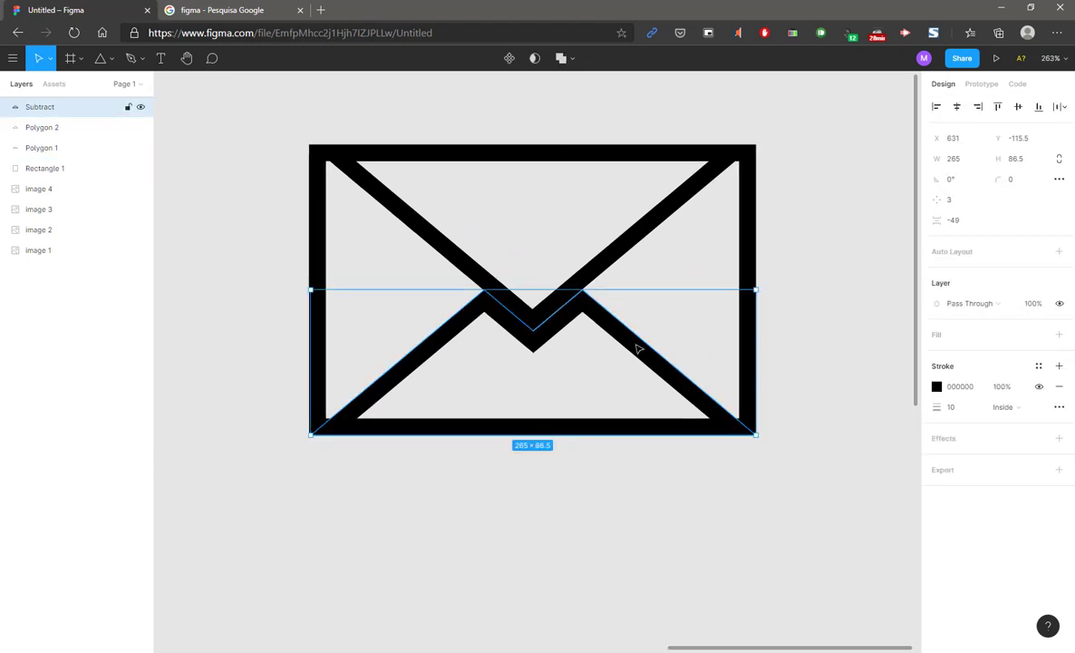
click(616, 475)
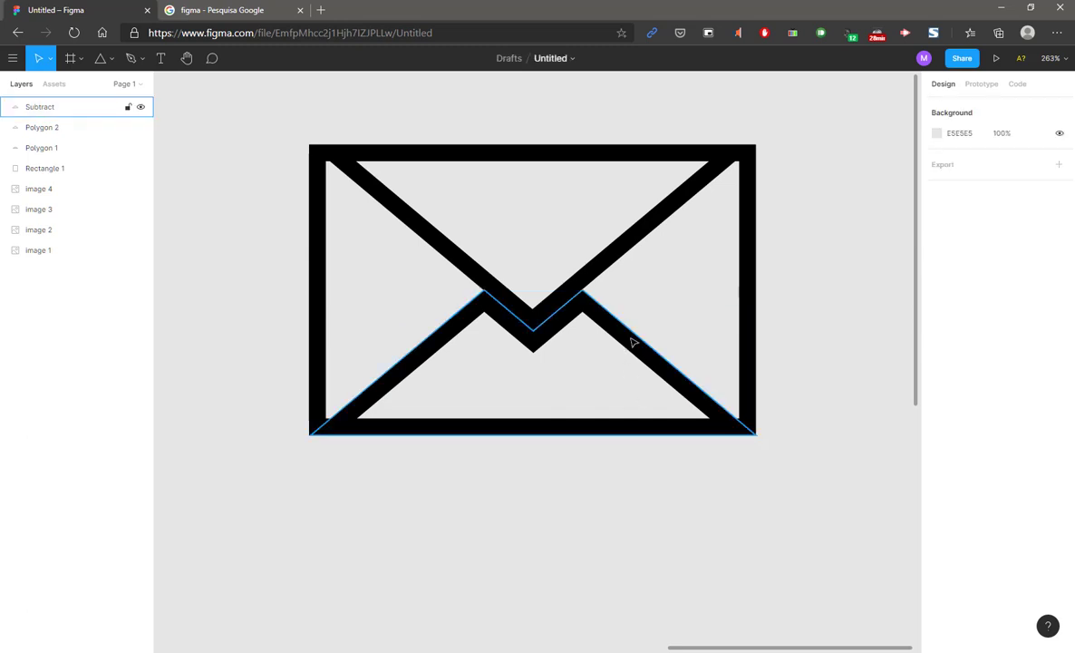
click(631, 346)
key(Down)
key(Down)
key(Down)
key(Down)
key(Down)
key(Down)
key(Down)
key(Down)
key(Down)
key(Down)
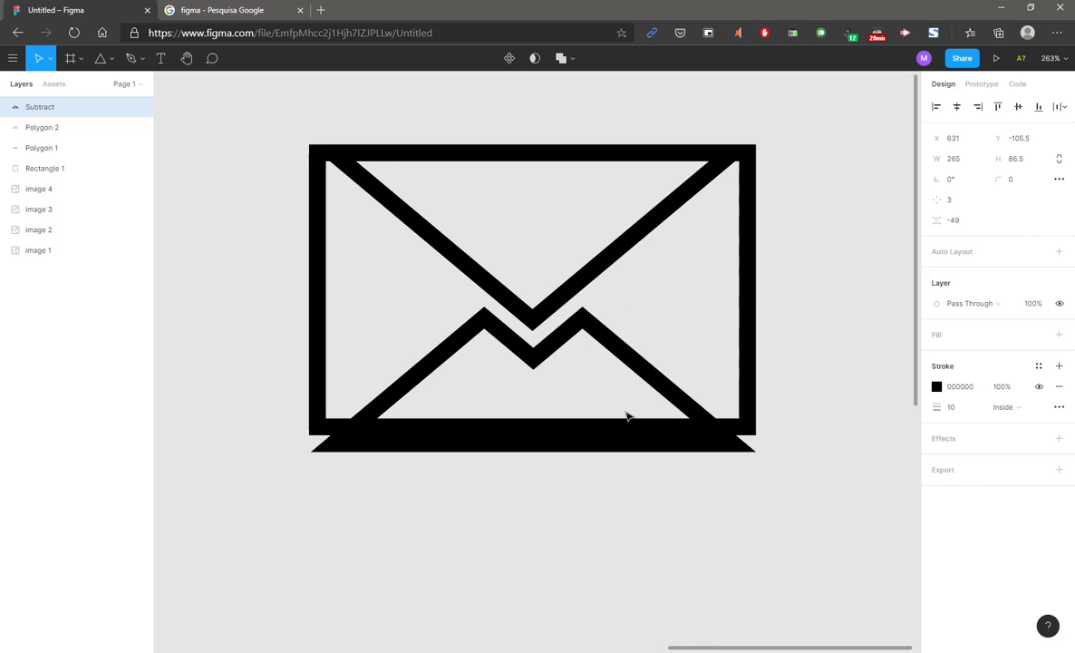
key(Up)
key(Up)
key(Up)
key(Up)
key(Up)
key(Up)
key(Up)
key(Up)
key(Up)
key(Up)
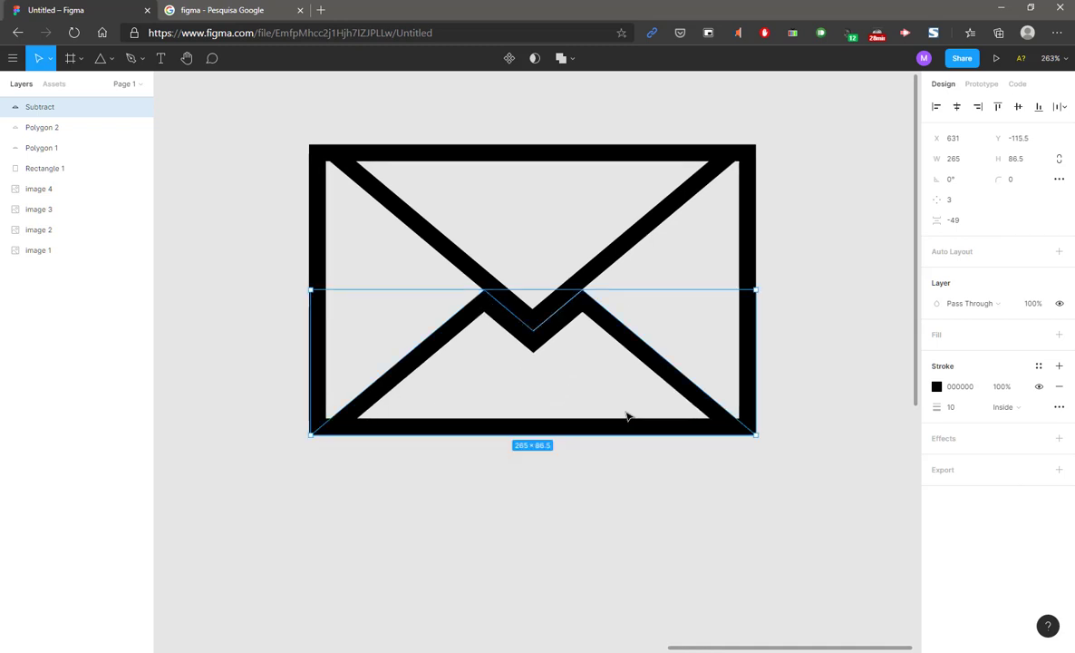
Try to close the thin gap at the notch by nudging the shape 1 px left and right.
key(Left)
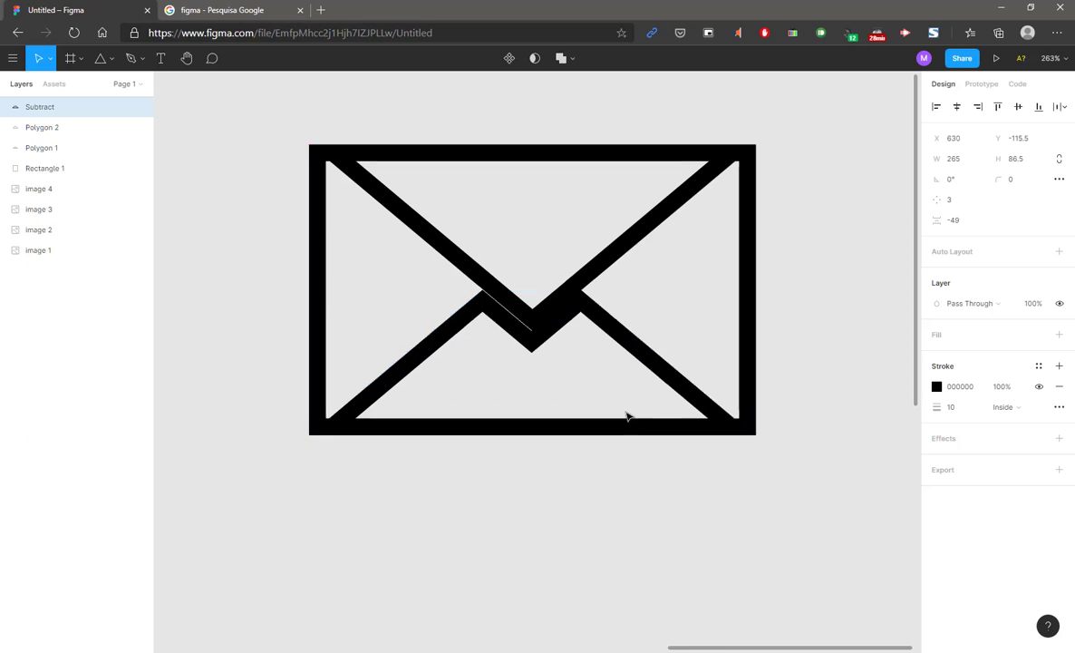
key(Right)
key(Left)
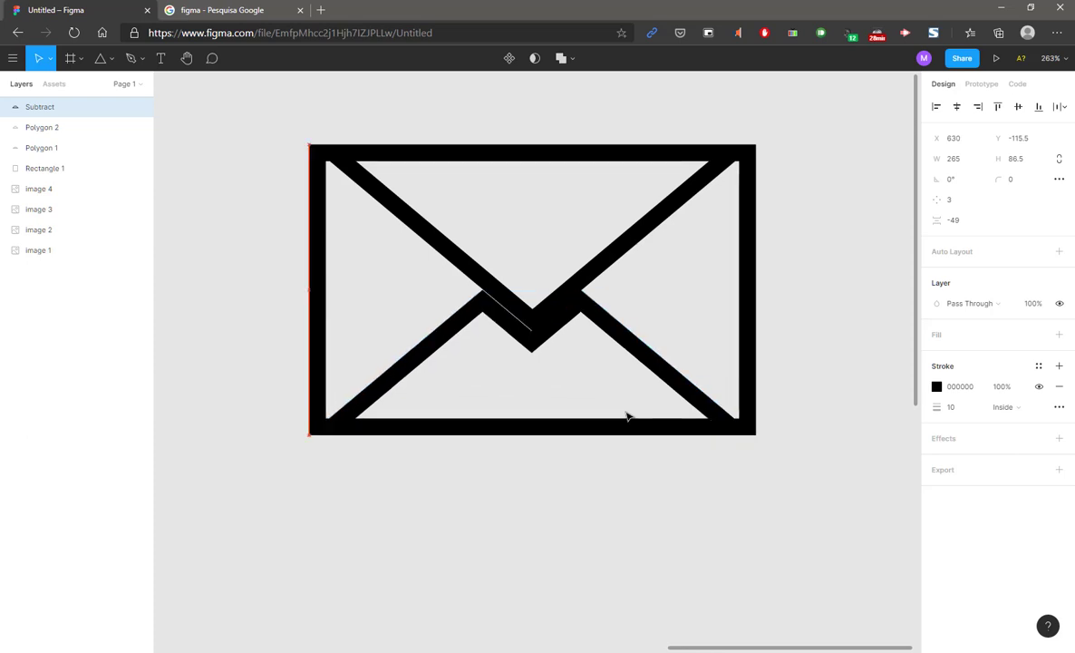
key(Right)
key(Left)
key(Right)
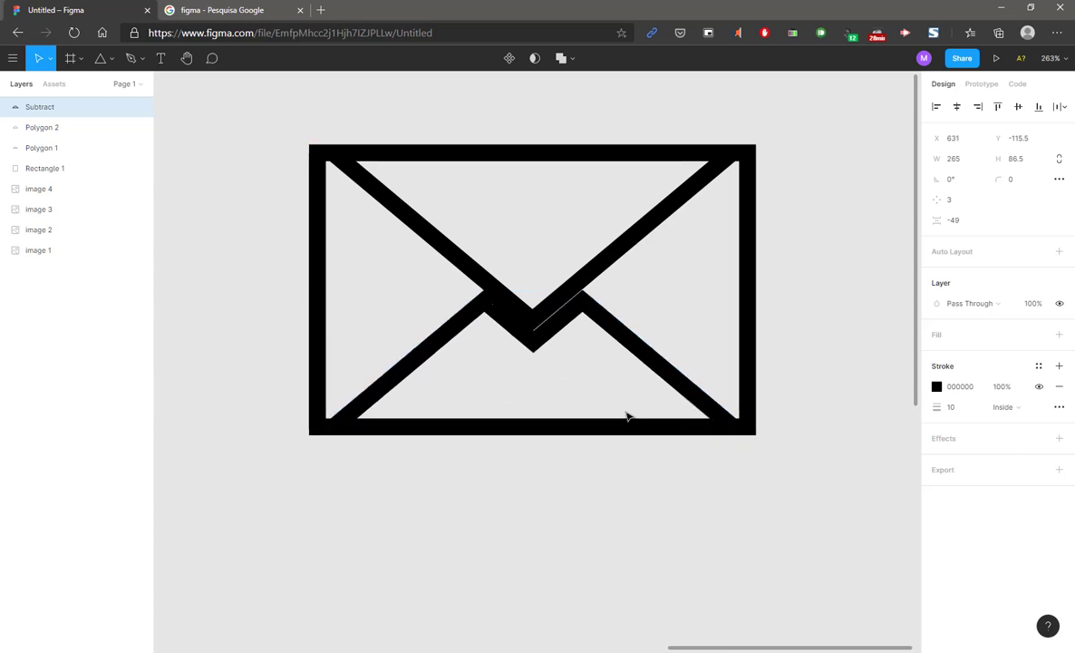
Align the notched shape and the upper triangle by their horizontal centers.
scroll(607, 363, up, 5)
click(576, 514)
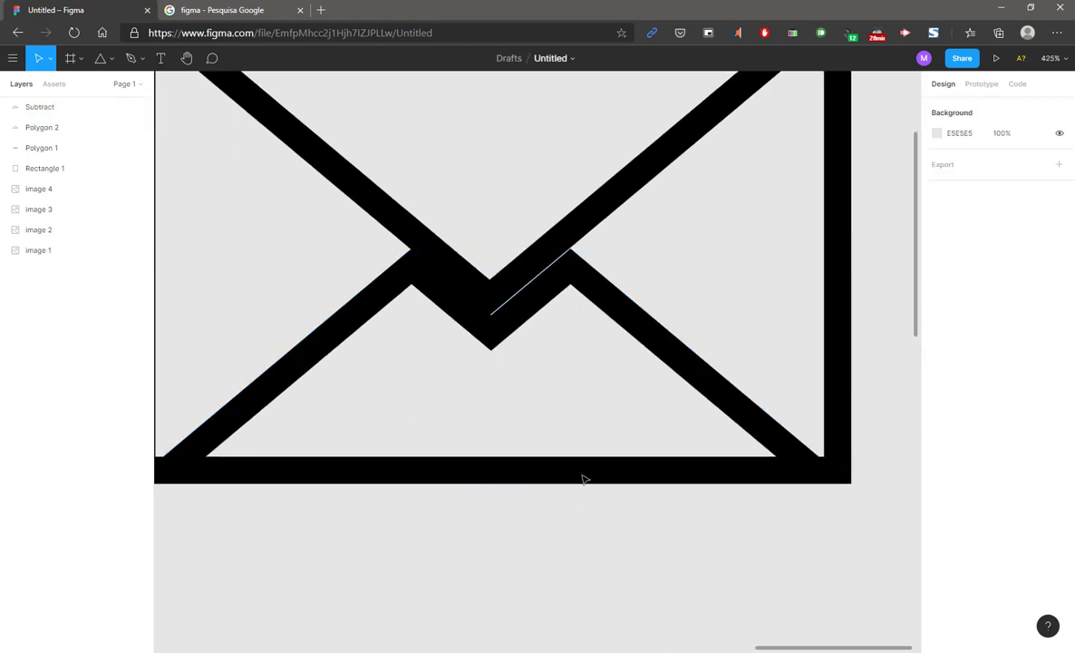
click(652, 342)
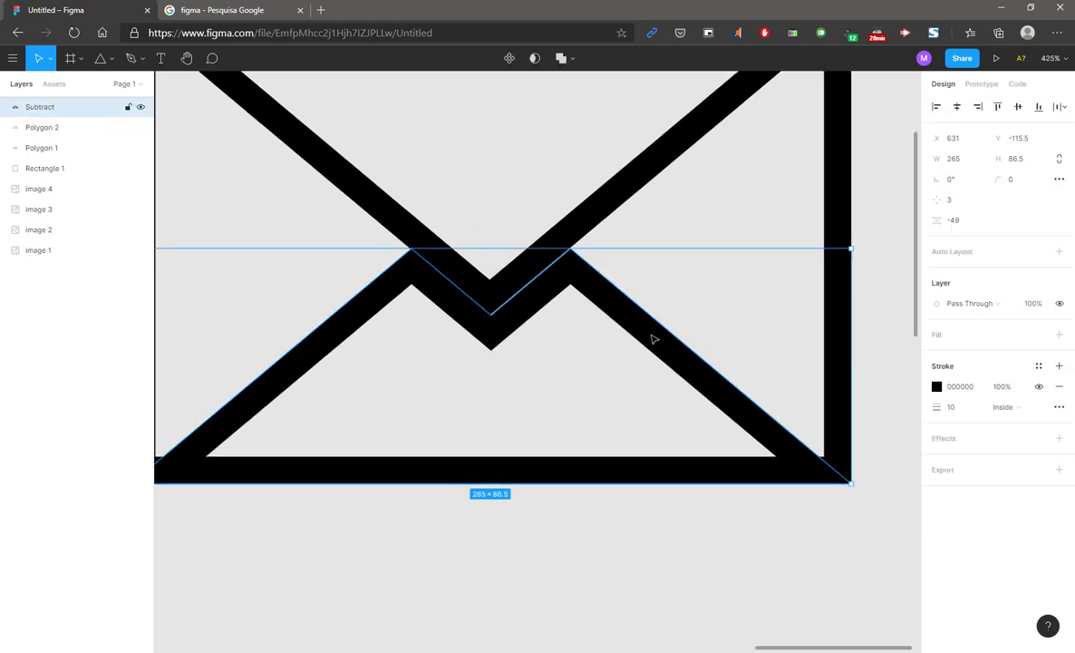
shift+click(628, 199)
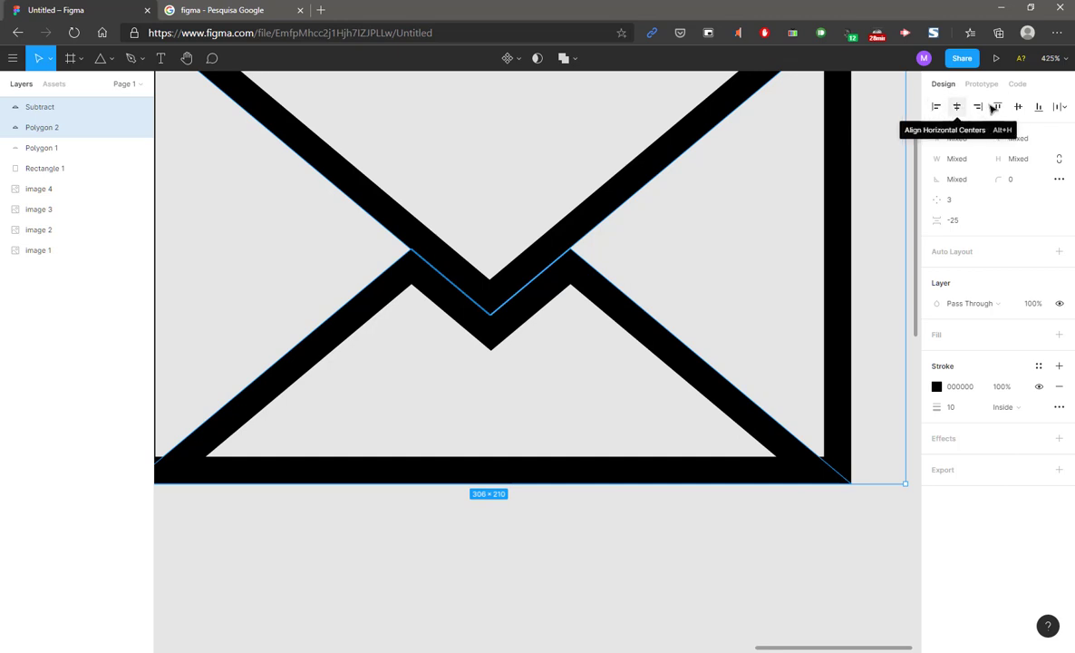
click(959, 108)
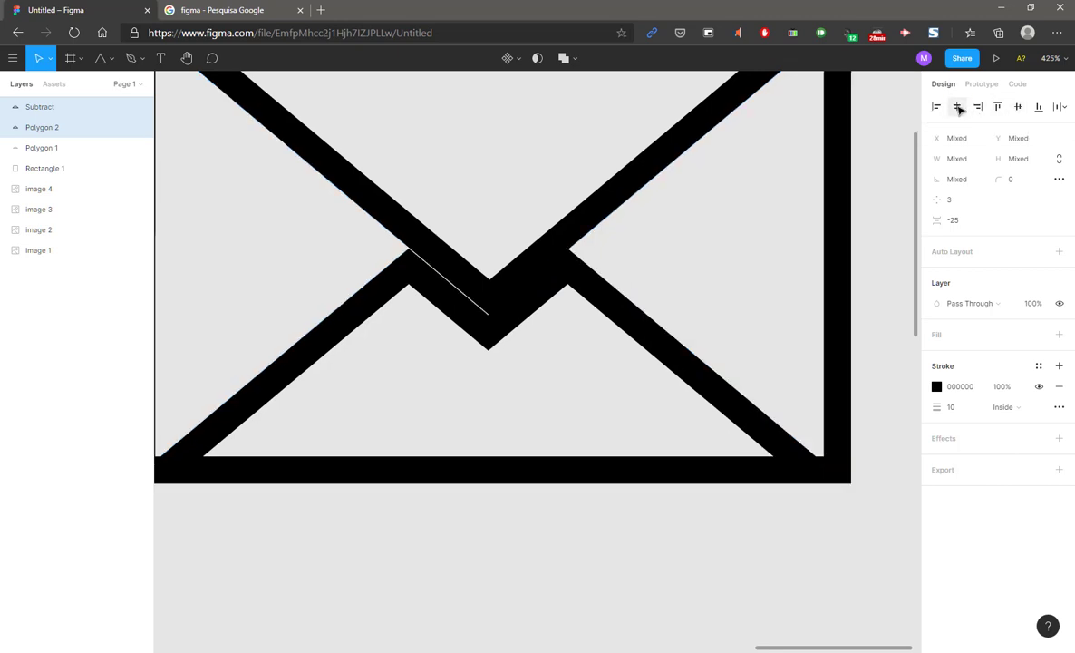
click(868, 151)
scroll(449, 308, down, 3)
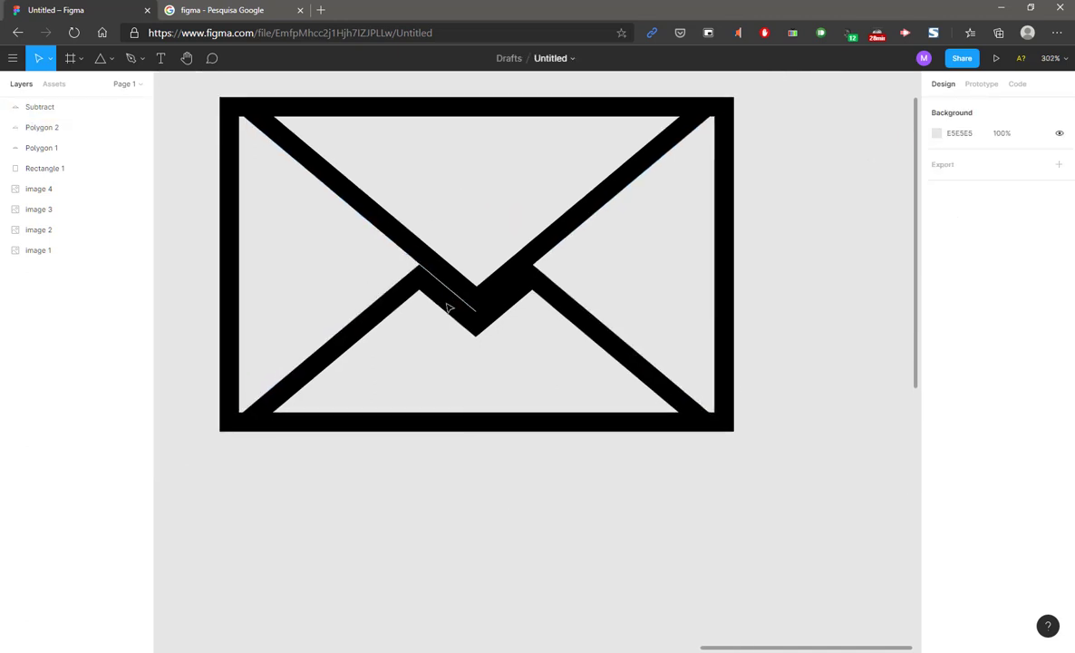
Narrow the notched shape to a width of 263 by moving its left edge inward to X 632.
scroll(276, 476, up, 1)
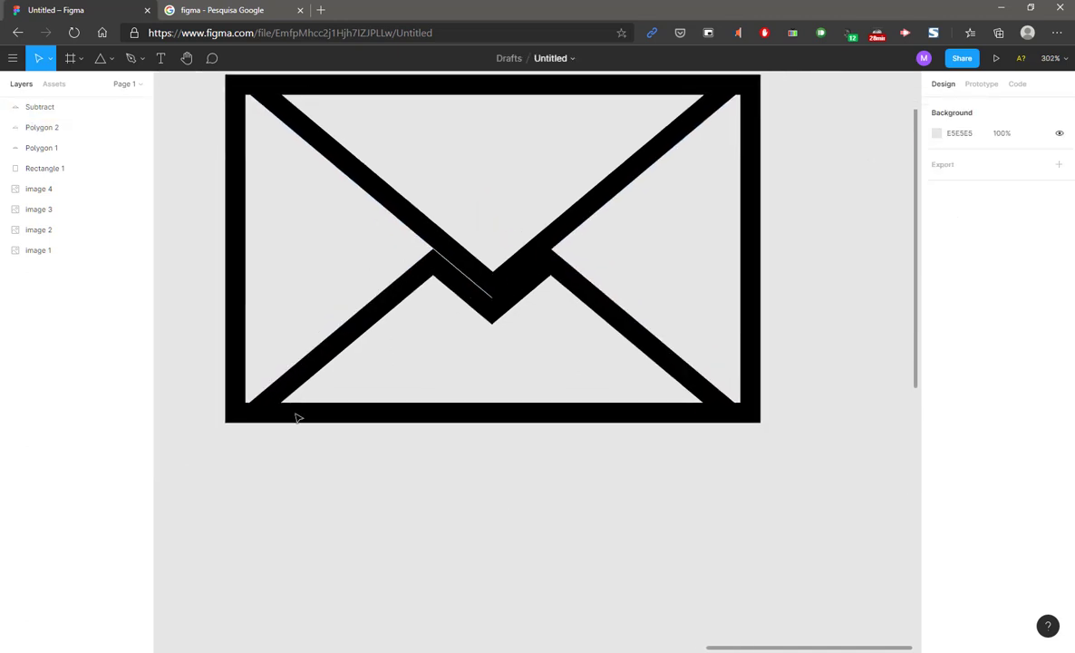
scroll(319, 357, up, 3)
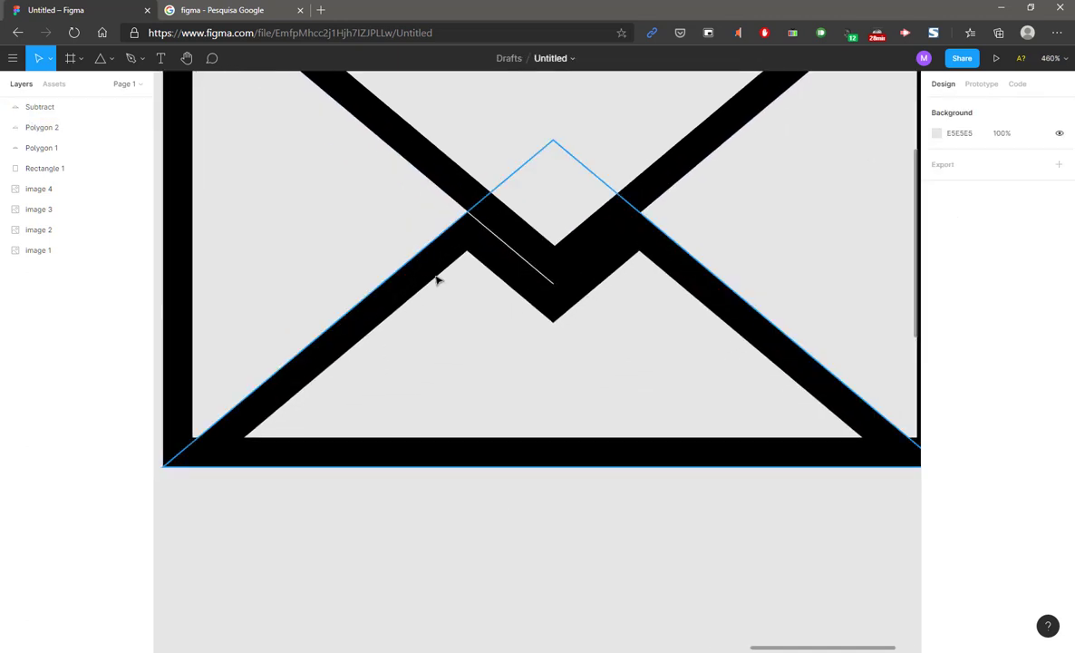
scroll(473, 290, up, 1)
click(408, 317)
scroll(399, 321, down, 1)
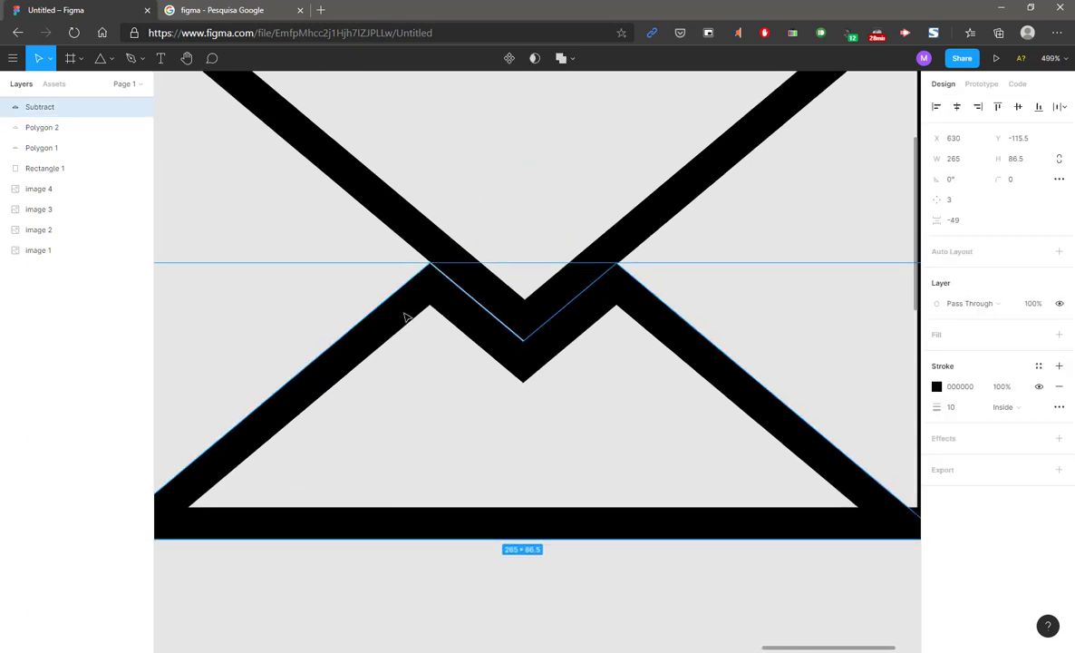
scroll(392, 323, left, 2)
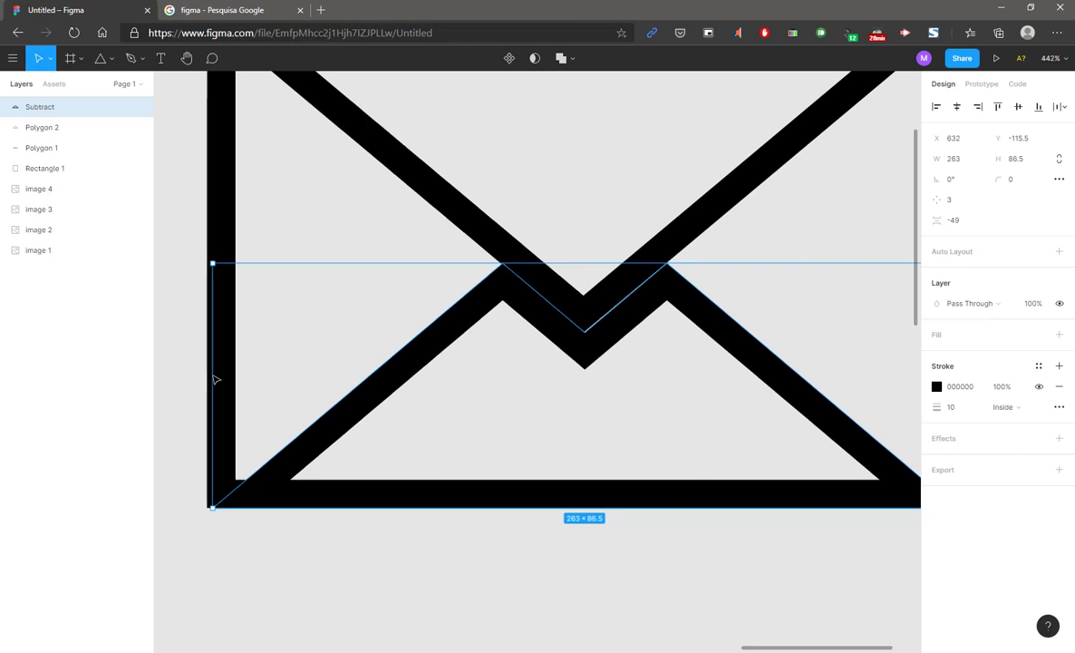
Narrow the notched shape slightly more from its right edge so its notch meets the upper triangle without a gap.
click(505, 556)
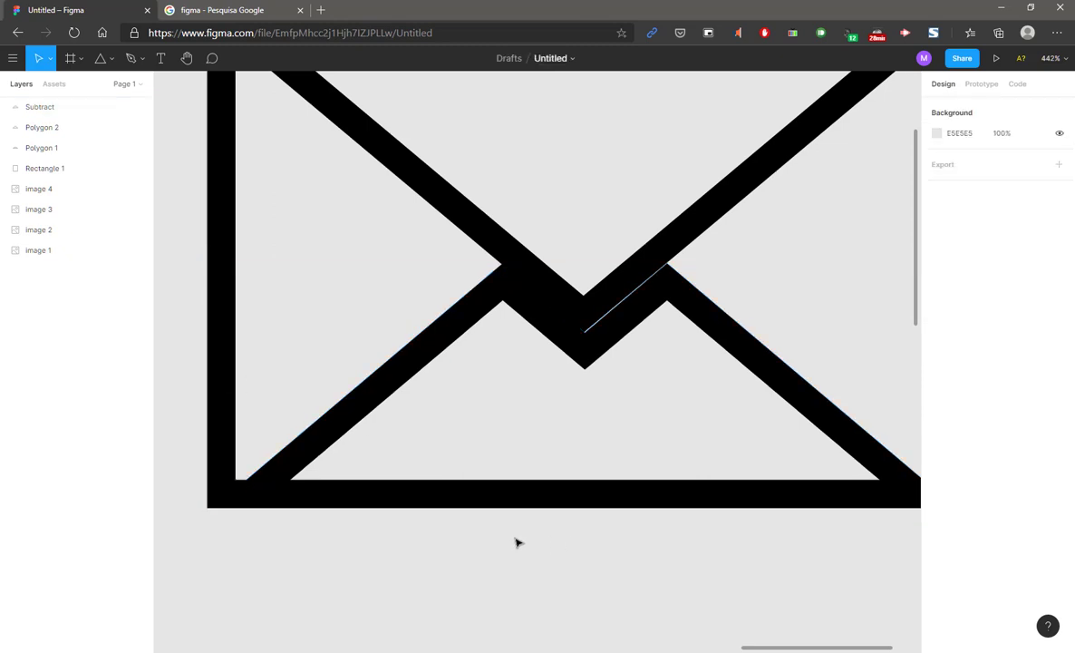
scroll(516, 542, right, 3)
click(679, 377)
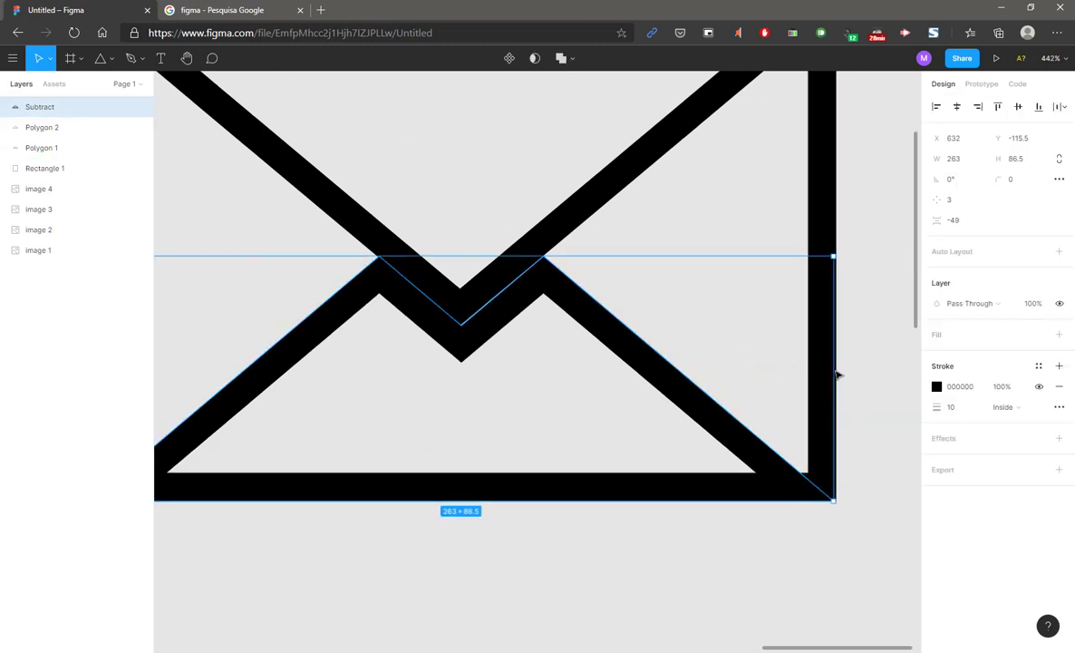
drag(838, 375, 832, 375)
click(632, 563)
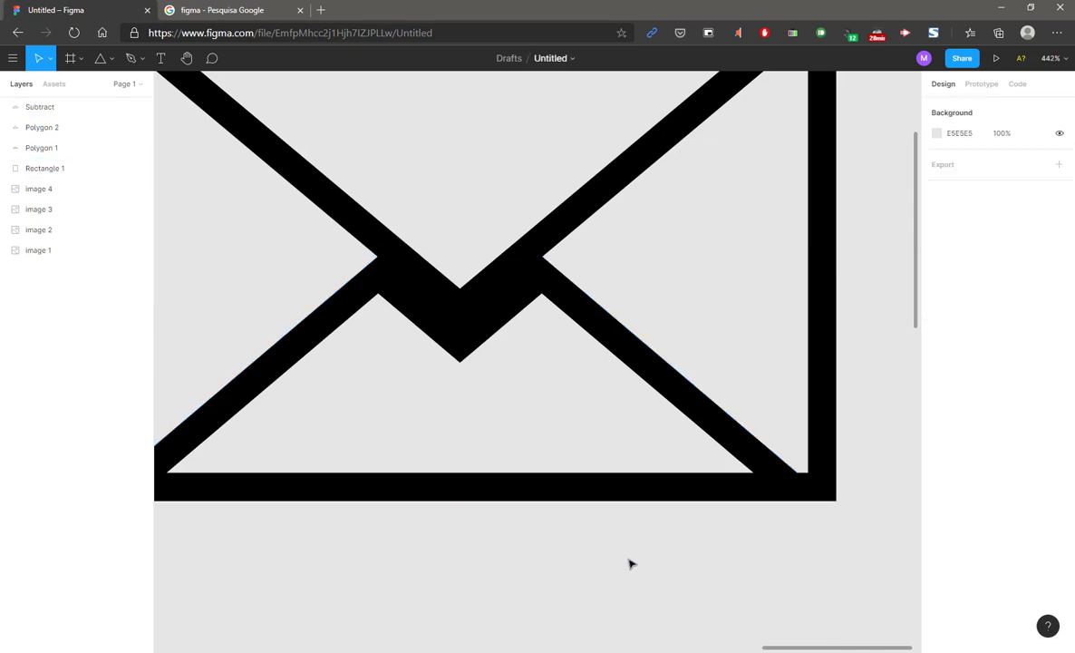
scroll(595, 519, down, 5)
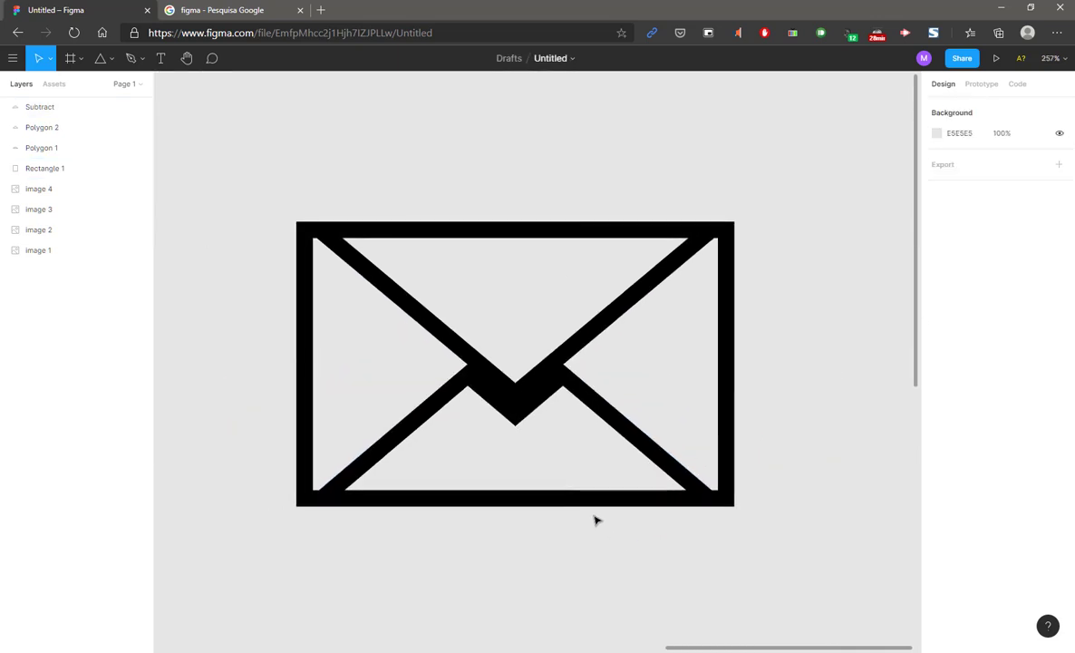
scroll(533, 423, up, 3)
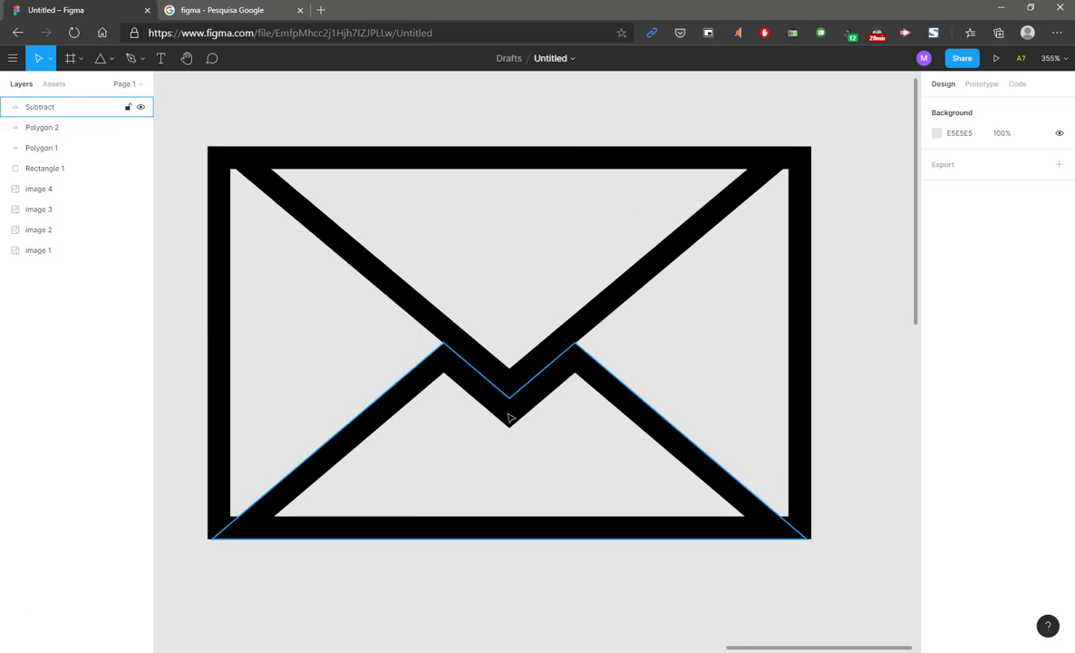
Move the notched lower shape up to Y -127 so its notch stroke overlaps the upper triangle's stroke.
click(509, 417)
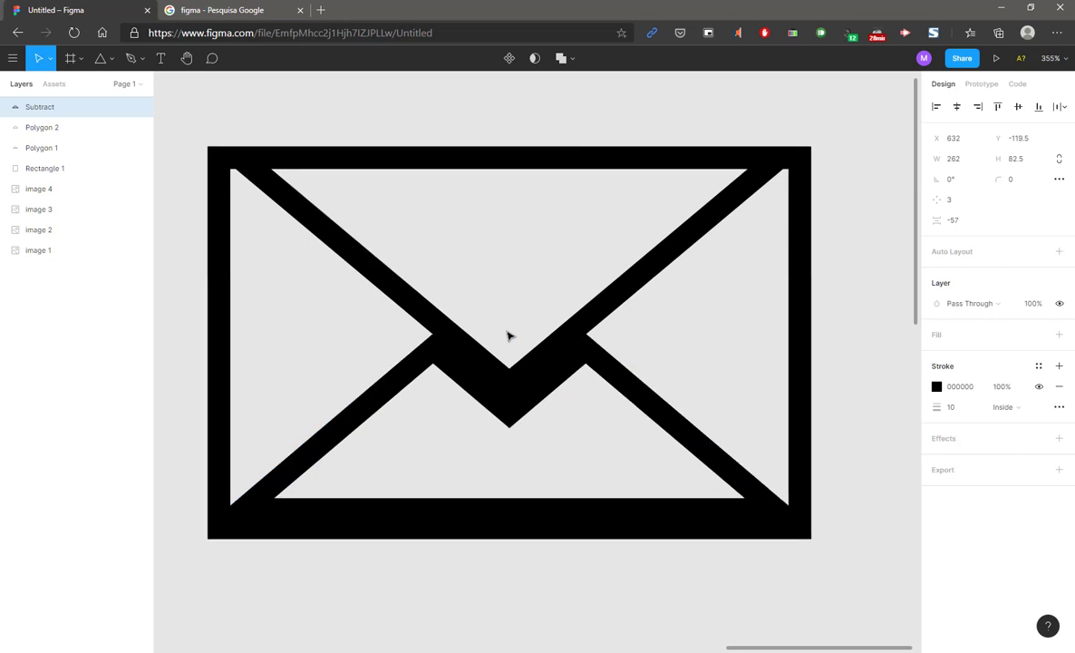
click(474, 576)
mouse_move(427, 378)
mouse_down()
mouse_move(364, 390)
mouse_move(400, 334)
mouse_up()
key(ctrl+z)
drag(438, 379, 436, 365)
key(Up)
key(Up)
key(Up)
key(Up)
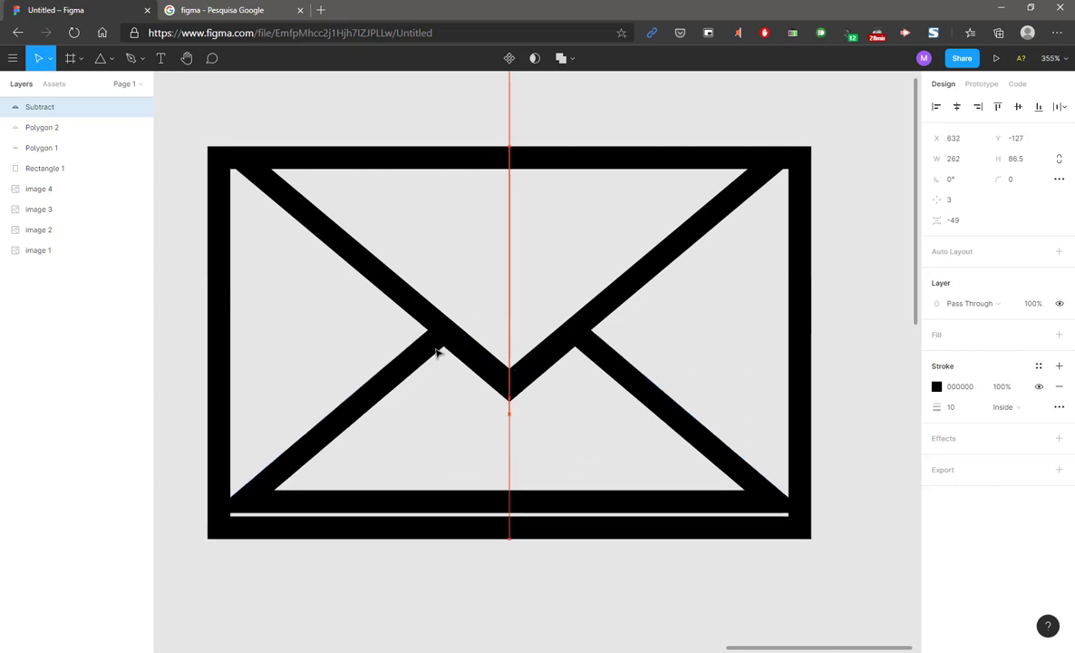
click(632, 584)
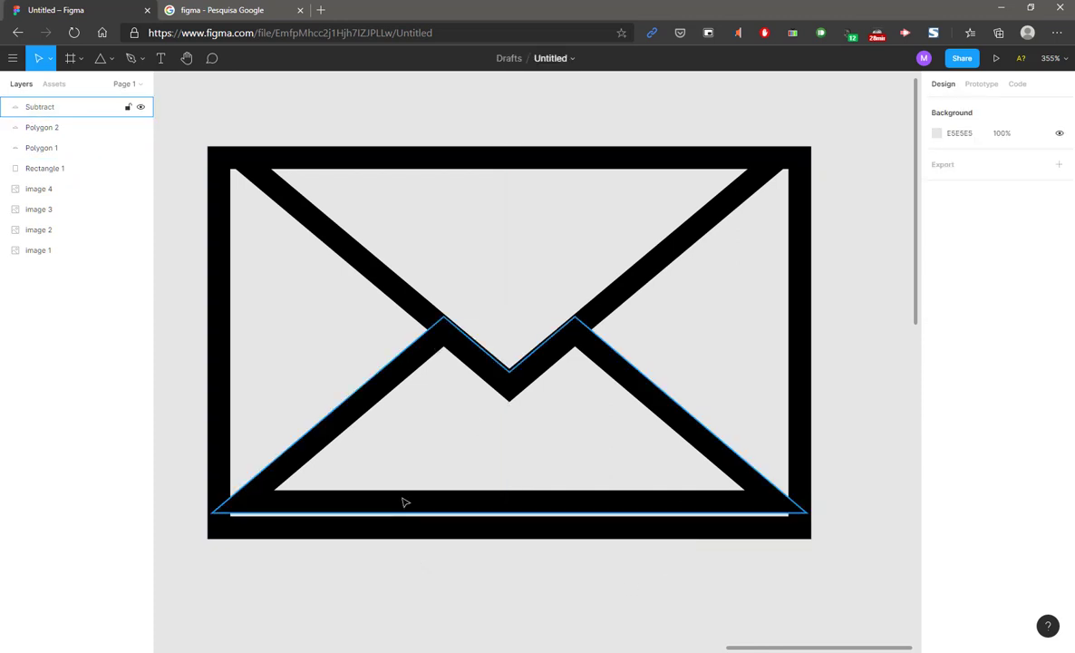
double_click(404, 502)
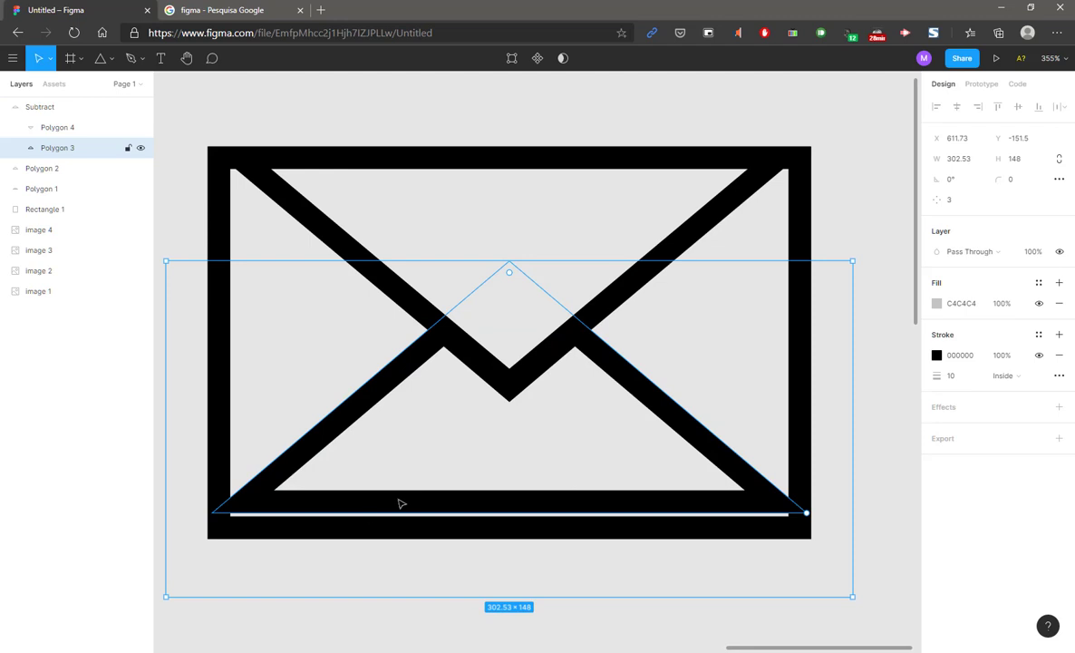
scroll(312, 506, down, 3)
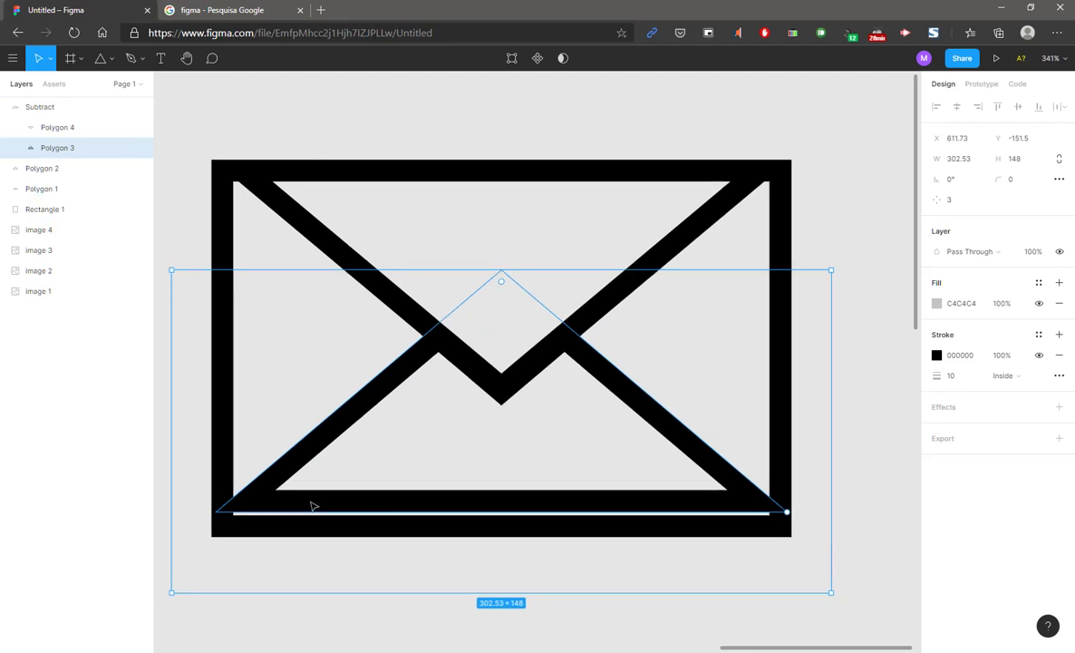
scroll(827, 462, down, 1)
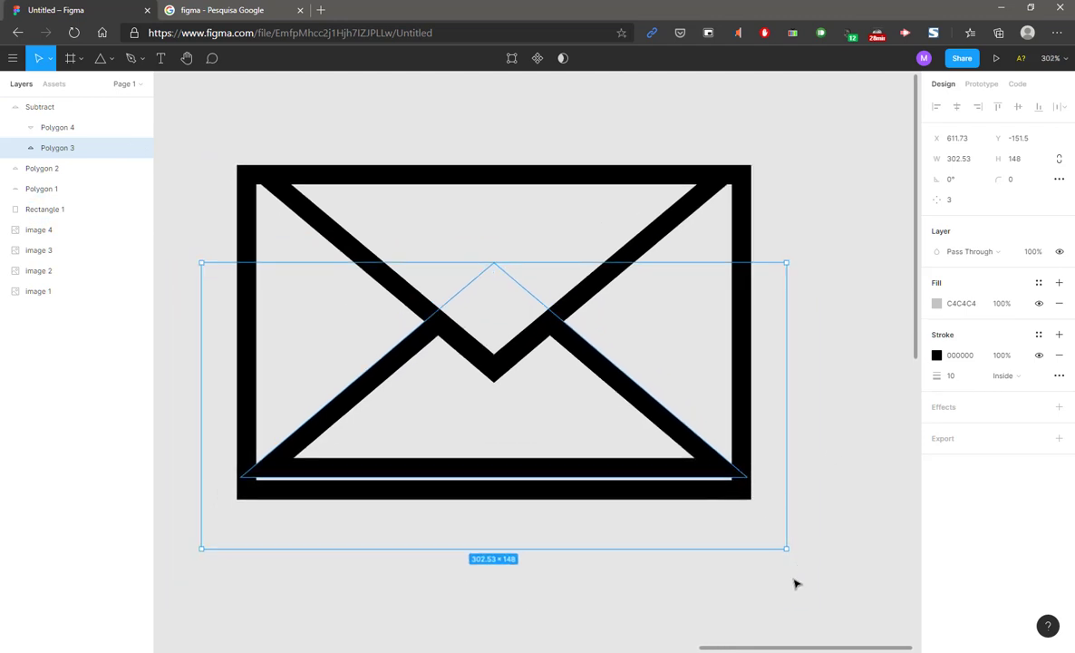
drag(794, 583, 238, 521)
click(272, 474)
double_click(270, 474)
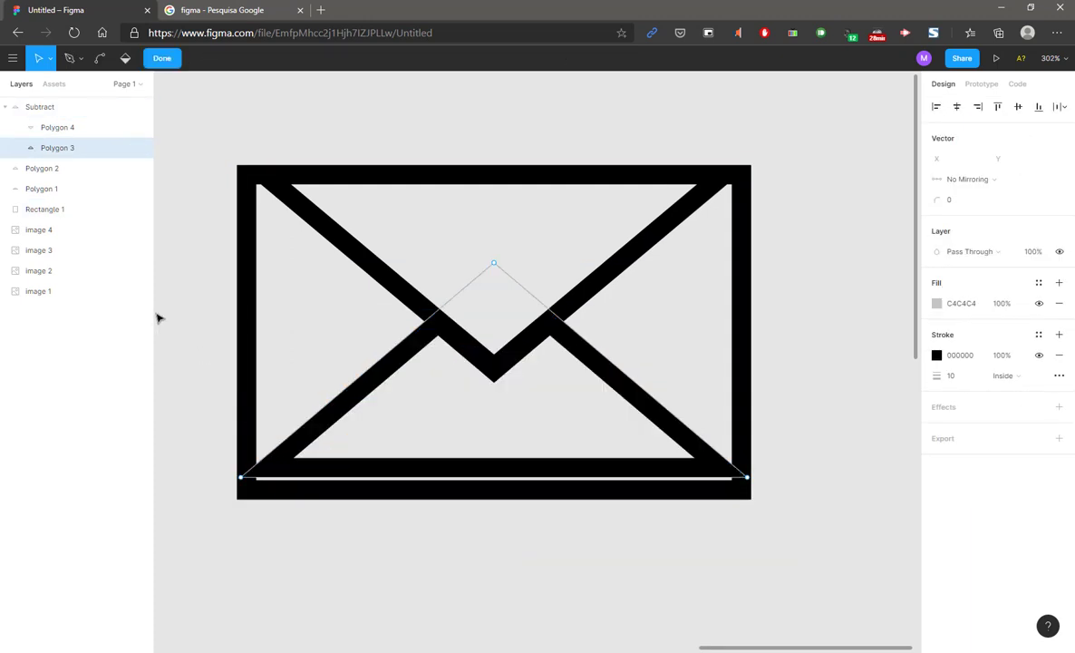
drag(210, 455, 772, 494)
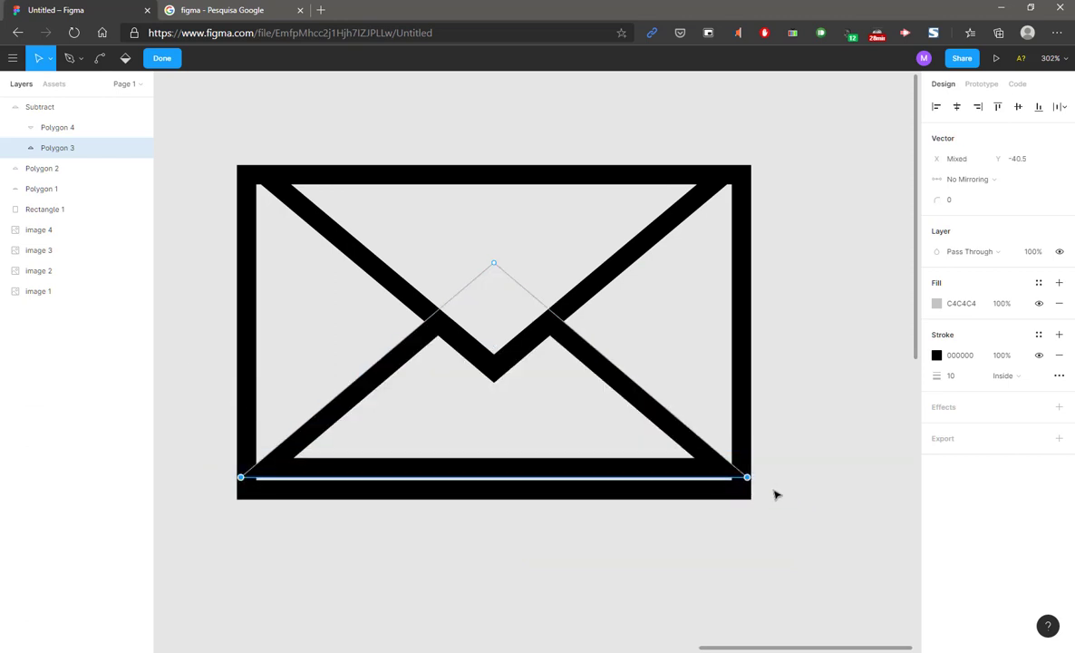
key(Escape)
key(Escape)
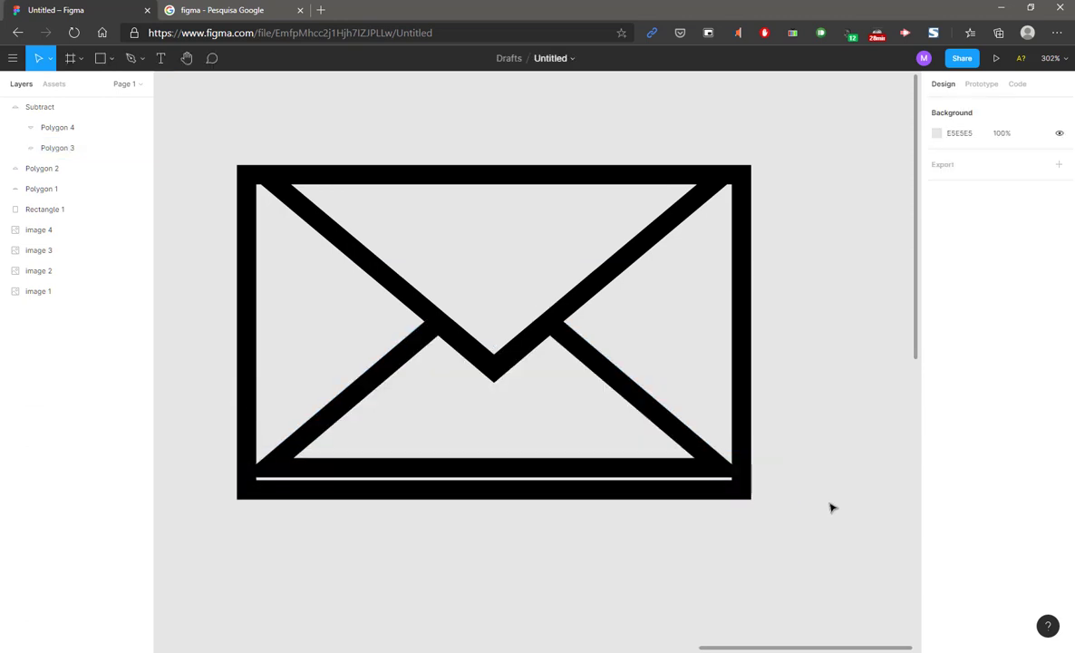
Lower both base corner points of the notched shape's triangle to Y -30 so its base overlaps the rectangle's bottom edge.
click(711, 470)
click(710, 468)
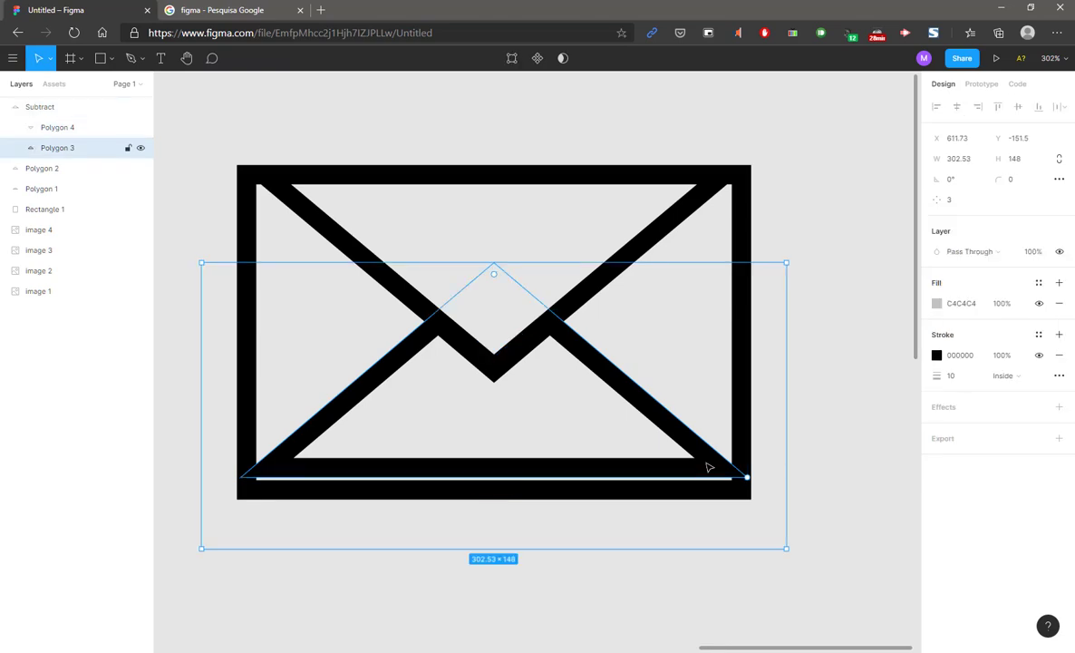
double_click(709, 466)
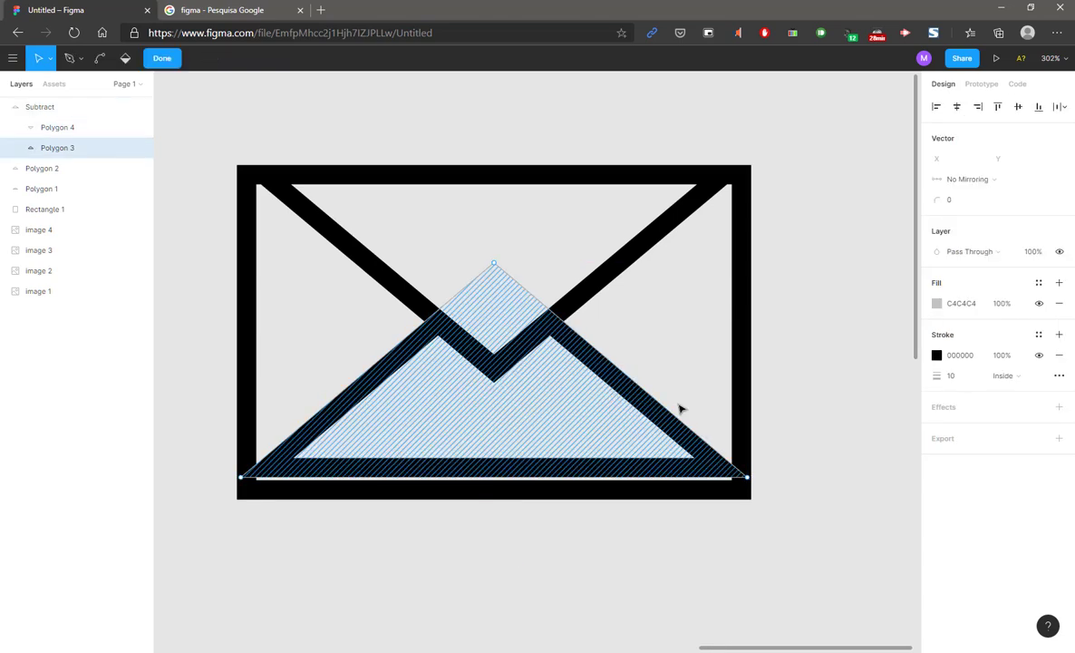
drag(200, 456, 798, 518)
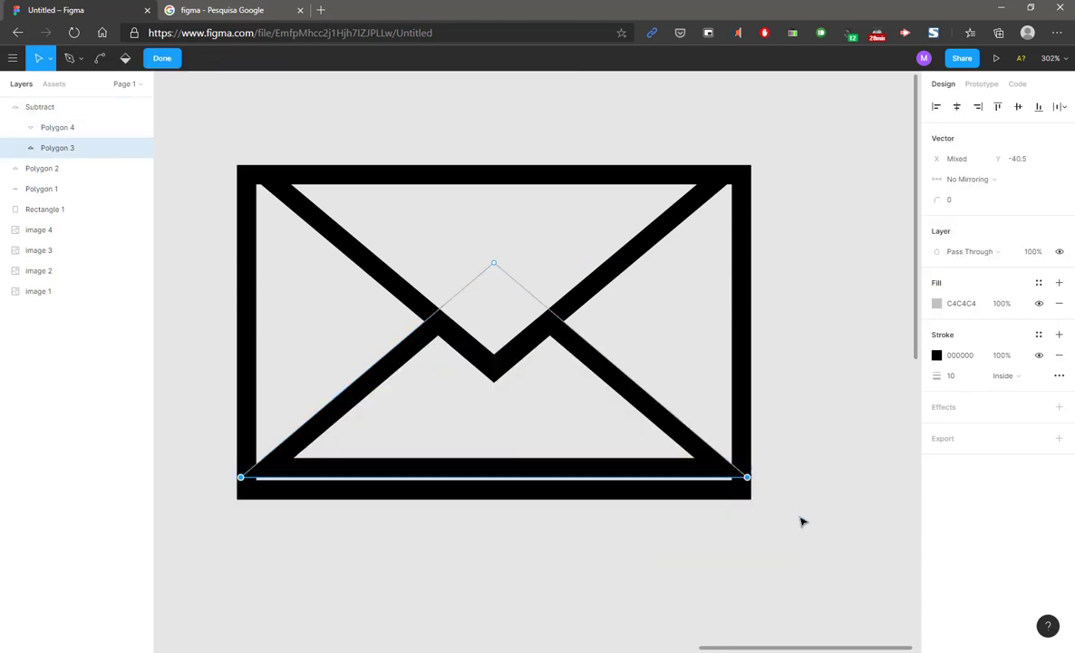
click(760, 483)
click(751, 484)
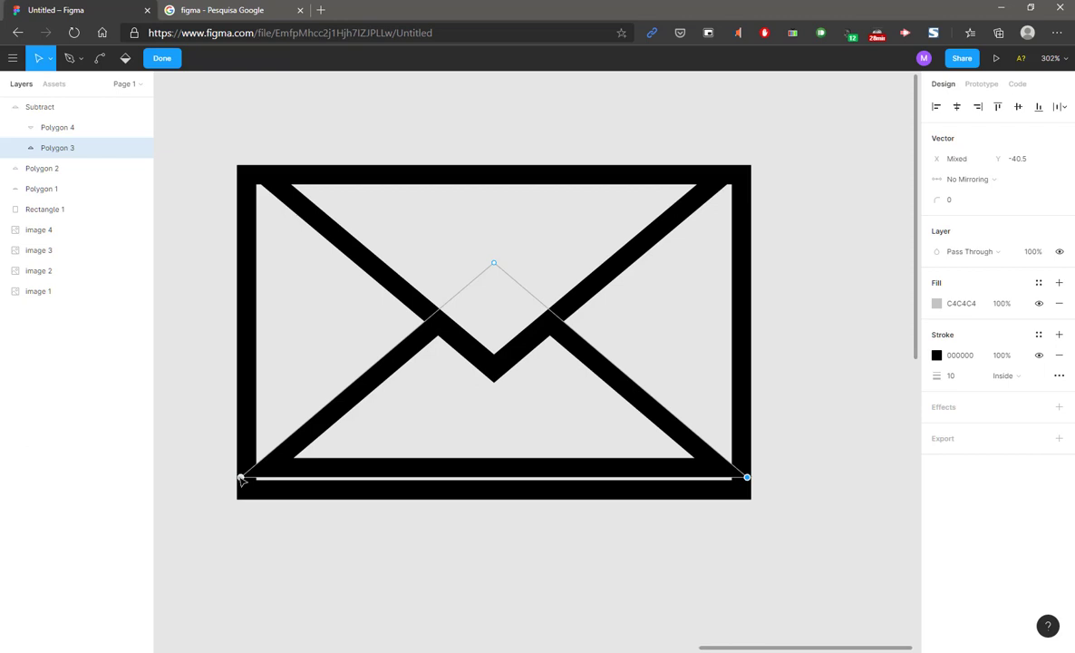
drag(241, 479, 243, 503)
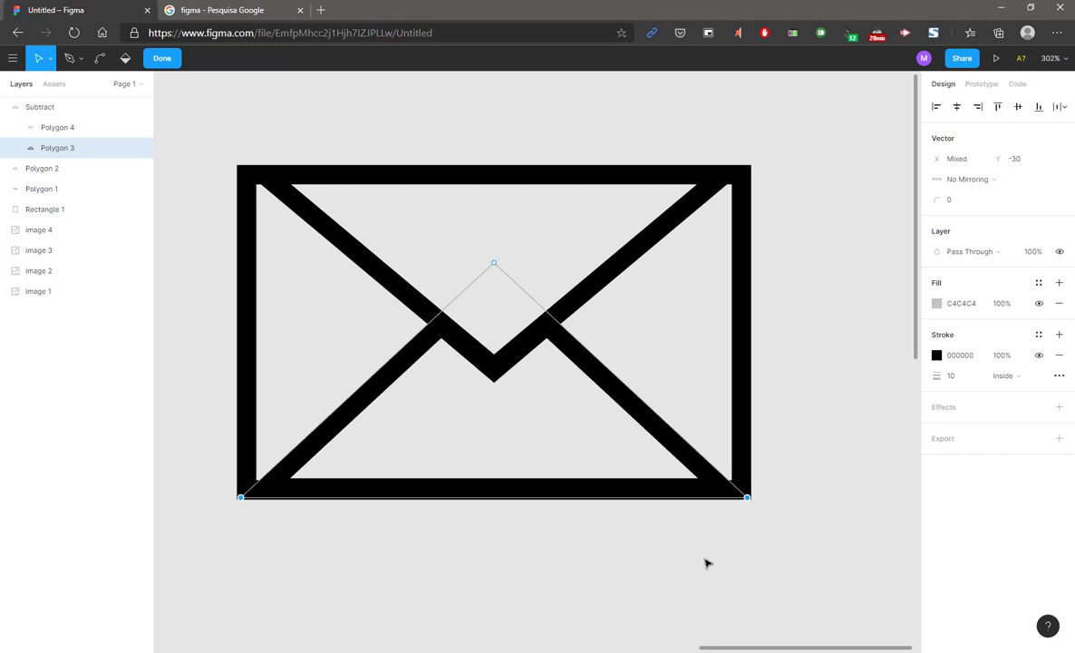
key(Escape)
click(809, 513)
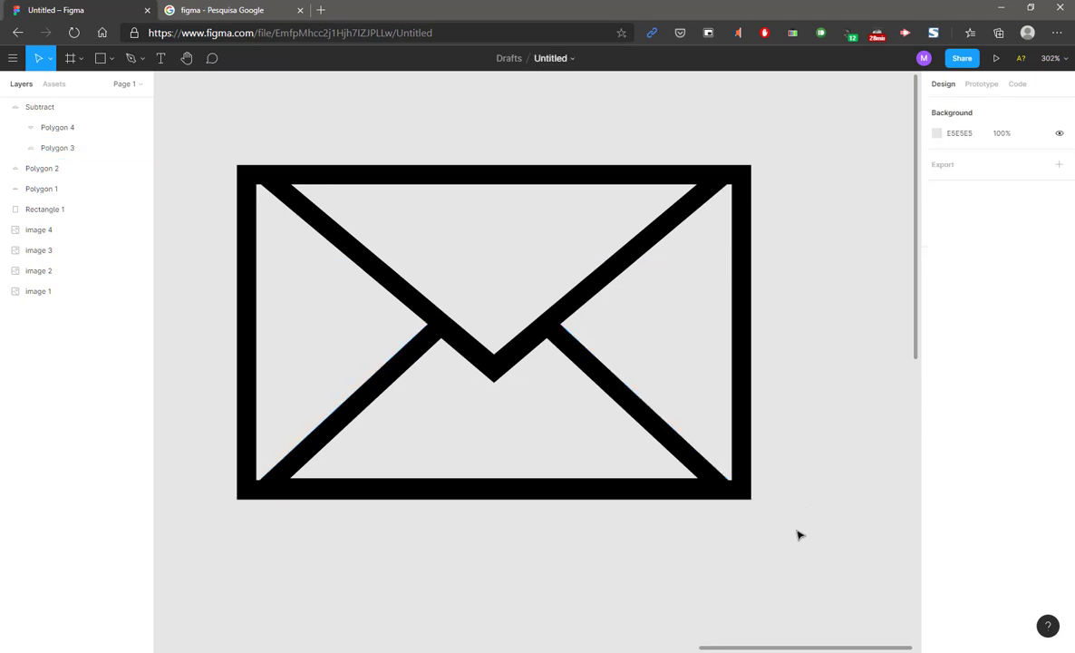
Duplicate all the envelope's shapes and place the copy beside the original at the same height.
scroll(734, 525, down, 5)
scroll(732, 527, down, 4)
drag(765, 536, 566, 413)
scroll(480, 381, up, 4)
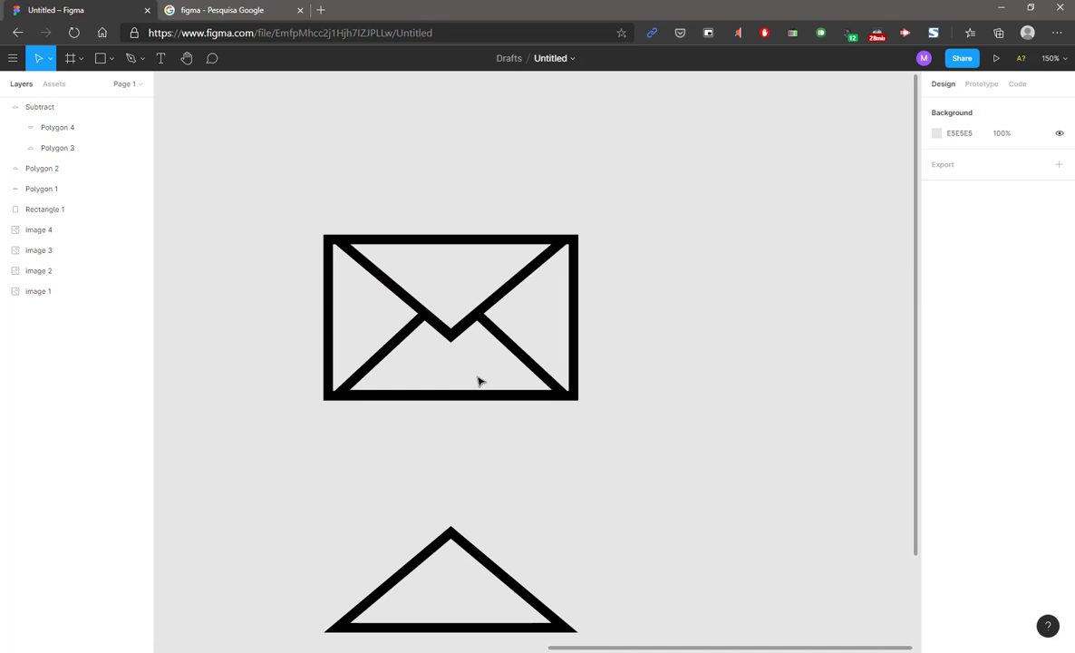
drag(512, 447, 459, 438)
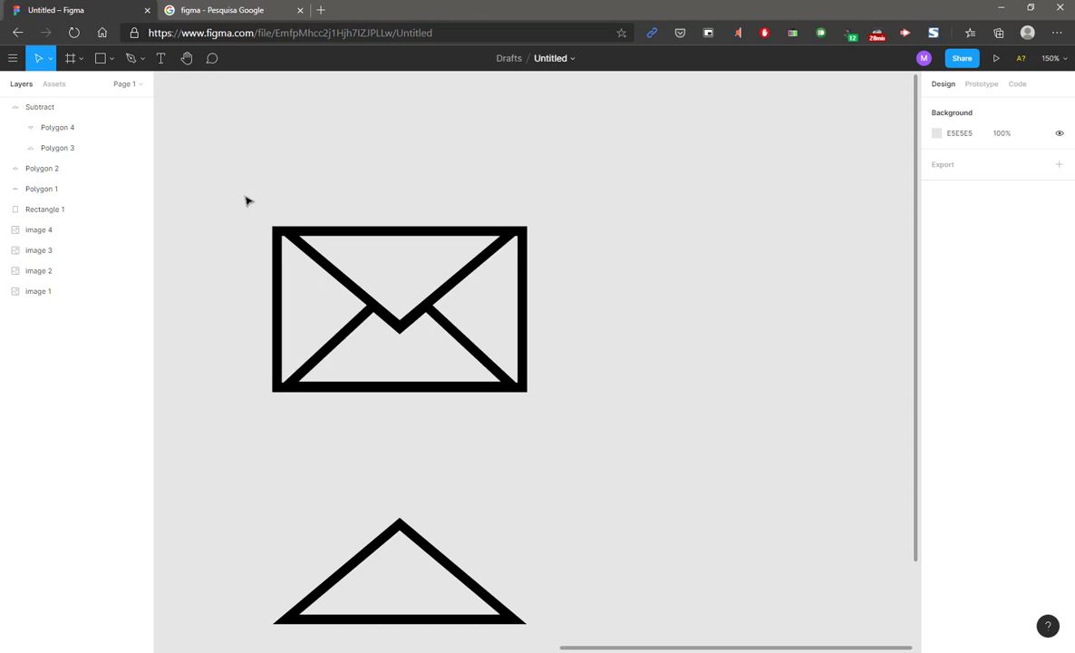
drag(319, 204, 449, 363)
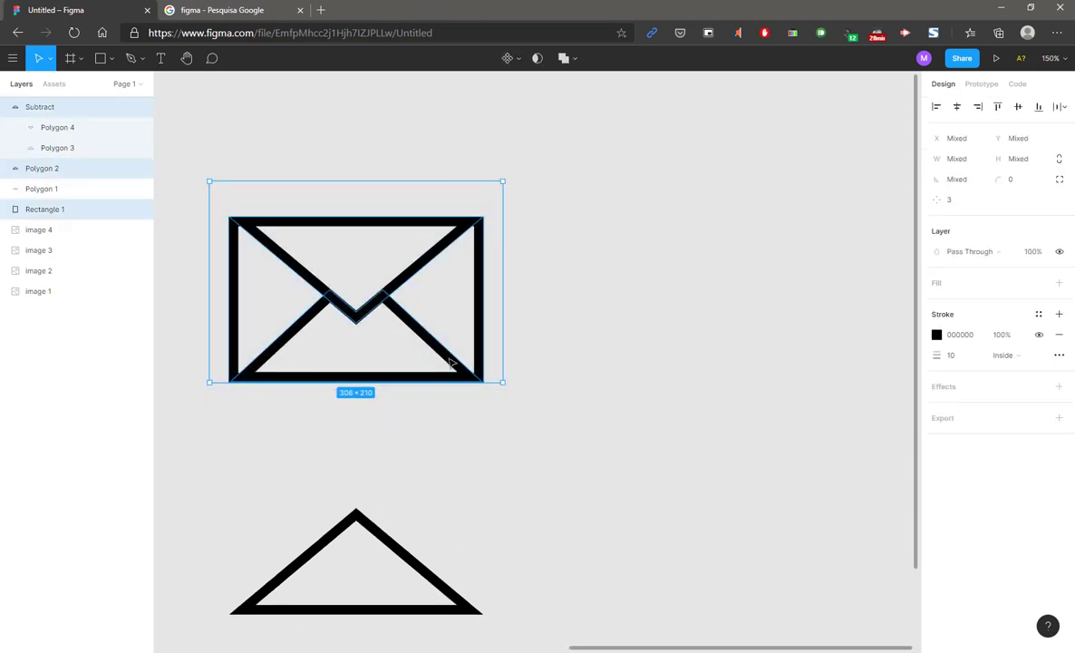
drag(341, 302, 346, 302)
click(589, 272)
drag(533, 210, 441, 257)
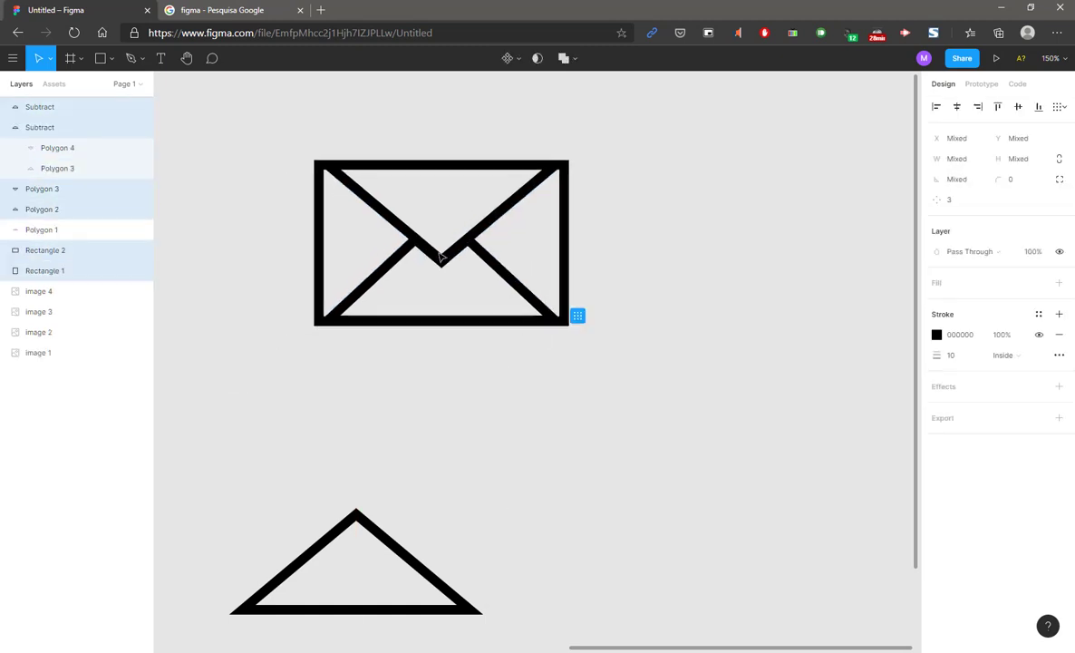
key(ctrl+z)
key(ctrl+v)
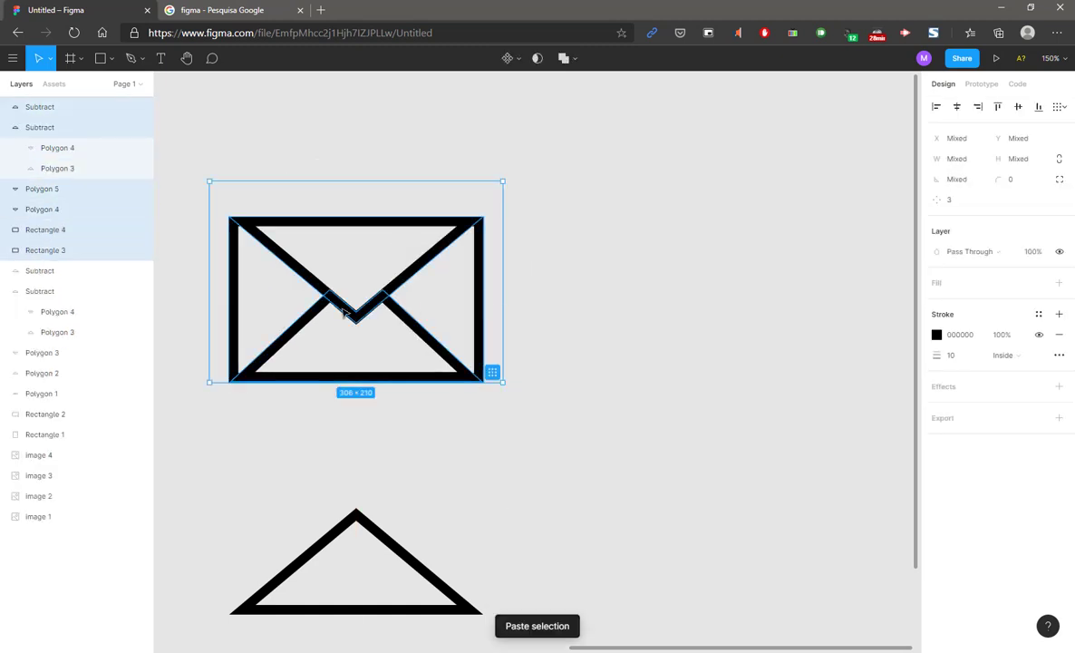
drag(335, 299, 637, 351)
Pull the surplus notched shape off the copied envelope and delete it.
click(653, 434)
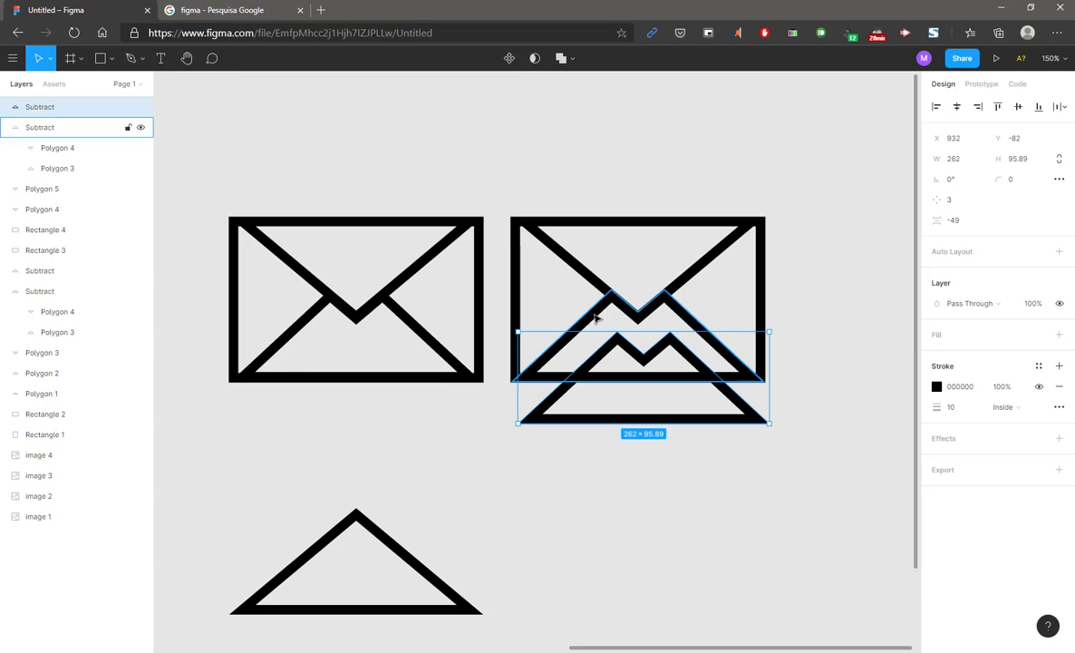
drag(549, 409, 542, 437)
key(Delete)
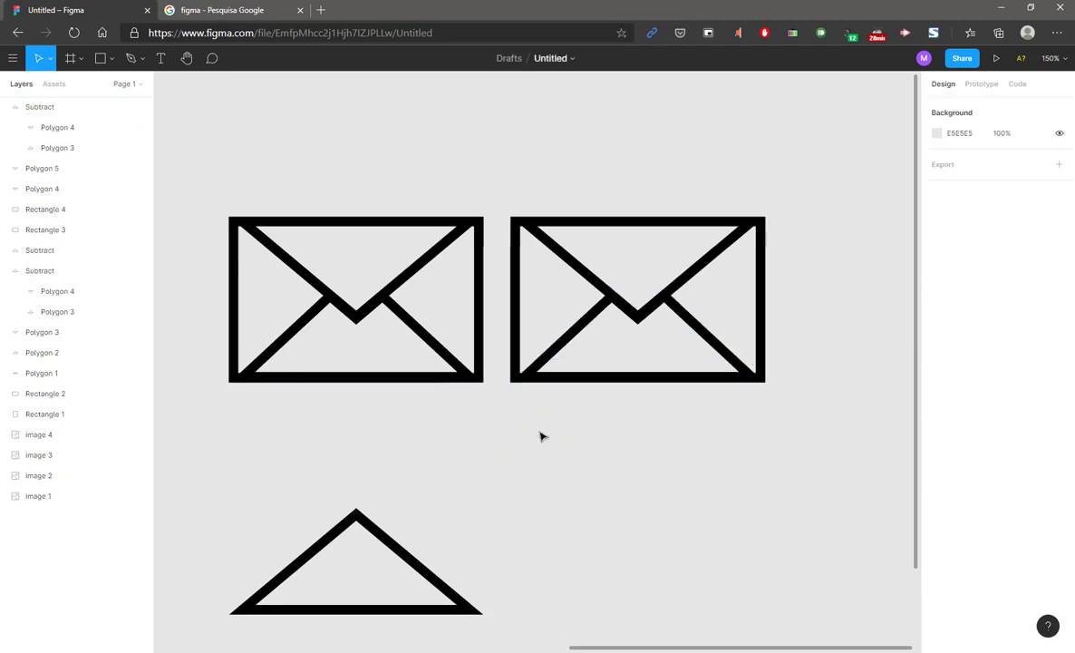
Delete the surplus notched shape, upper triangle and rectangle stacked on the original envelope.
drag(432, 343, 466, 450)
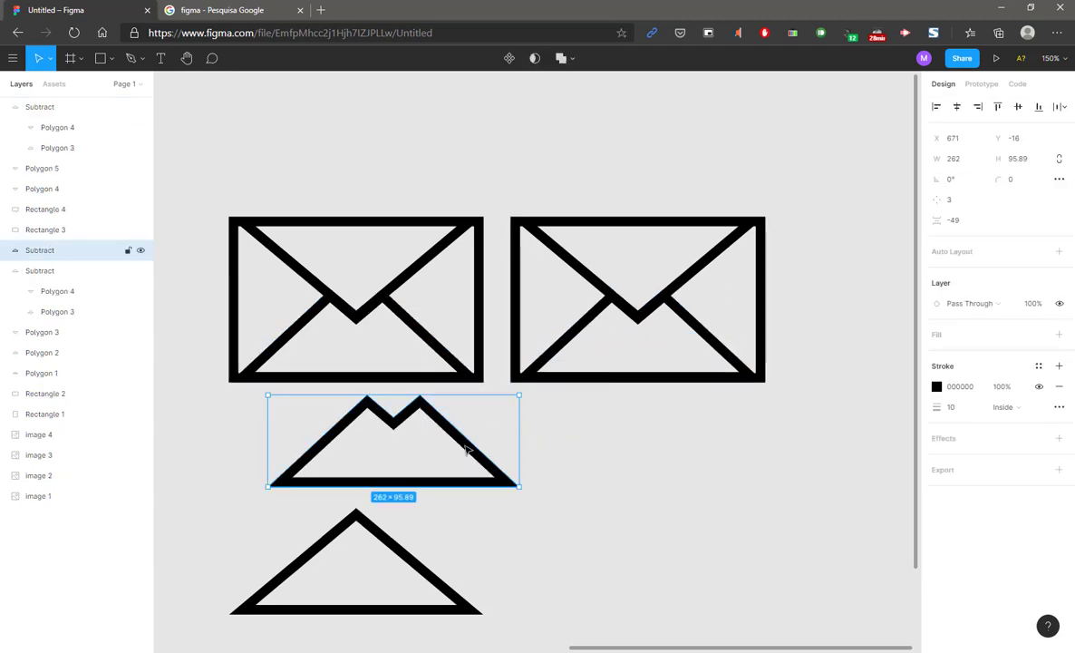
key(Delete)
drag(422, 258, 373, 177)
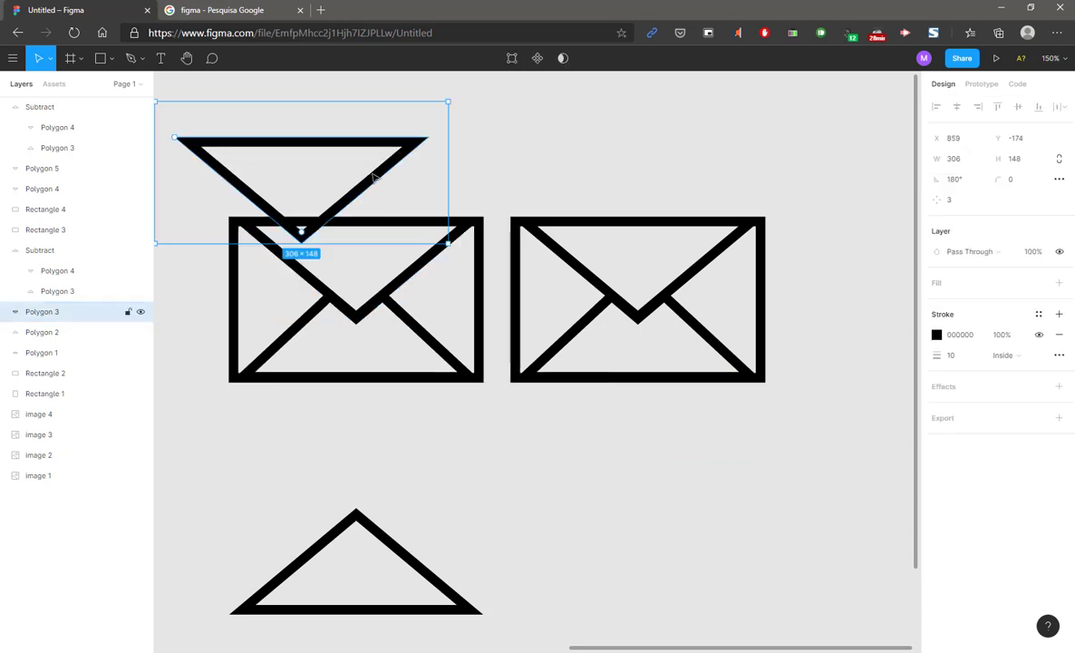
key(Delete)
drag(479, 351, 491, 450)
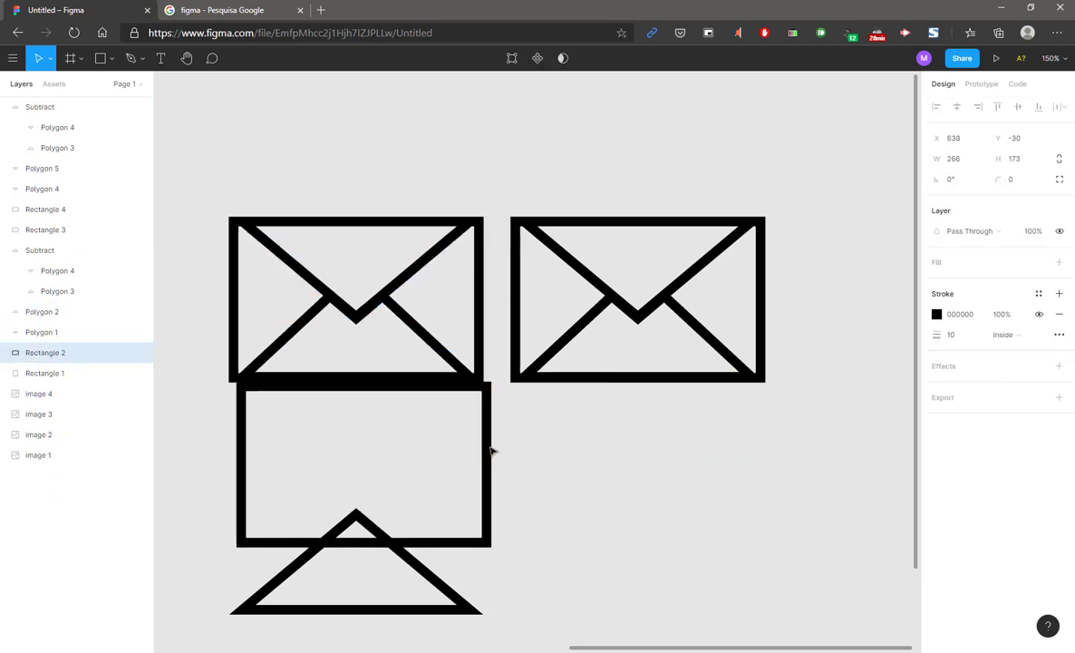
key(Delete)
Check the original envelope for leftover duplicates by moving its notched shape and upper triangle aside and undoing each move.
drag(410, 317, 366, 404)
key(ctrl+z)
drag(428, 250, 346, 141)
key(ctrl+z)
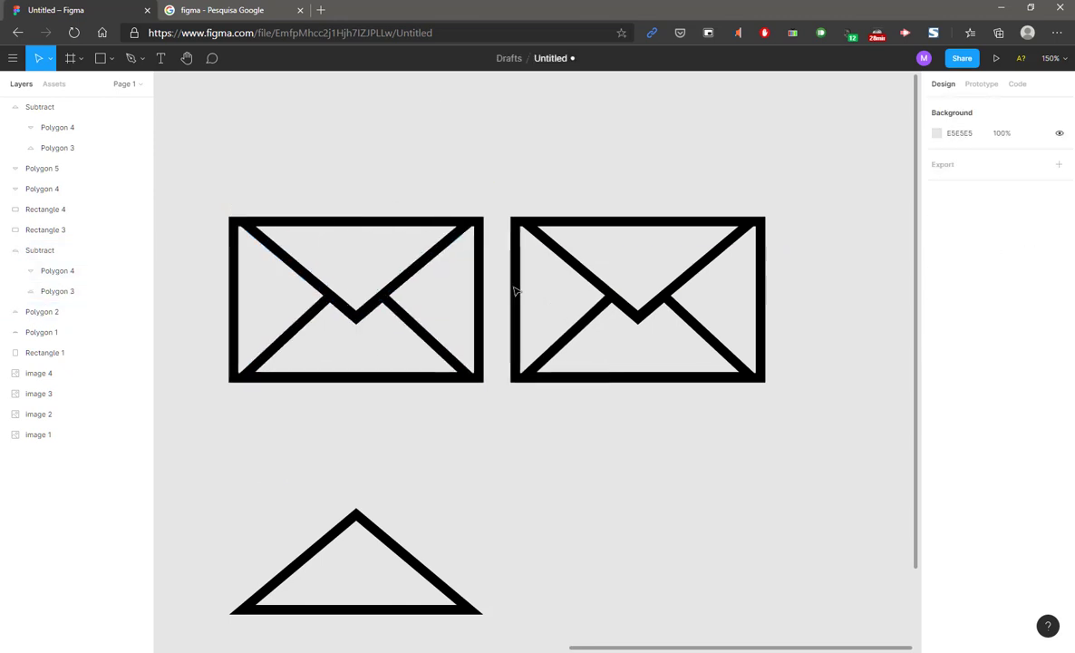
Delete the surplus upper triangle and rectangle stacked on the copied envelope.
click(619, 311)
drag(619, 311, 518, 168)
key(ctrl+z)
key(Delete)
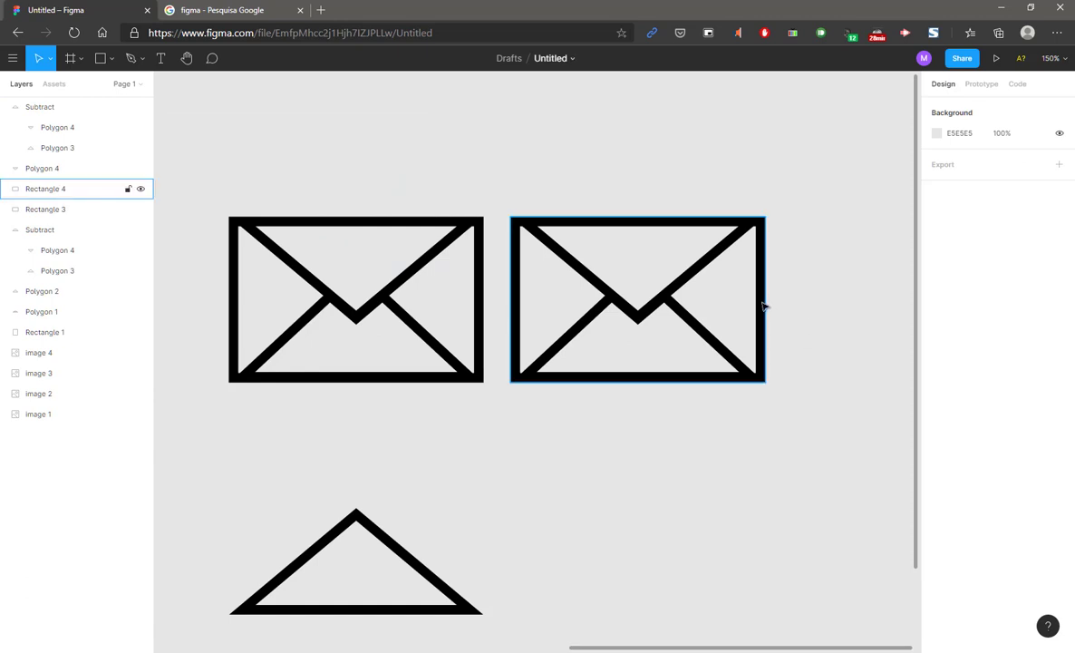
drag(763, 305, 821, 459)
key(Delete)
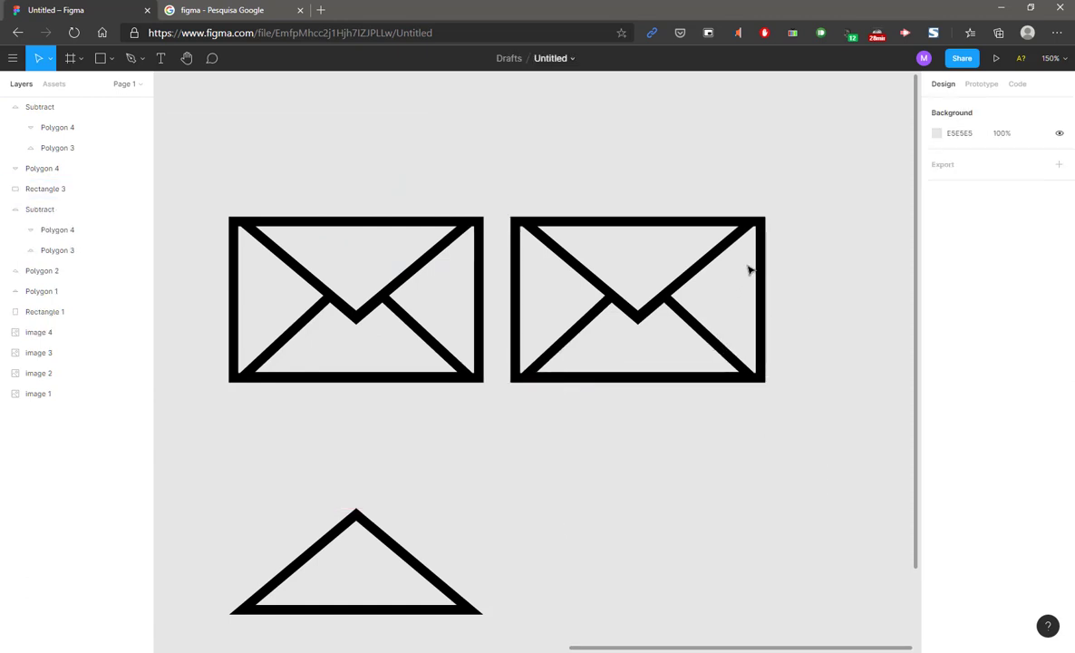
Add a solid light cyan fill, 93FFFF, to all shapes of the copied envelope.
drag(799, 186, 508, 404)
click(938, 285)
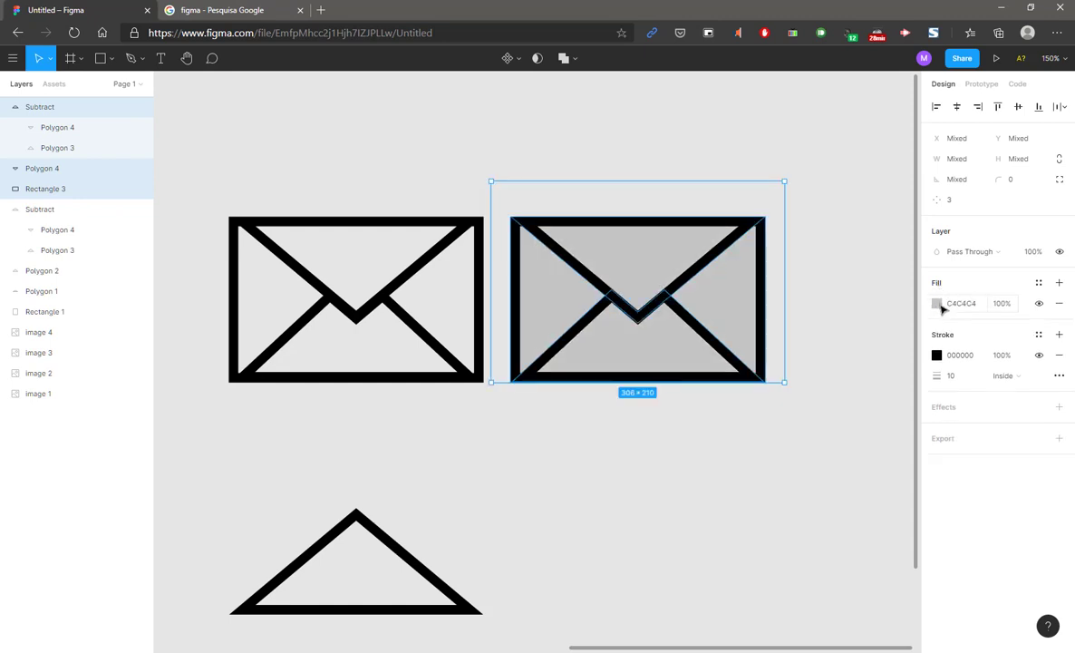
click(937, 305)
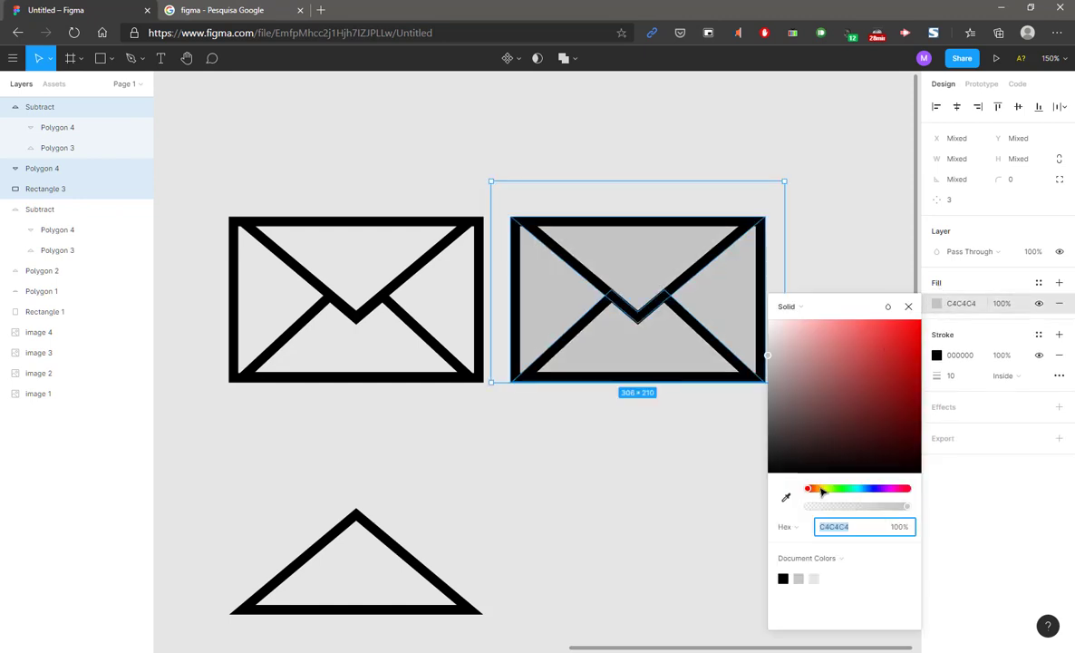
drag(813, 490, 828, 492)
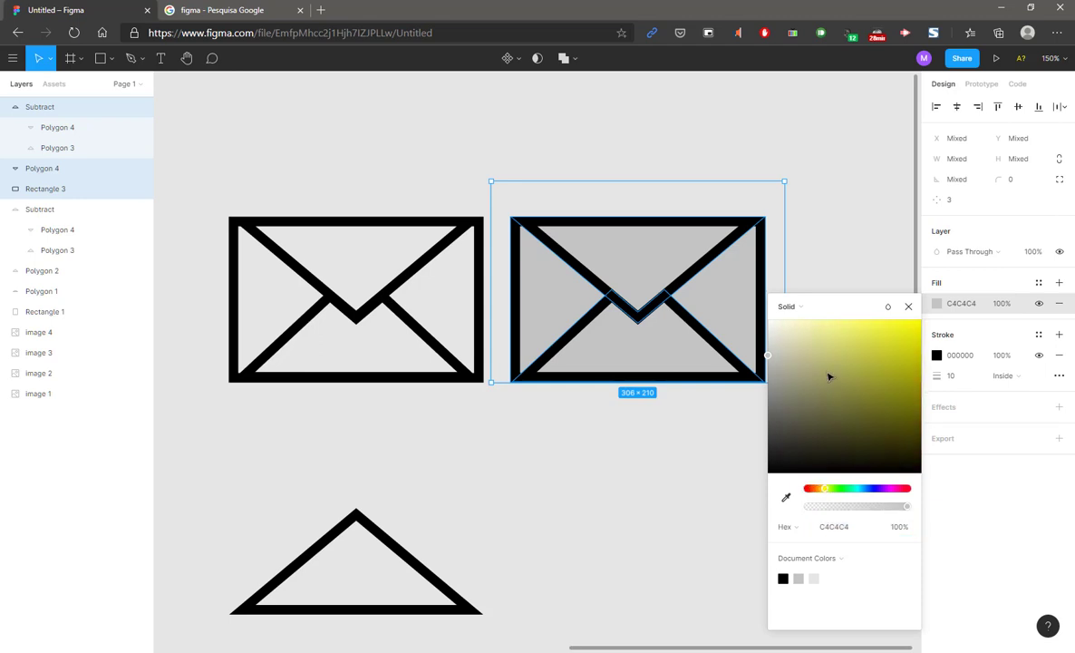
drag(827, 377, 883, 315)
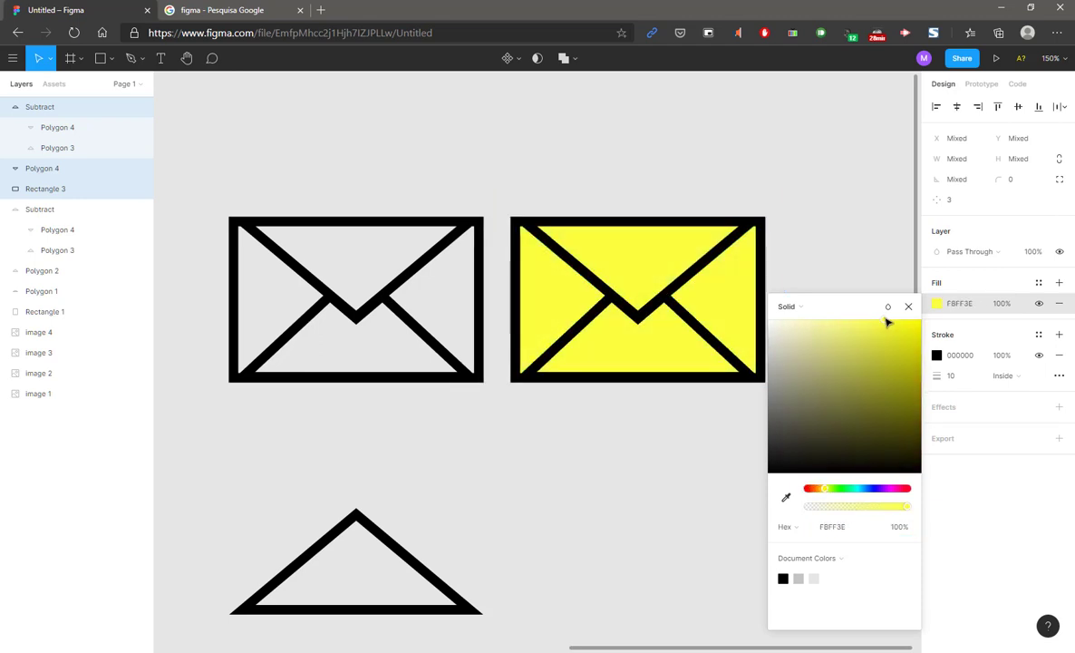
drag(829, 490, 857, 490)
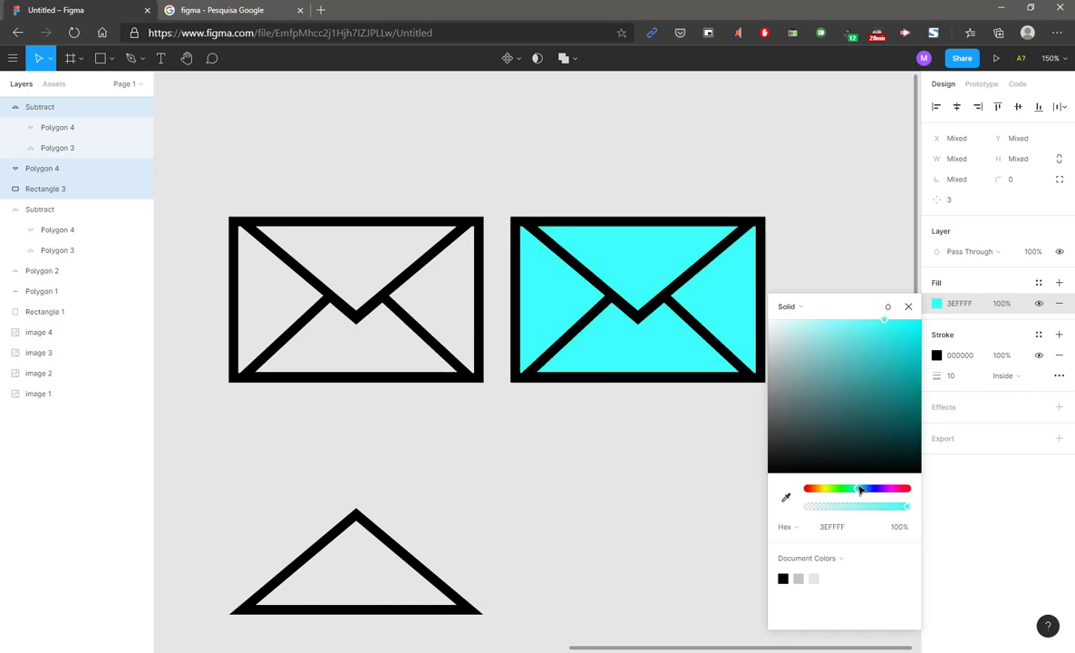
drag(876, 340, 836, 319)
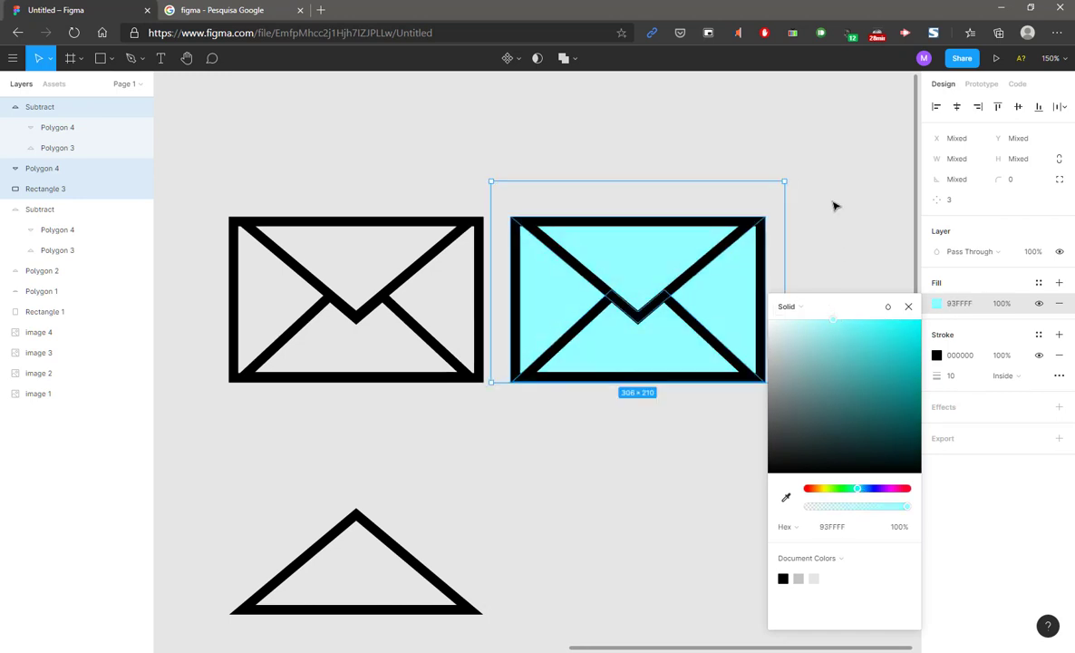
click(835, 206)
scroll(478, 278, down, 5)
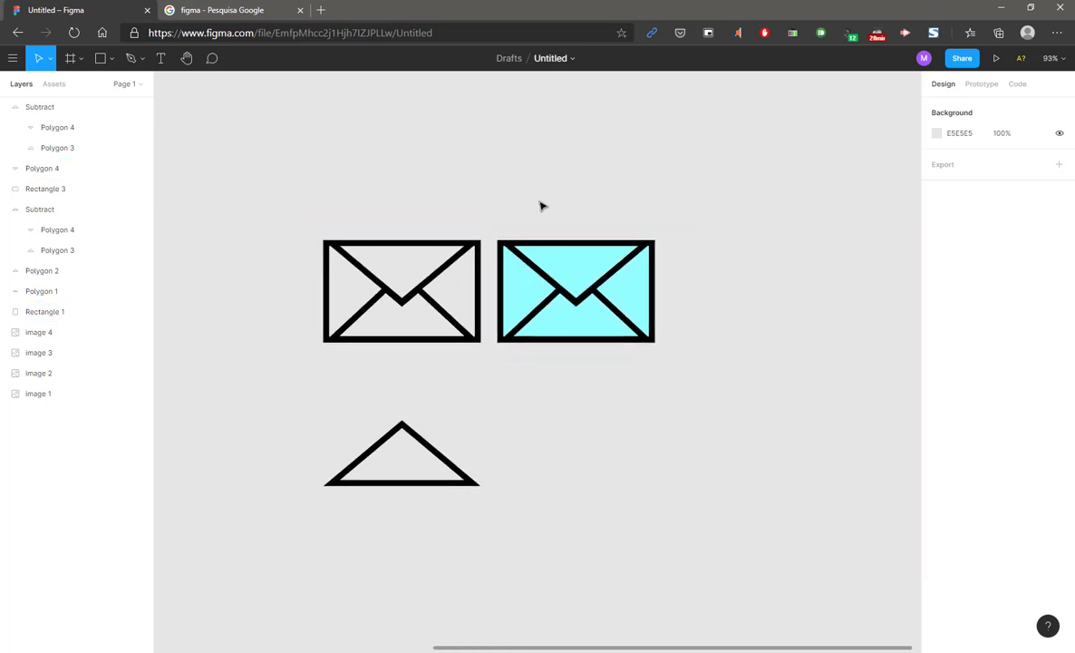
Move the cyan-filled envelope slightly further away from the unfilled original envelope.
scroll(541, 206, right, 3)
drag(620, 207, 431, 357)
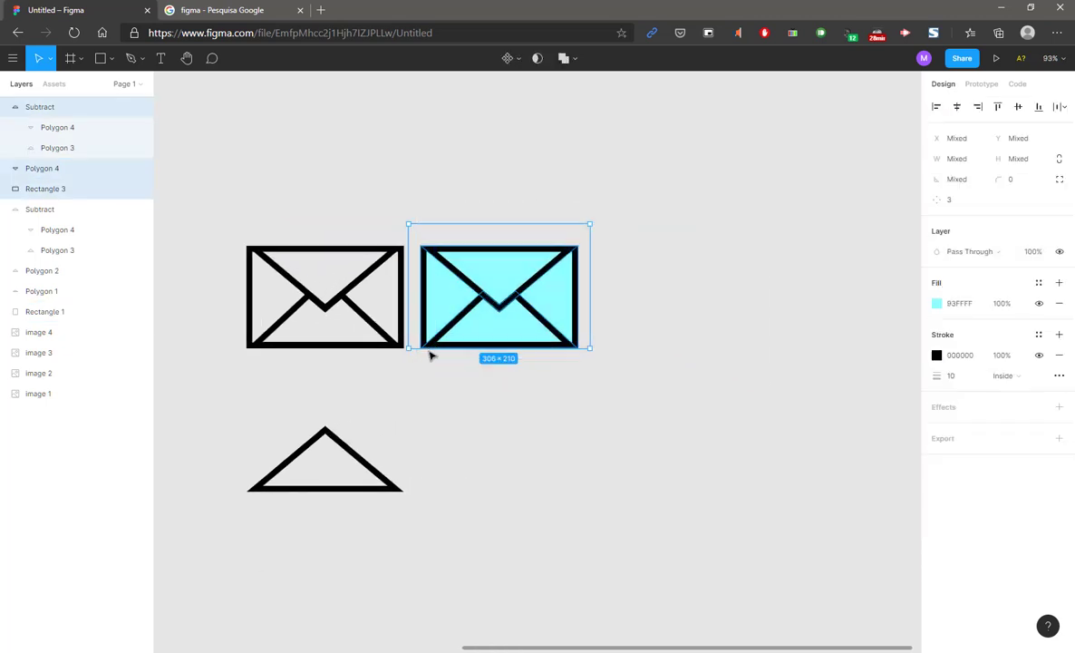
drag(446, 304, 461, 309)
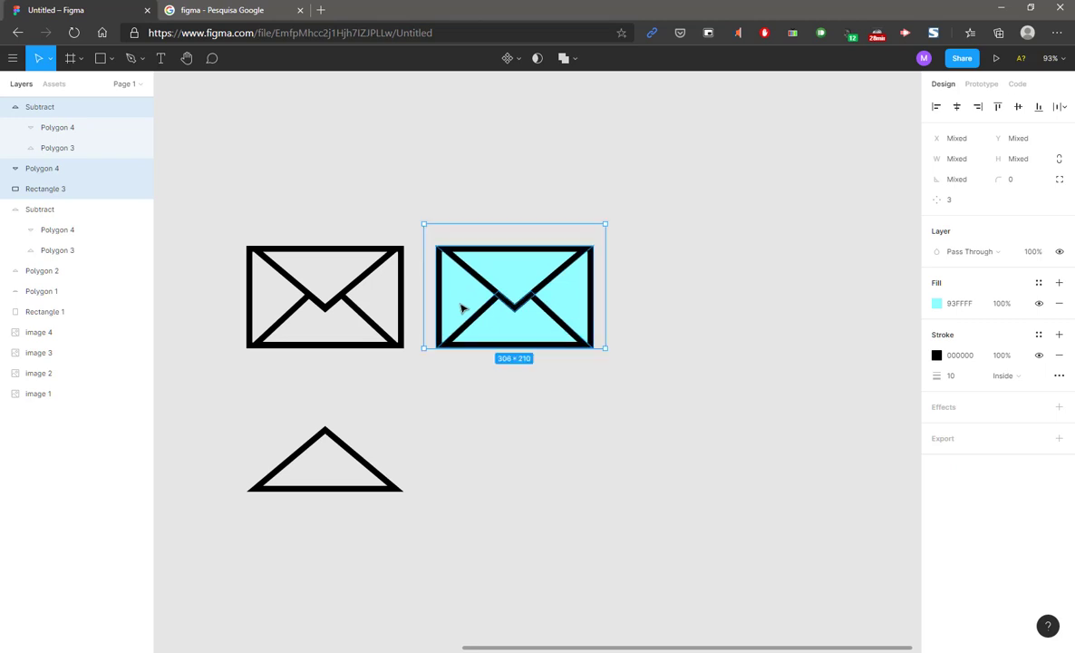
click(515, 384)
drag(537, 379, 503, 397)
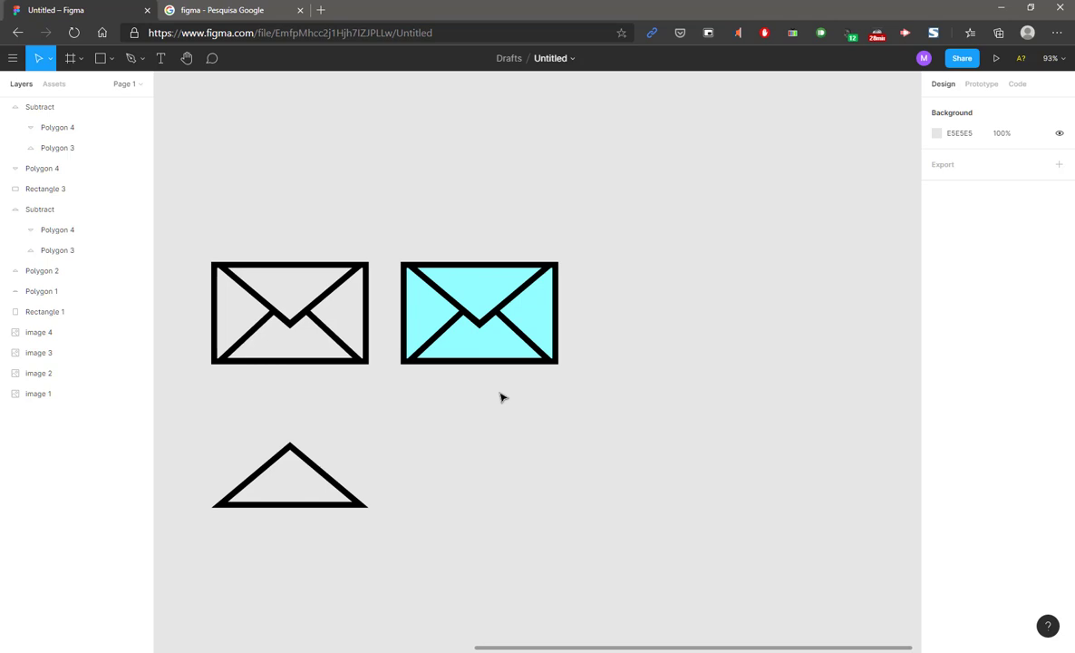
drag(500, 393, 464, 420)
scroll(450, 361, up, 2)
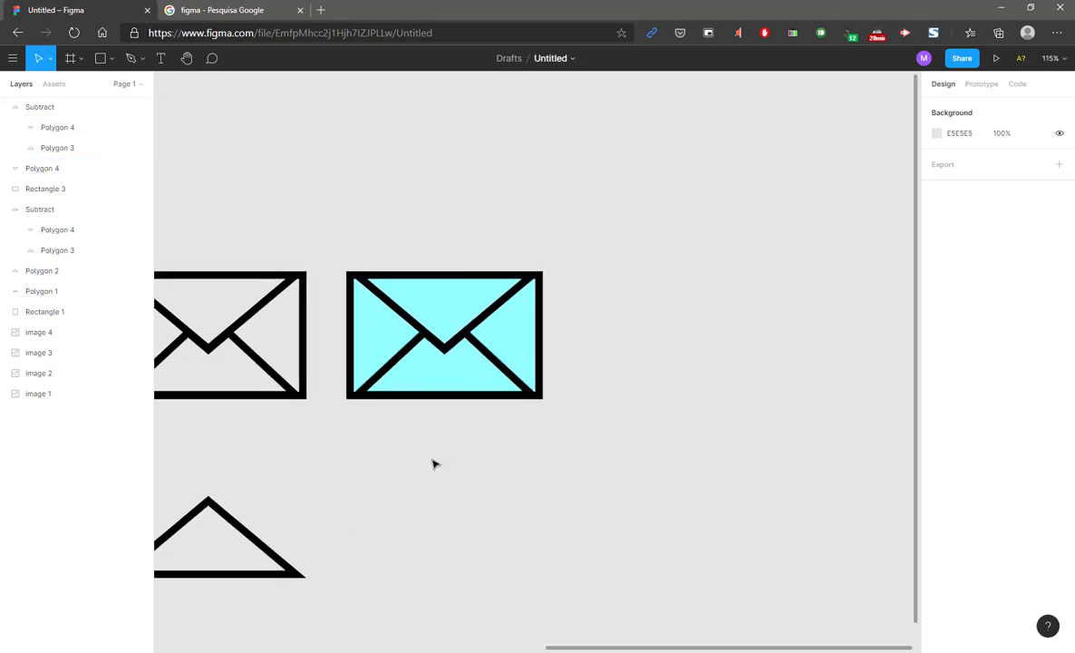
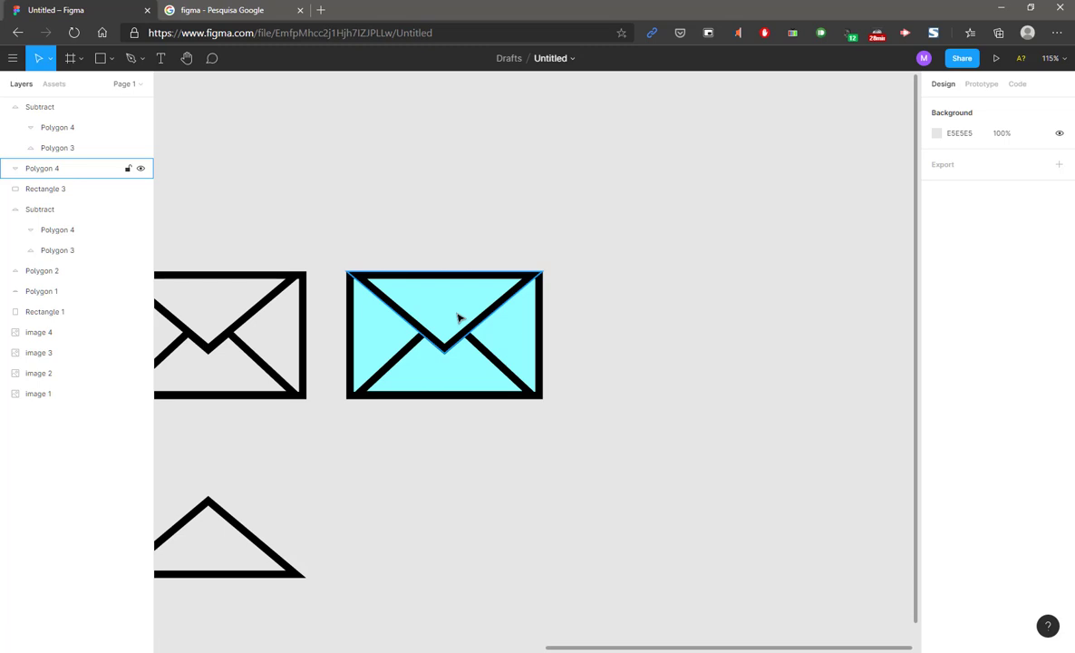
Try a grey fill on the cyan envelope's rectangle and a dark teal fill, 077E7E, on its lower flap.
click(513, 334)
click(937, 283)
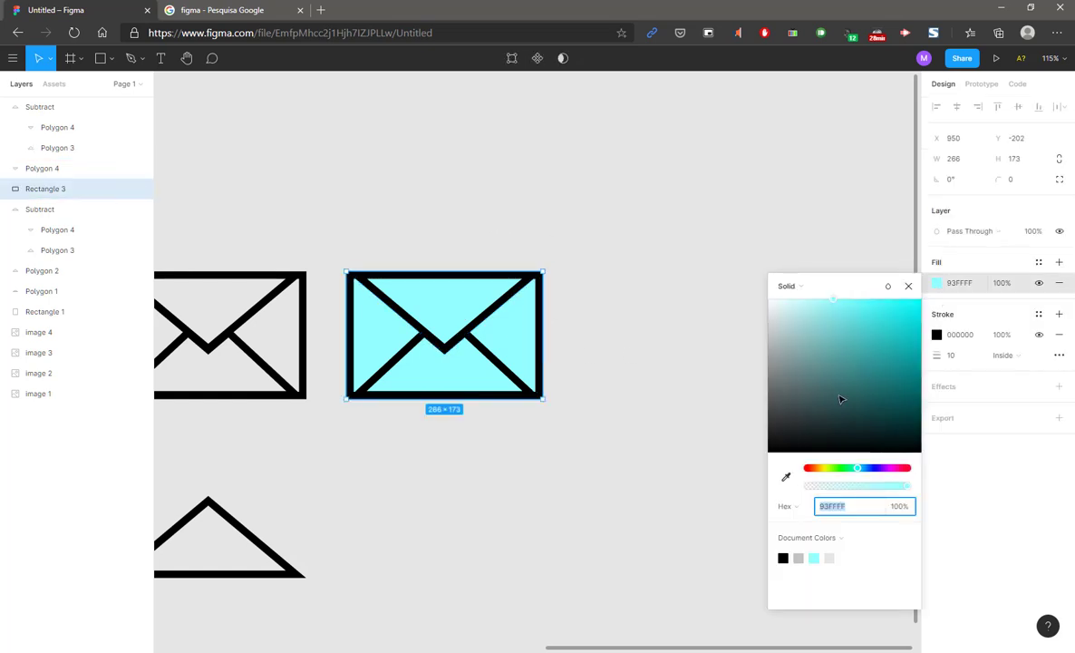
drag(807, 372, 773, 372)
click(468, 372)
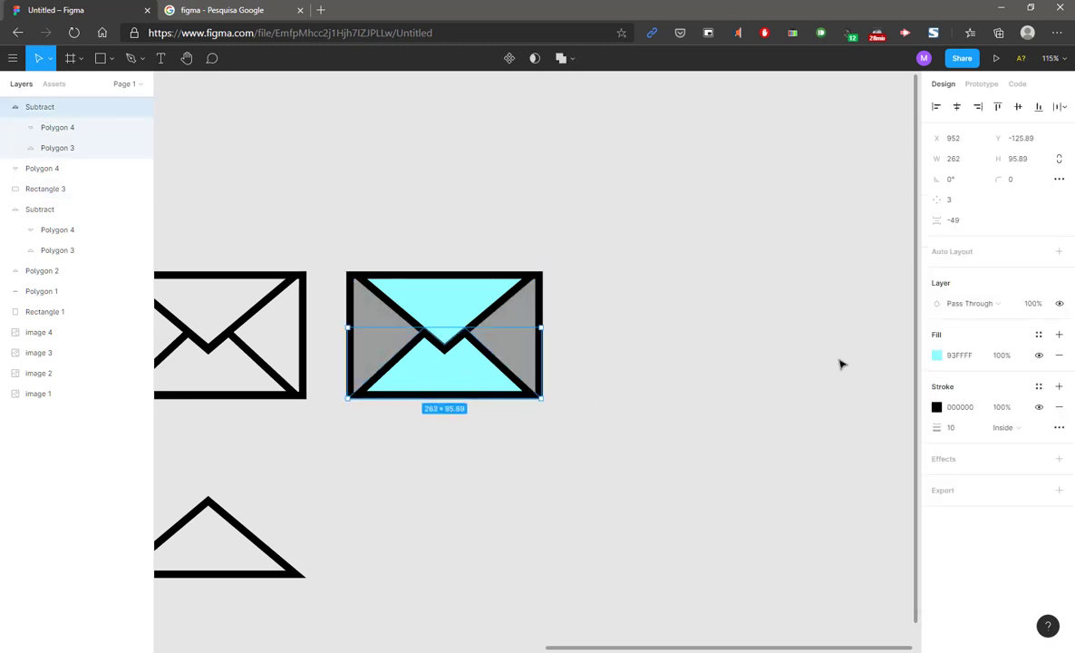
click(937, 355)
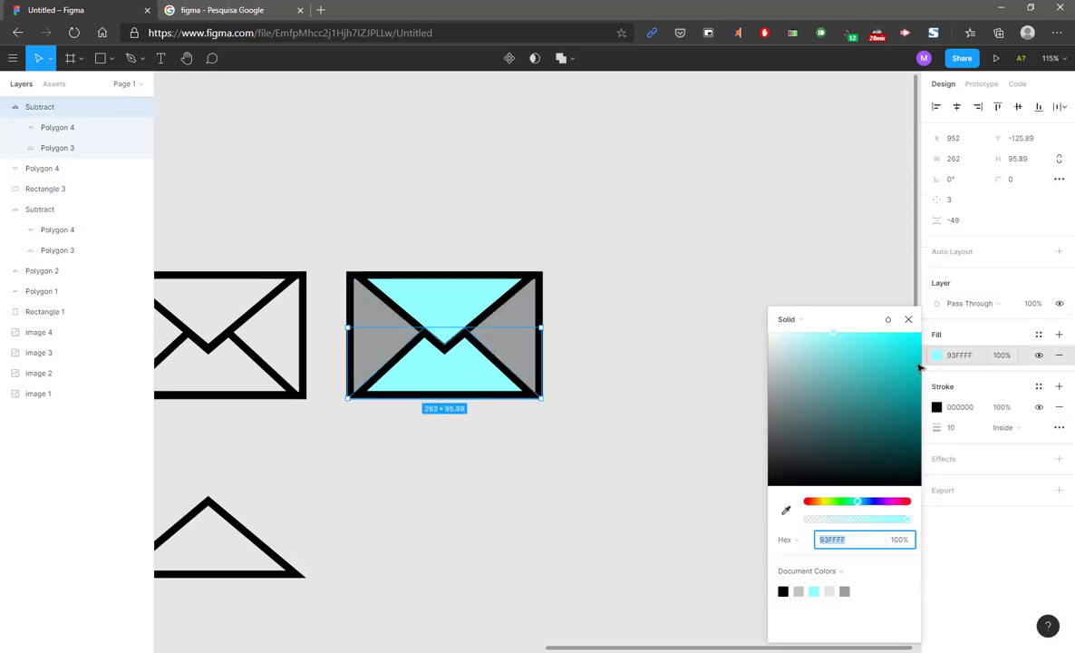
drag(857, 345, 910, 413)
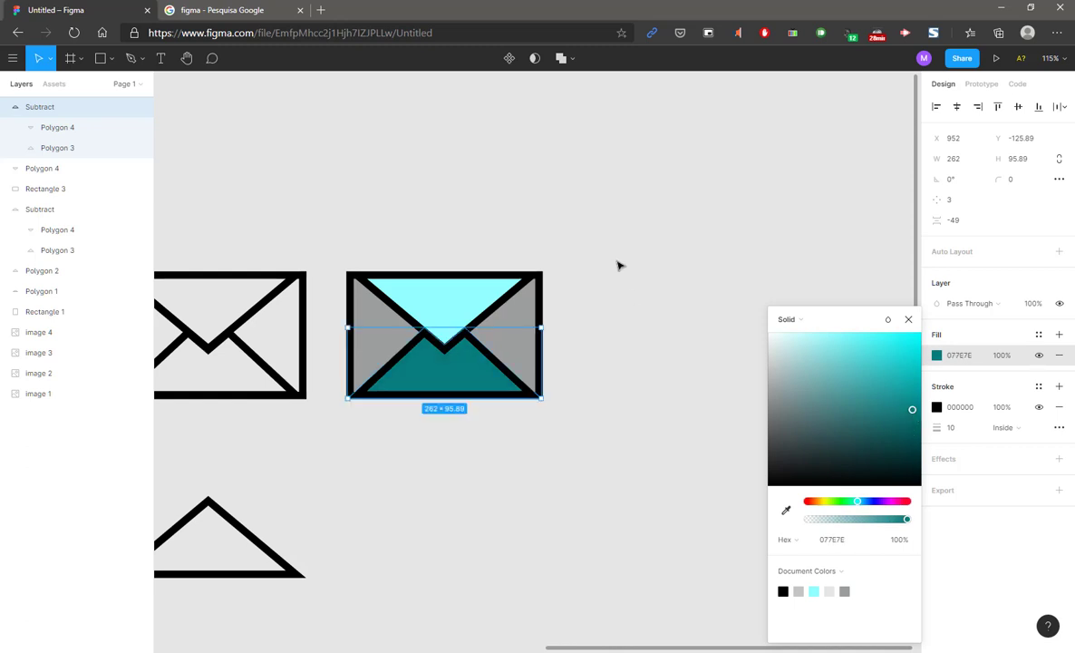
Undo the teal fill of the lower flap and the grey fill of the envelope's rectangle.
click(691, 266)
key(ctrl+z)
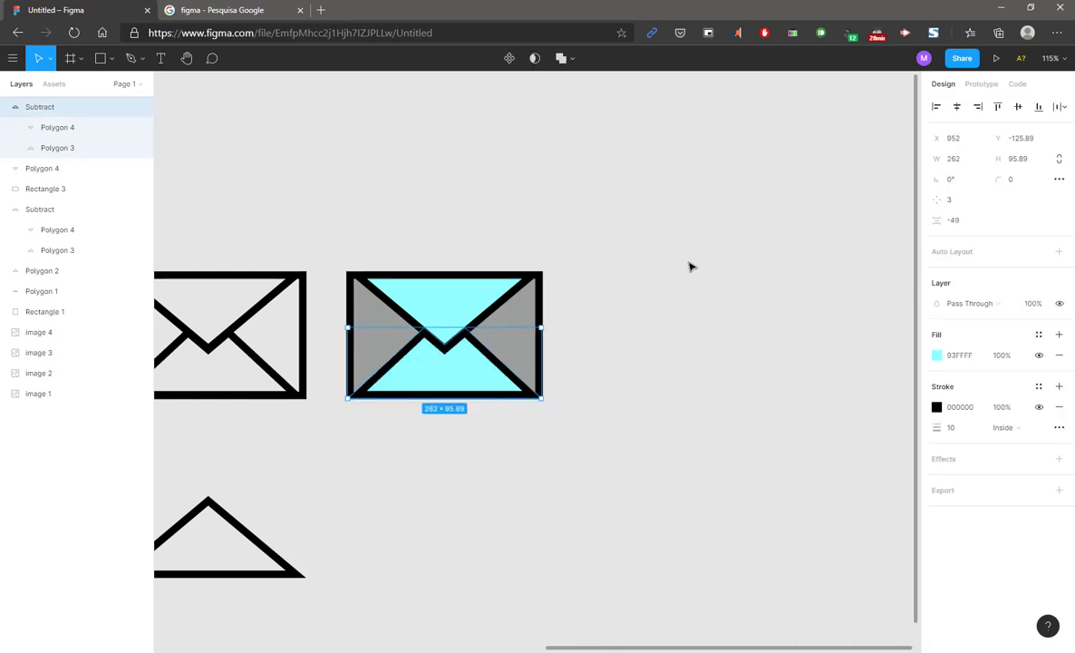
key(ctrl+z)
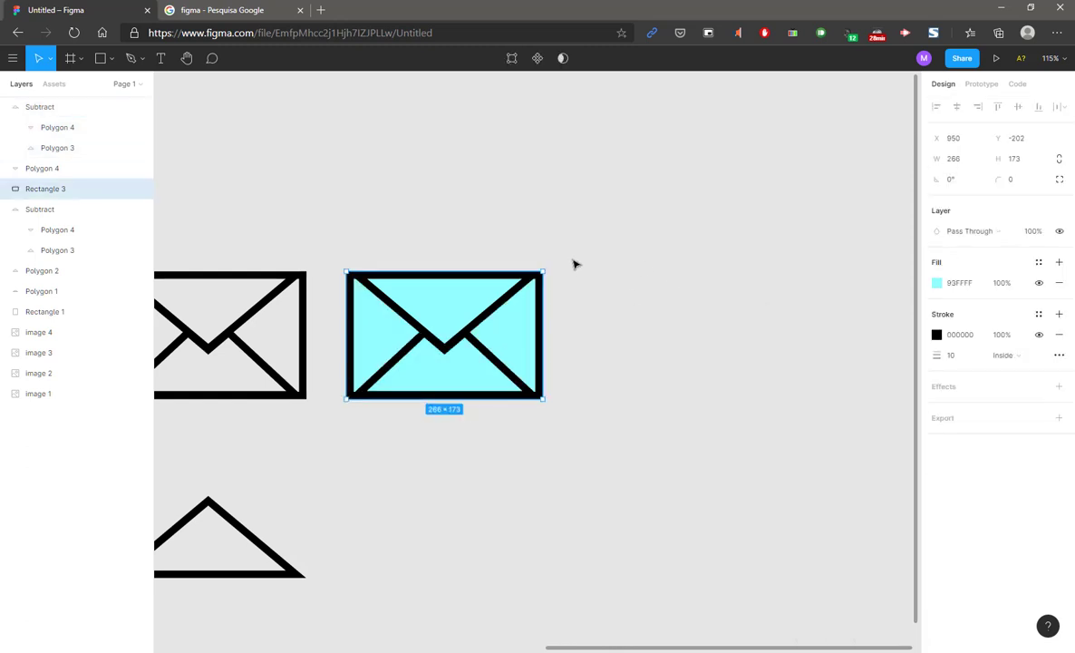
Duplicate the complete cyan envelope and place the copy beside it as a third envelope in the row.
drag(598, 226, 354, 376)
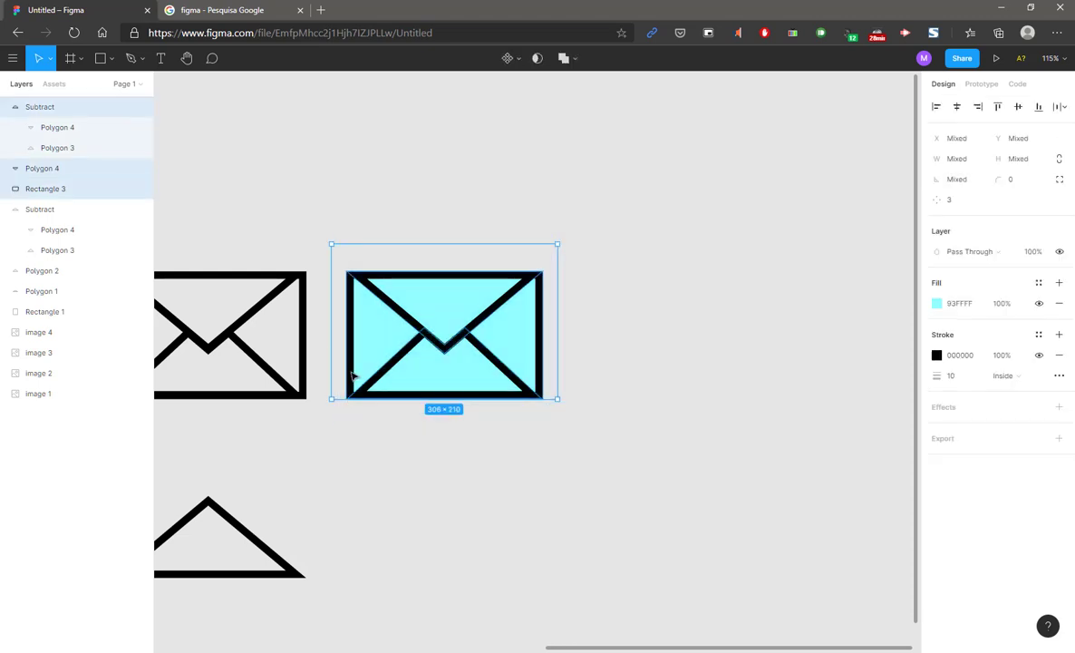
key(ctrl+c)
key(ctrl+v)
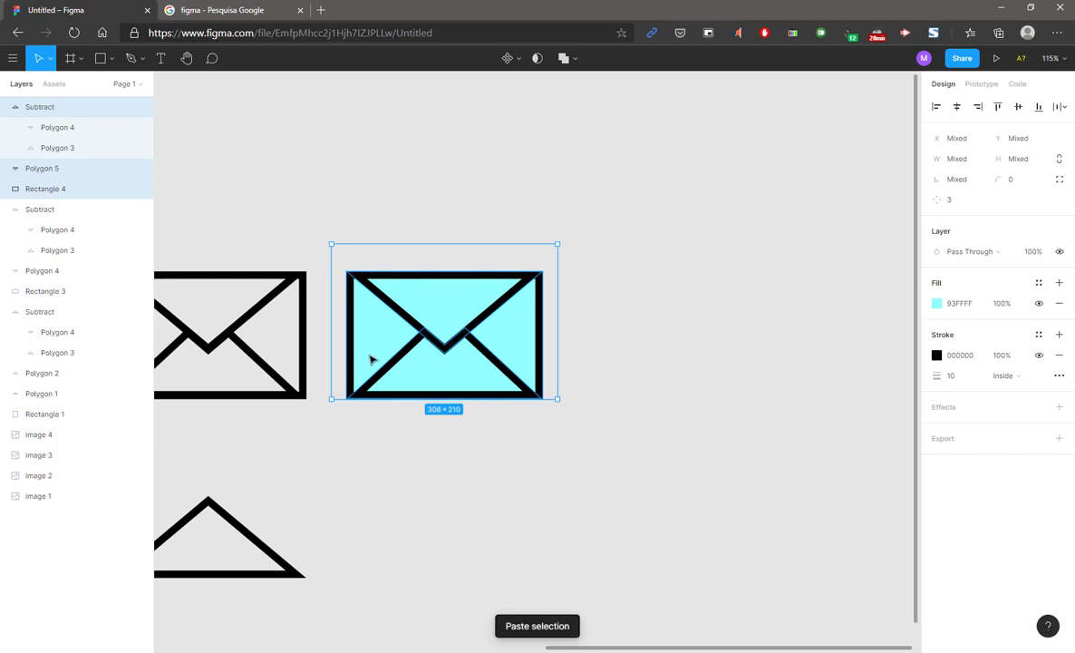
drag(370, 356, 594, 346)
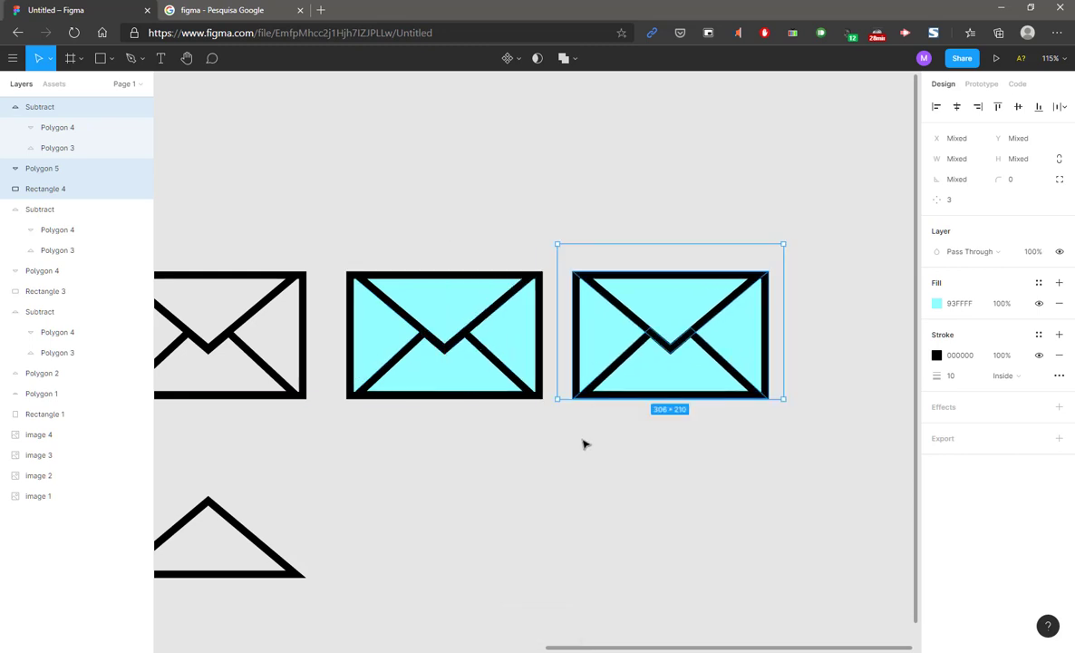
click(533, 425)
Delete the leftover loose triangle below the unfilled envelope.
scroll(533, 425, down, 5)
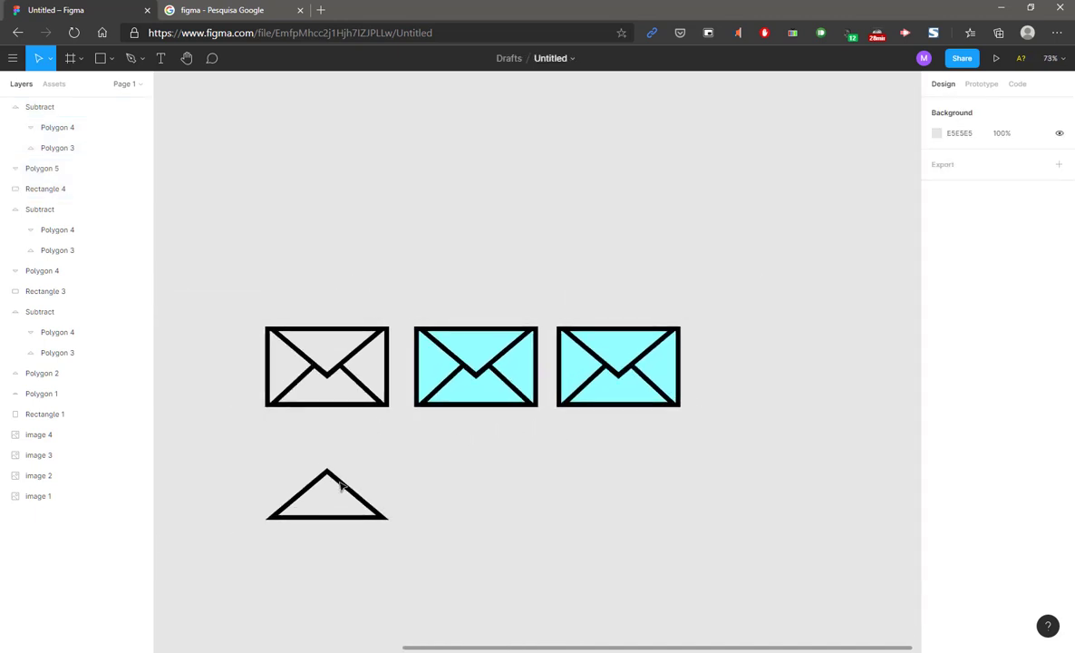
drag(340, 487, 383, 510)
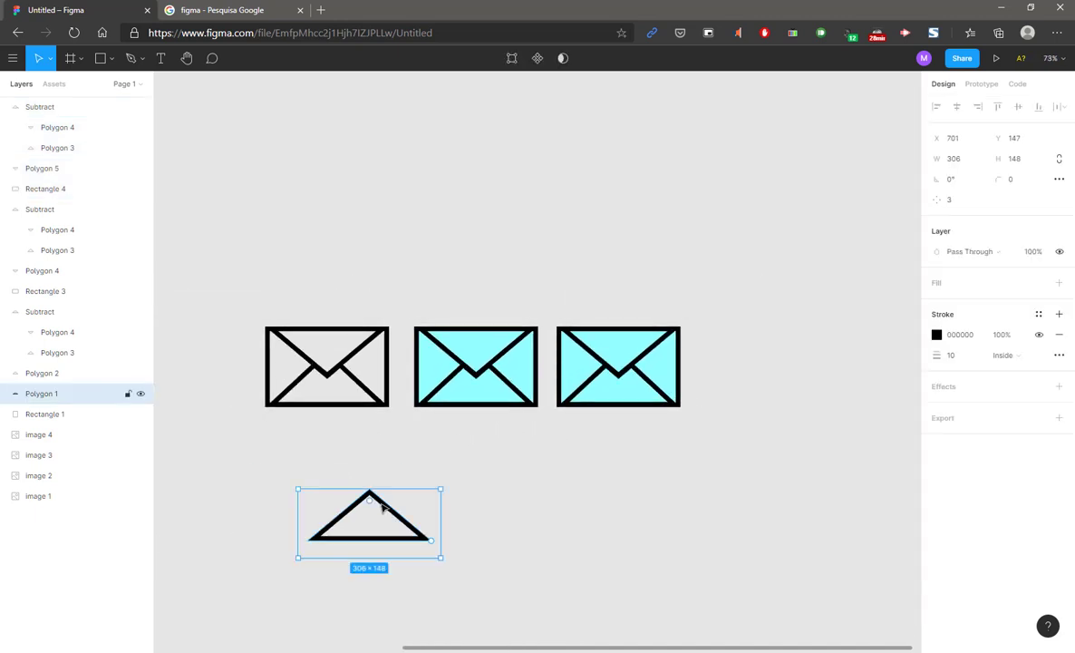
key(Delete)
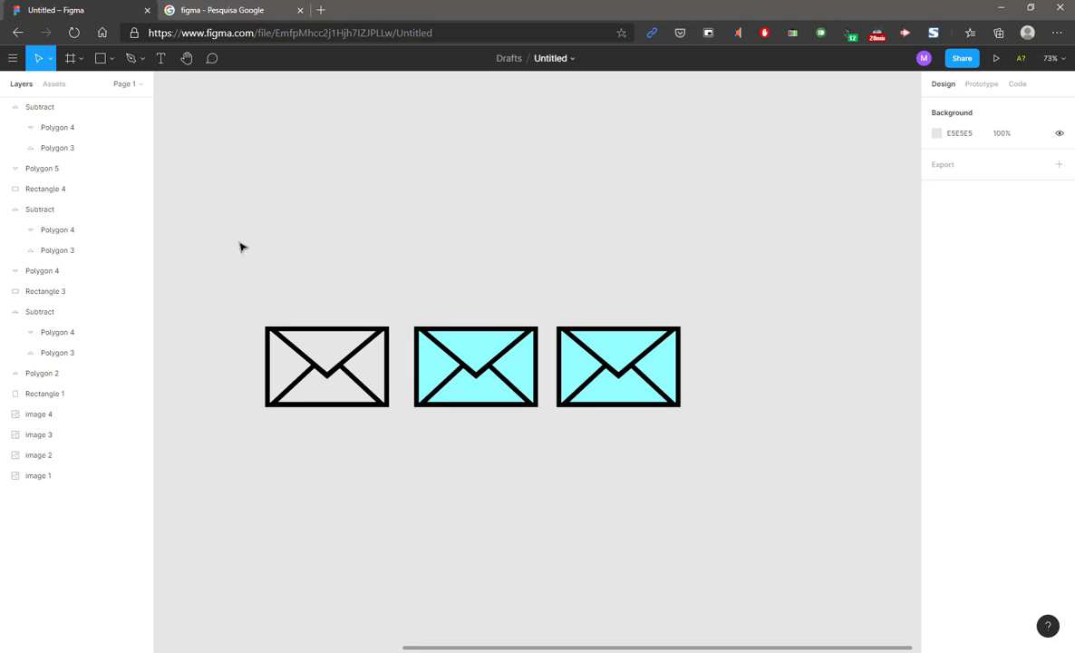
Draw a new frame about 631 × 654 to the right of the three envelopes.
scroll(384, 251, down, 3)
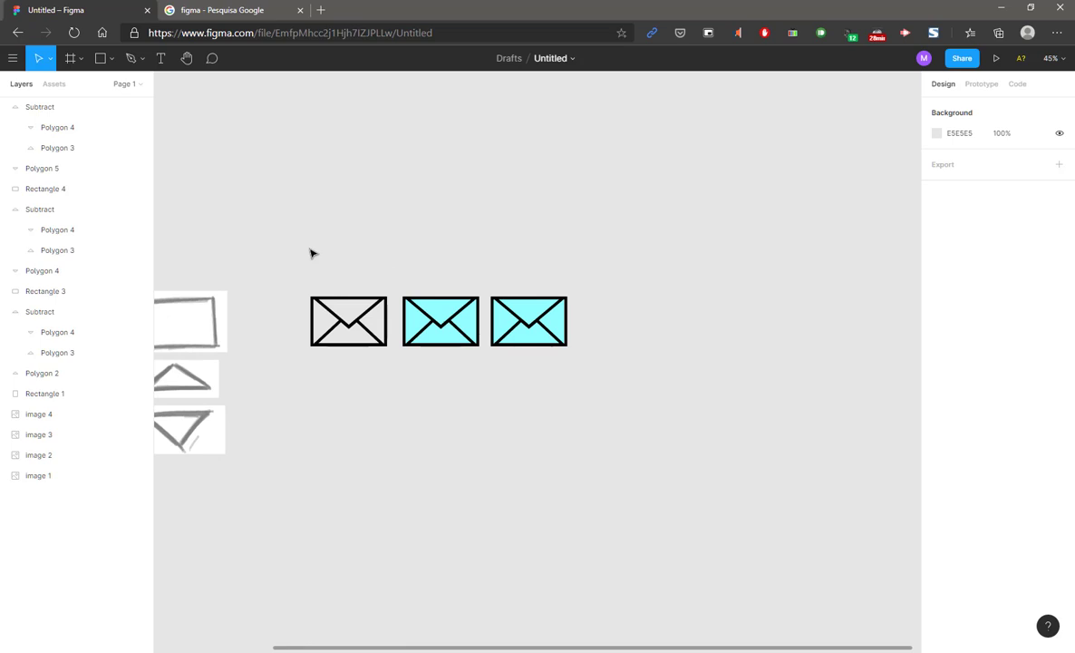
click(81, 62)
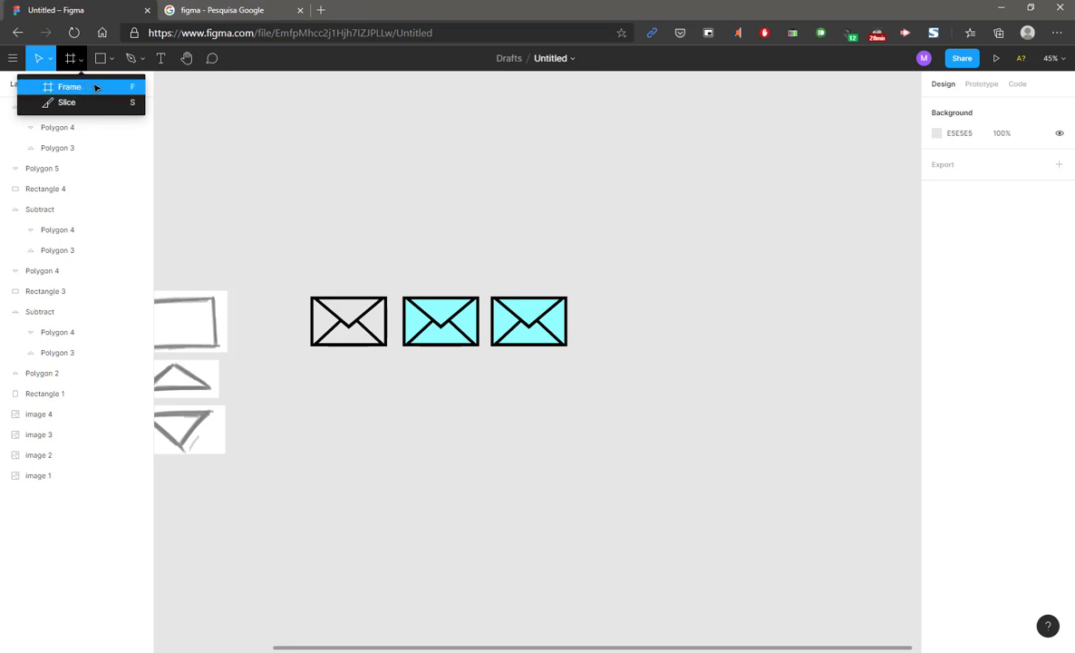
click(578, 178)
key(f)
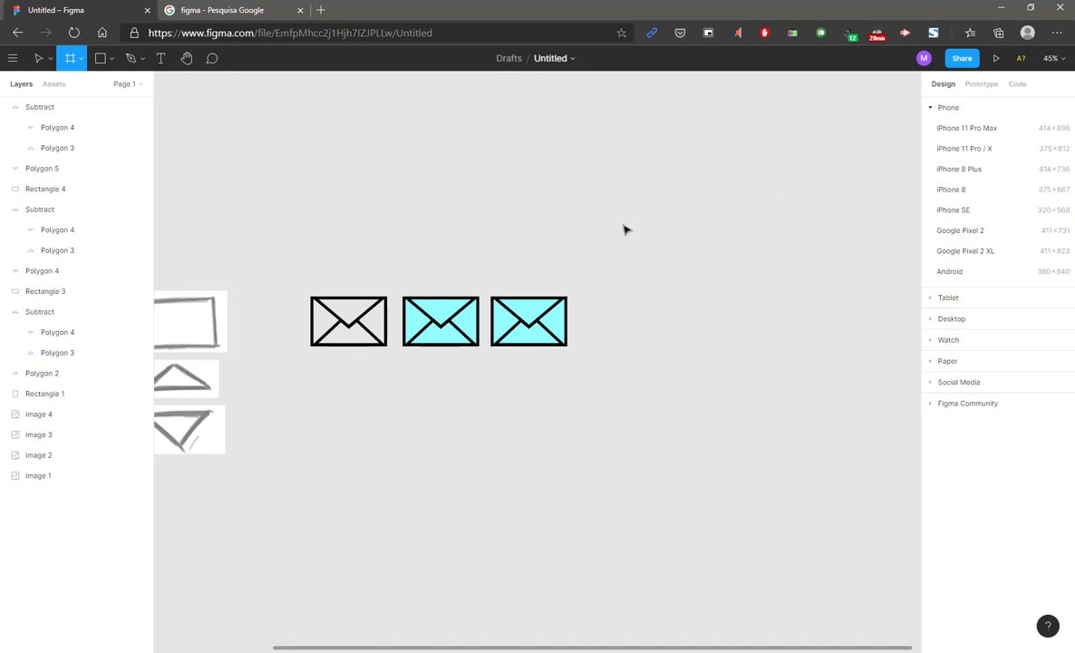
drag(620, 198, 806, 392)
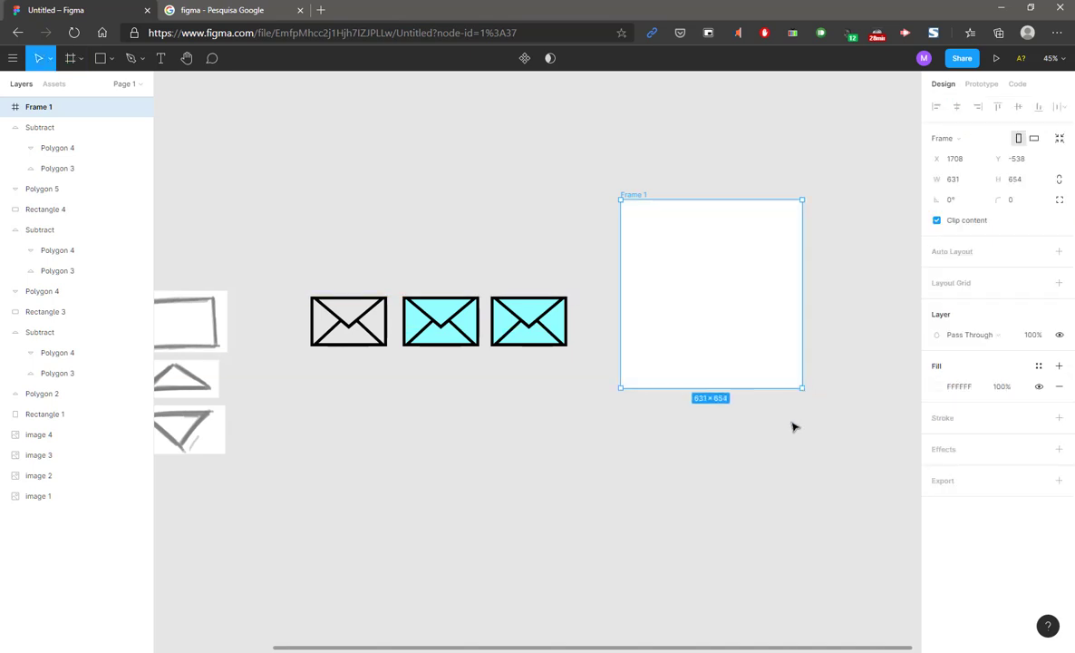
Collapse the three Subtract groups in the layer list.
click(6, 127)
click(9, 190)
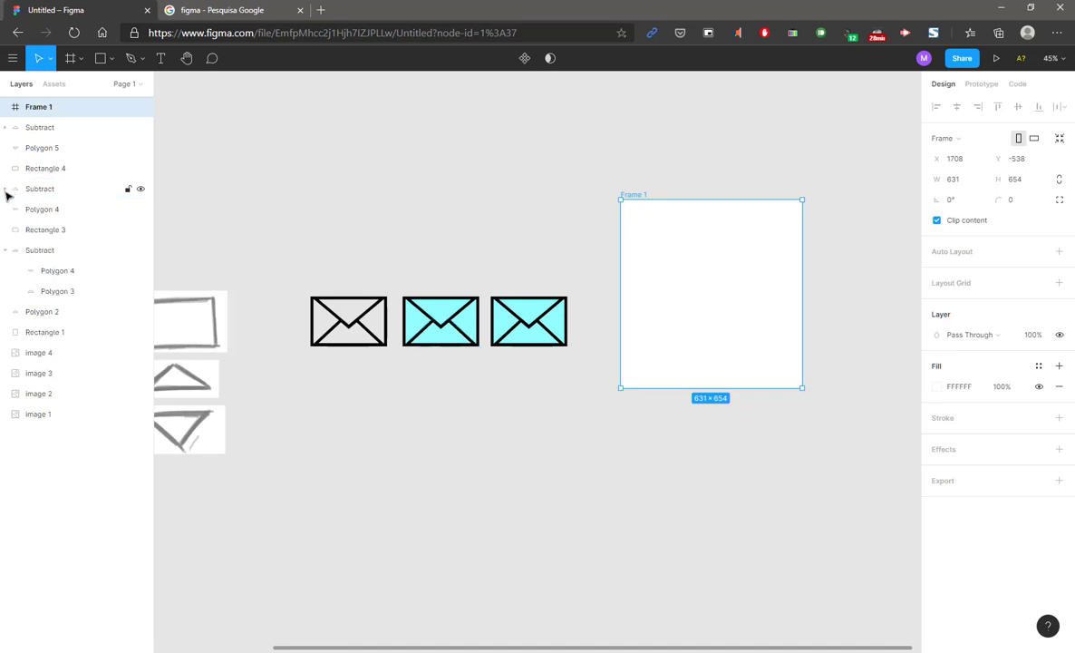
click(8, 251)
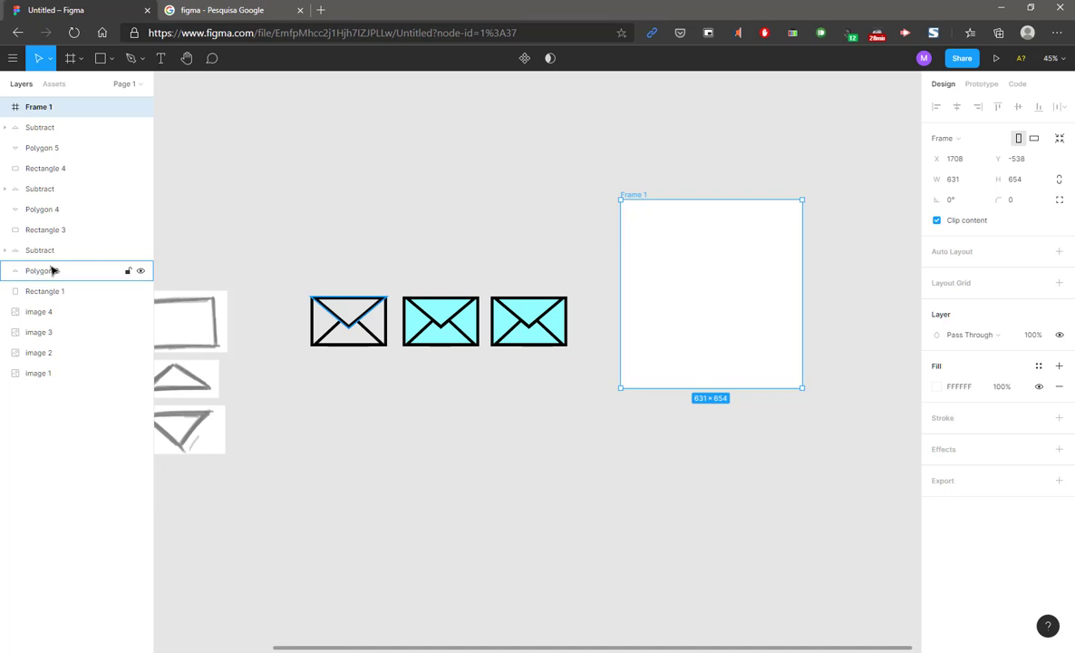
Widen the frame to about 1096 × 654 by extending its right edge.
click(435, 207)
scroll(480, 209, right, 2)
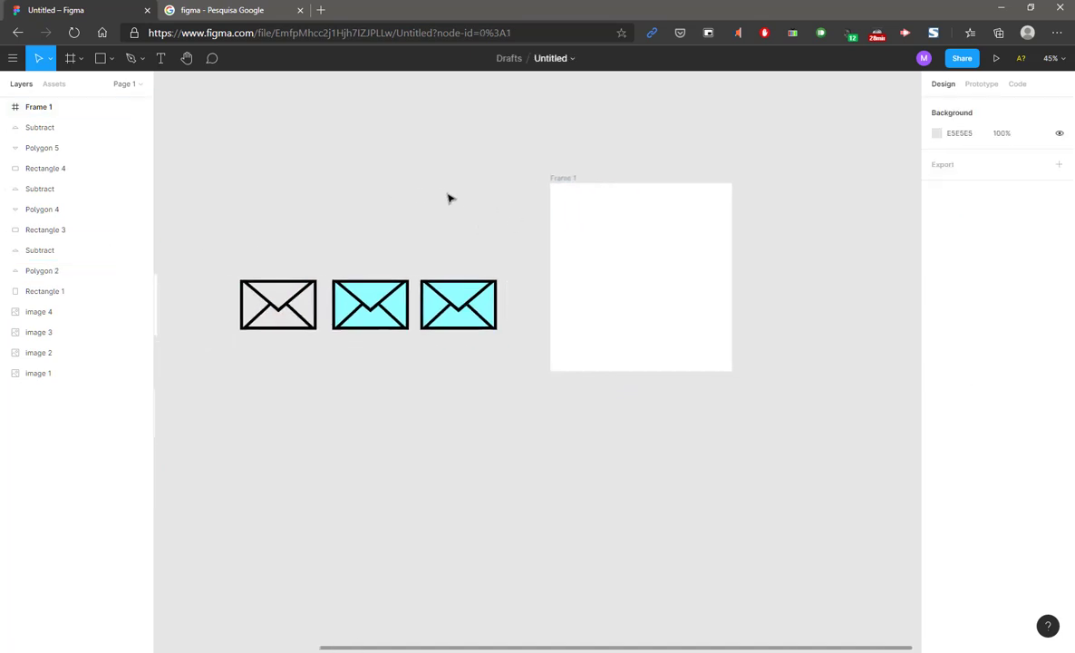
drag(451, 198, 437, 196)
click(550, 180)
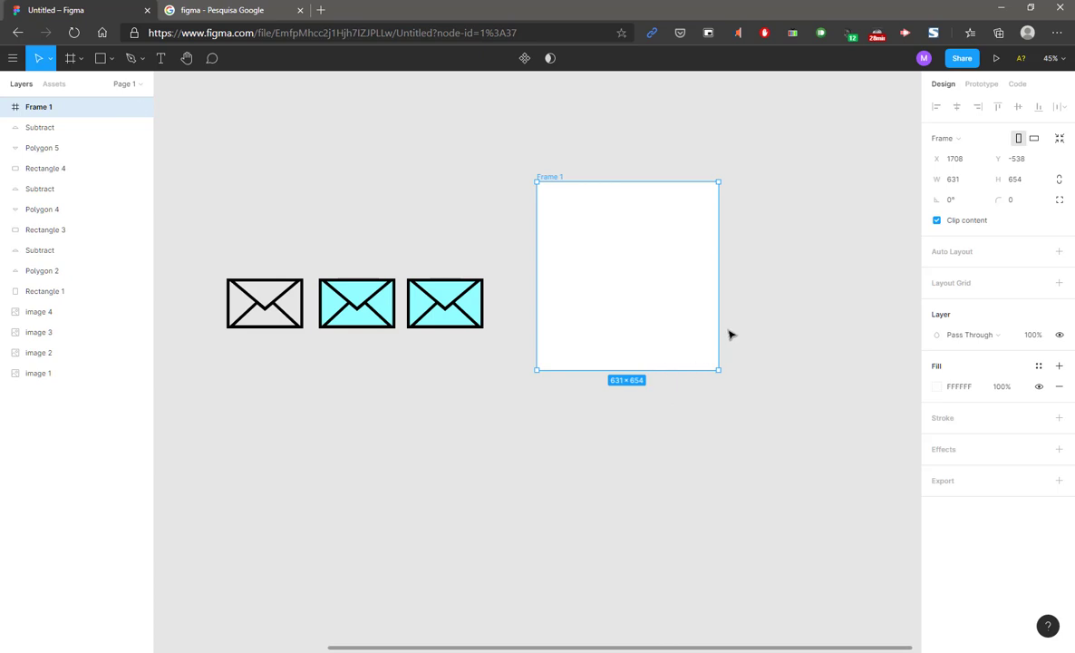
drag(723, 335, 856, 310)
click(760, 452)
scroll(624, 442, right, 3)
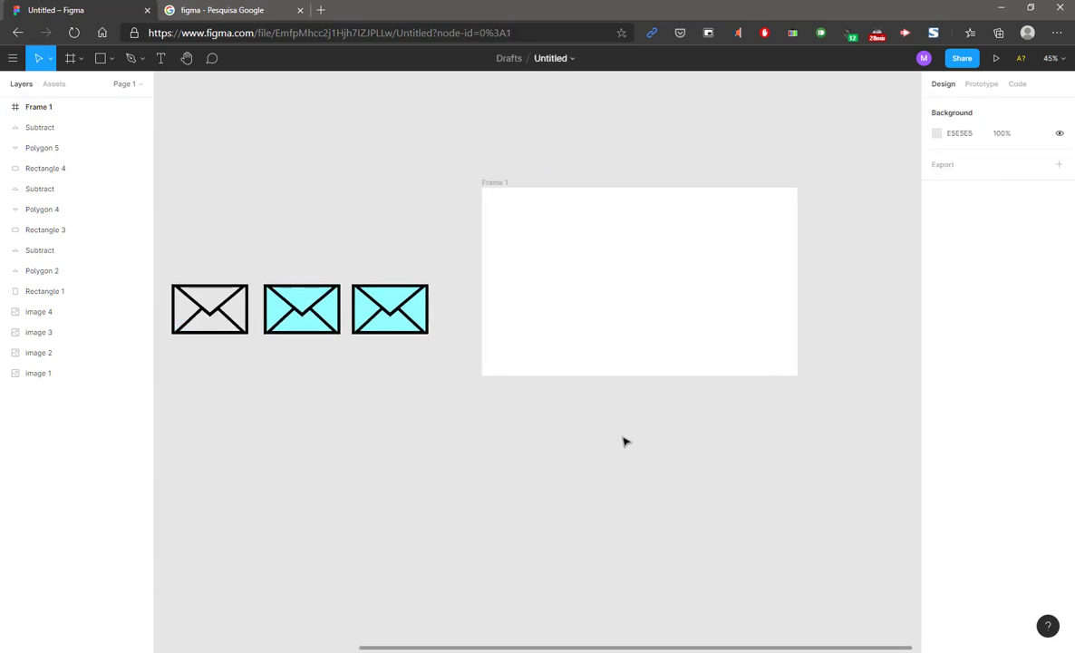
Lock the white frame and test selecting it on the canvas.
click(508, 253)
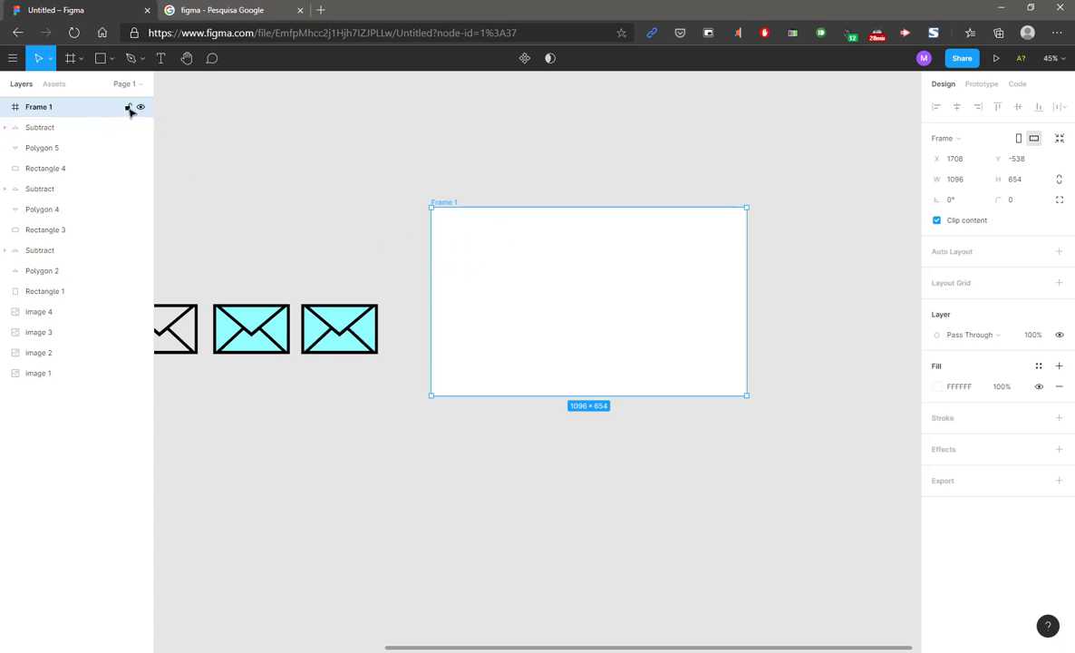
click(129, 108)
click(479, 227)
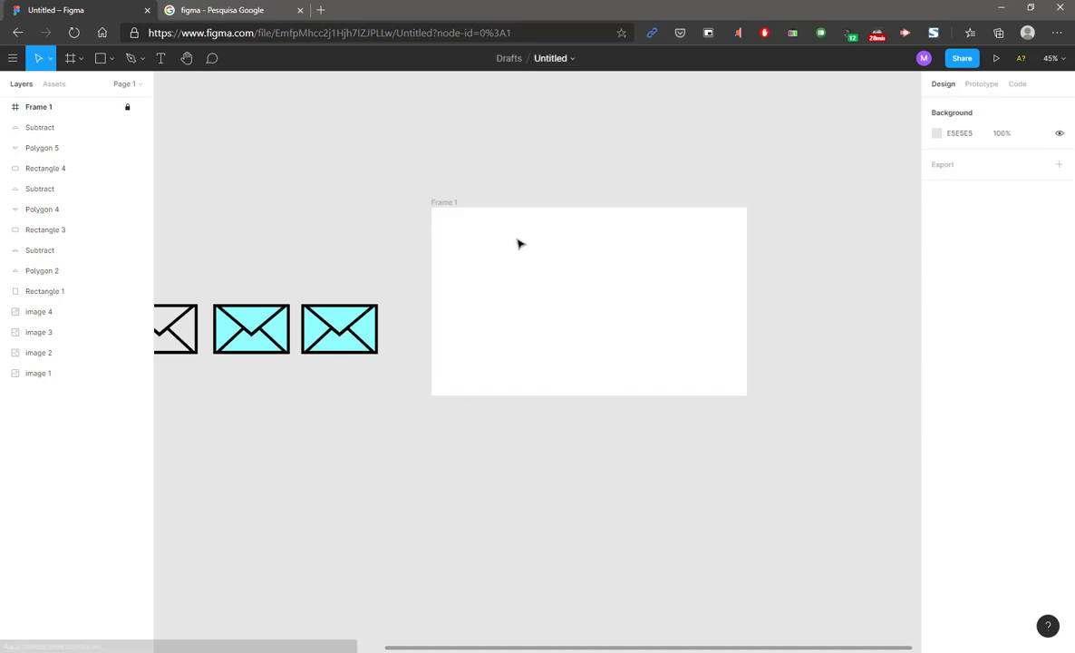
click(453, 202)
click(454, 209)
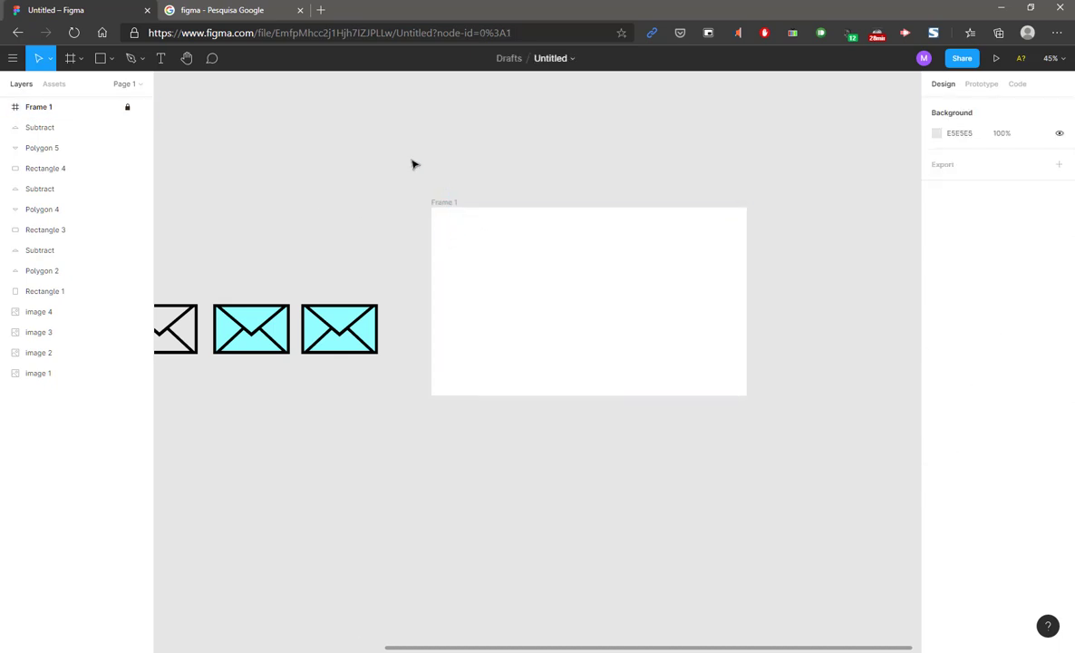
Move all three envelopes onto the locked frame, and cut and paste them so they lie above it.
scroll(355, 210, left, 3)
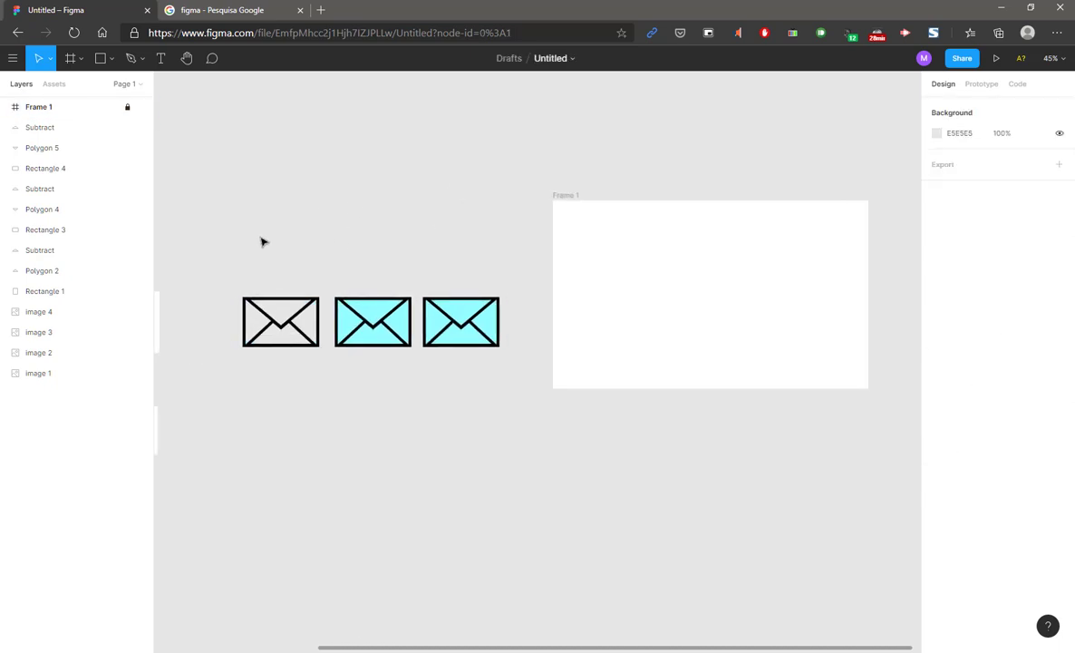
drag(206, 242, 531, 383)
drag(458, 313, 781, 267)
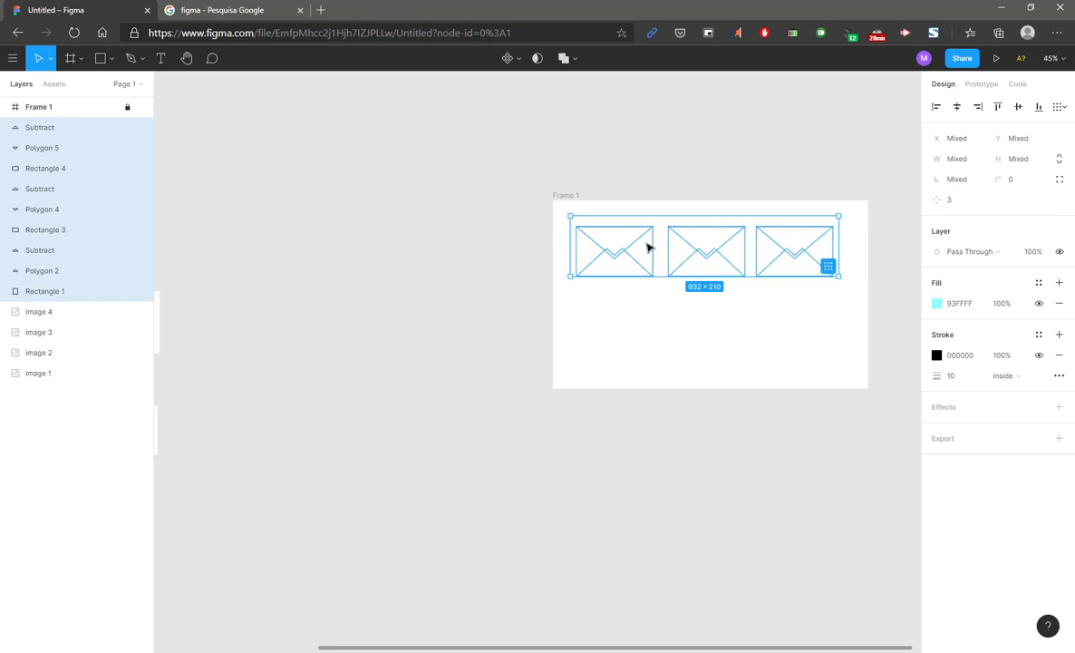
key(Delete)
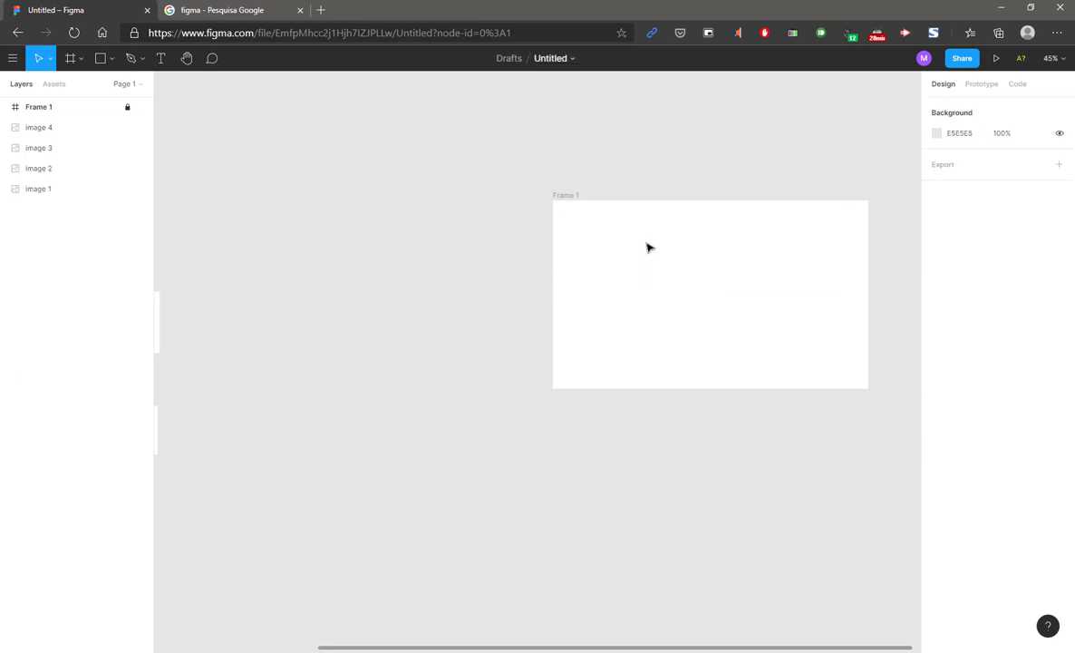
key(ctrl+v)
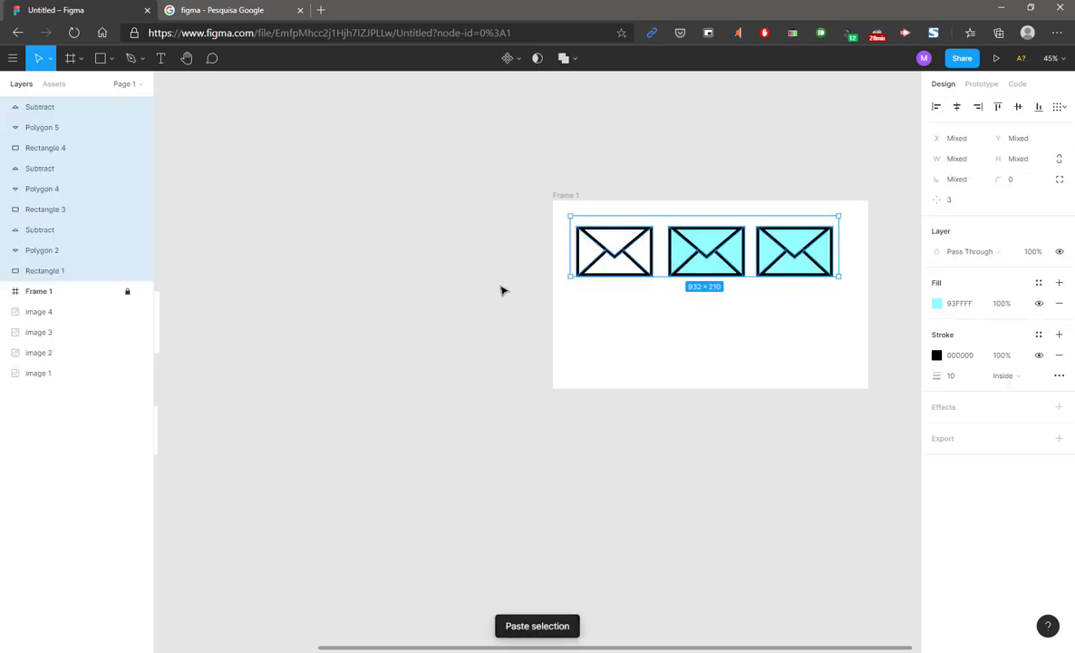
Undo the cut, the paste and the move of the three envelopes.
key(Delete)
key(ctrl+v)
click(252, 245)
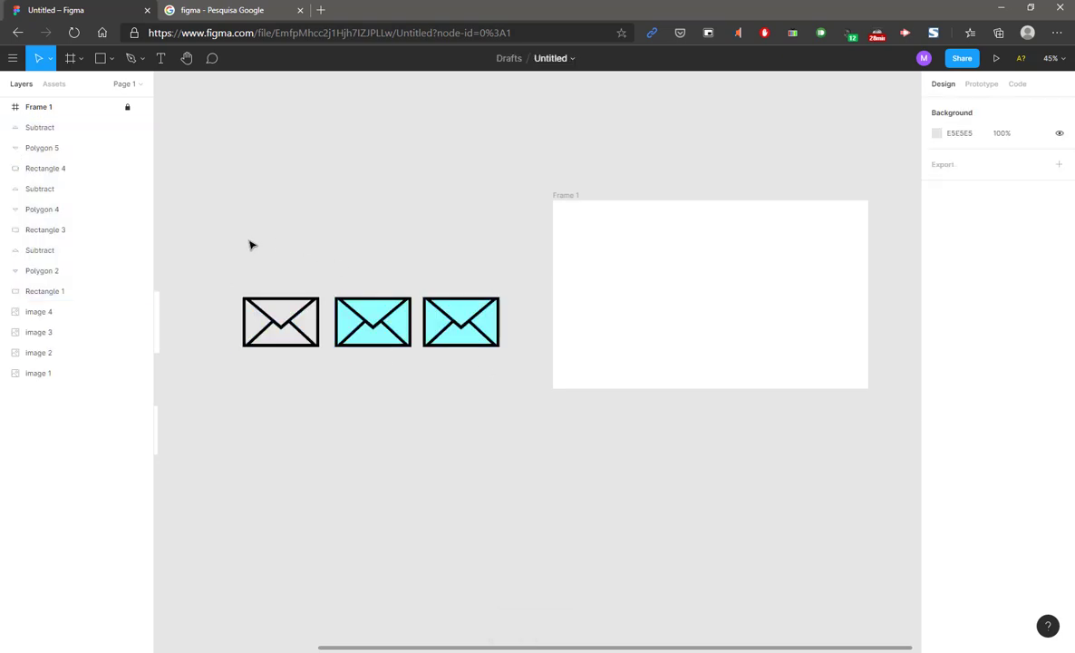
Bring the three envelopes forward above the locked frame in the layer order and place them in a row on its upper half.
drag(252, 245, 479, 367)
drag(461, 324, 555, 391)
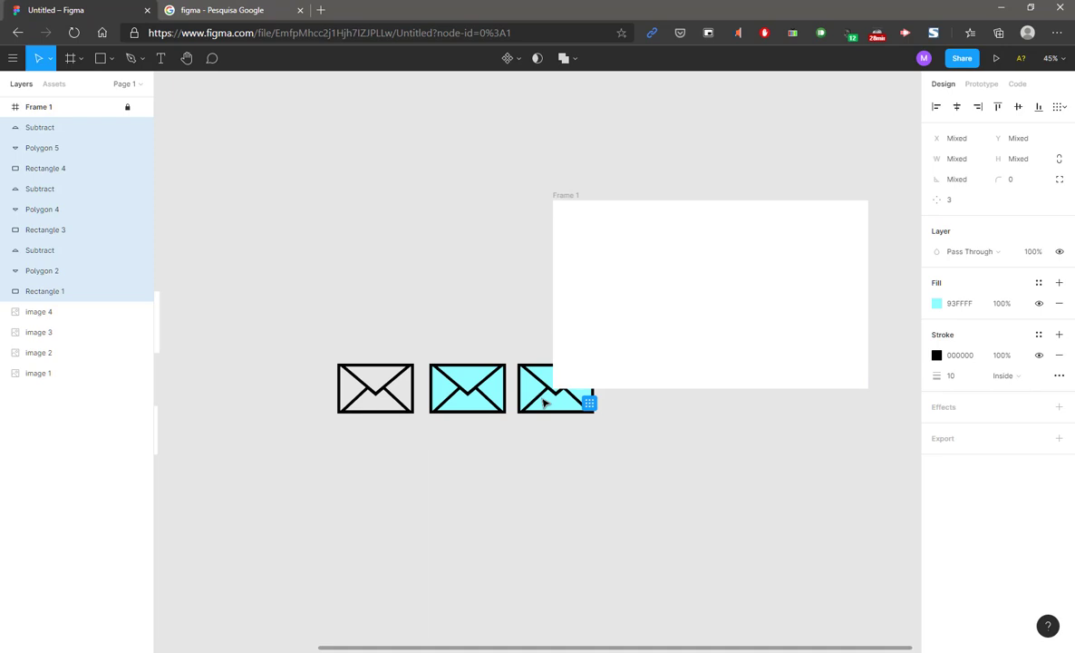
right_click(545, 403)
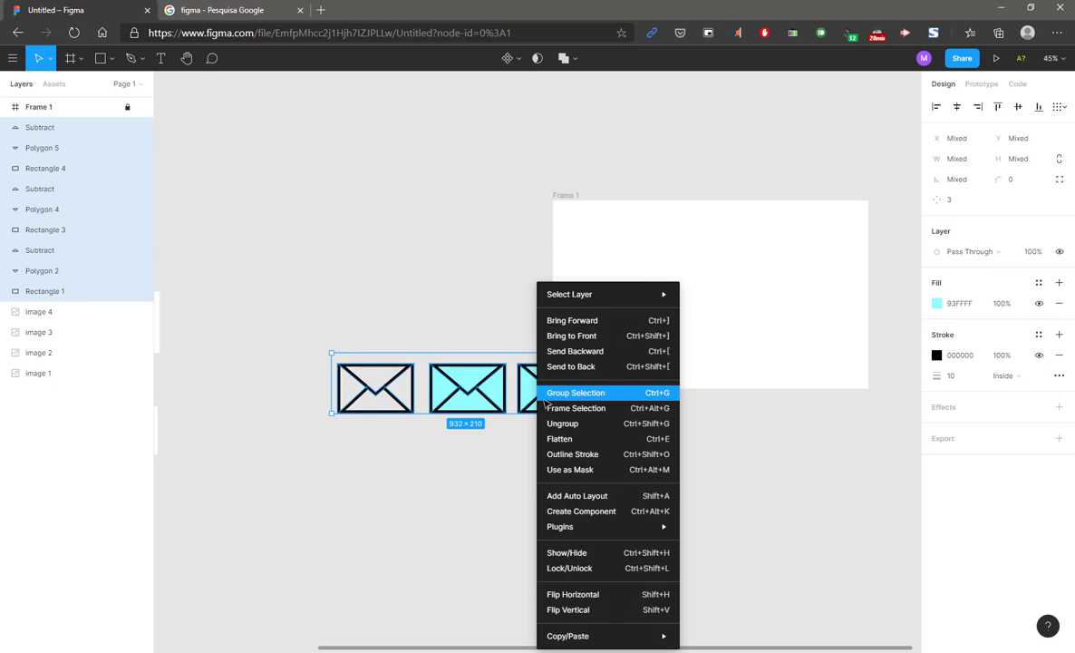
click(593, 323)
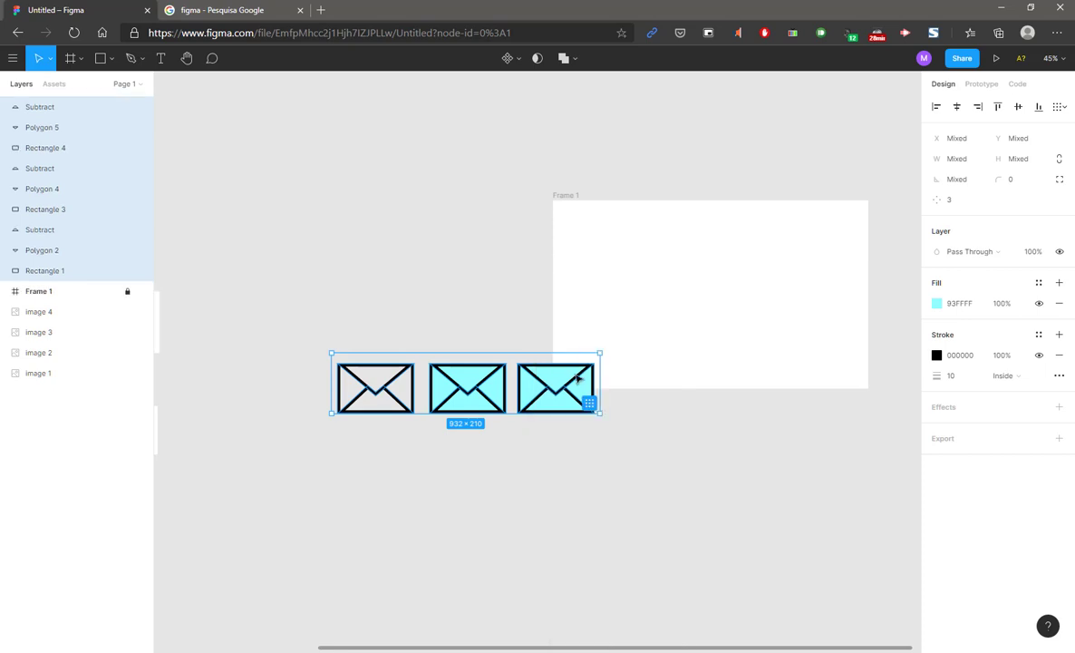
drag(488, 397, 710, 265)
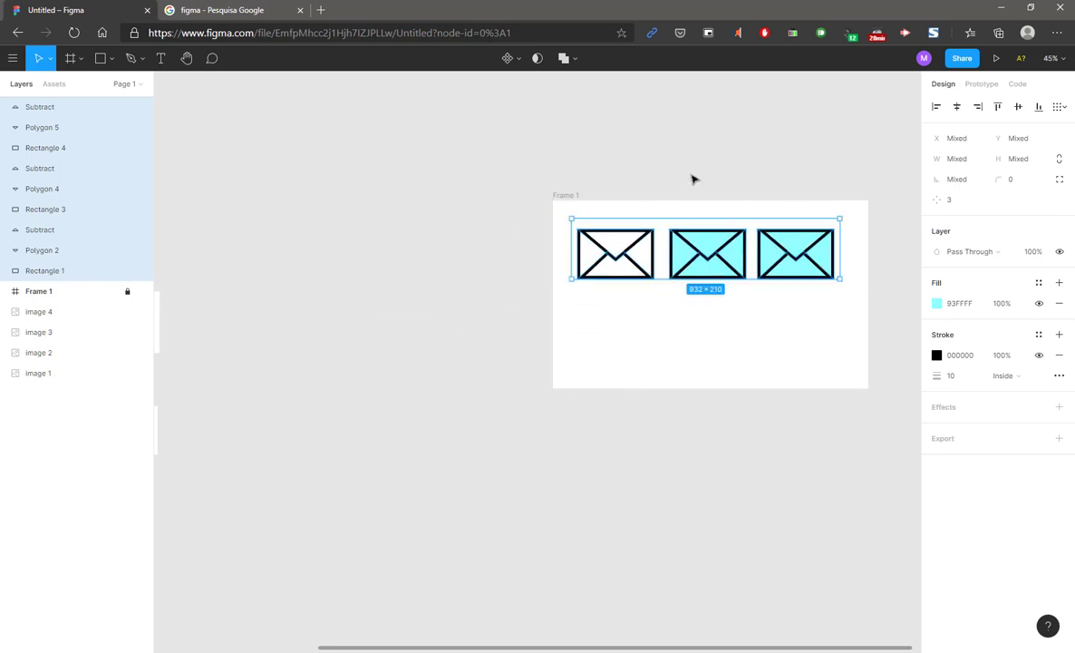
drag(692, 185, 509, 221)
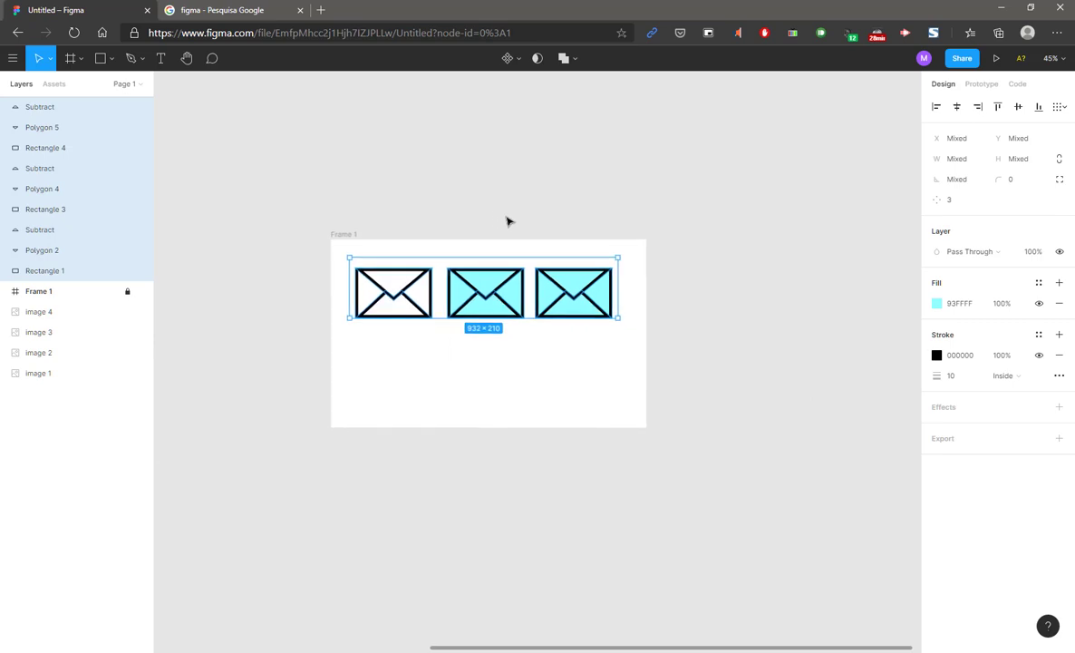
scroll(473, 266, up, 5)
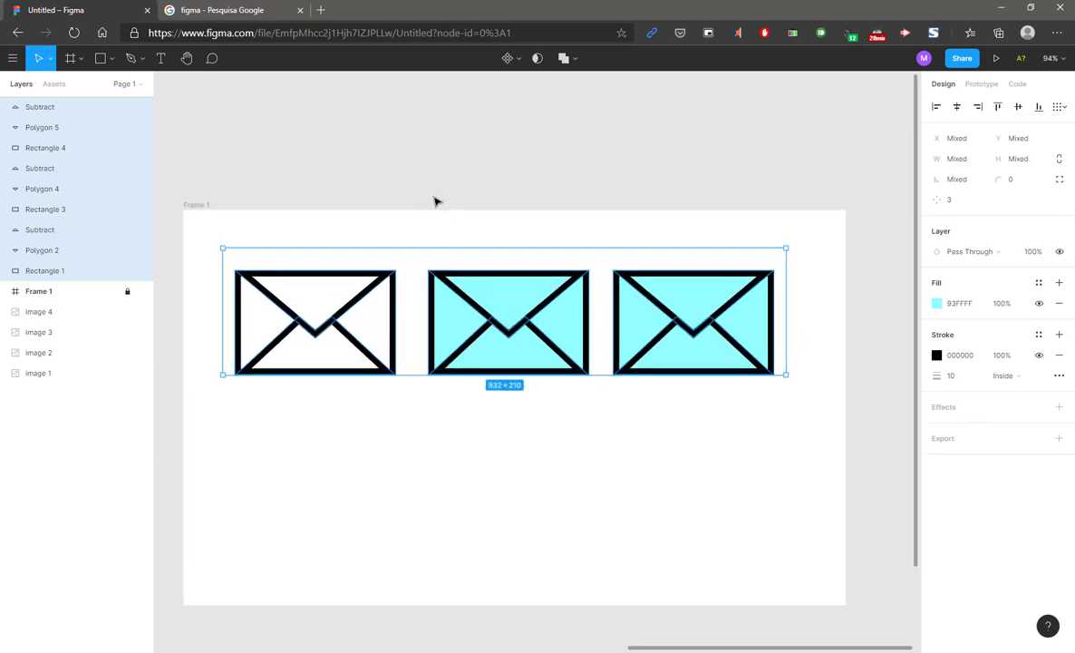
drag(434, 200, 437, 153)
click(704, 407)
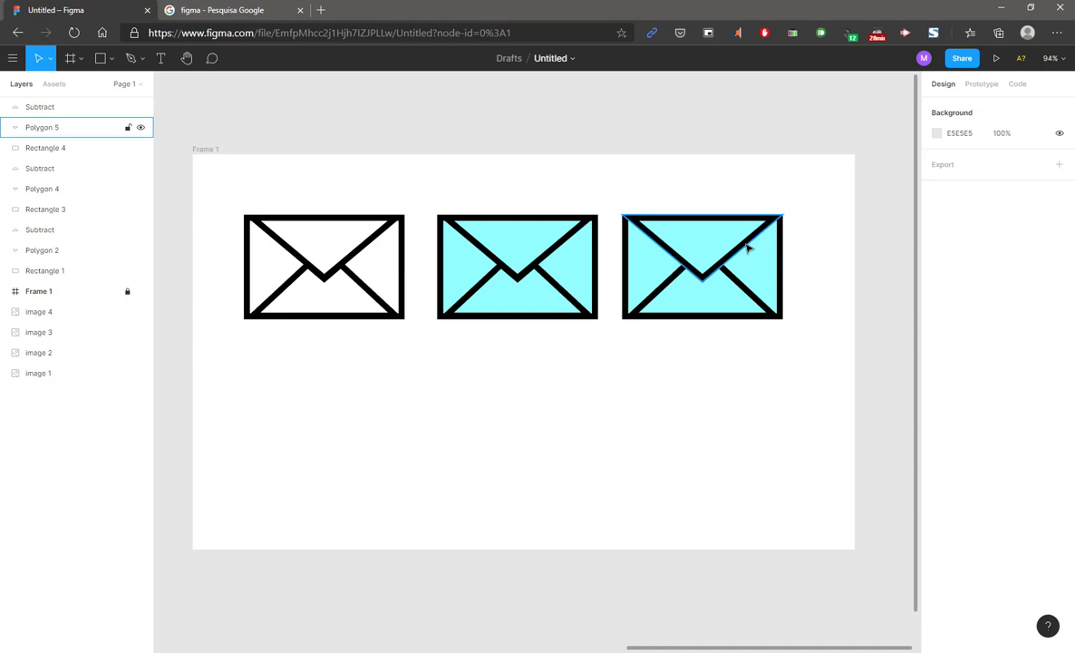
Change the stroke colour of all shapes in the third envelope to white (FFFFFF).
drag(804, 187, 624, 345)
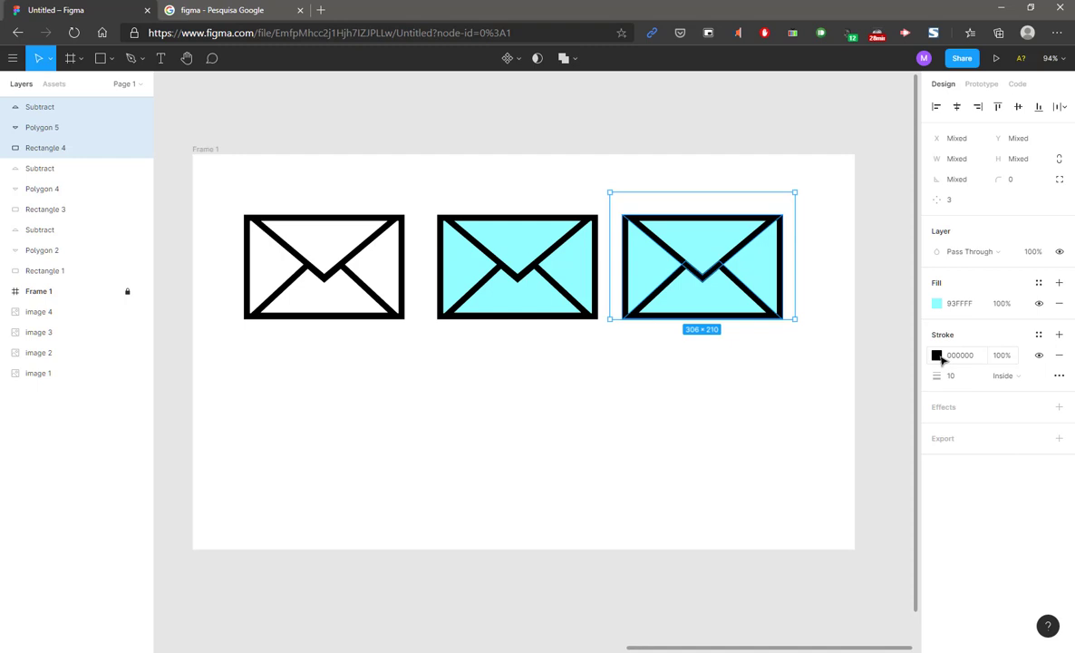
click(937, 355)
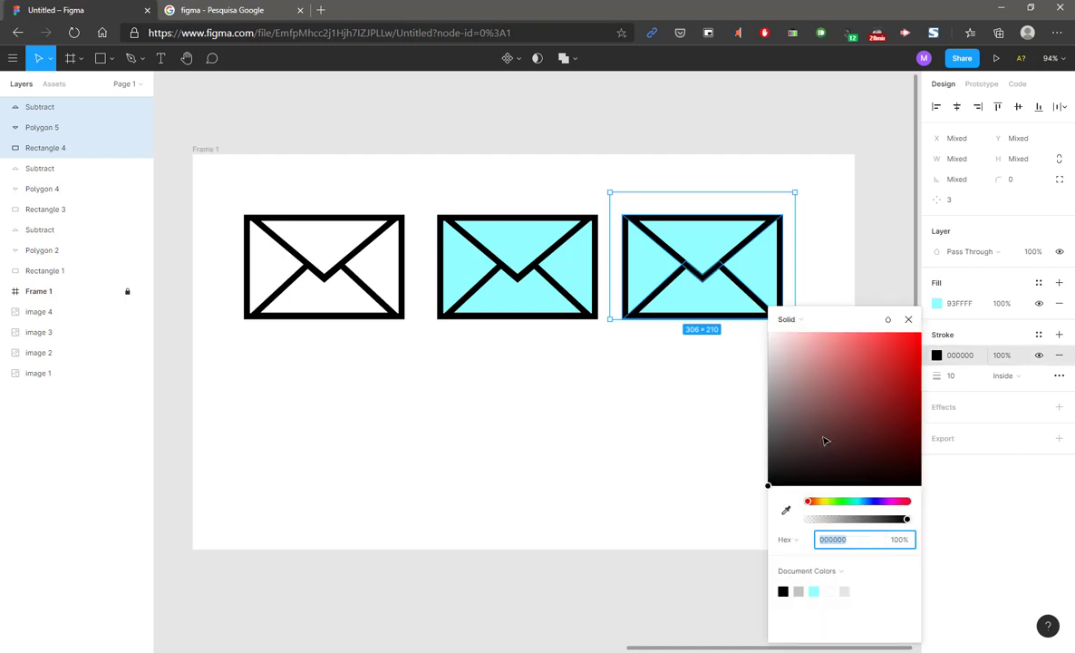
mouse_move(869, 437)
mouse_down()
mouse_move(789, 391)
mouse_move(888, 371)
mouse_move(912, 407)
mouse_move(832, 456)
mouse_move(840, 460)
mouse_move(854, 396)
mouse_move(824, 354)
mouse_move(794, 367)
mouse_move(797, 408)
mouse_move(732, 300)
mouse_move(565, 434)
mouse_up()
click(566, 434)
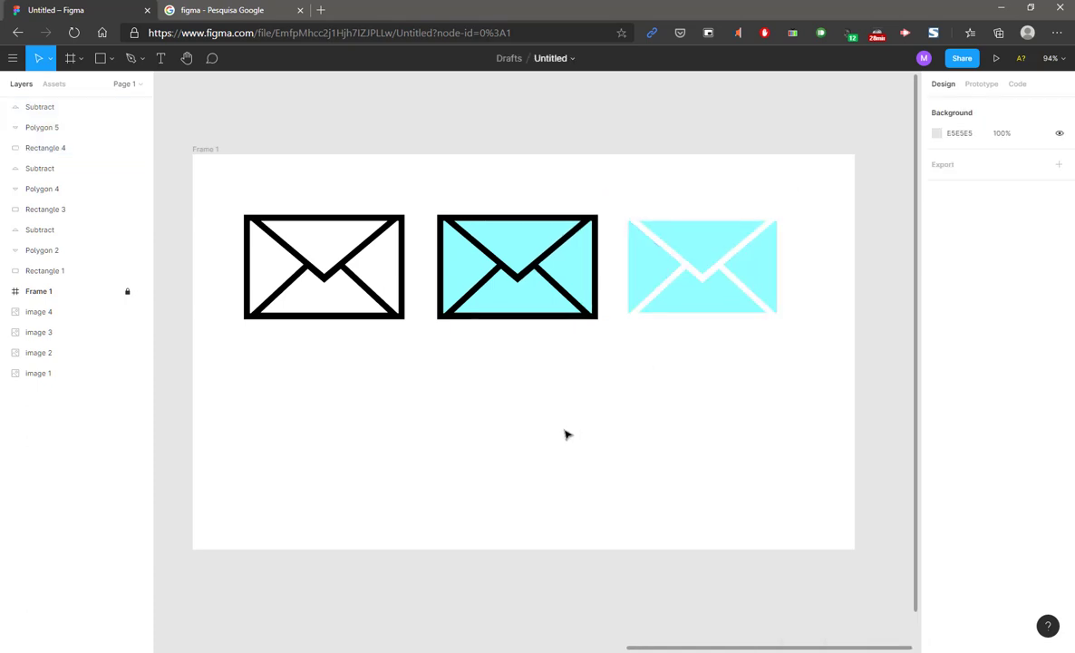
Fill the third envelope's top flap and bottom triangle with dark blue 2E6394.
click(694, 245)
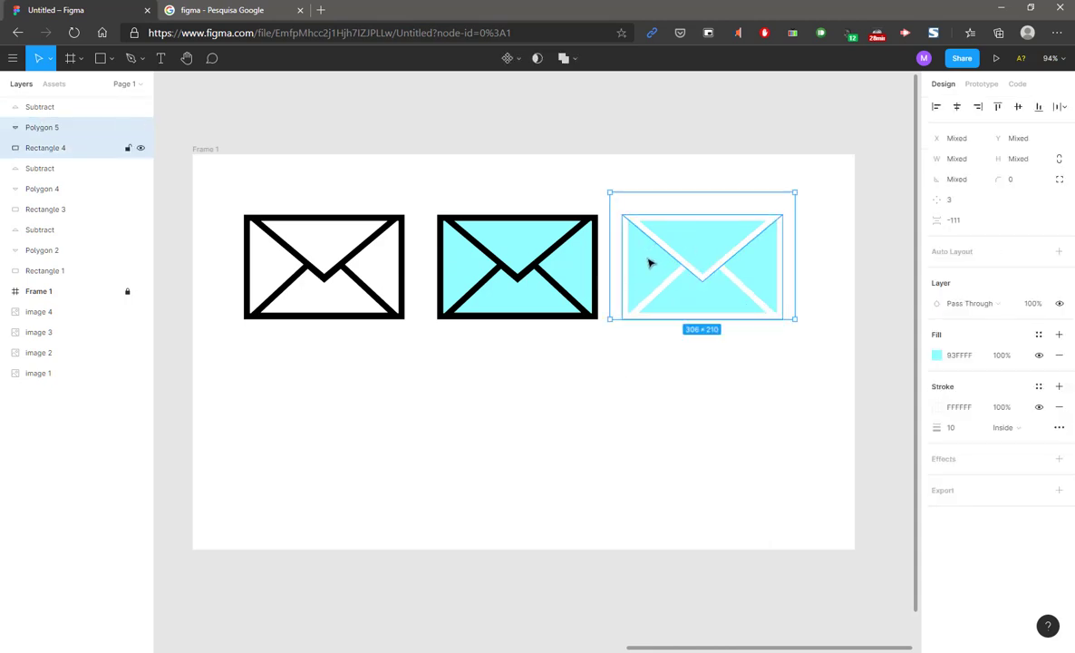
shift+click(684, 296)
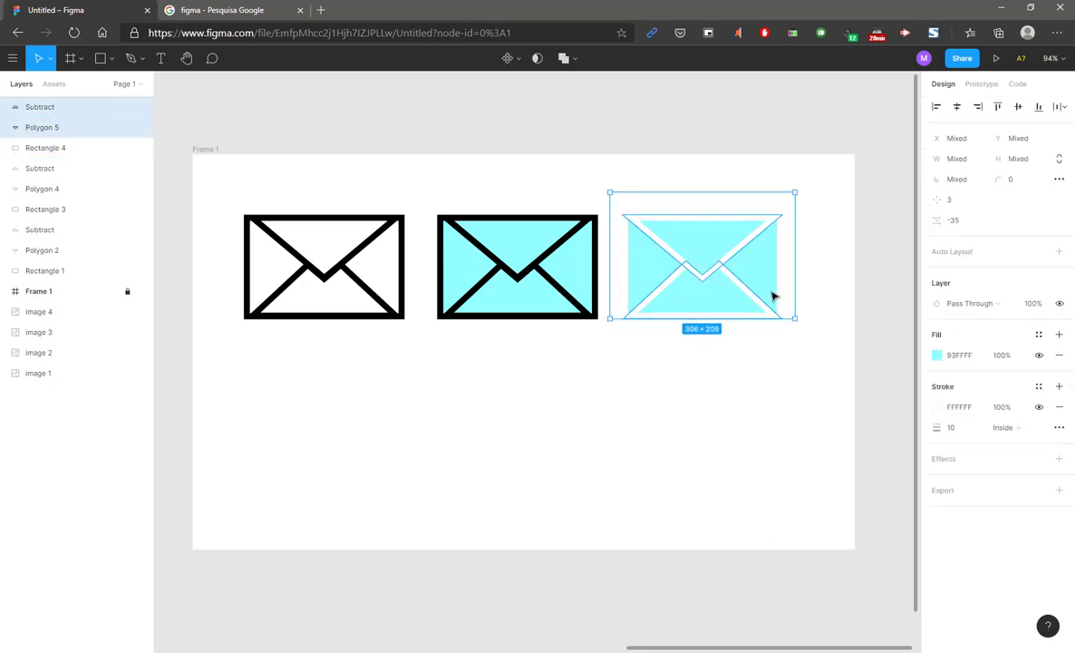
click(936, 354)
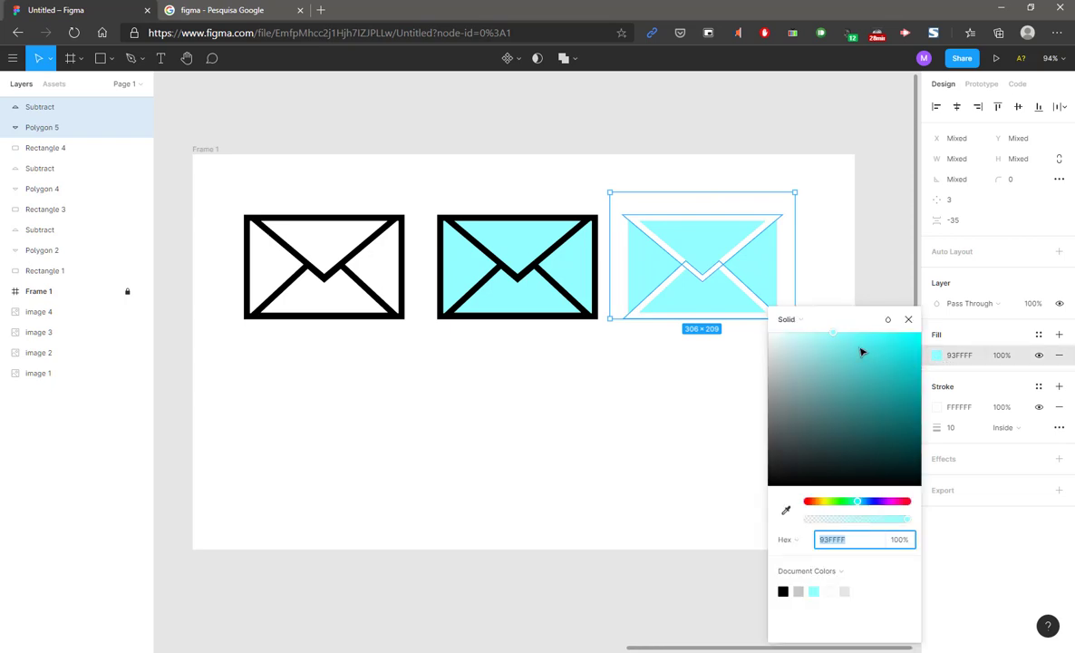
click(891, 360)
drag(900, 374, 873, 396)
drag(860, 504, 867, 506)
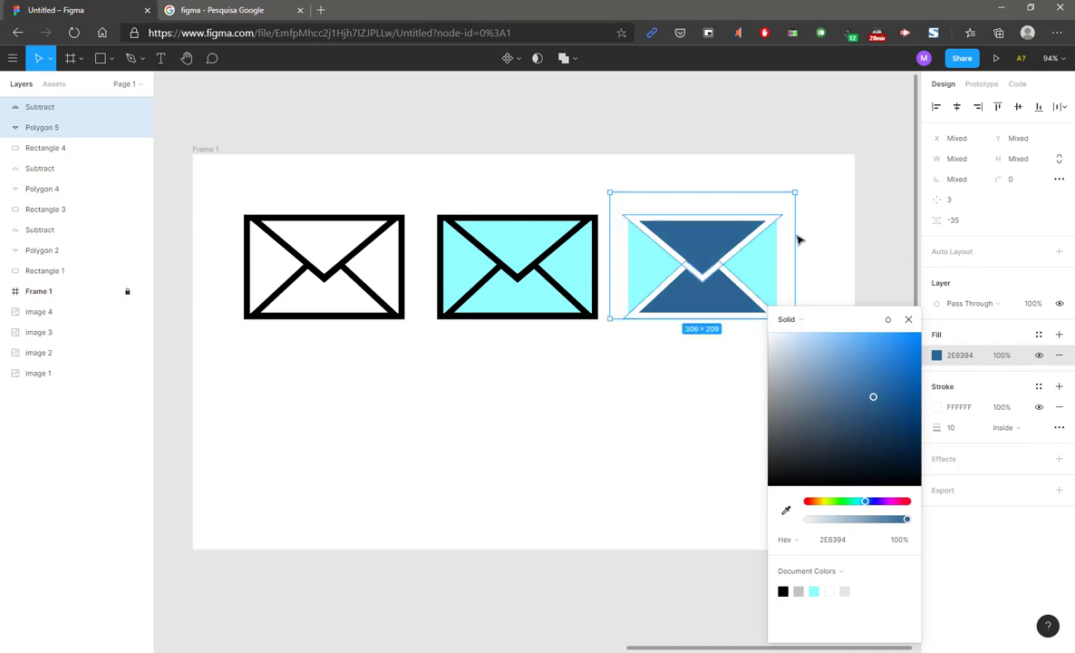
click(838, 240)
Fill the third envelope's rectangle with the document colour 2E6394 used on its flaps.
click(763, 268)
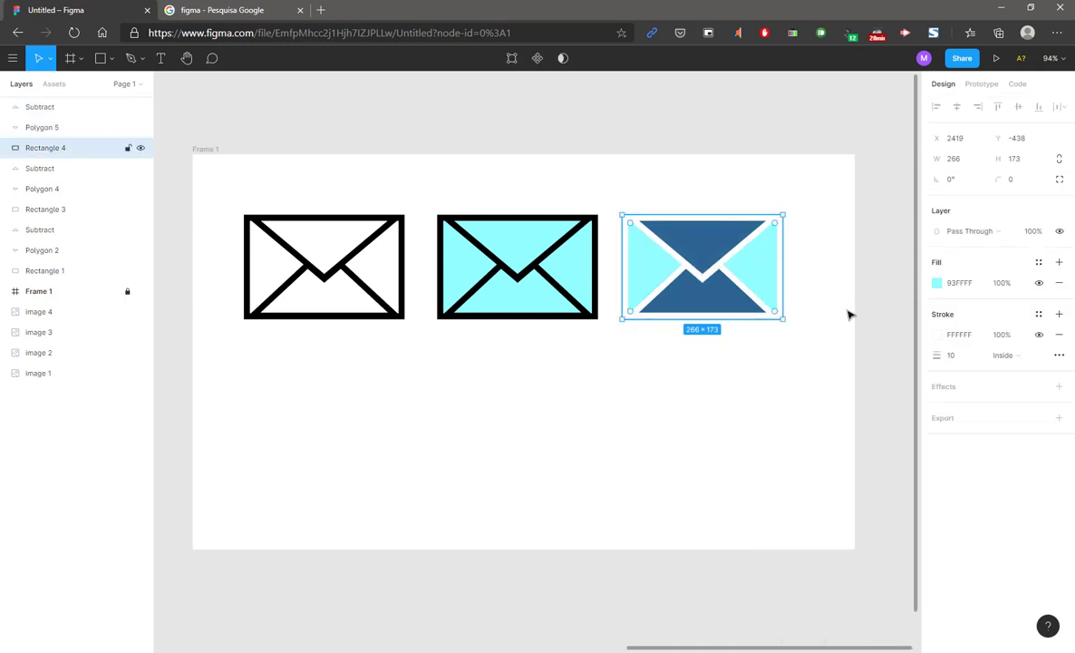
click(937, 284)
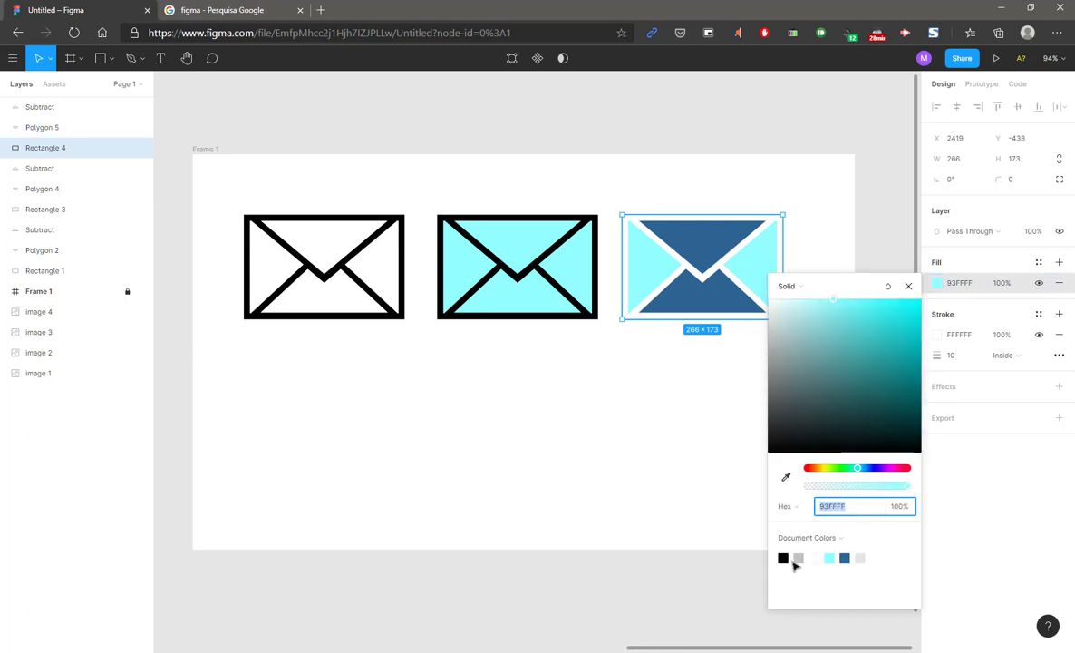
click(845, 558)
click(641, 494)
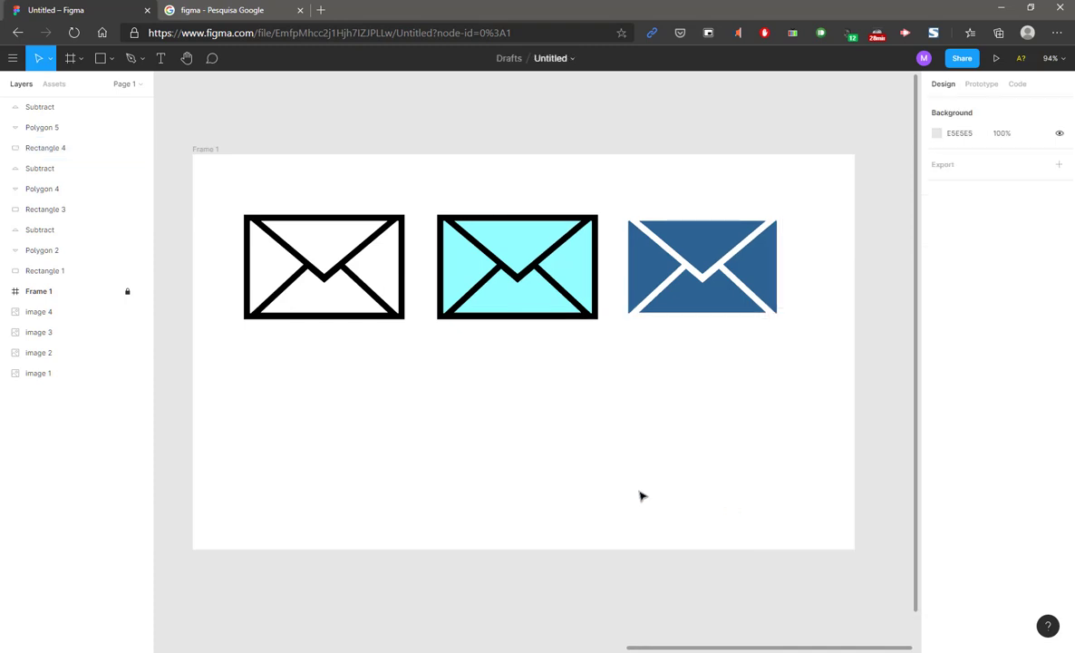
Shift all three envelopes together slightly up and to the right on the white frame.
drag(217, 196, 864, 396)
drag(685, 261, 693, 240)
click(434, 371)
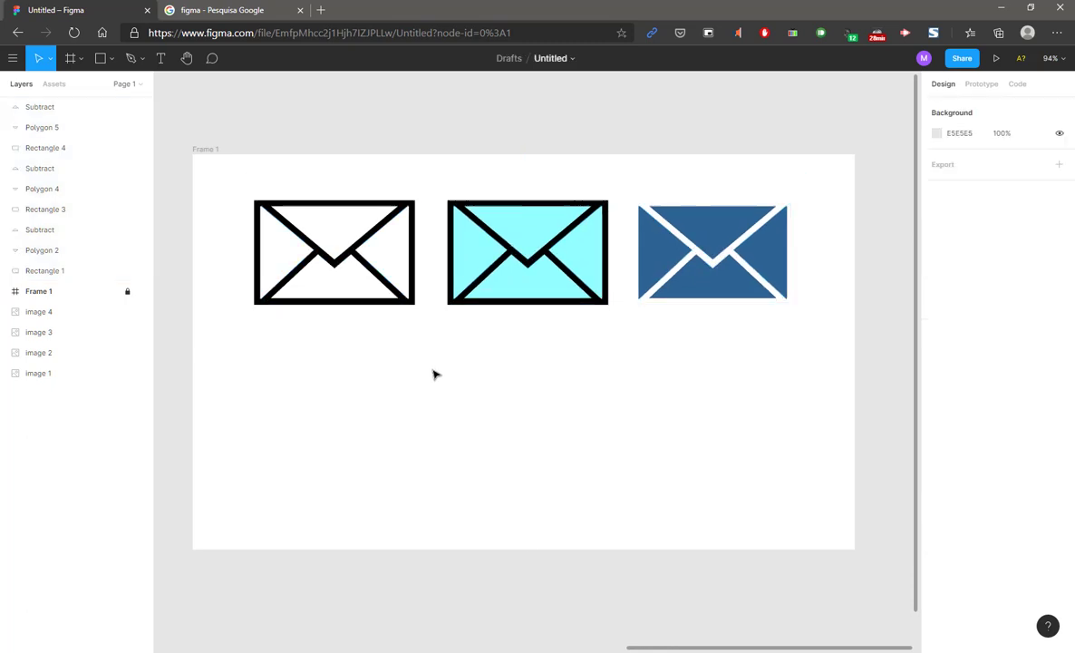
Add a text label reading CONTORNO in the empty area below the envelopes.
key(t)
click(545, 397)
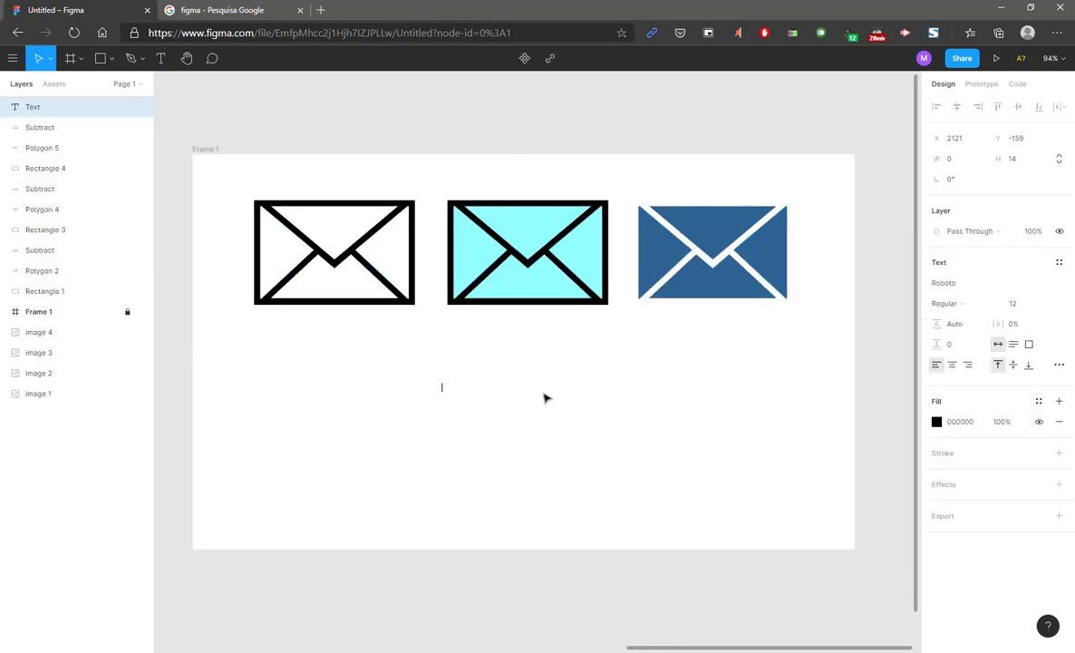
text(0)
text(ONTORNO)
key(Escape)
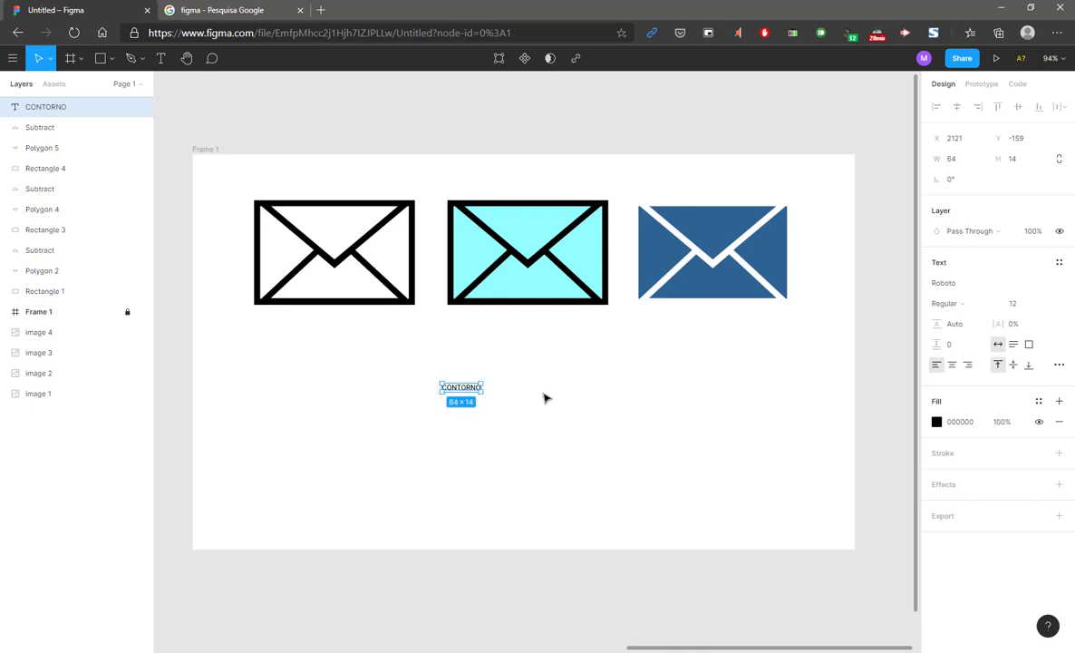
Enlarge the CONTORNO label to font size 29.
key(ctrl+shift+period)
key(ctrl+shift+period)
key(ctrl+shift+period)
key(ctrl+shift+period)
key(ctrl+shift+period)
key(ctrl+shift+period)
key(ctrl+shift+period)
key(ctrl+shift+period)
key(ctrl+shift+period)
key(ctrl+shift+period)
key(ctrl+shift+period)
key(ctrl+shift+period)
key(ctrl+shift+period)
key(ctrl+shift+period)
key(ctrl+shift+period)
key(ctrl+shift+period)
key(ctrl+shift+period)
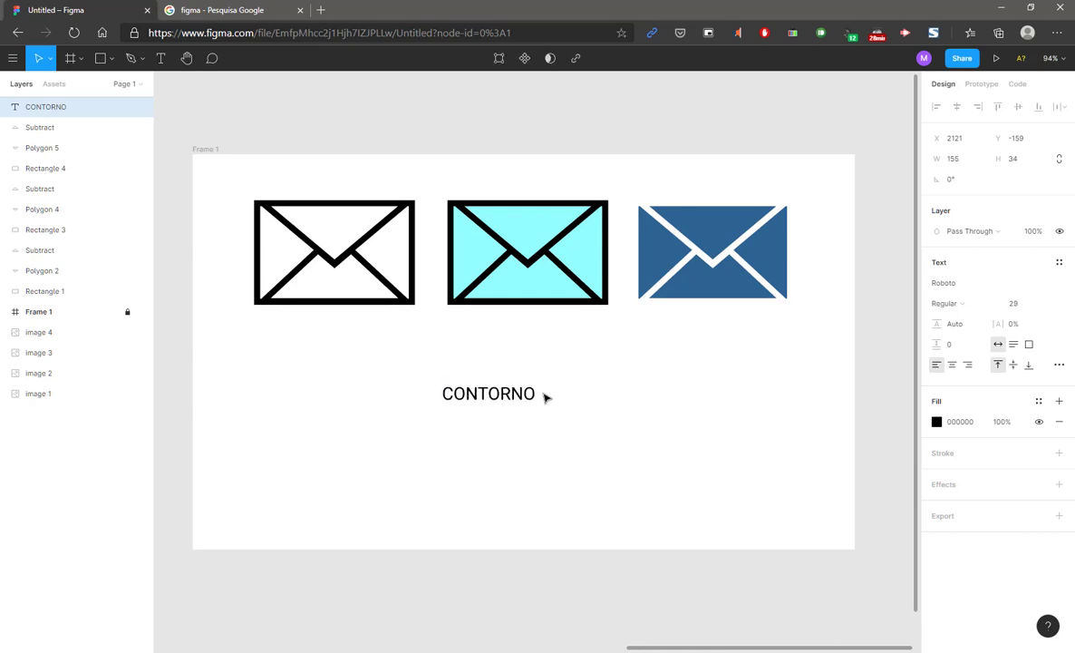
Place the label under the unfilled envelope and add a copy under the cyan one reading CONTORNO + PREENCHIMENTO.
click(544, 397)
drag(497, 399, 532, 325)
click(336, 367)
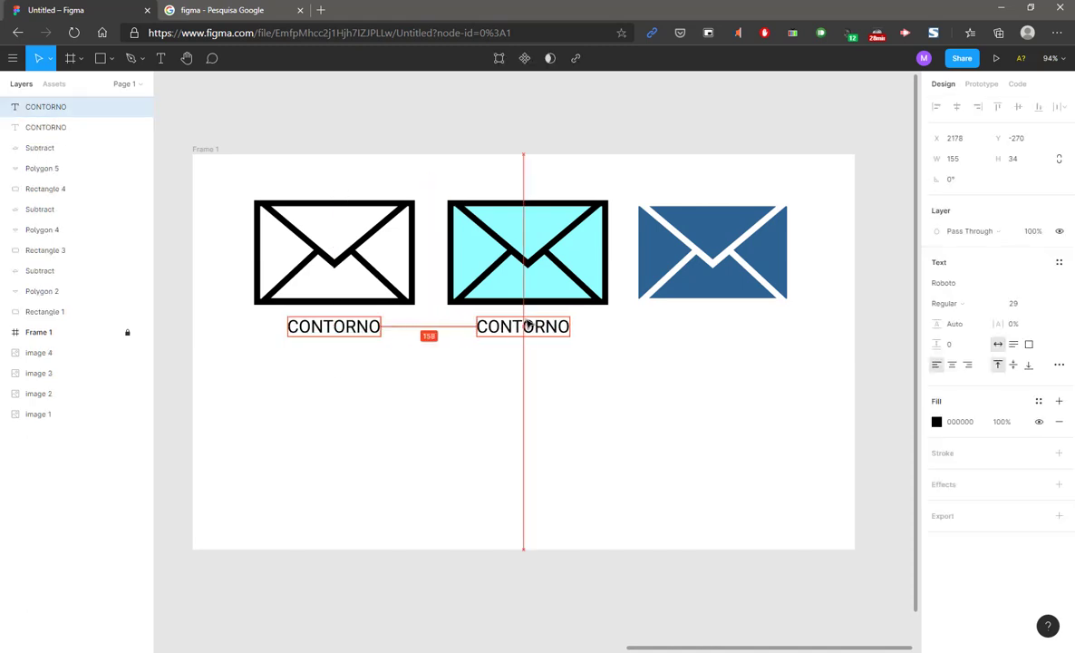
double_click(508, 328)
key(Escape)
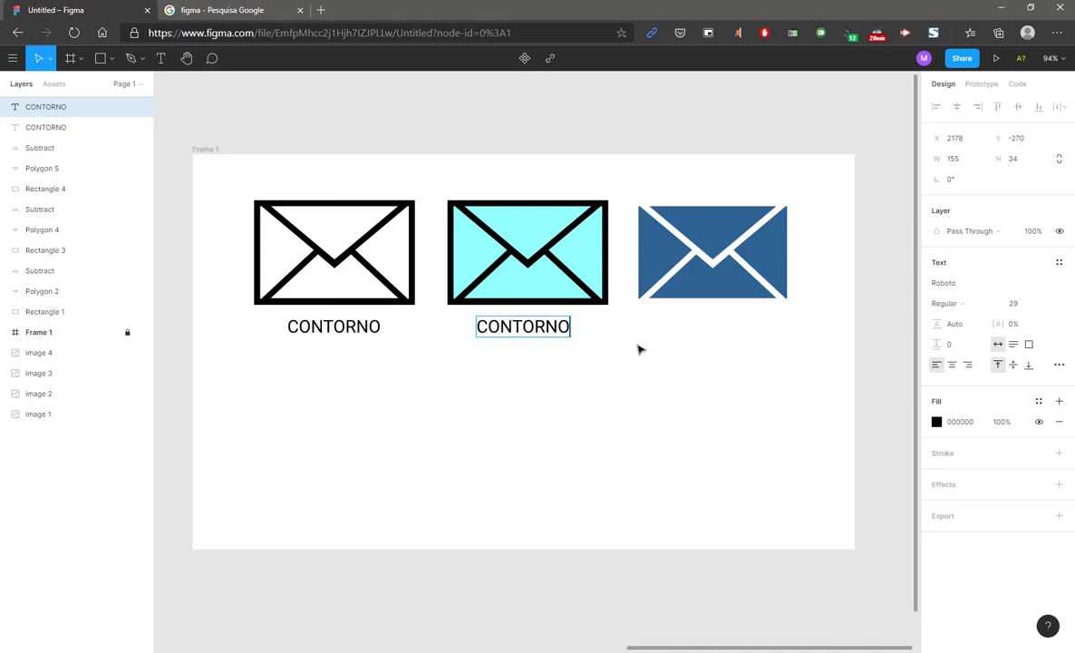
text(+ PREENCHIMENTO)
key(Escape)
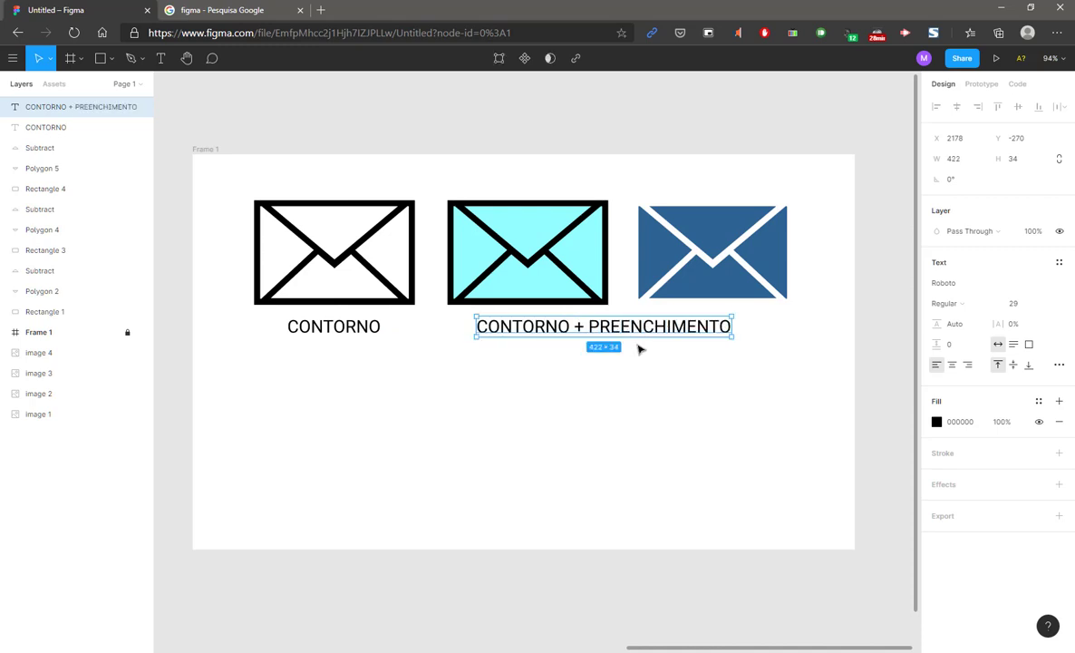
Scale both text labels down proportionally to a font size of about 17.91.
drag(655, 413, 304, 328)
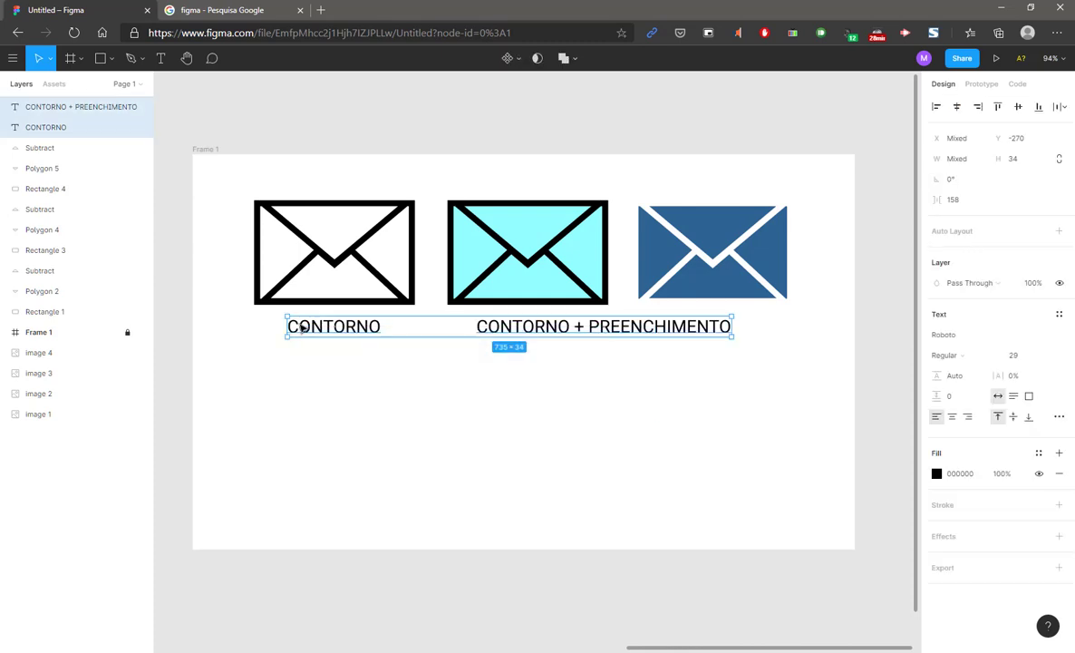
key(k)
drag(732, 337, 562, 335)
key(Escape)
Duplicate the CONTORNO + PREENCHIMENTO label under the blue envelope and shorten the copy's text to PREENCHIMENTO.
alt+drag(472, 321, 679, 319)
double_click(703, 322)
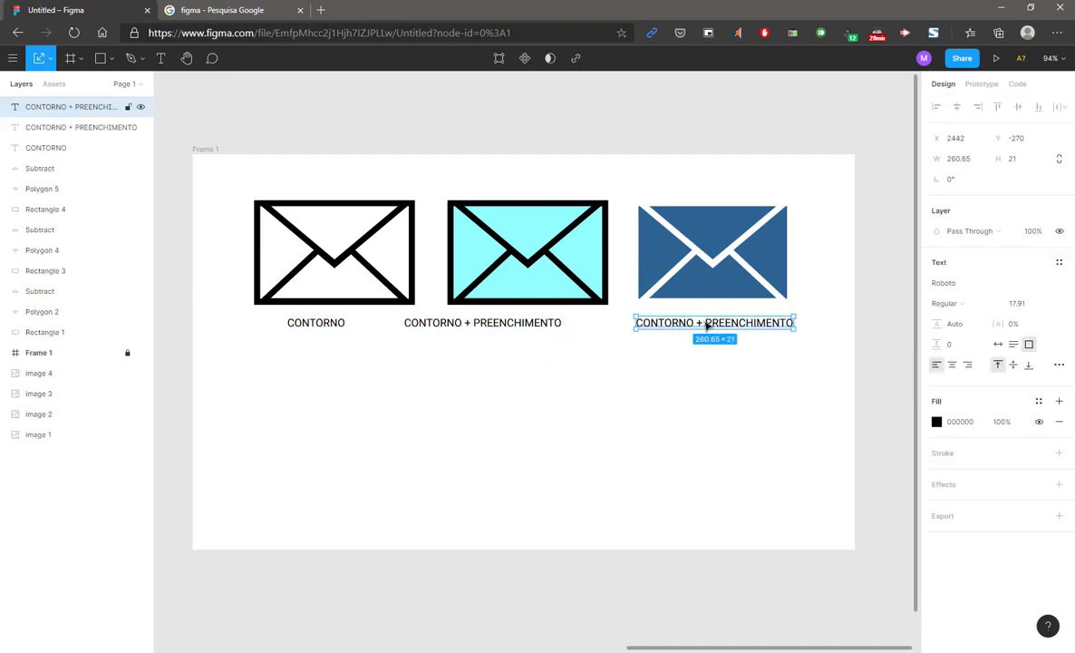
click(706, 324)
key(BackSpace)
key(BackSpace)
key(BackSpace)
key(BackSpace)
key(BackSpace)
key(BackSpace)
key(BackSpace)
key(BackSpace)
key(BackSpace)
key(BackSpace)
key(BackSpace)
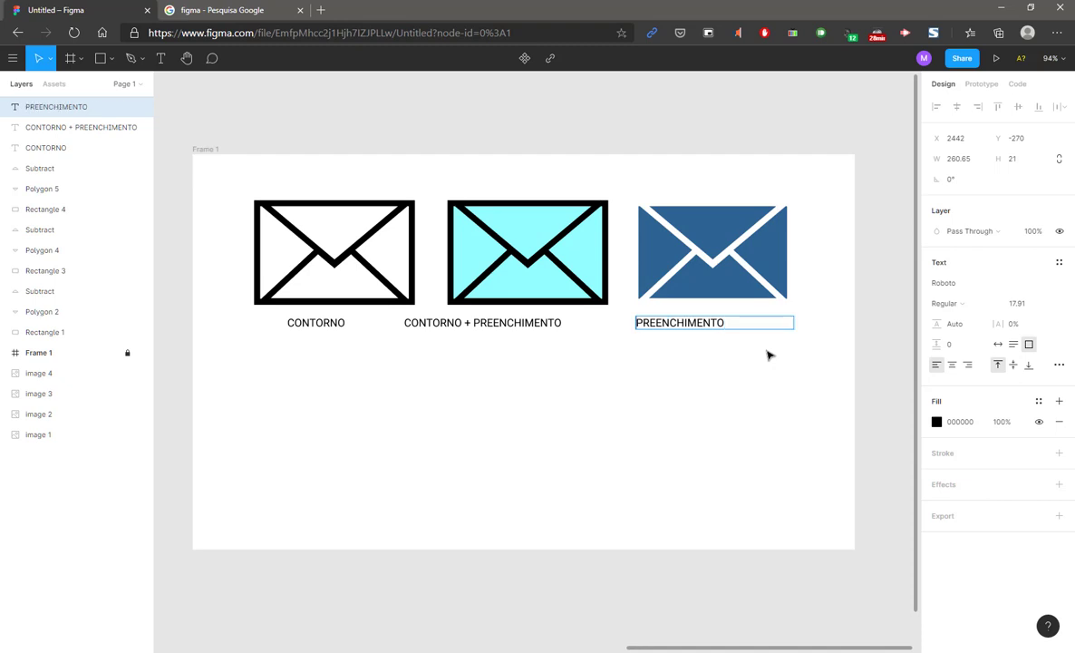
key(Escape)
Centre-align the text in all three labels.
drag(744, 400, 309, 328)
click(952, 364)
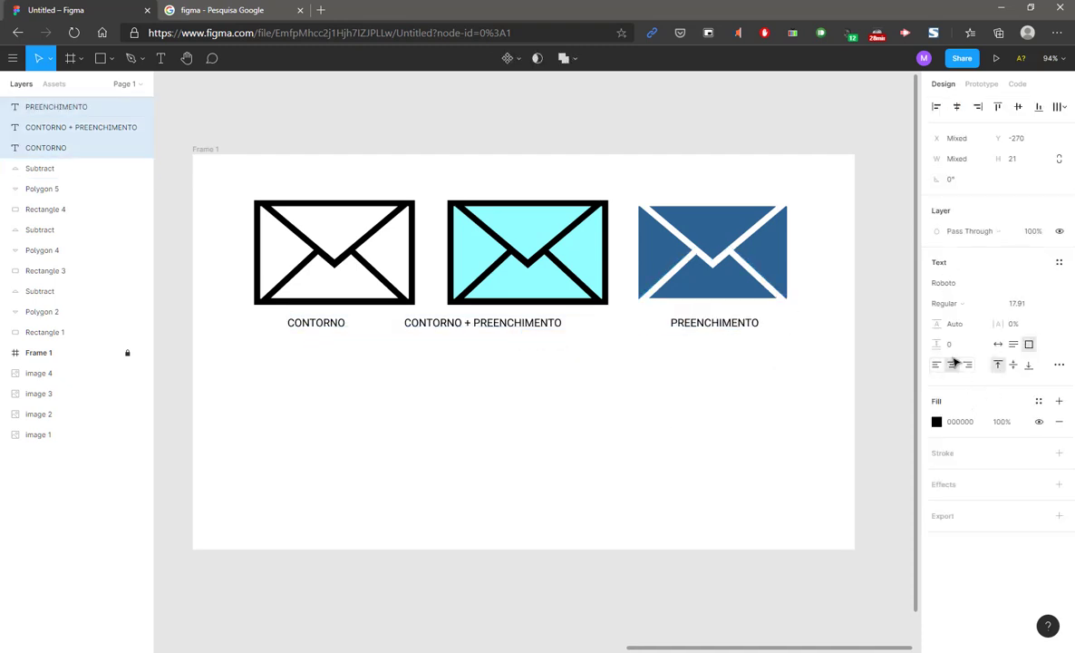
click(705, 326)
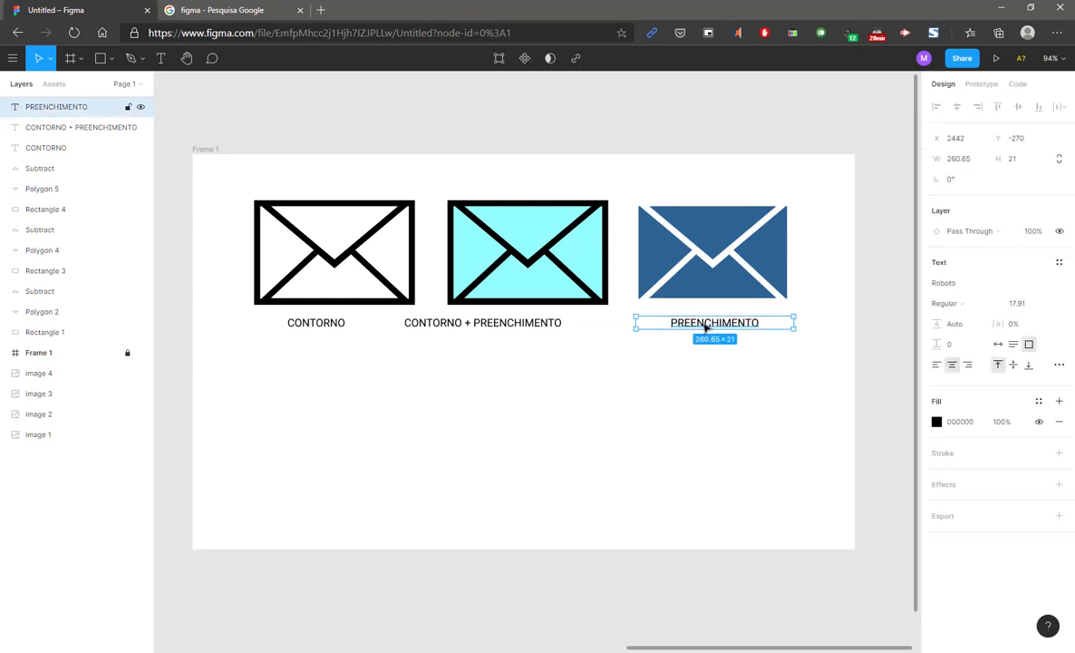
click(765, 348)
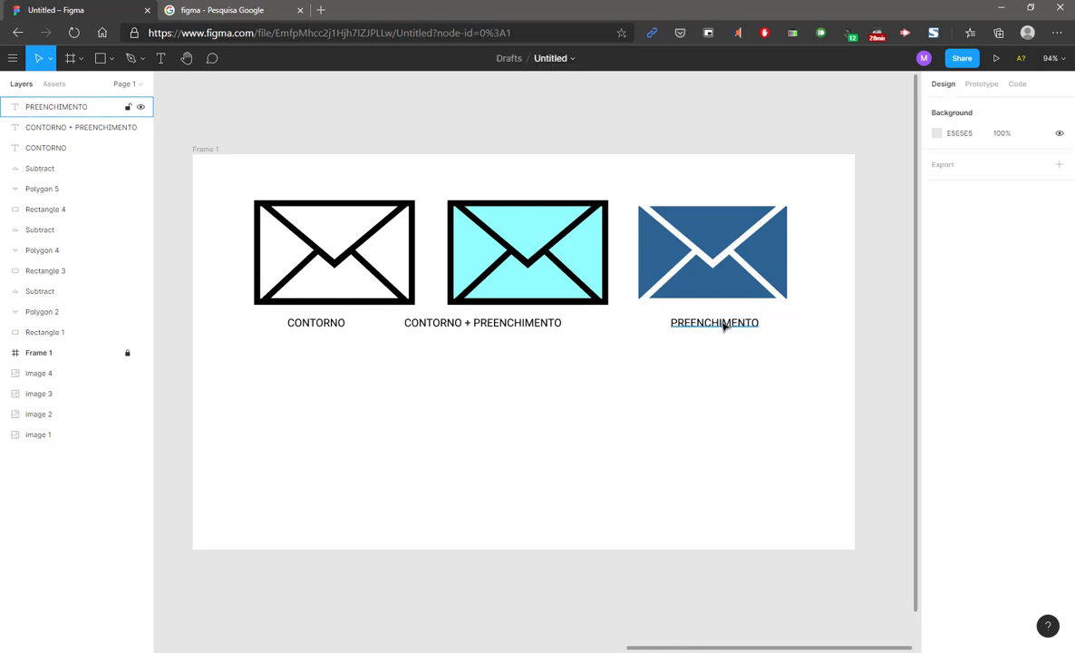
Centre the CONTORNO + PREENCHIMENTO and CONTORNO labels under their respective envelopes.
drag(553, 323, 577, 321)
drag(340, 321, 353, 327)
click(349, 367)
Nudge the blue envelope and its label to the right to widen the gap beside the cyan envelope.
drag(782, 368, 685, 184)
key(shift+Right)
key(shift+Right)
key(shift+Right)
key(shift+Right)
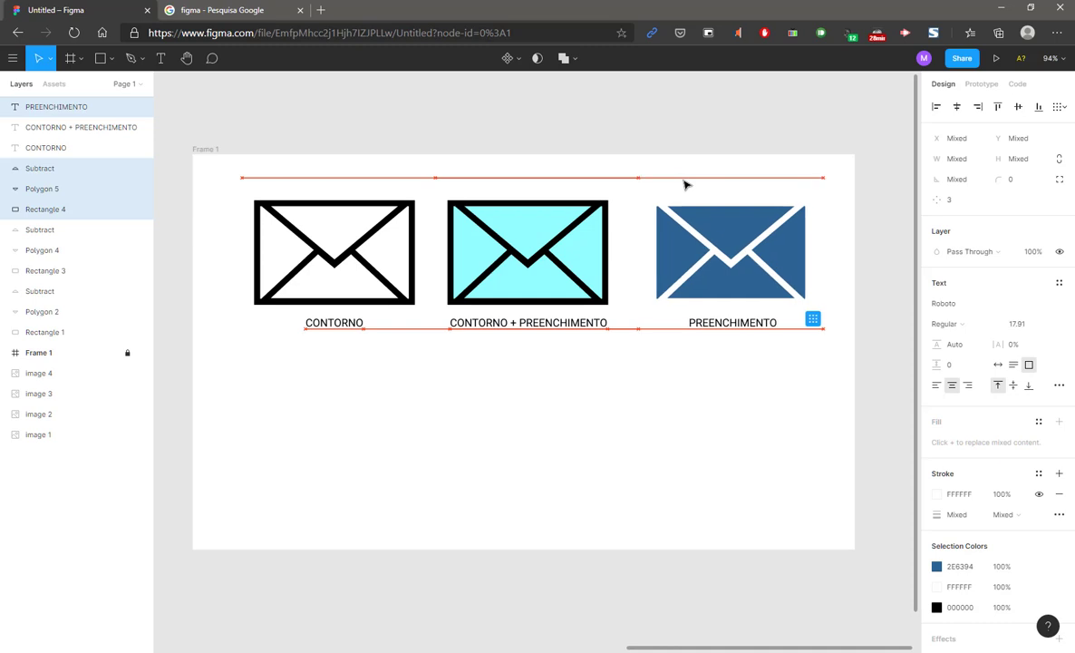
Spread the envelopes and labels evenly across the frame and move the whole set down to its vertical middle.
drag(397, 384, 856, 372)
drag(734, 236, 740, 301)
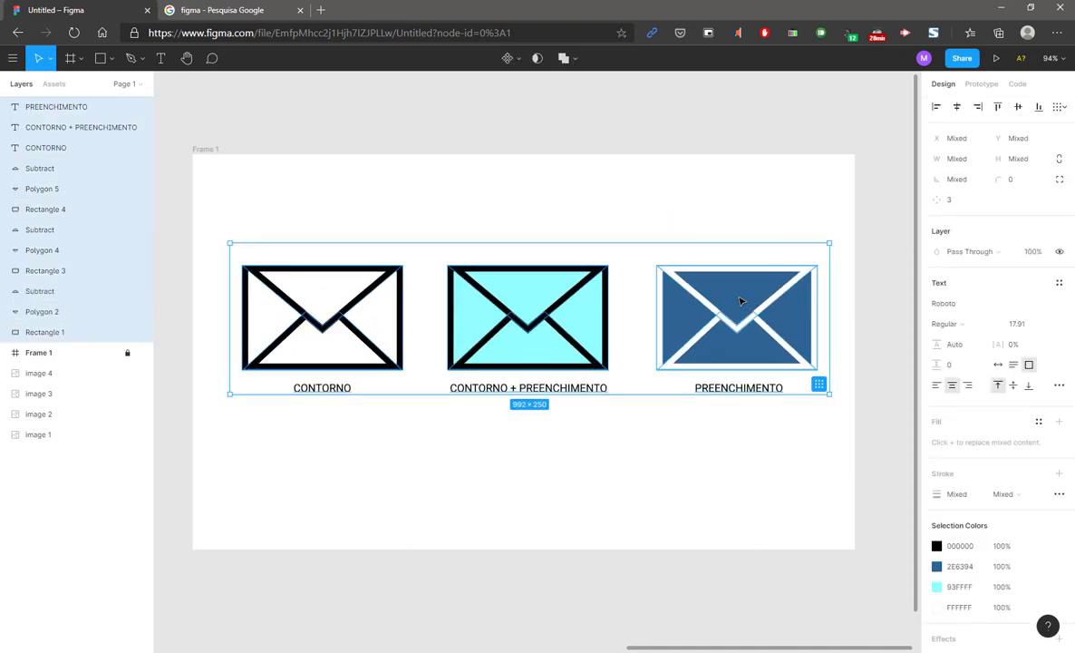
click(600, 426)
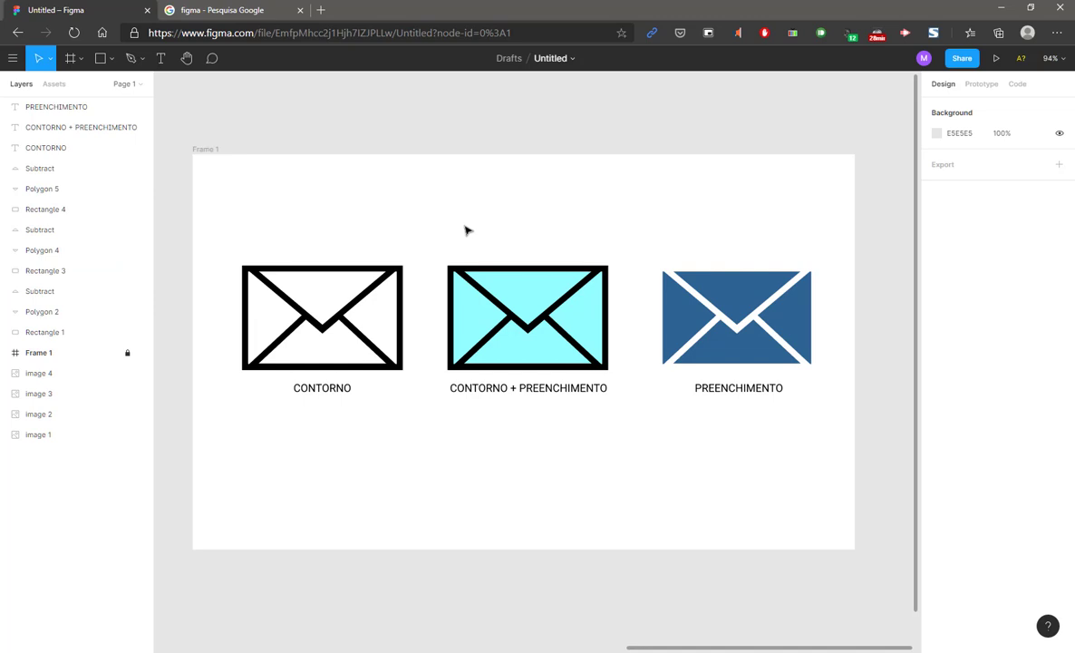
Move all three envelopes and their labels straight up to near the frame's top edge.
scroll(466, 231, down, 1)
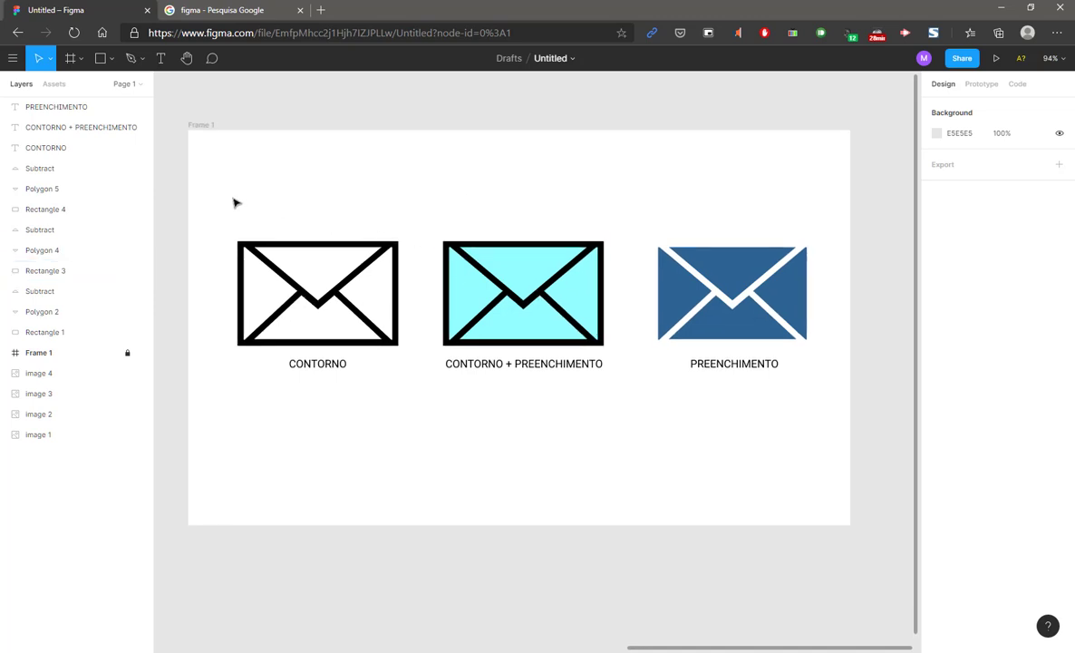
drag(234, 203, 815, 362)
drag(500, 256, 520, 197)
click(394, 337)
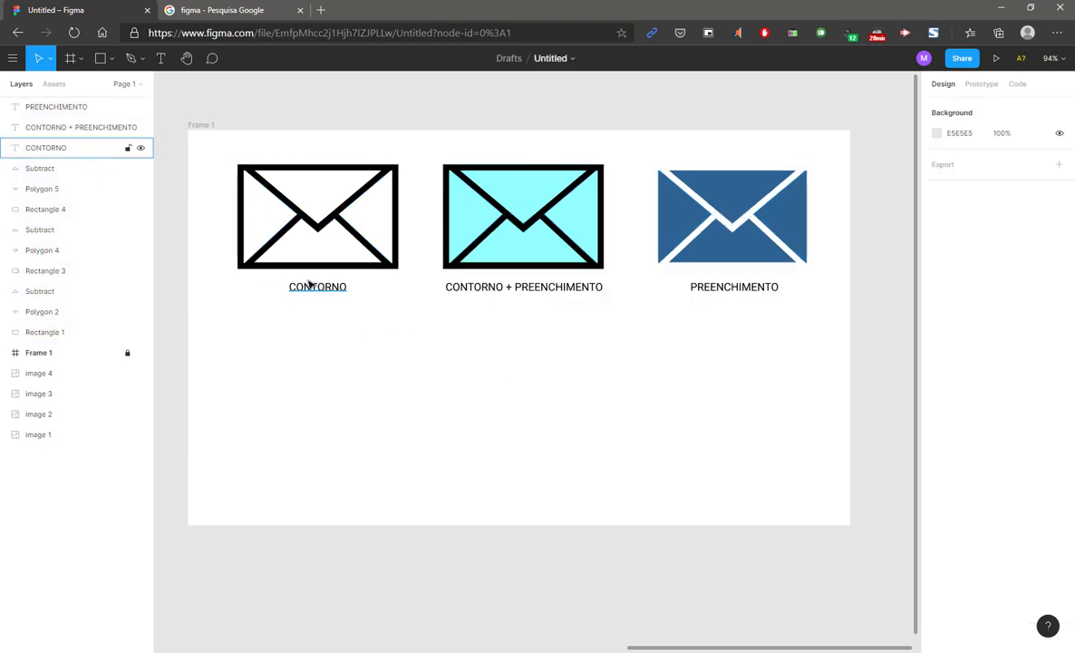
Draw a grey circle about 222 px in diameter below the CONTORNO + PREENCHIMENTO label.
key(o)
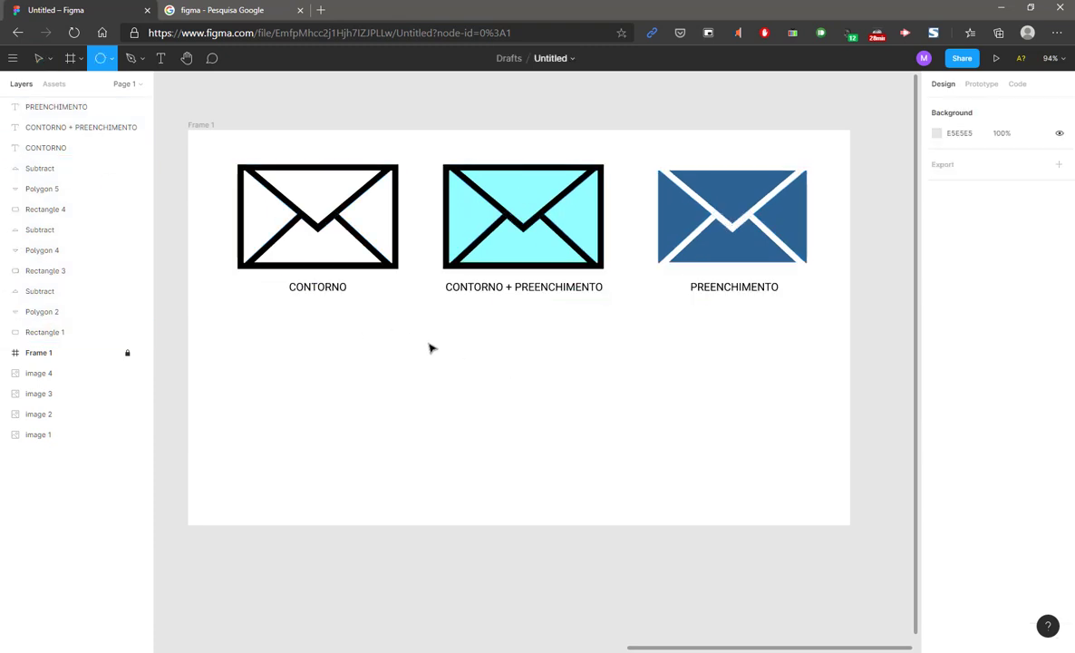
drag(431, 345, 572, 313)
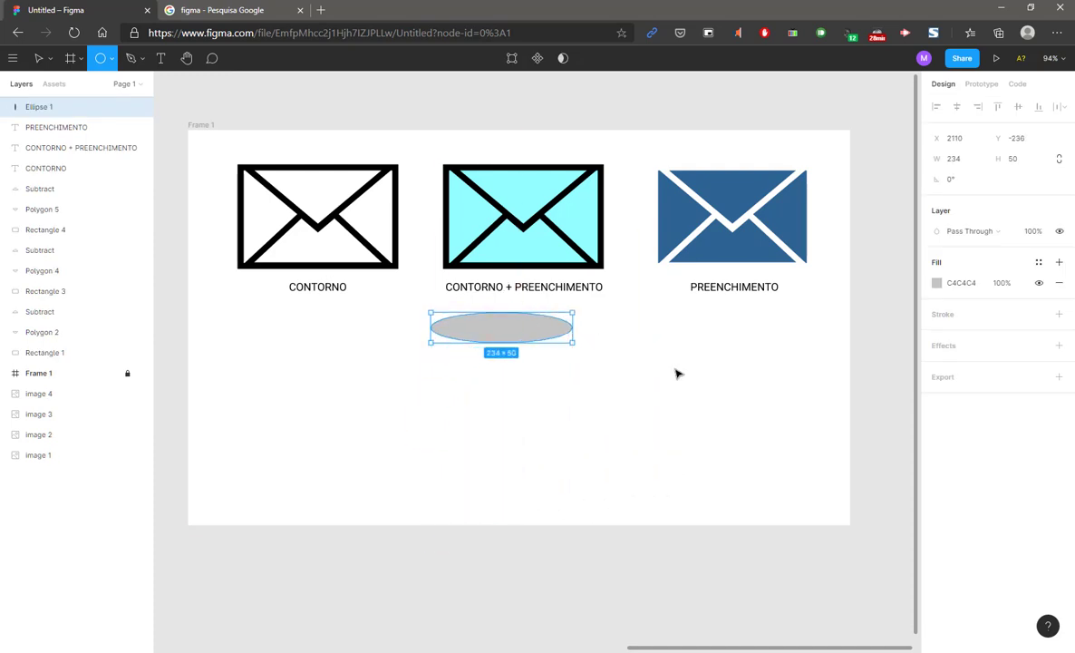
mouse_move(676, 374)
mouse_down()
mouse_move(526, 556)
mouse_move(556, 403)
mouse_move(468, 375)
mouse_move(567, 470)
mouse_up()
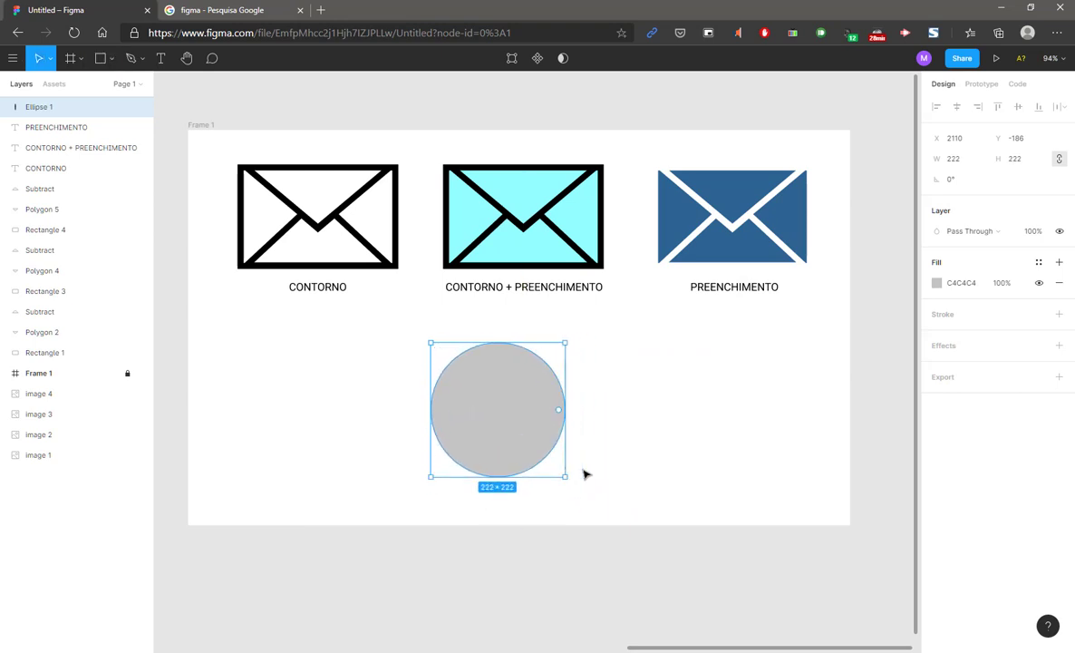
click(664, 463)
Duplicate the outlined CONTORNO envelope and place the copy over the grey circle.
drag(205, 147, 407, 272)
key(ctrl+c)
key(ctrl+v)
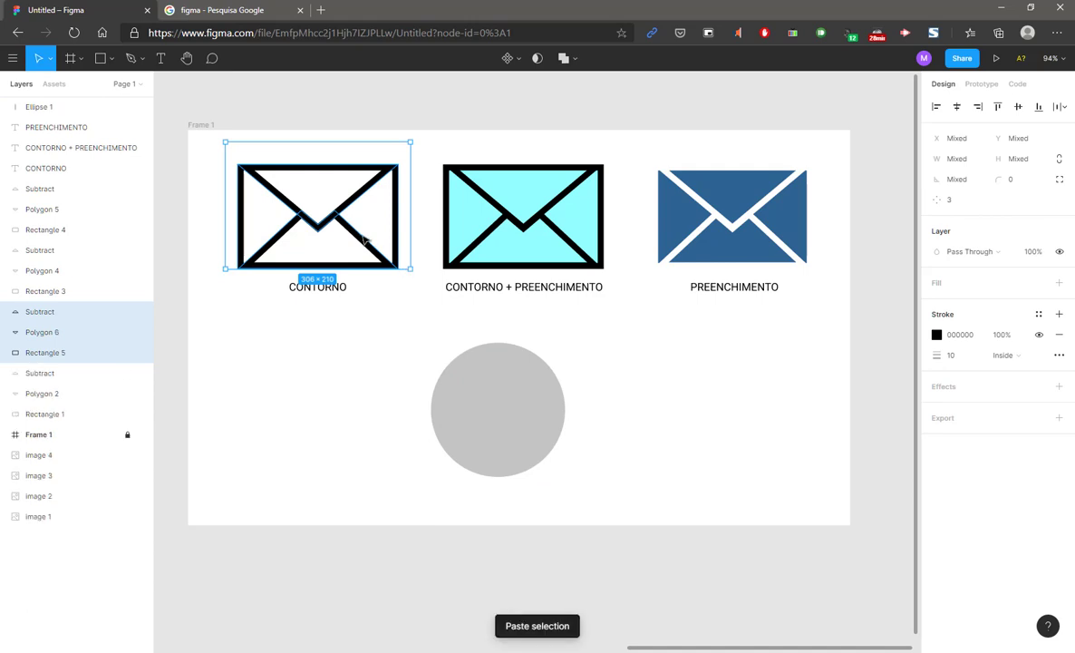
drag(324, 226, 502, 414)
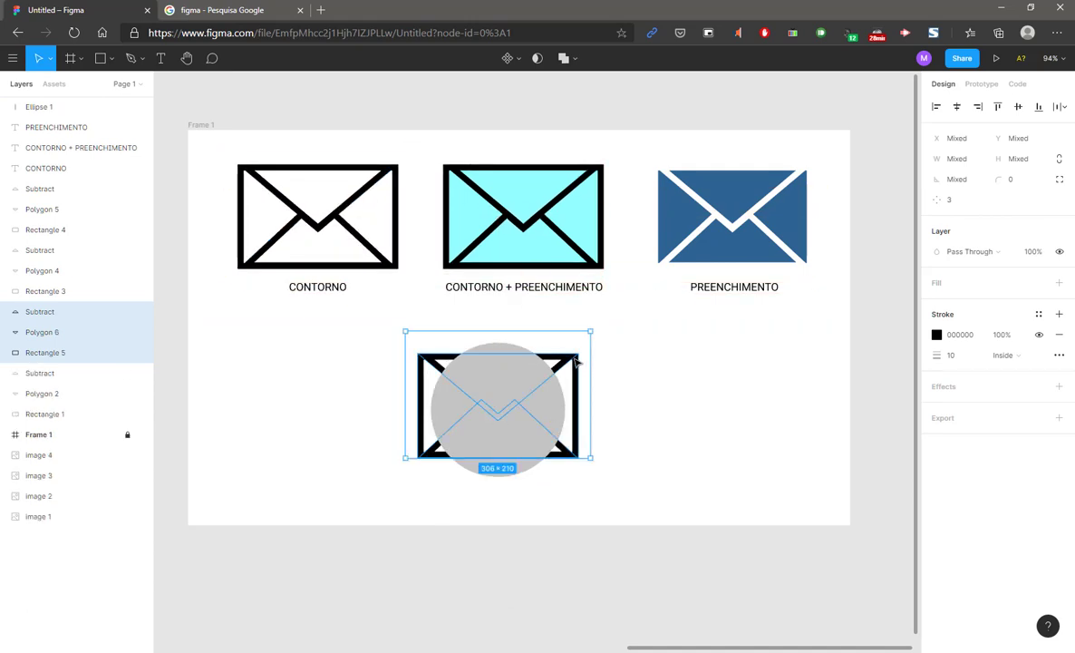
Bring the copied envelope to the front of the grey circle and group its parts.
right_click(570, 356)
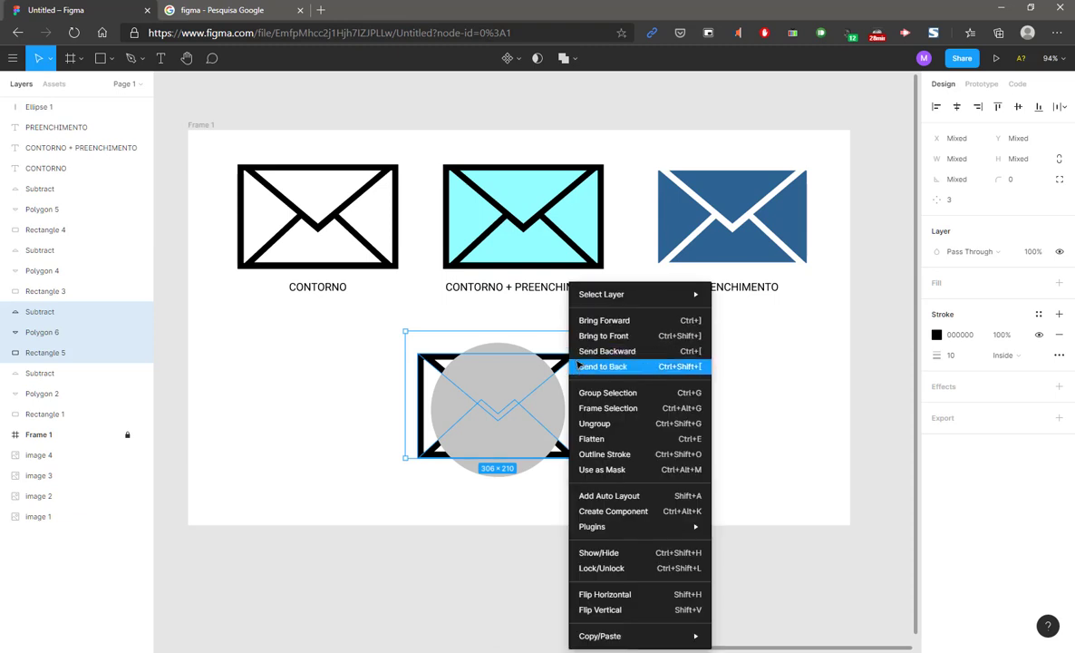
click(627, 323)
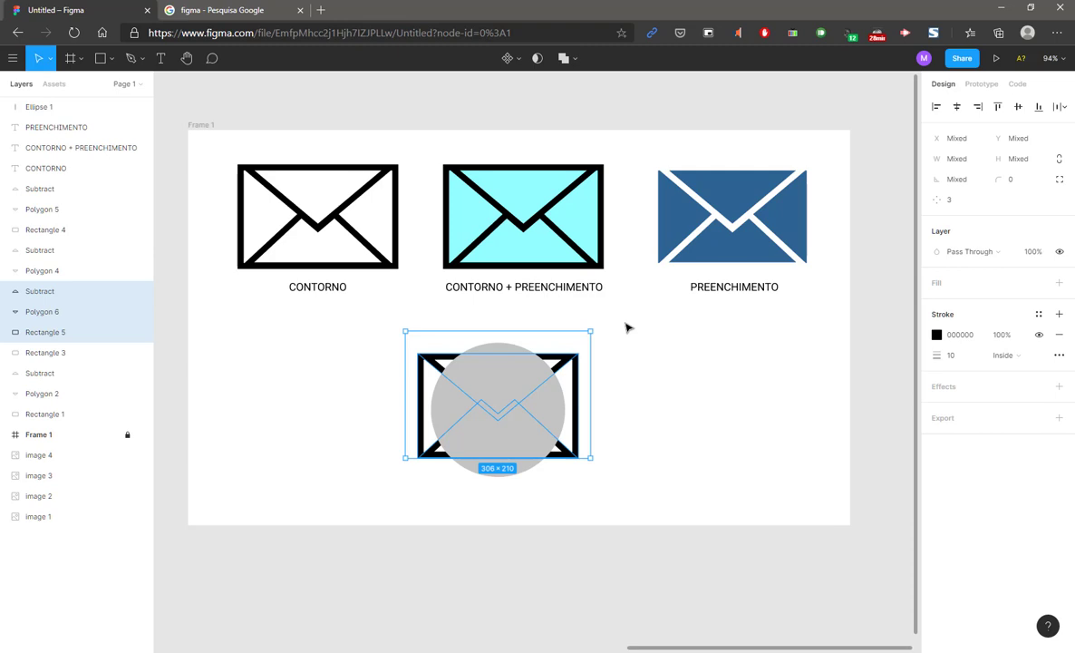
right_click(580, 365)
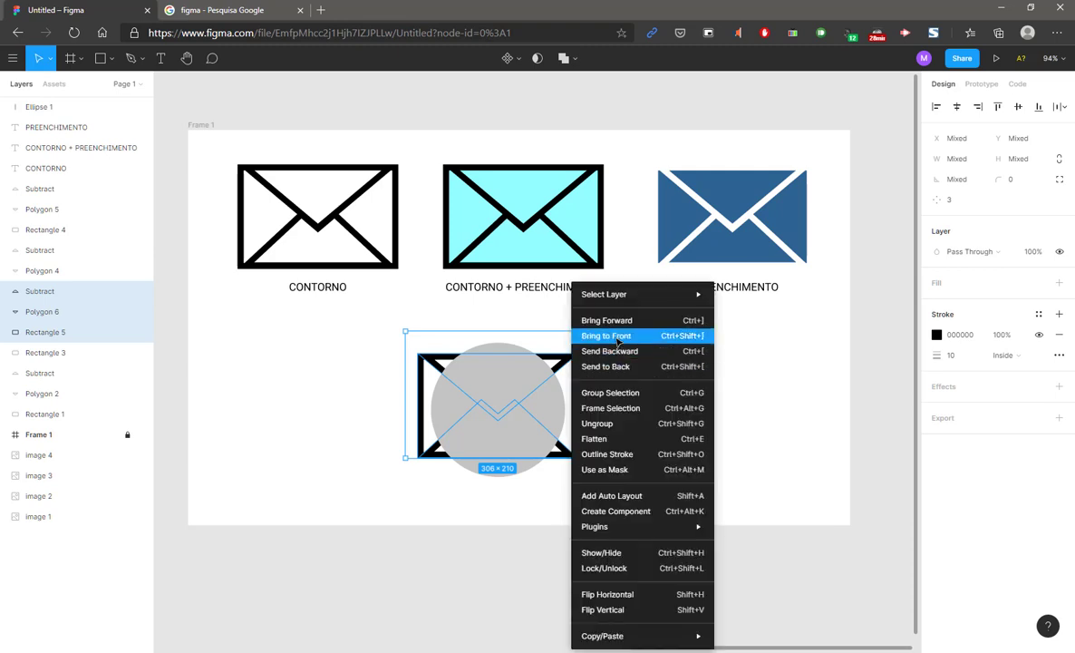
click(619, 338)
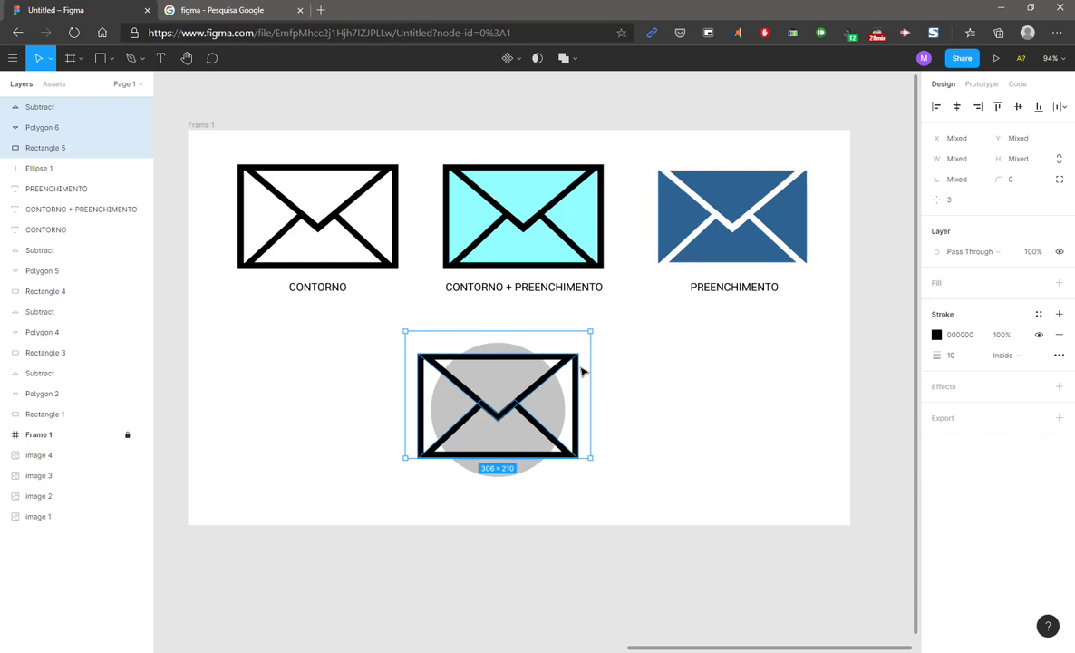
key(ctrl+g)
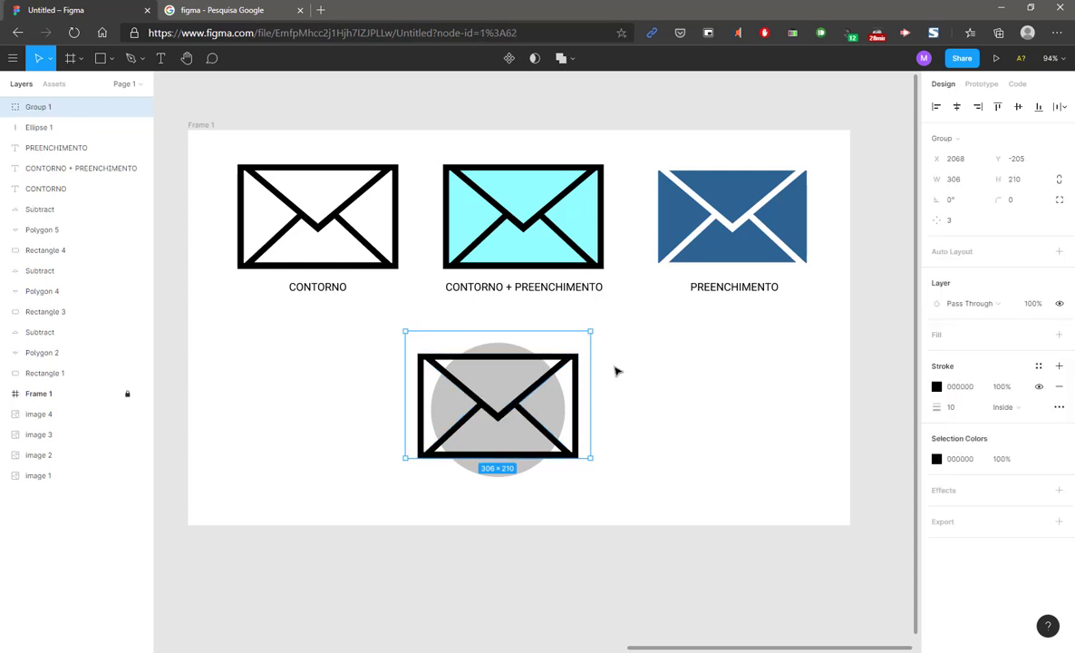
click(656, 362)
click(577, 374)
click(651, 367)
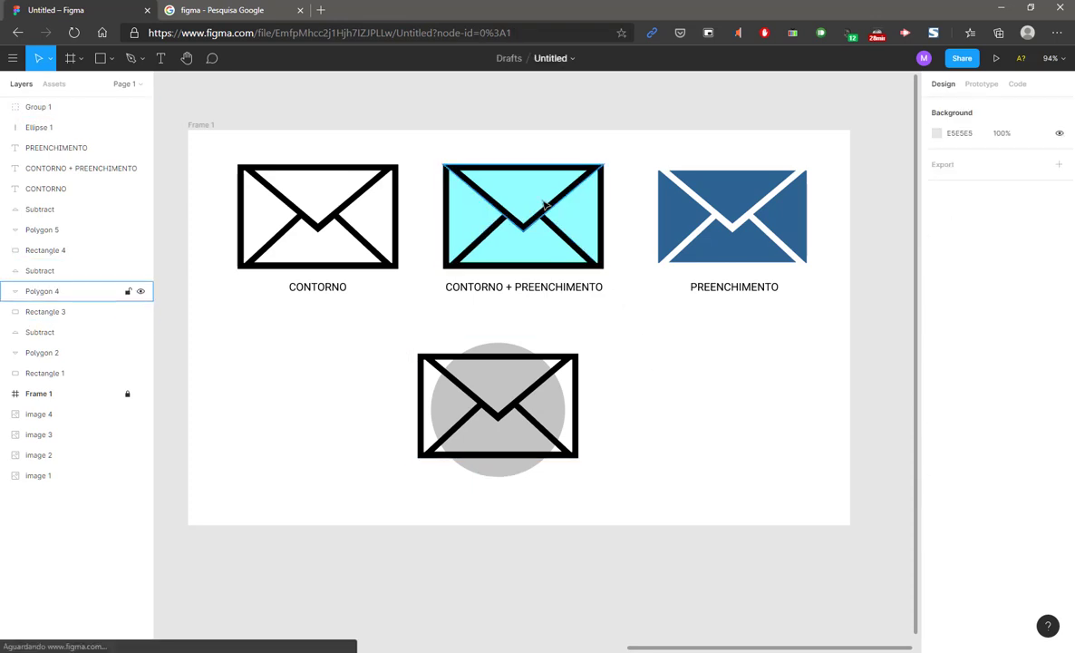
Try moving the cyan envelope's ungrouped flap and lower triangle apart, and undo both moves.
drag(545, 205, 630, 148)
drag(544, 236, 433, 286)
key(ctrl+z)
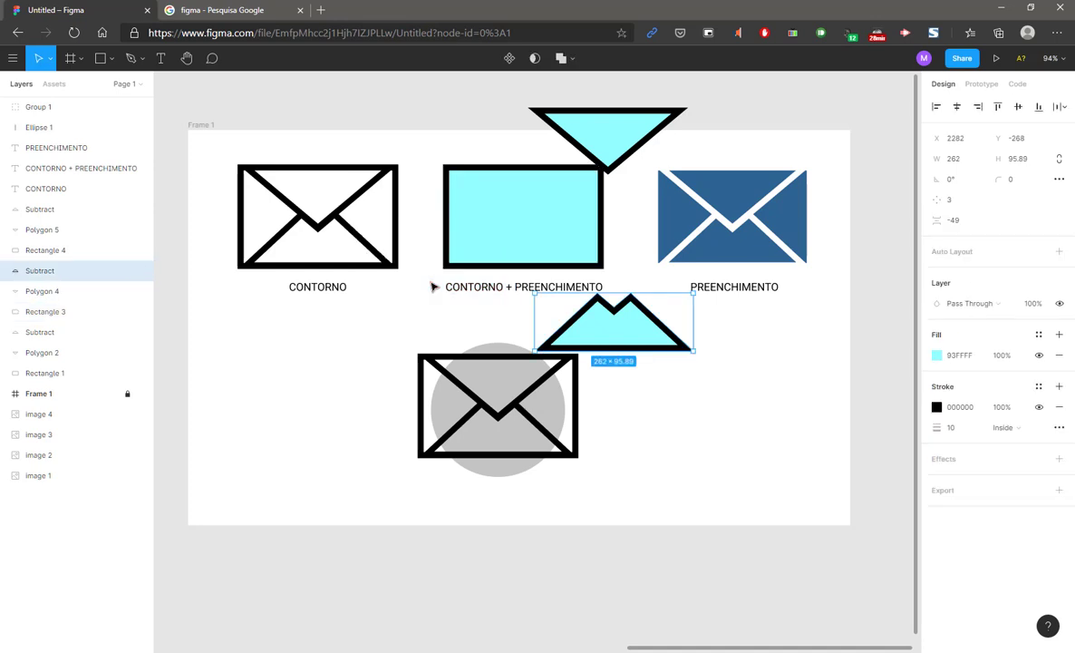
key(ctrl+z)
key(ctrl+z)
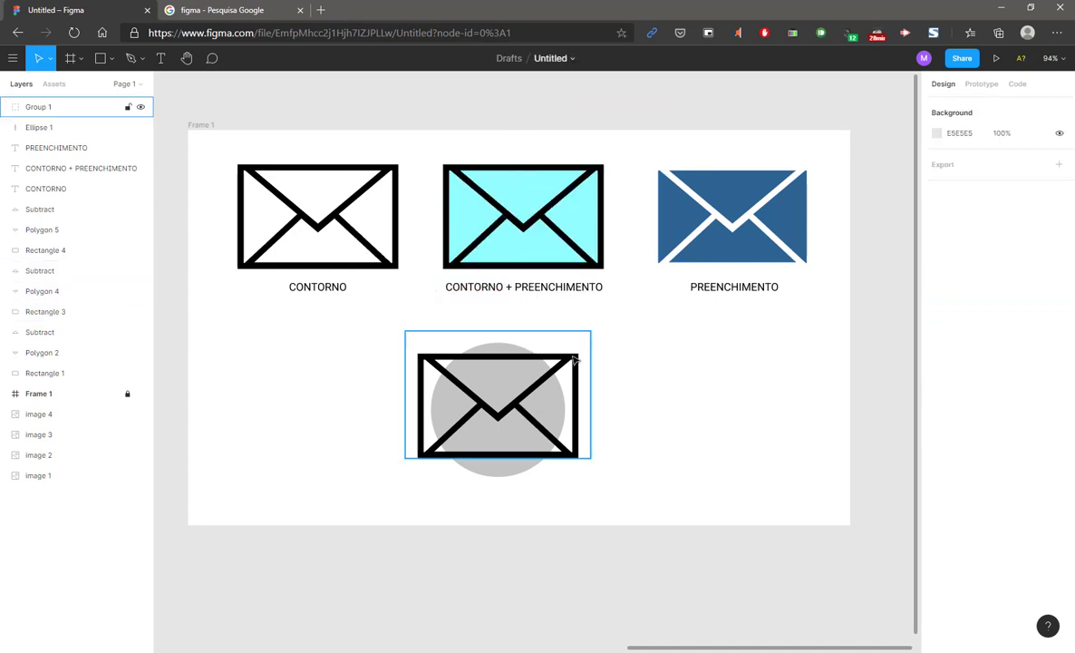
Move the grouped envelope around the circle as a single unit.
drag(574, 359, 689, 388)
click(787, 359)
click(588, 372)
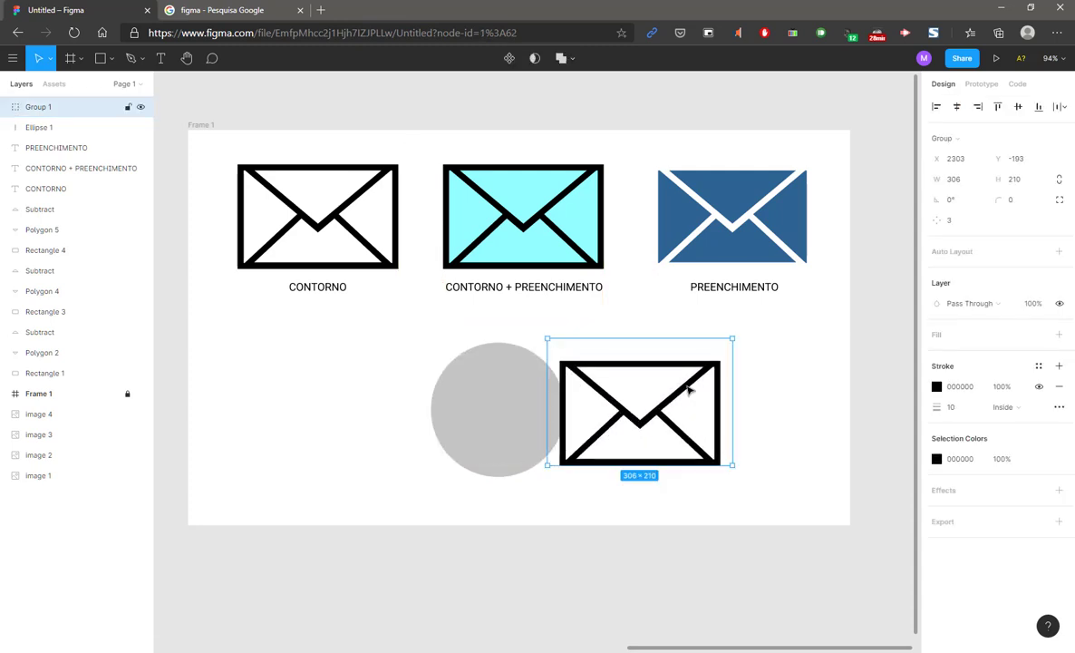
key(ctrl+z)
Try moving the flap and lower triangle individually inside the envelope group, and undo those moves.
double_click(524, 370)
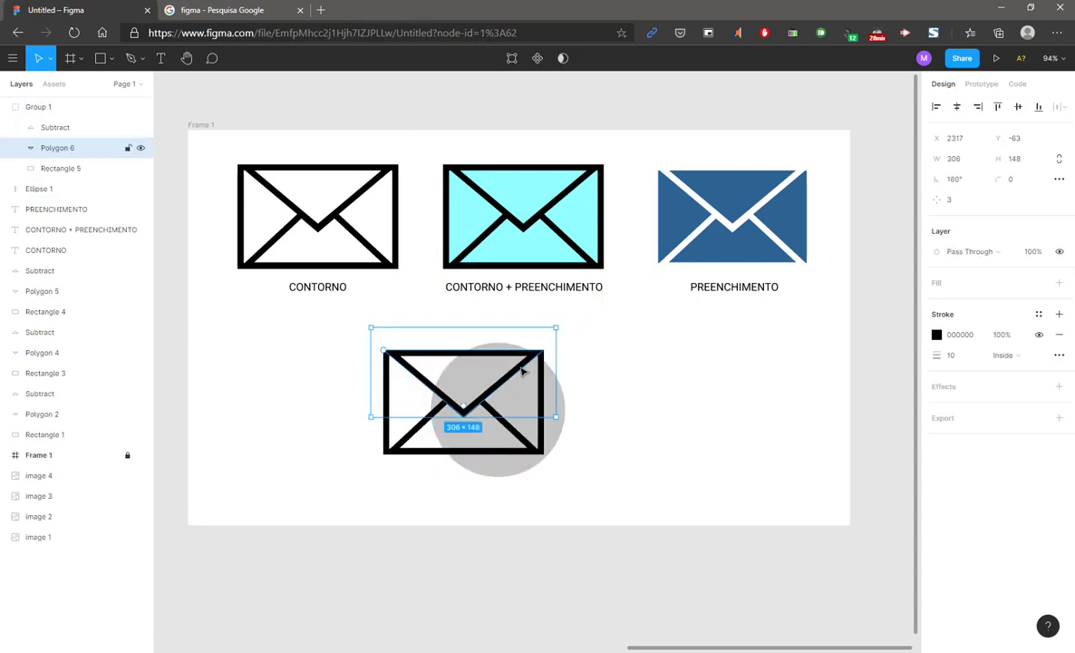
drag(406, 366, 388, 326)
drag(419, 431, 439, 494)
key(ctrl+z)
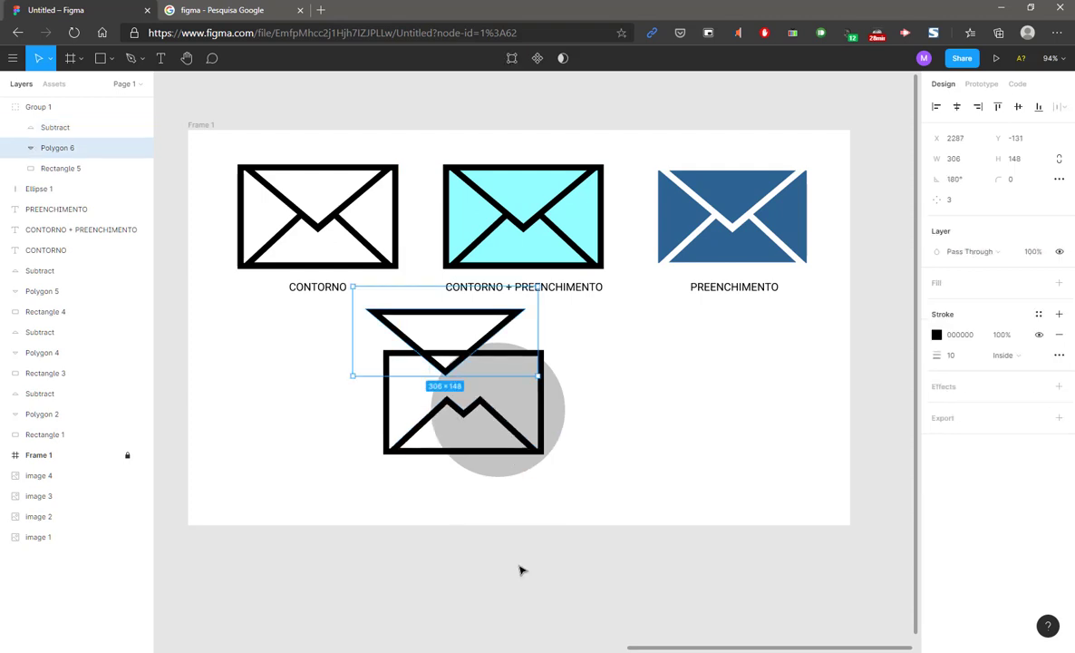
key(ctrl+z)
click(609, 389)
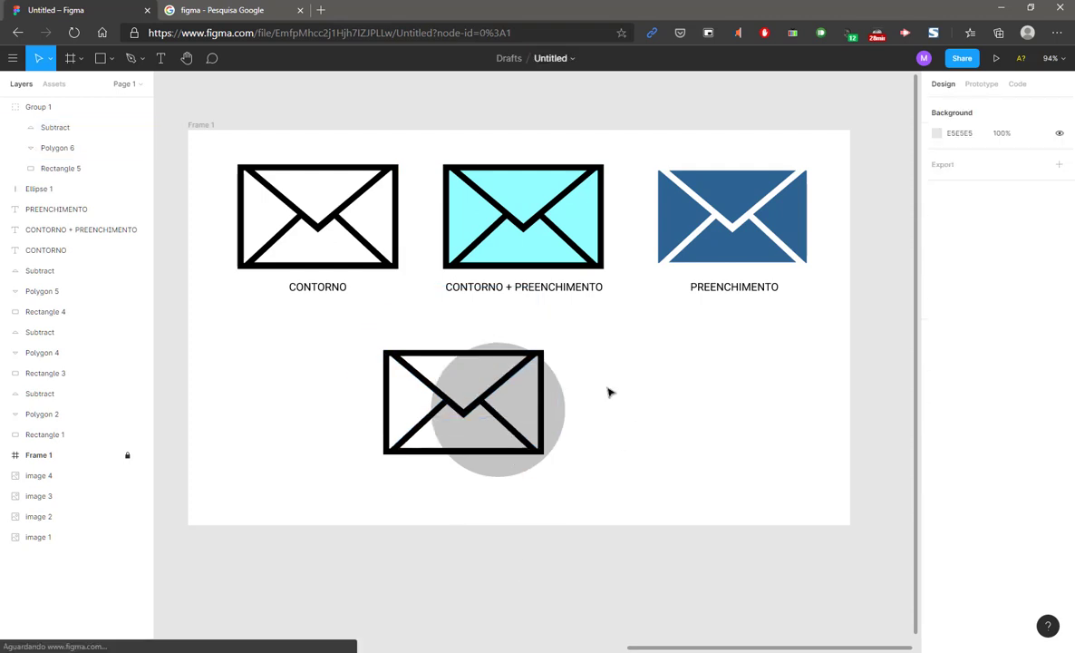
Scale the grouped envelope down to about 163 × 112 px and align its centre with the circle's.
click(521, 370)
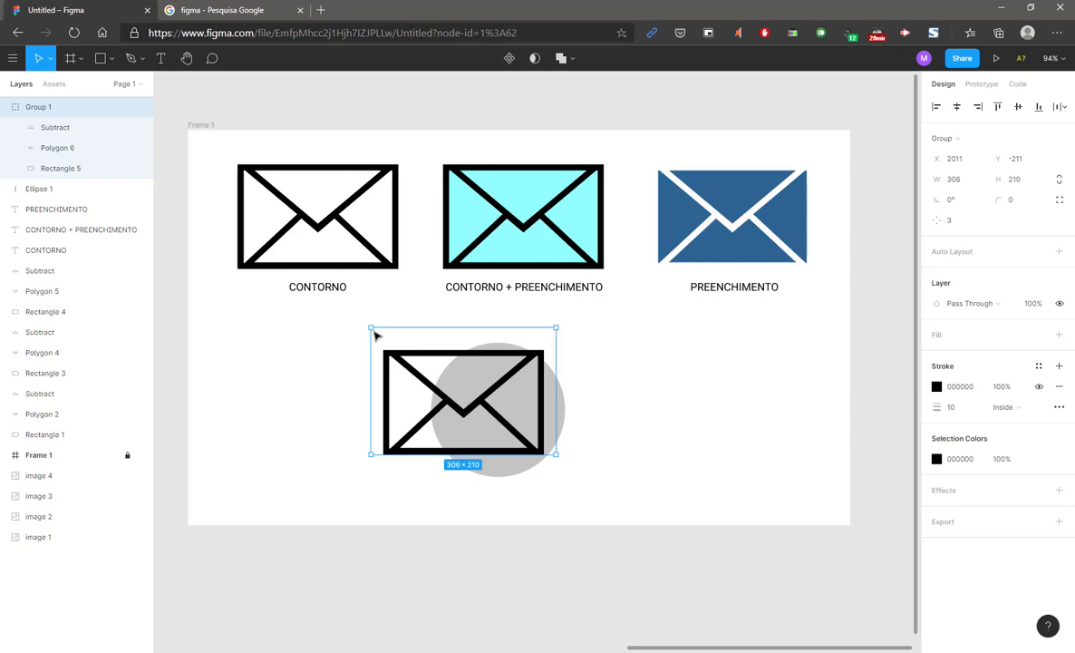
drag(375, 331, 474, 415)
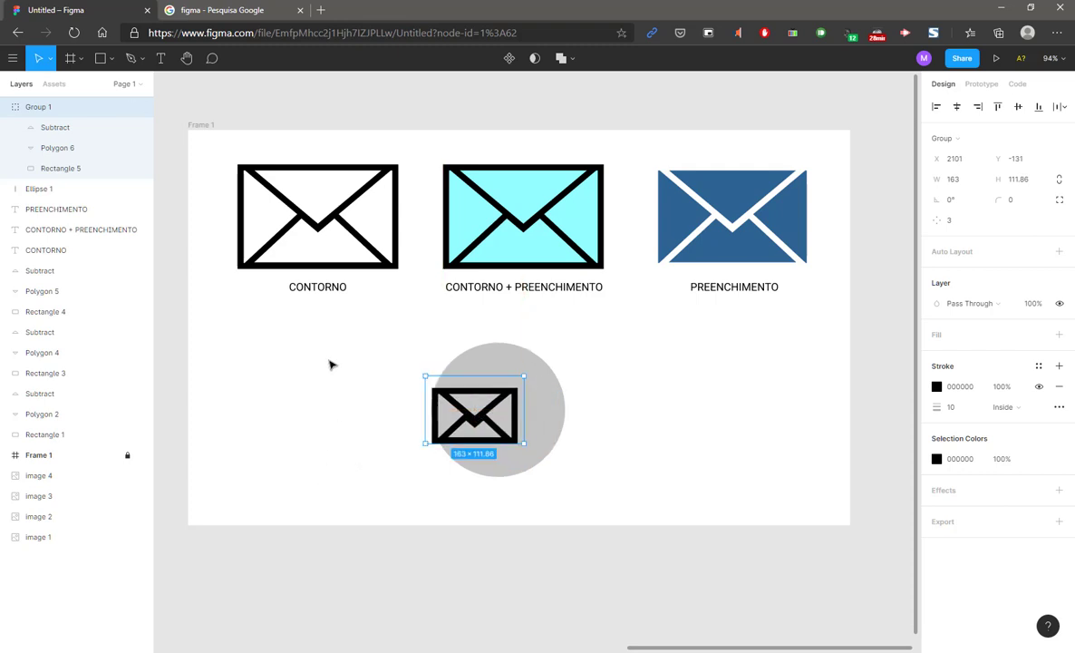
drag(365, 345, 394, 355)
click(625, 480)
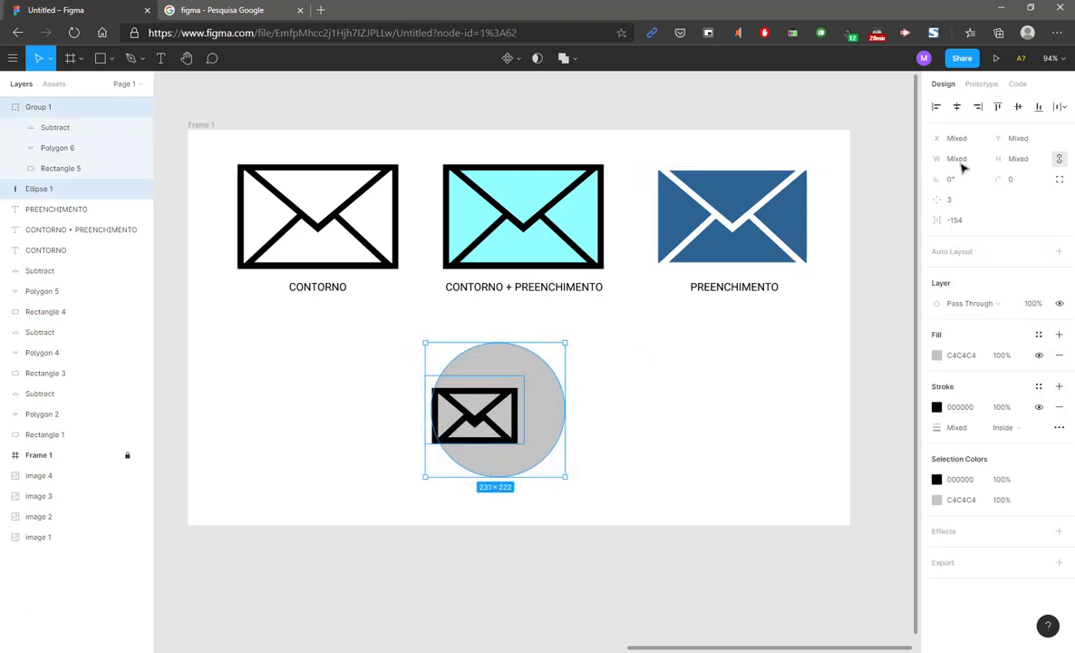
click(959, 108)
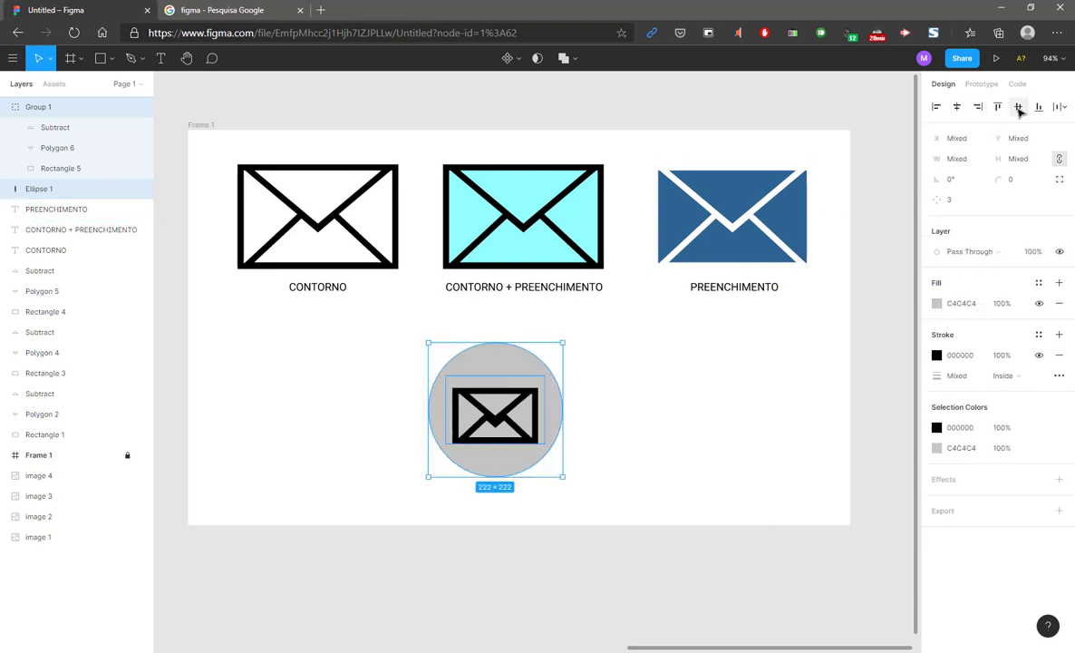
click(751, 401)
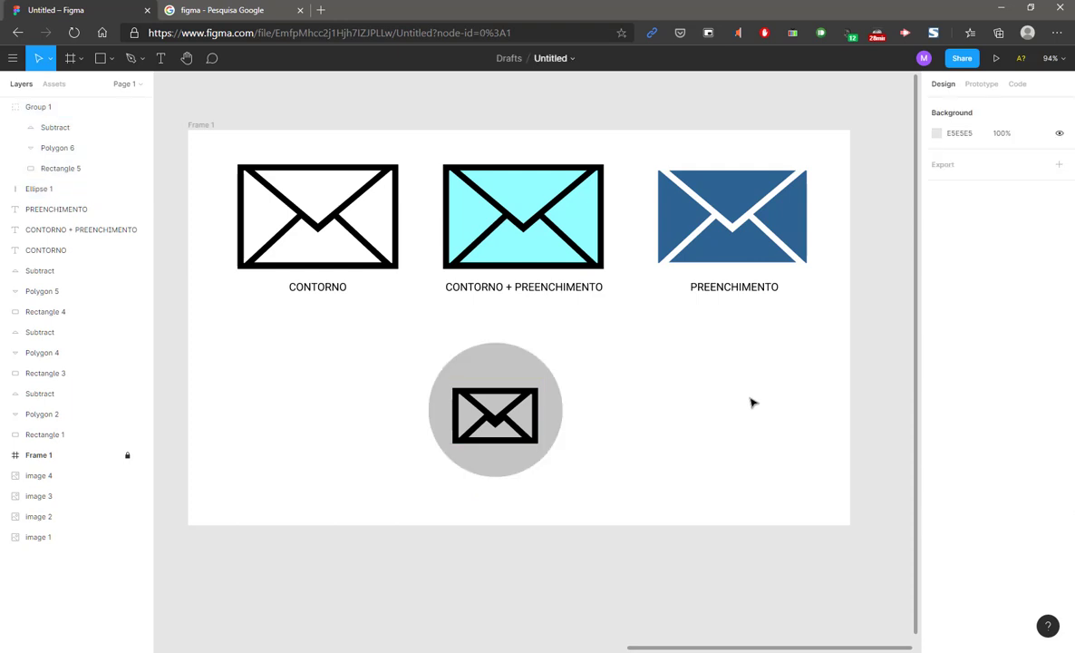
Try moving the small envelope's flap upward inside the group, and undo the move.
click(509, 401)
click(619, 392)
scroll(505, 404, up, 1)
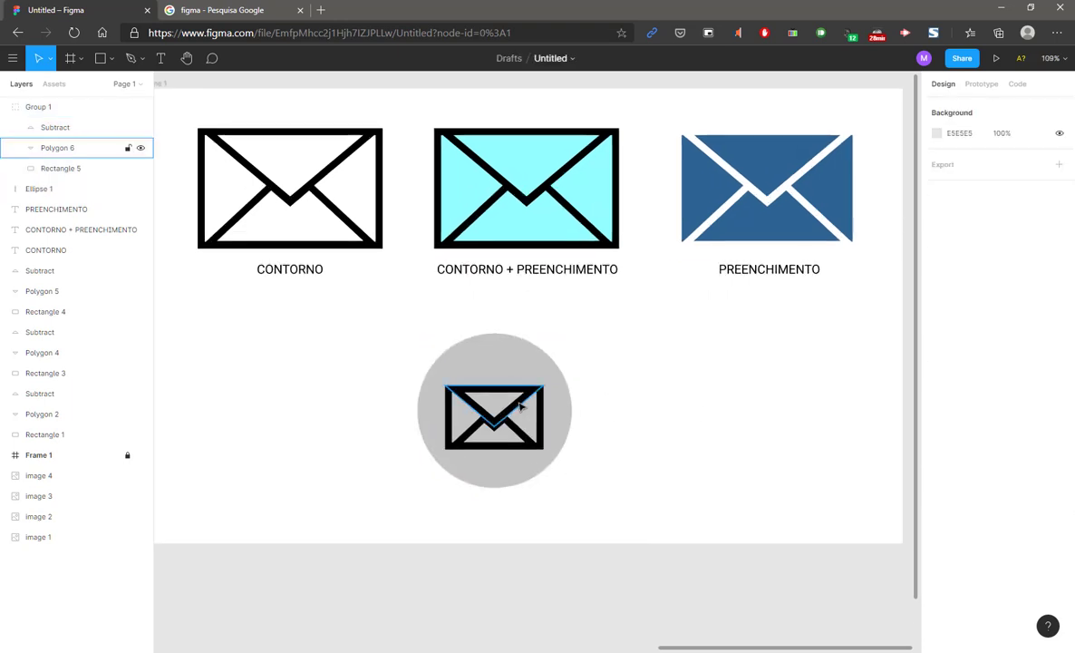
click(497, 406)
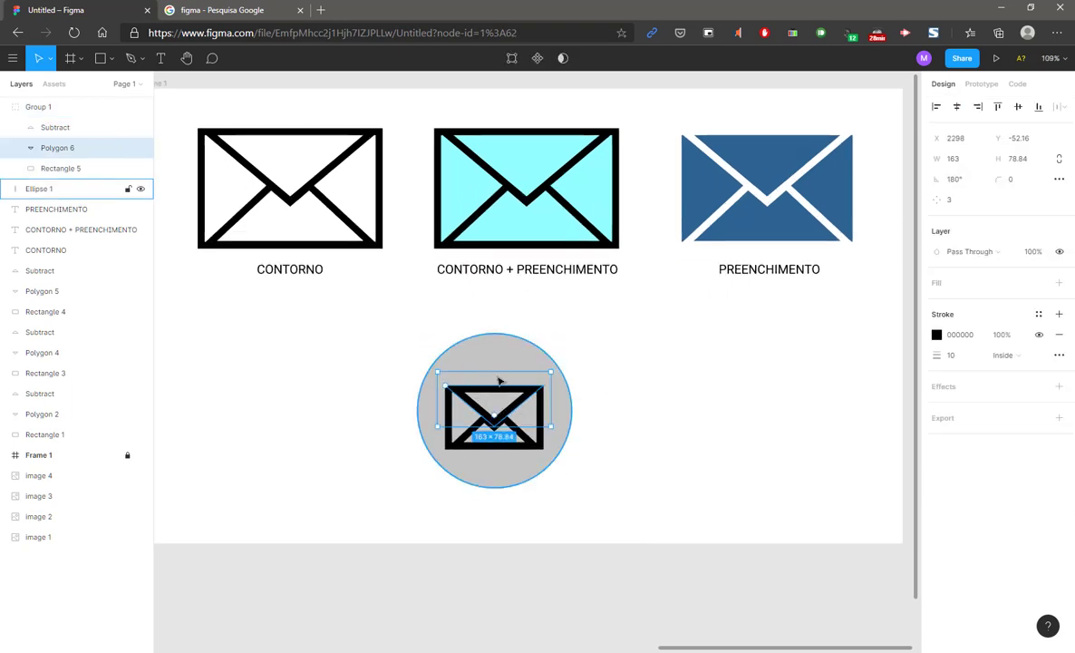
scroll(480, 388, up, 3)
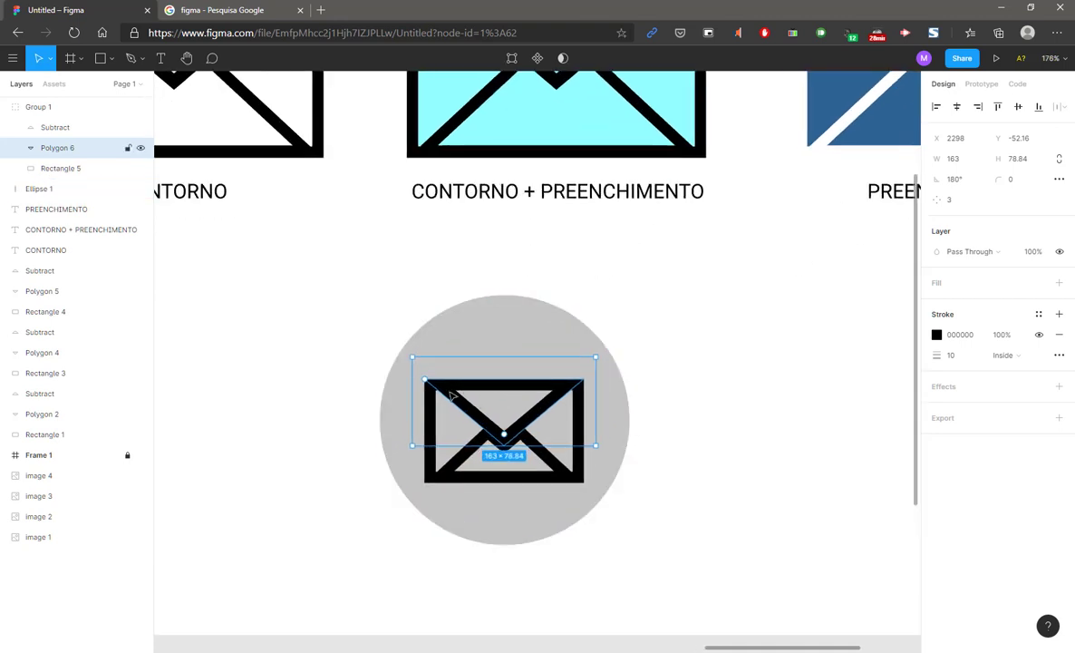
drag(453, 382, 459, 350)
key(ctrl+z)
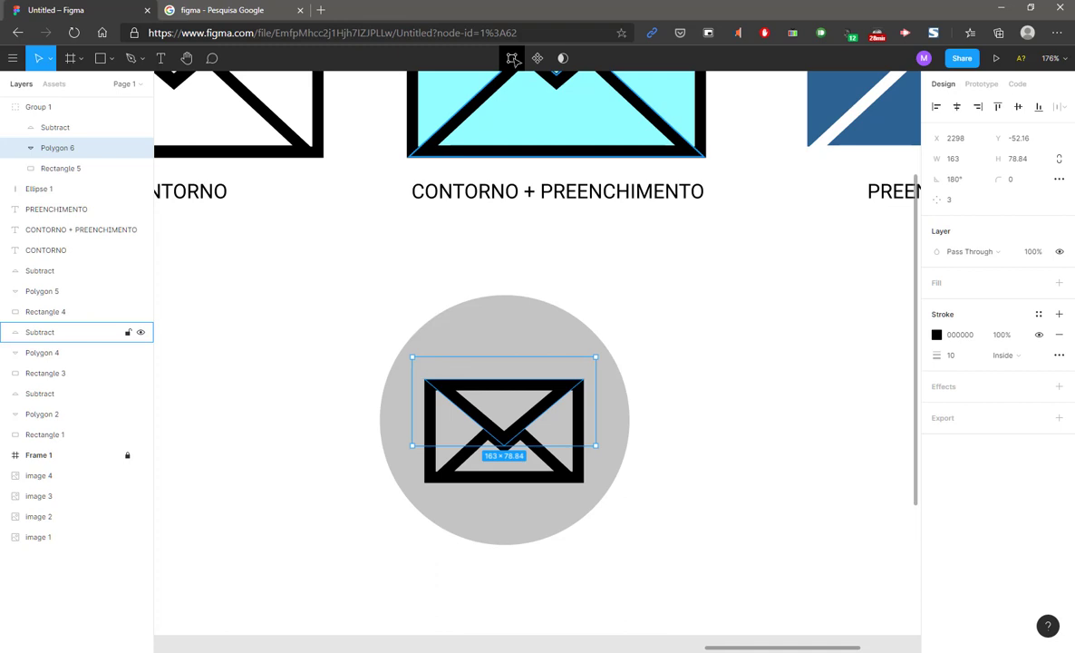
Open the small envelope's flap for vector editing and leave it without changing any points.
click(512, 58)
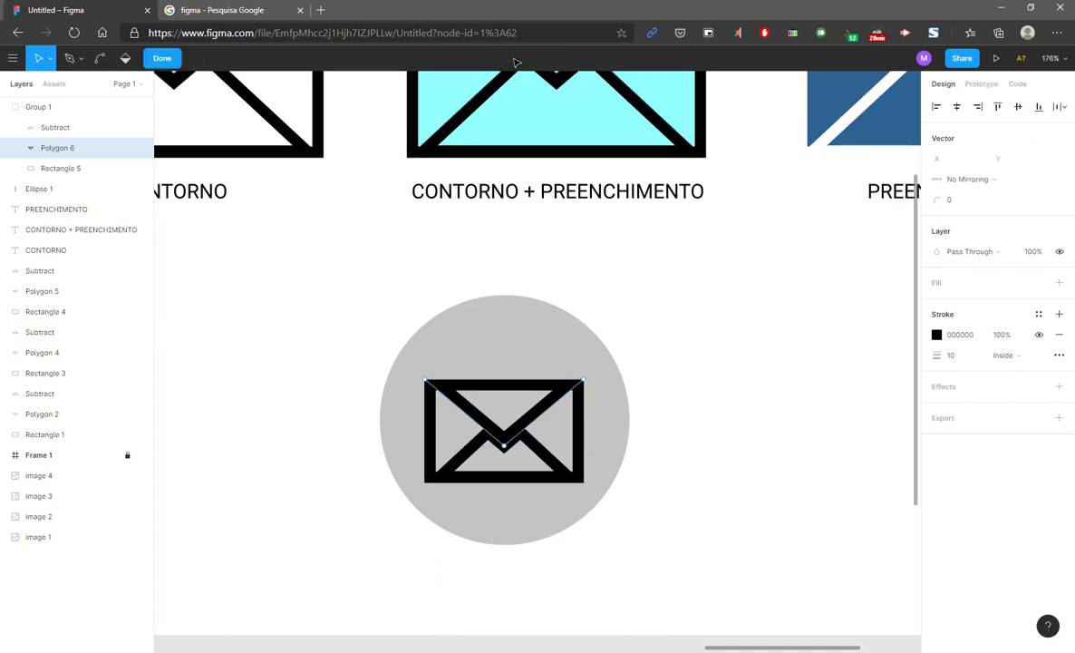
key(Escape)
click(653, 345)
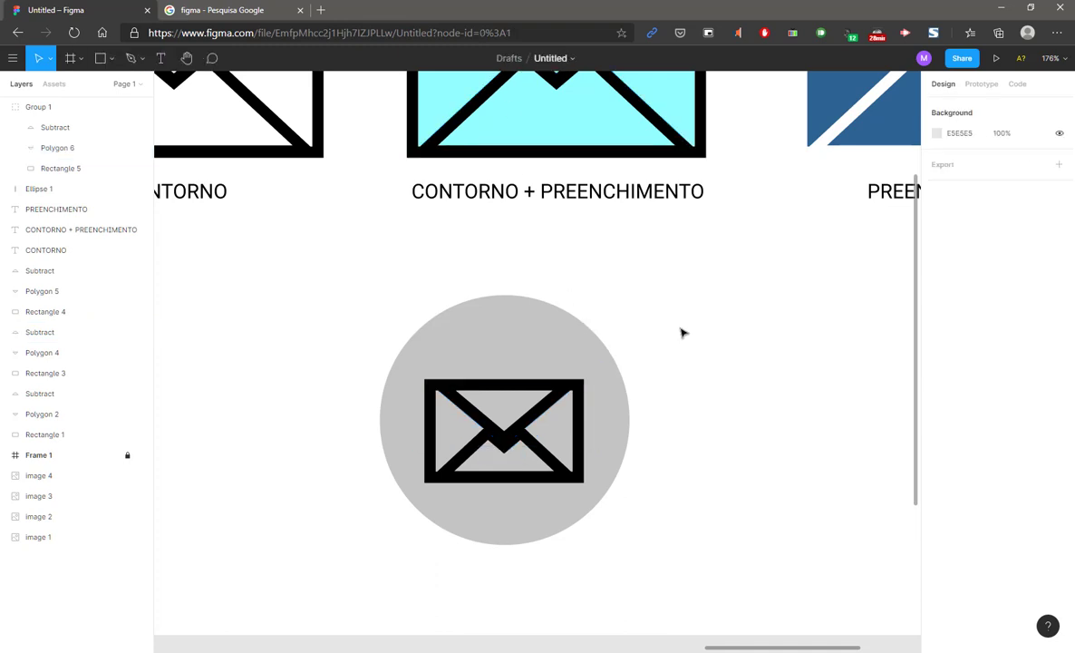
double_click(563, 395)
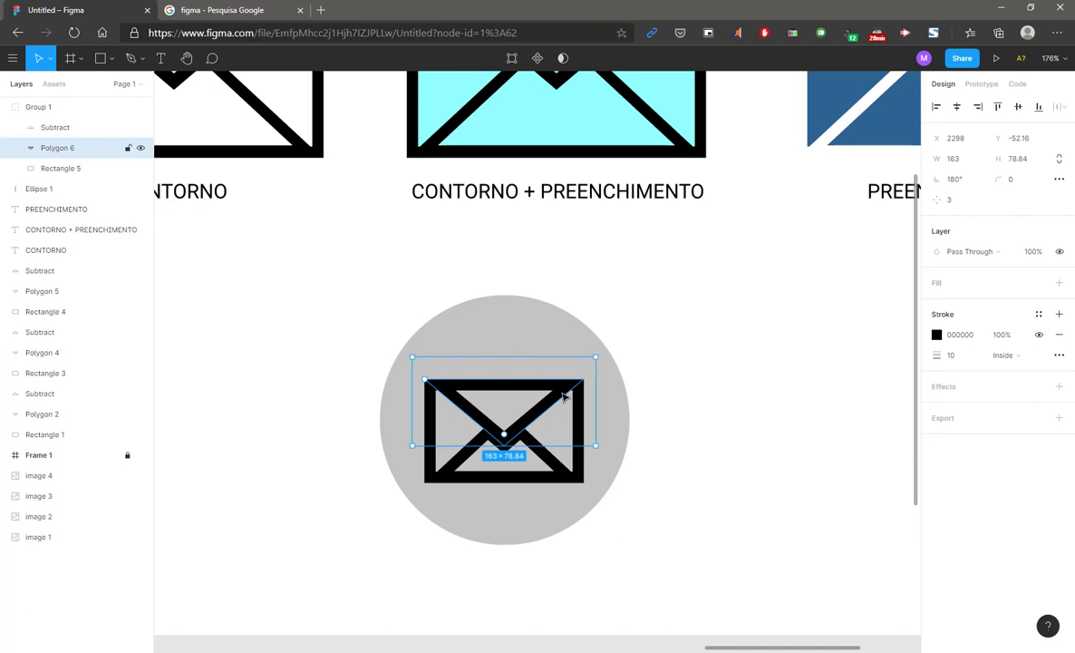
double_click(563, 395)
key(Escape)
key(Escape)
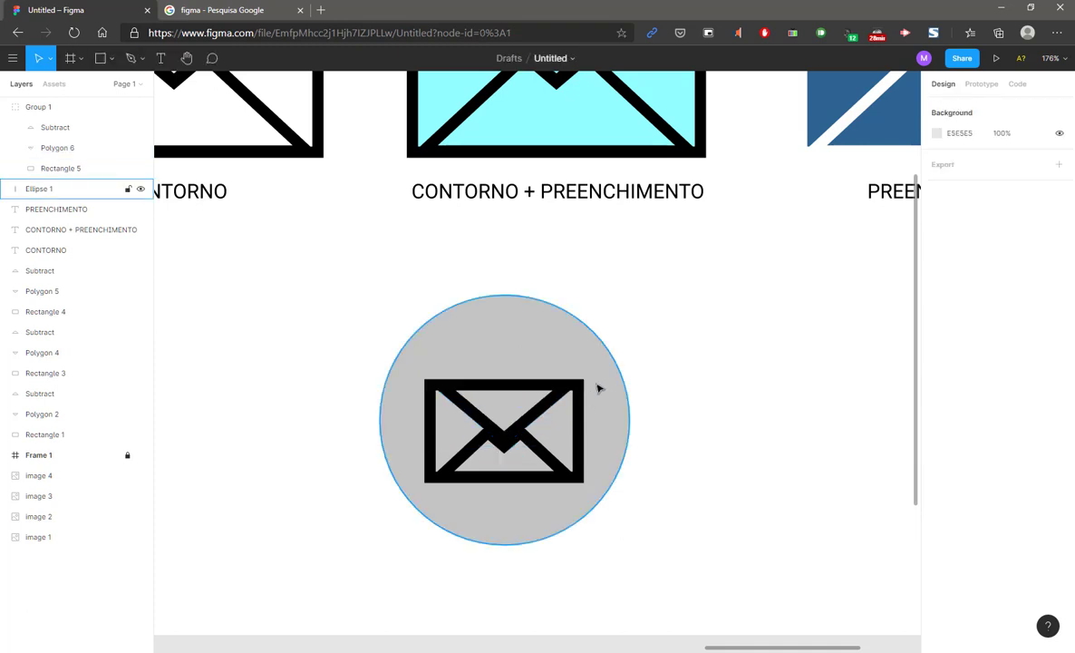
click(561, 388)
key(Escape)
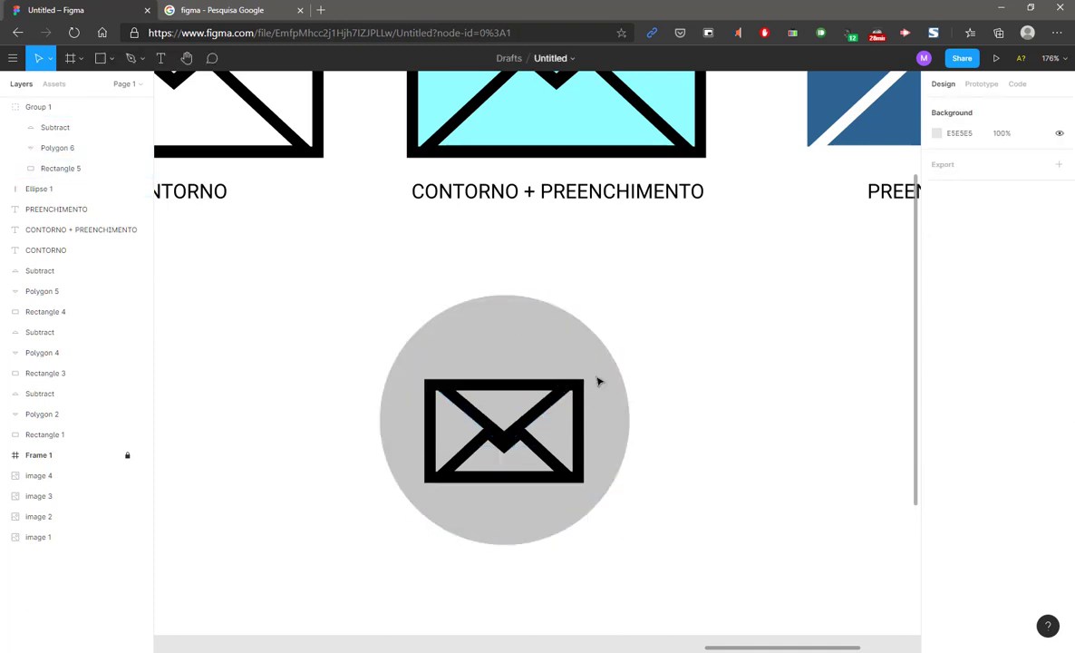
Shift the grouped envelope slightly up to X 2136, Y -136 so it looks visually centred in the circle.
drag(571, 386, 571, 380)
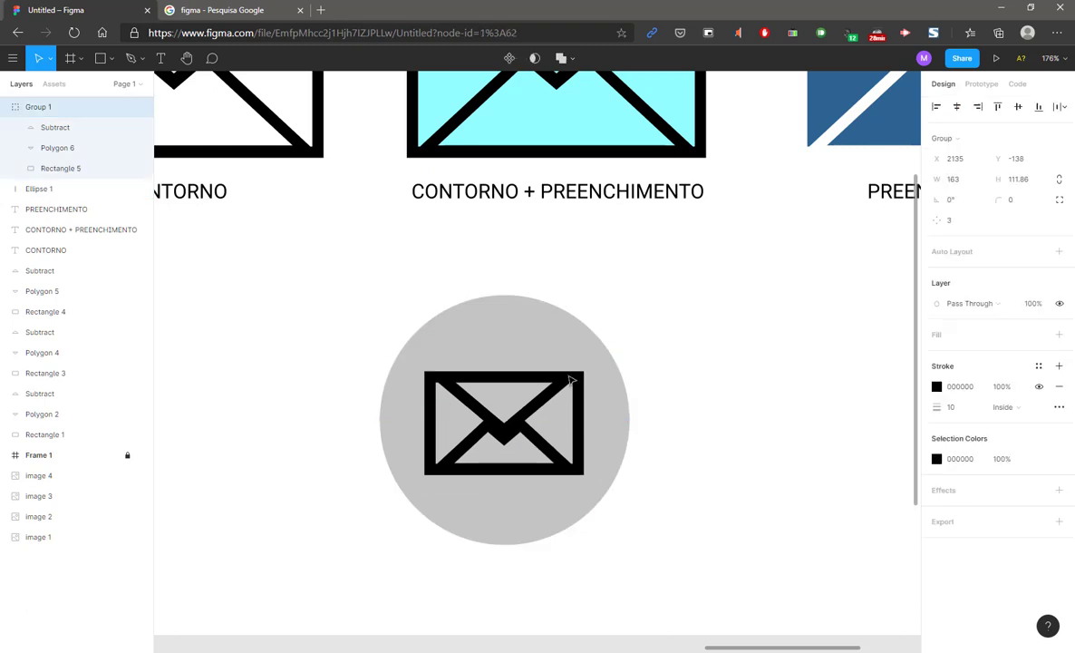
key(Right)
key(Right)
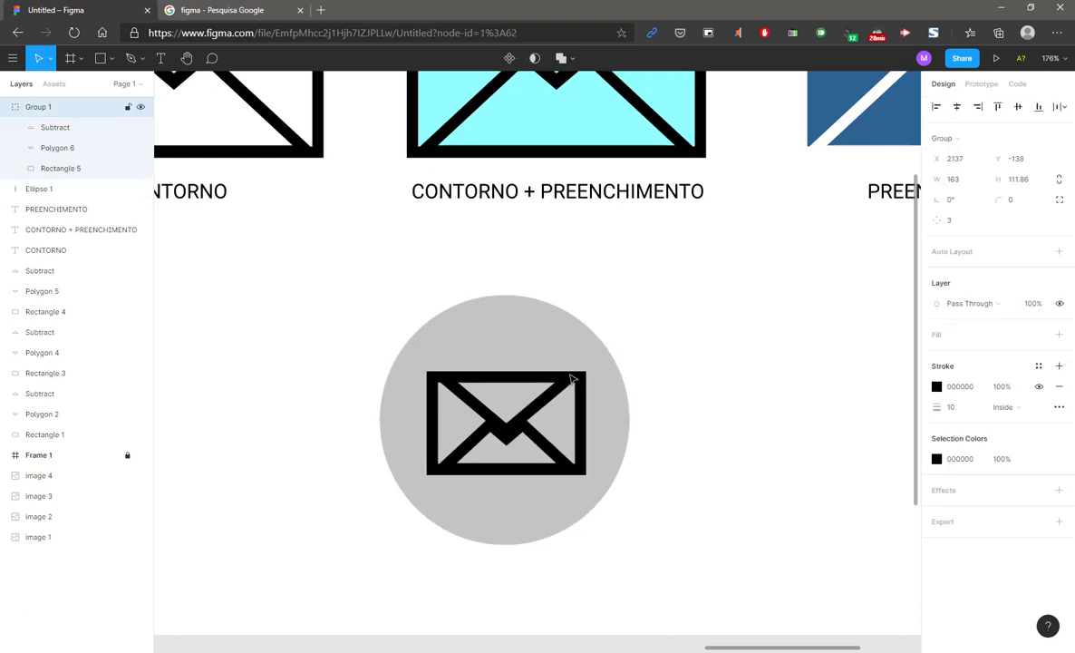
key(Down)
key(Left)
key(Down)
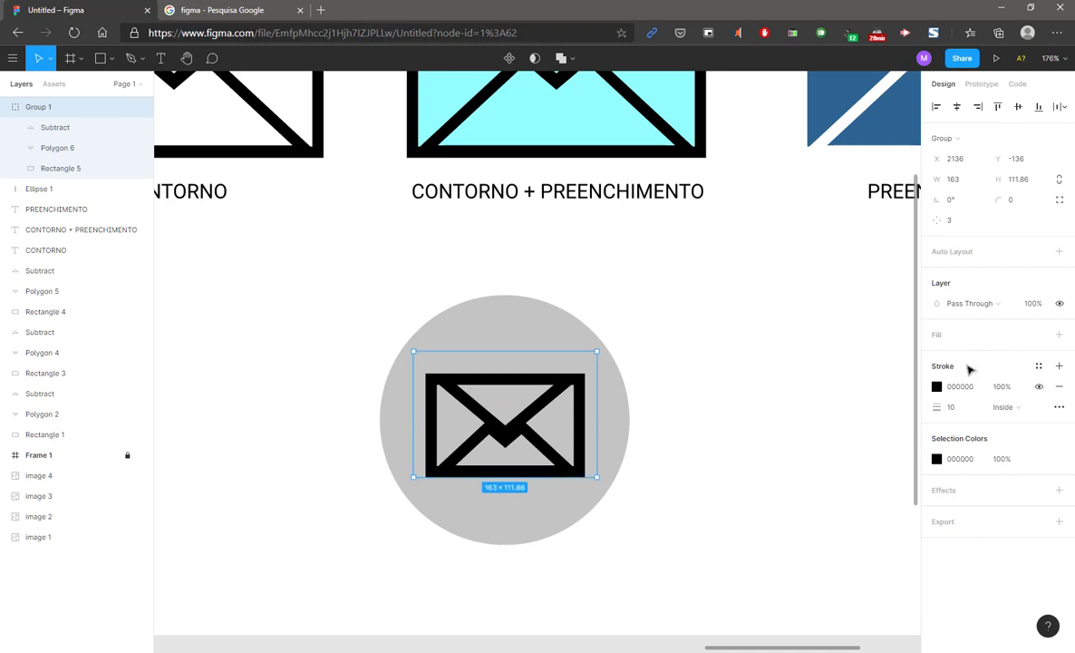
click(749, 361)
scroll(516, 373, down, 5)
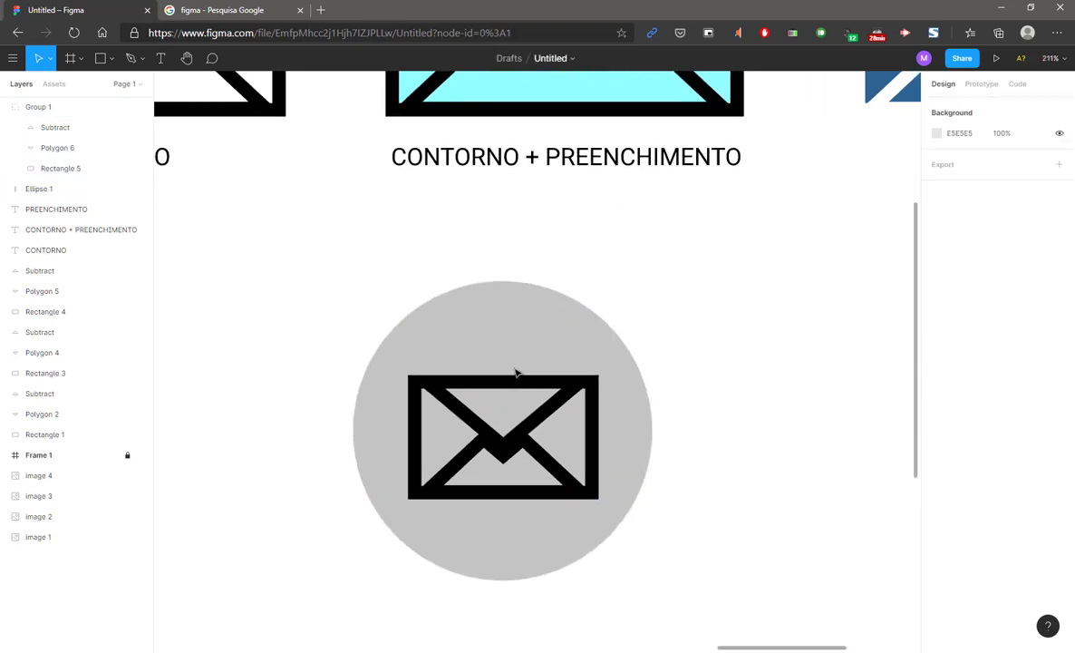
Shift the circle and its envelope together to beneath the outlined-and-filled icon, and set the envelope's stroke thickness to 6.
drag(398, 308, 609, 460)
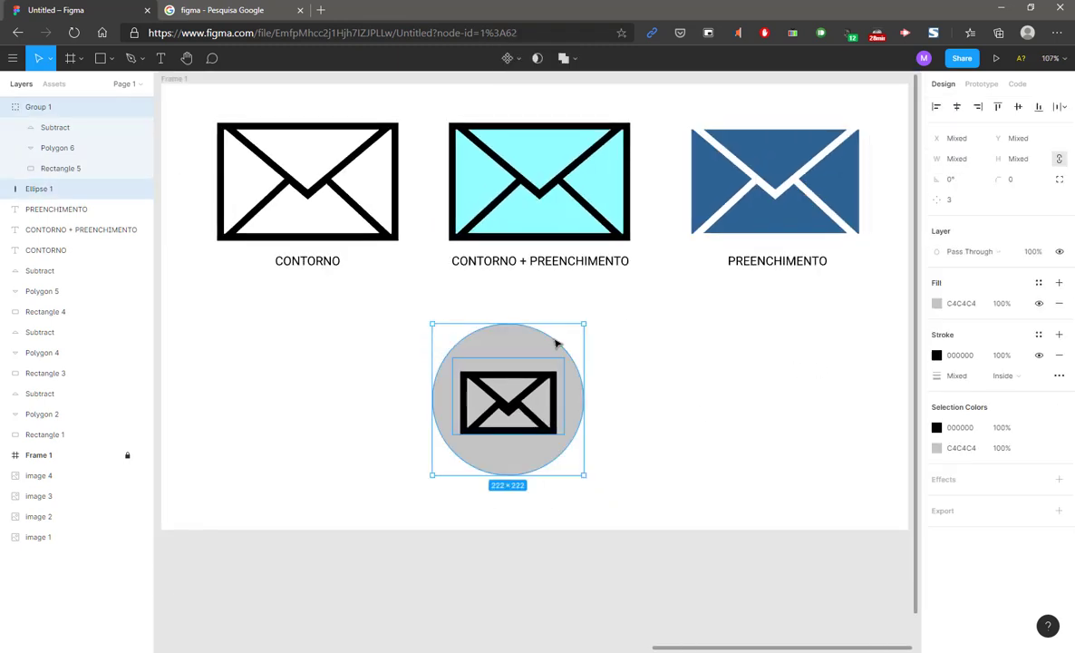
drag(515, 408, 560, 421)
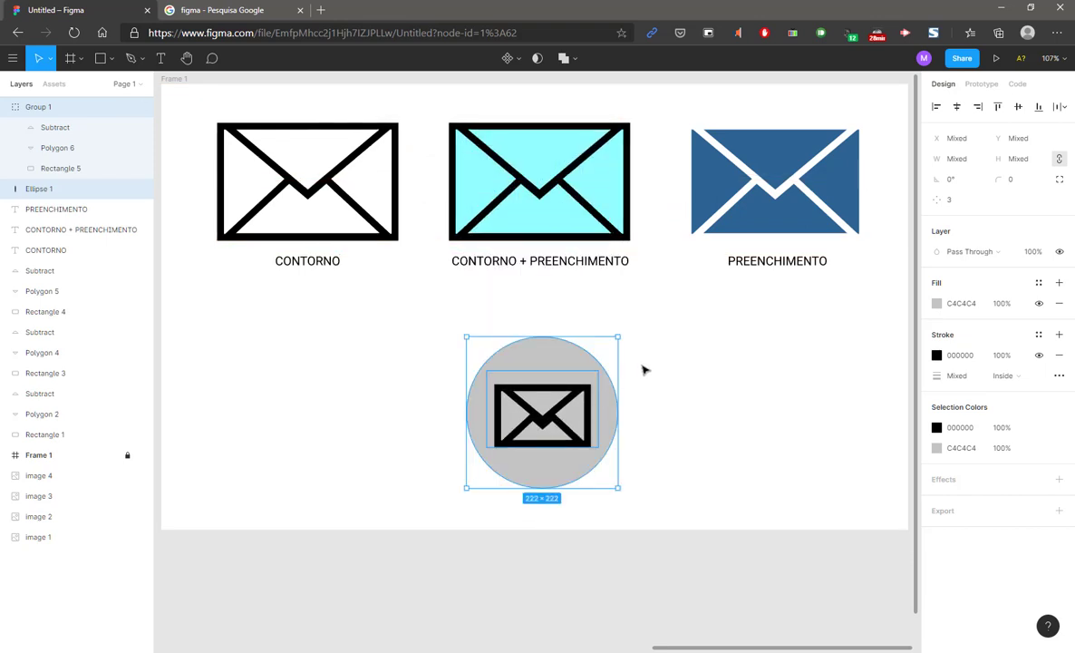
click(553, 404)
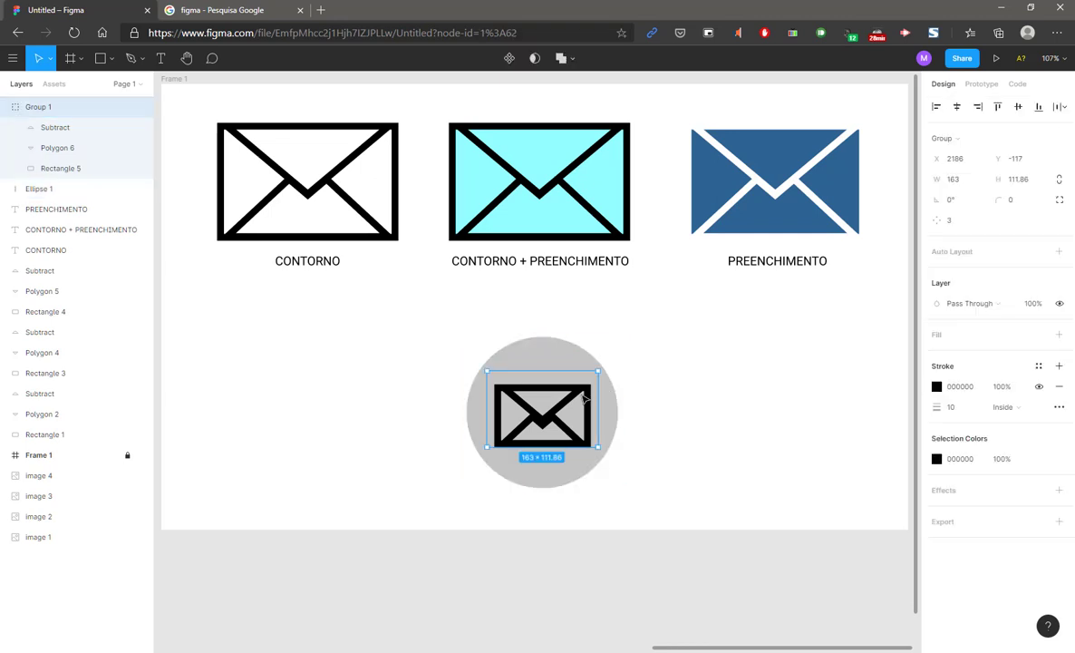
click(954, 410)
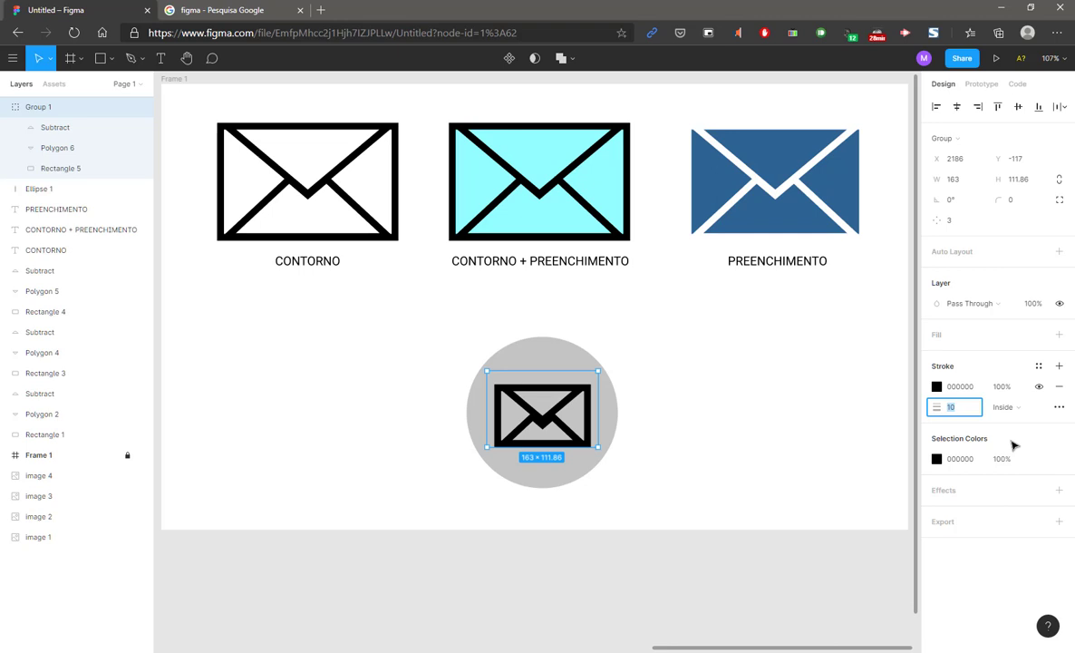
key(Return)
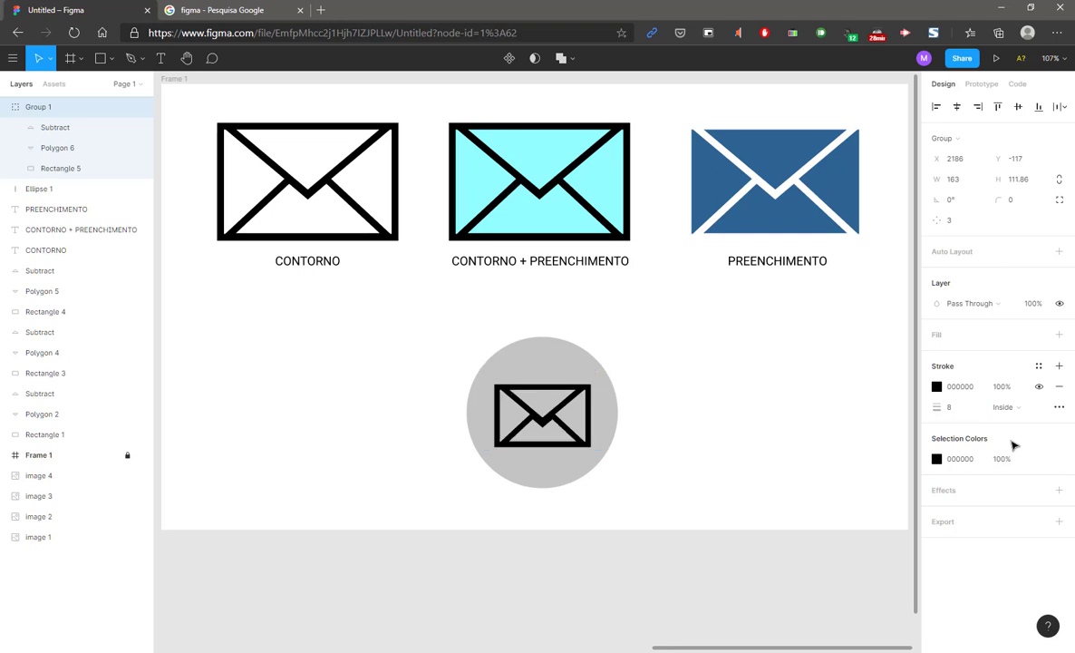
click(953, 408)
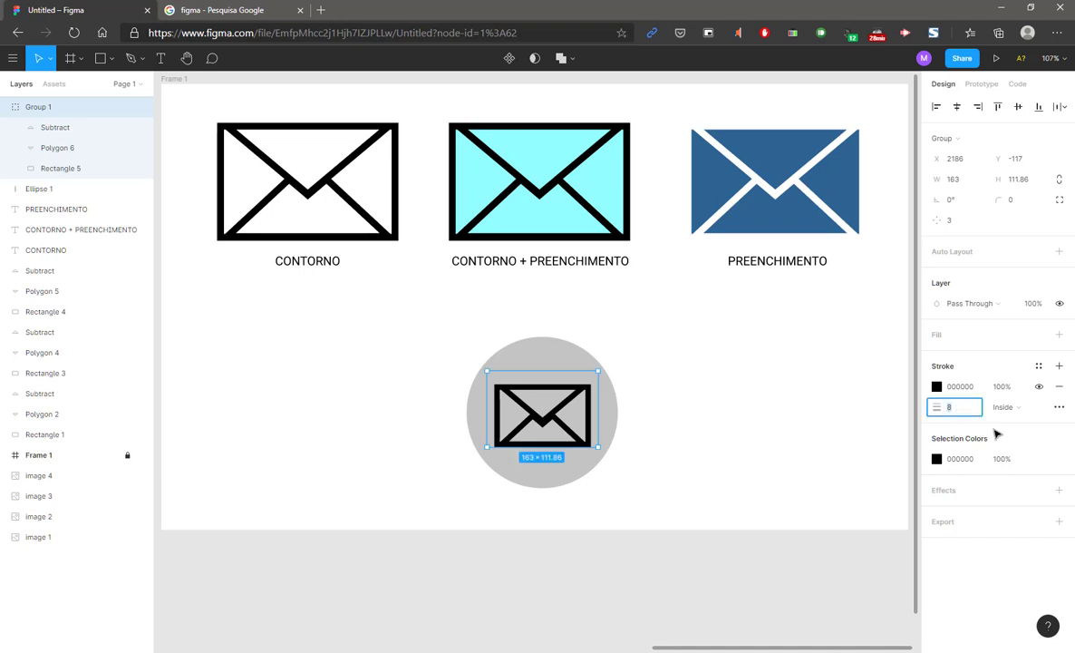
text(6)
key(Return)
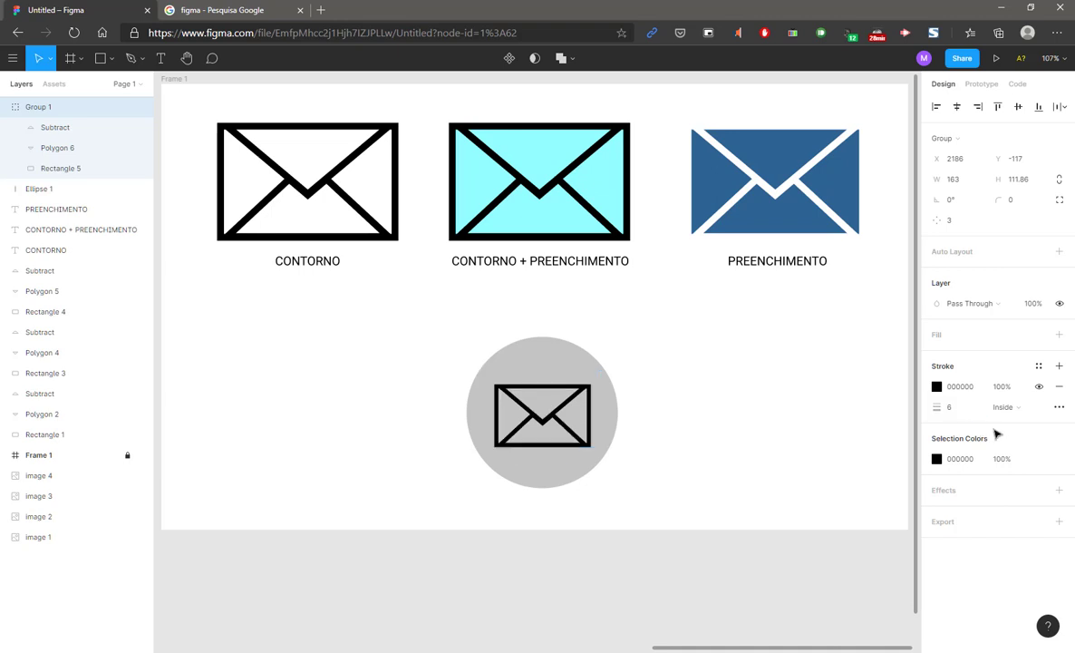
click(619, 350)
click(581, 366)
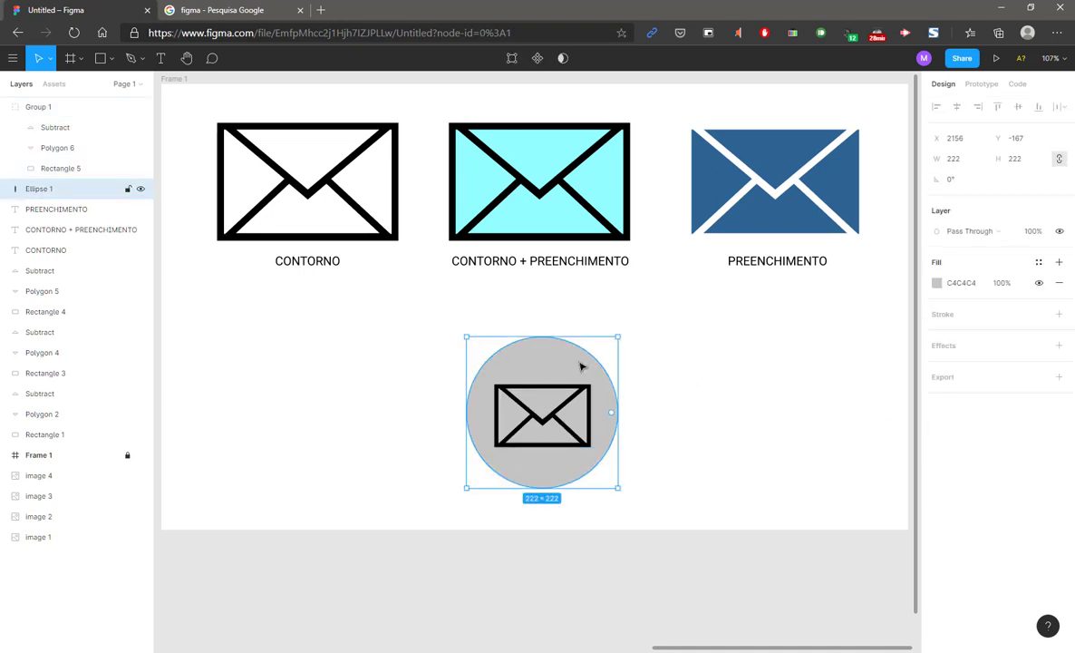
Move the grey circle together with its envelope so they sit centred beneath the CONTORNO label.
click(400, 333)
drag(386, 369, 450, 326)
drag(478, 294, 758, 460)
drag(634, 363, 400, 364)
click(430, 312)
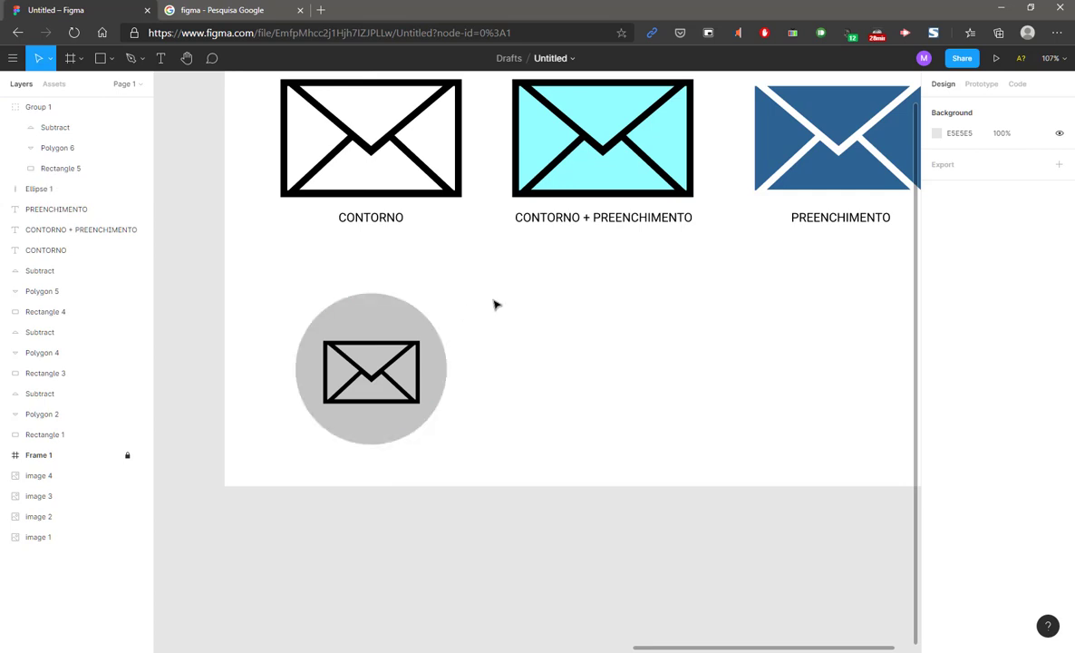
Duplicate the circled envelope and place the copy in line with it, centred beneath the CONTORNO + PREENCHIMENTO label.
drag(480, 293, 369, 392)
drag(438, 381, 607, 377)
click(712, 310)
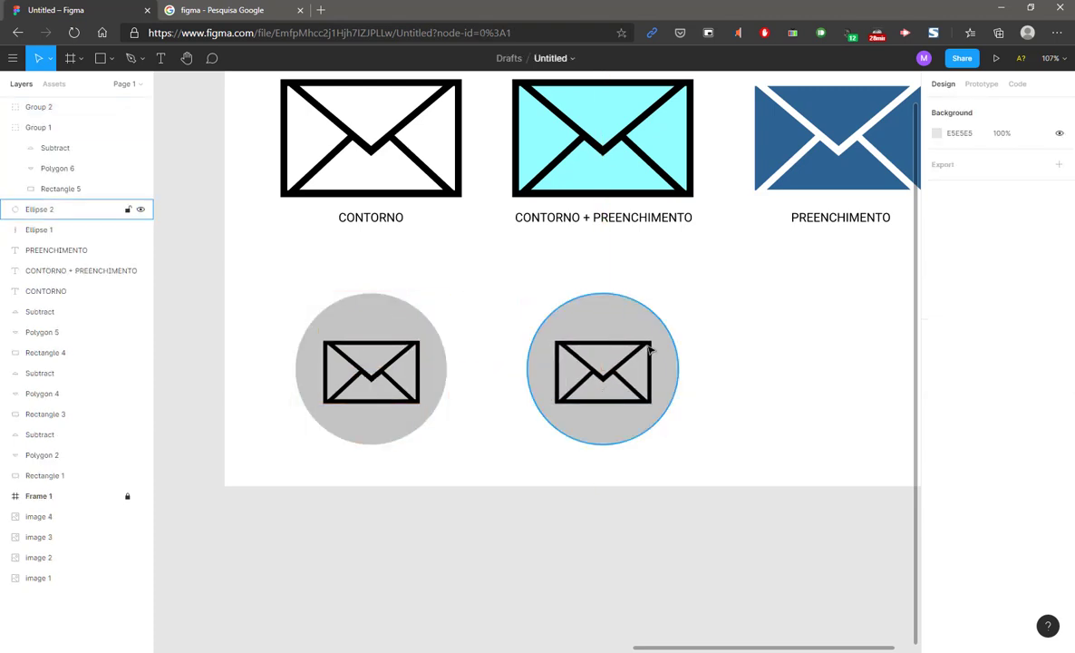
Recolour the copied badge with white (FFFFFF) envelope strokes and a black (000000) circle fill.
click(625, 367)
click(939, 458)
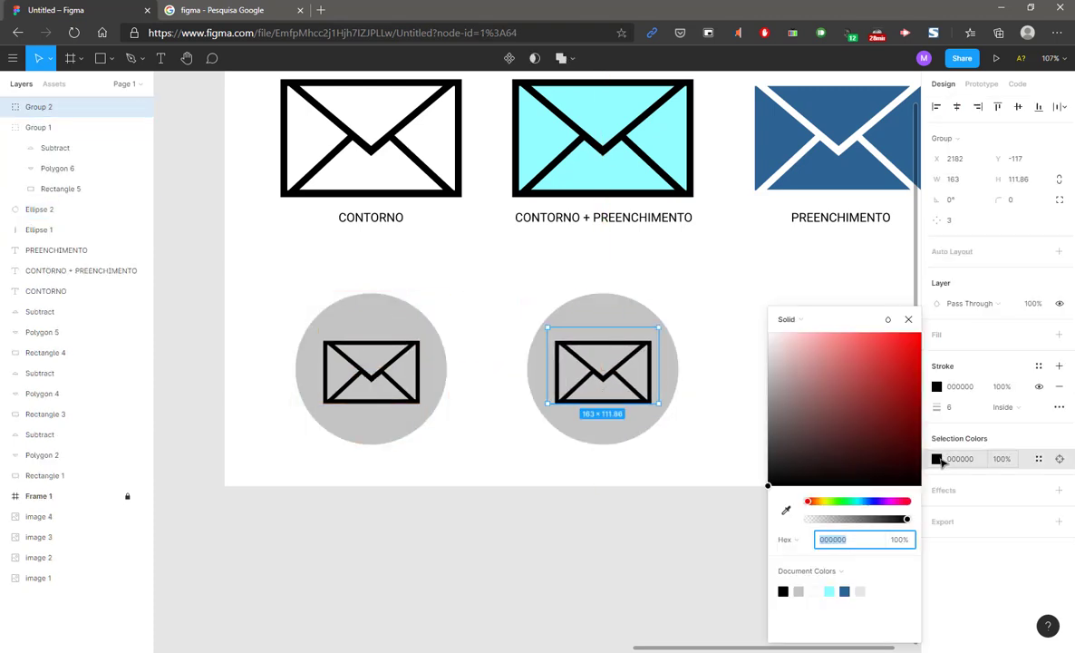
click(815, 591)
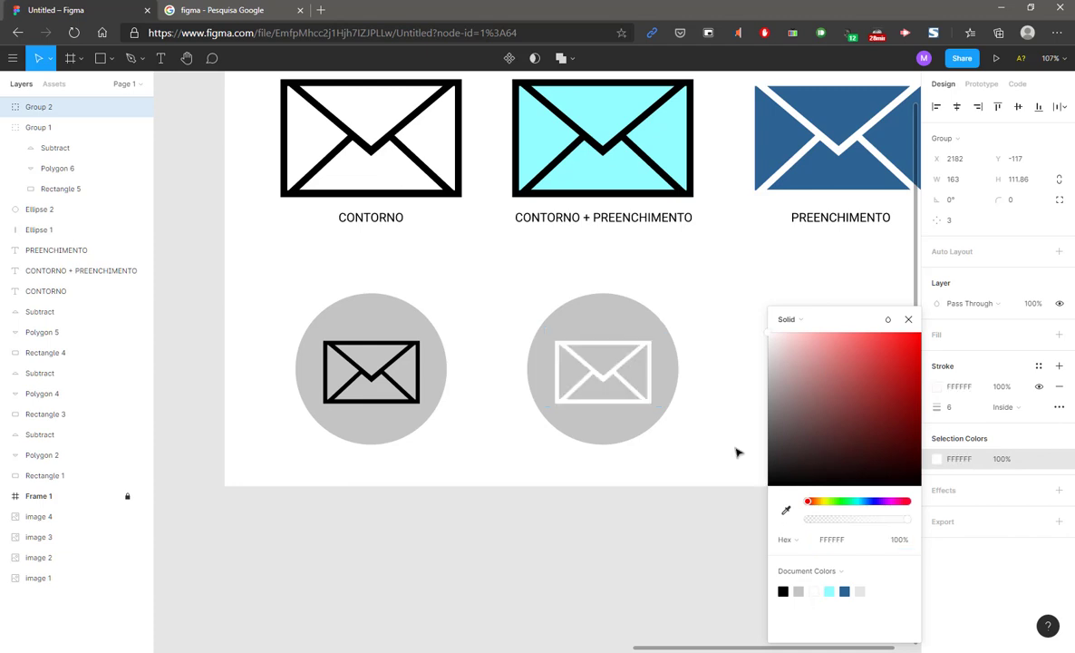
click(622, 310)
click(937, 283)
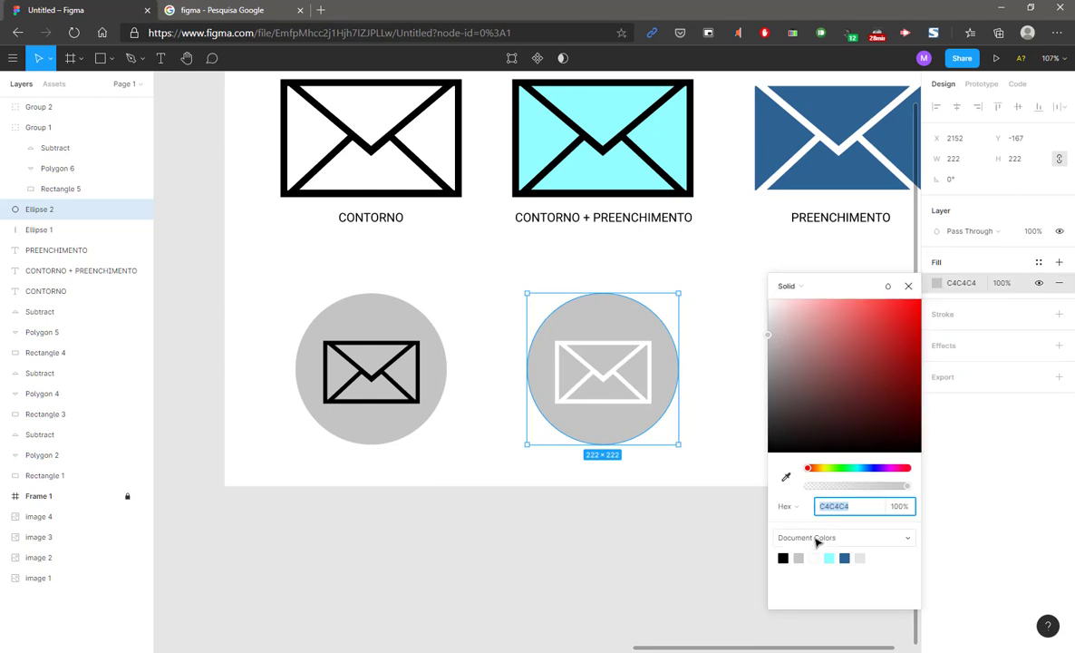
click(784, 557)
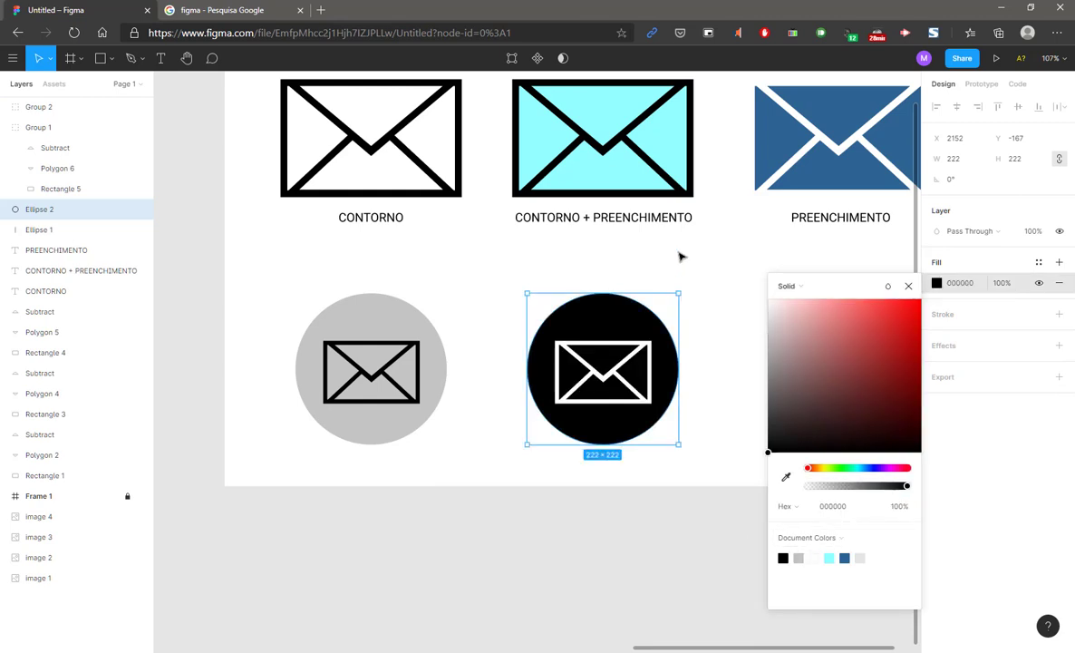
click(678, 258)
Duplicate the black circled envelope and place the copy in the same row, centred beneath the PREENCHIMENTO label.
scroll(653, 290, right, 4)
drag(544, 272, 379, 426)
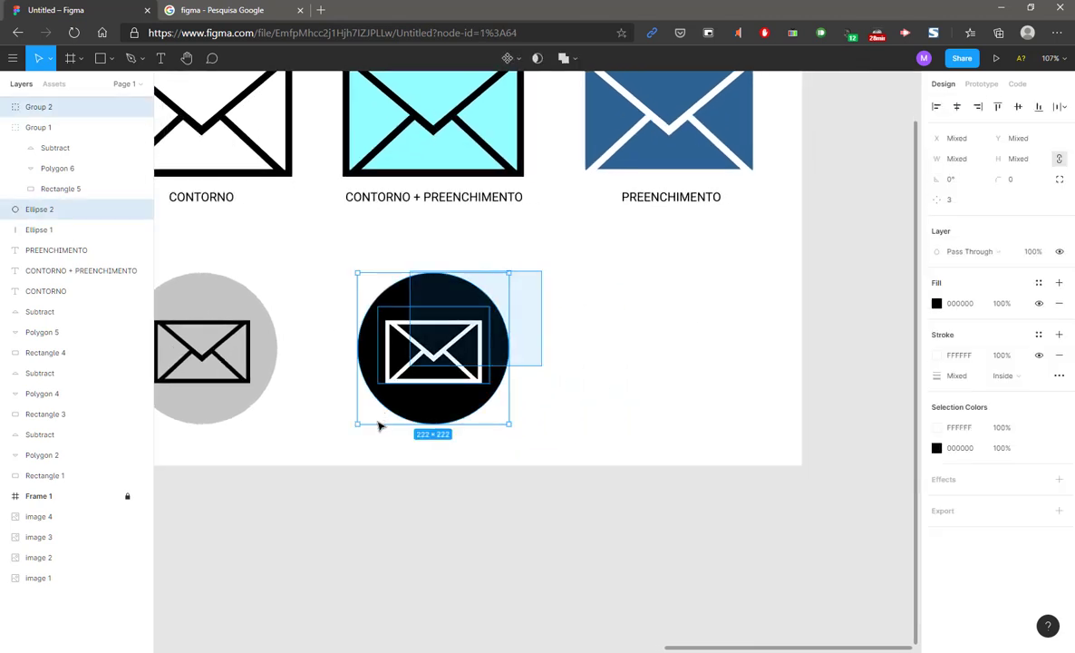
drag(437, 337, 673, 338)
click(758, 263)
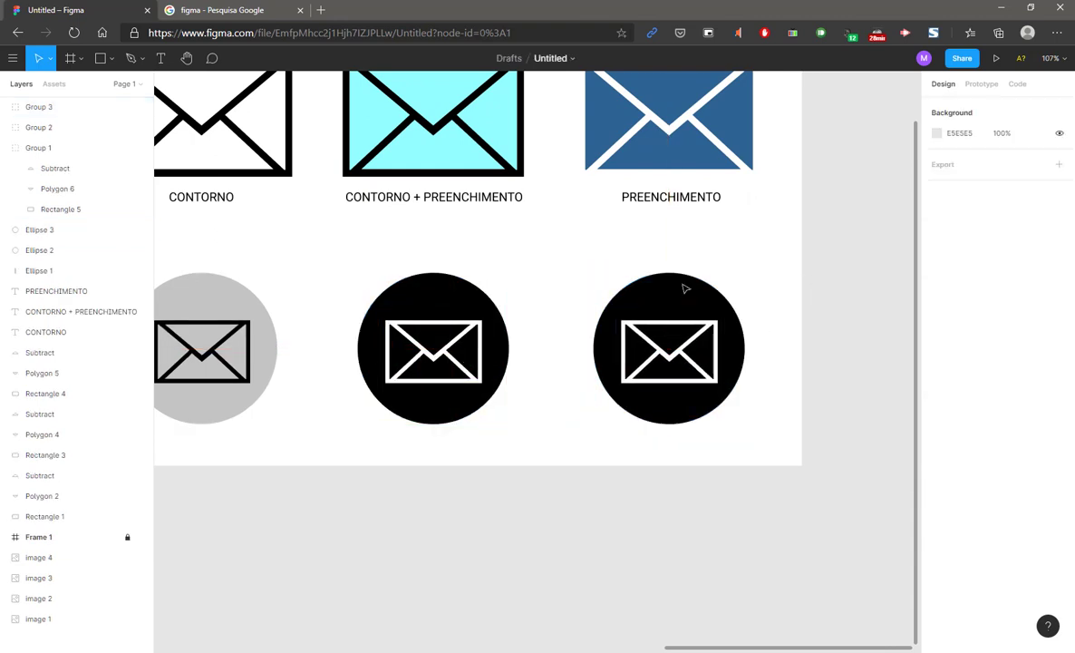
Fill the third circle with the blue 2E6394 sampled from the fill-only envelope above it.
click(682, 290)
scroll(675, 304, up, 2)
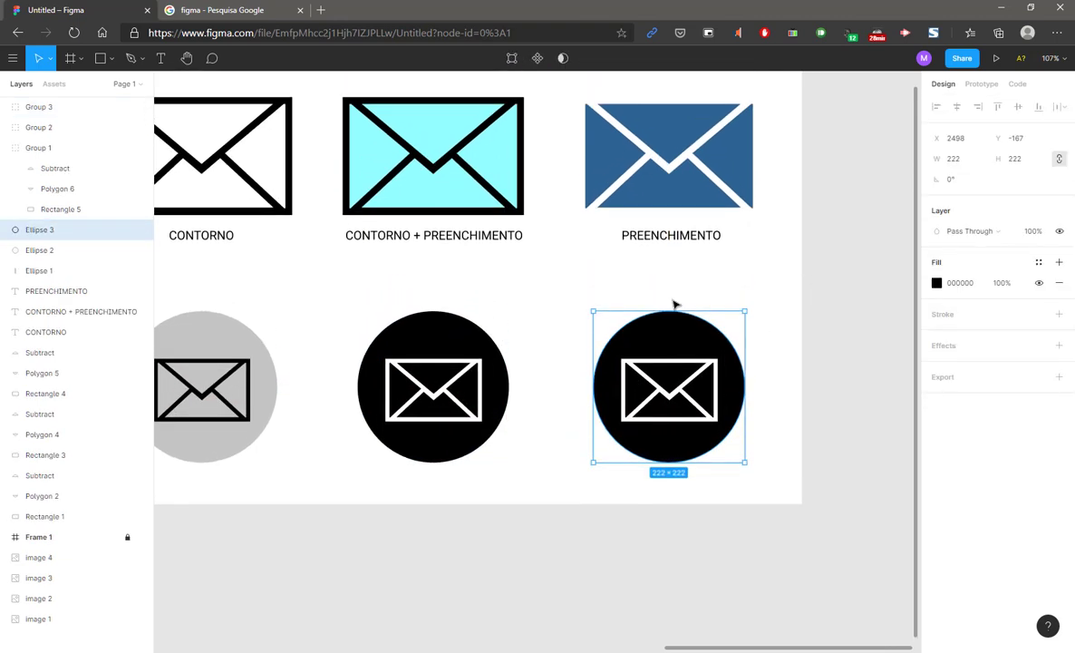
key(i)
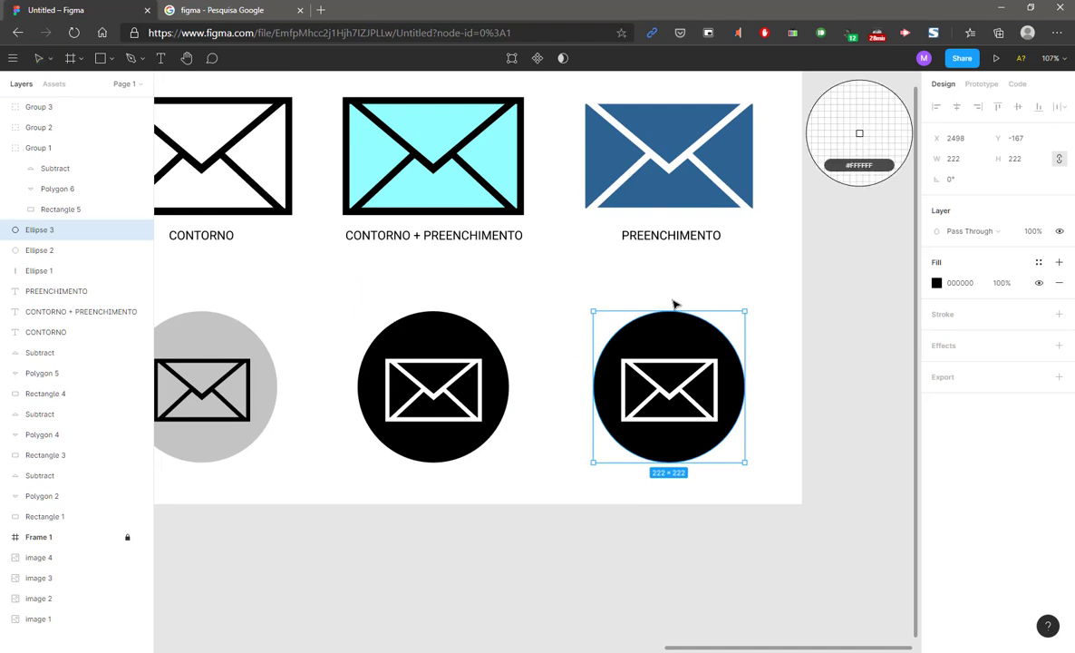
click(647, 198)
click(936, 283)
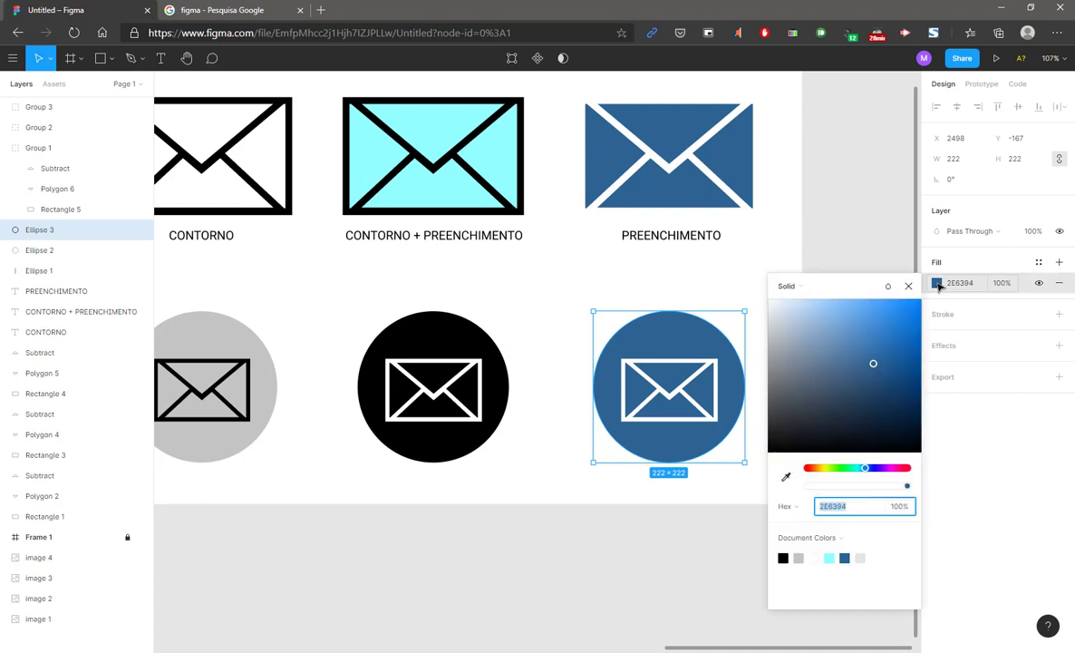
click(786, 479)
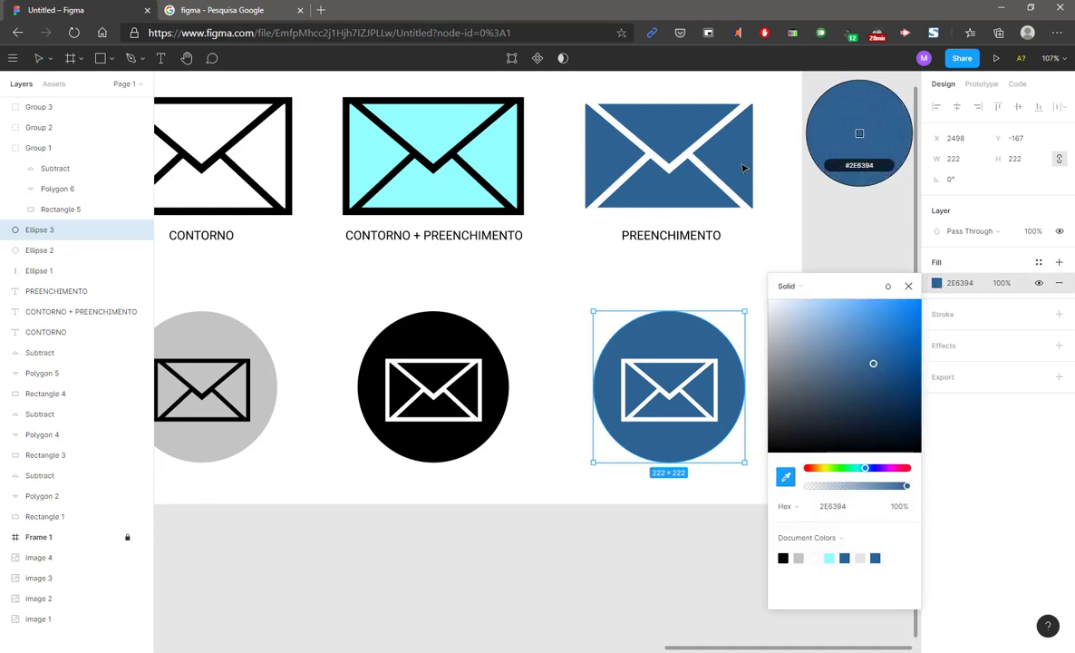
key(Escape)
click(774, 248)
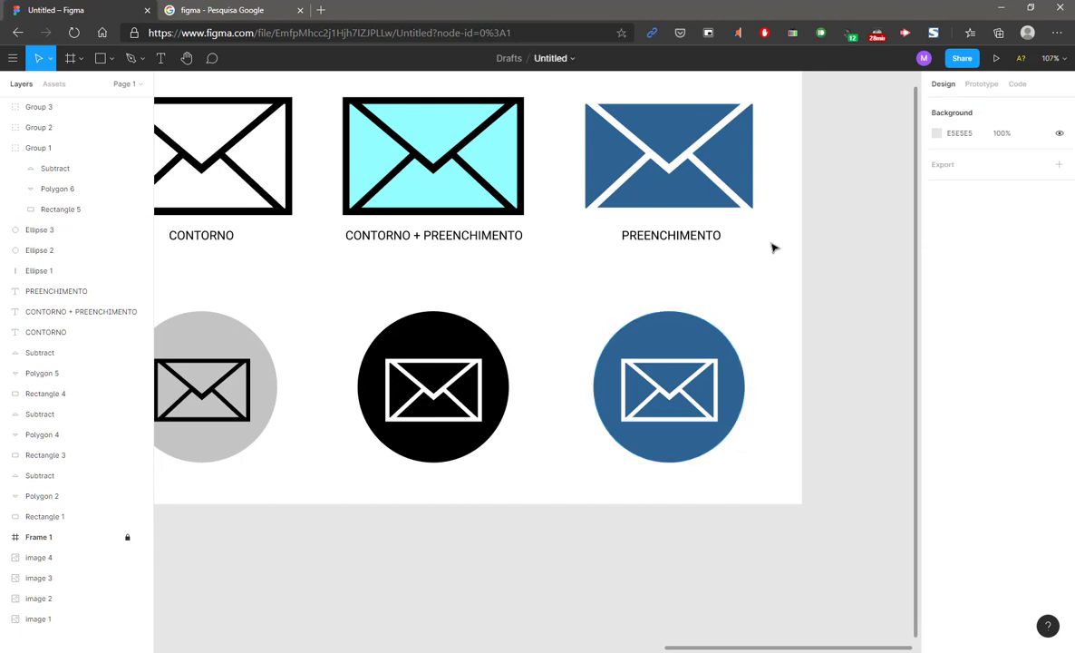
Try filling the black circle with the cyan 93FFFF sampled from the envelope above it, and undo the change.
scroll(764, 258, down, 2)
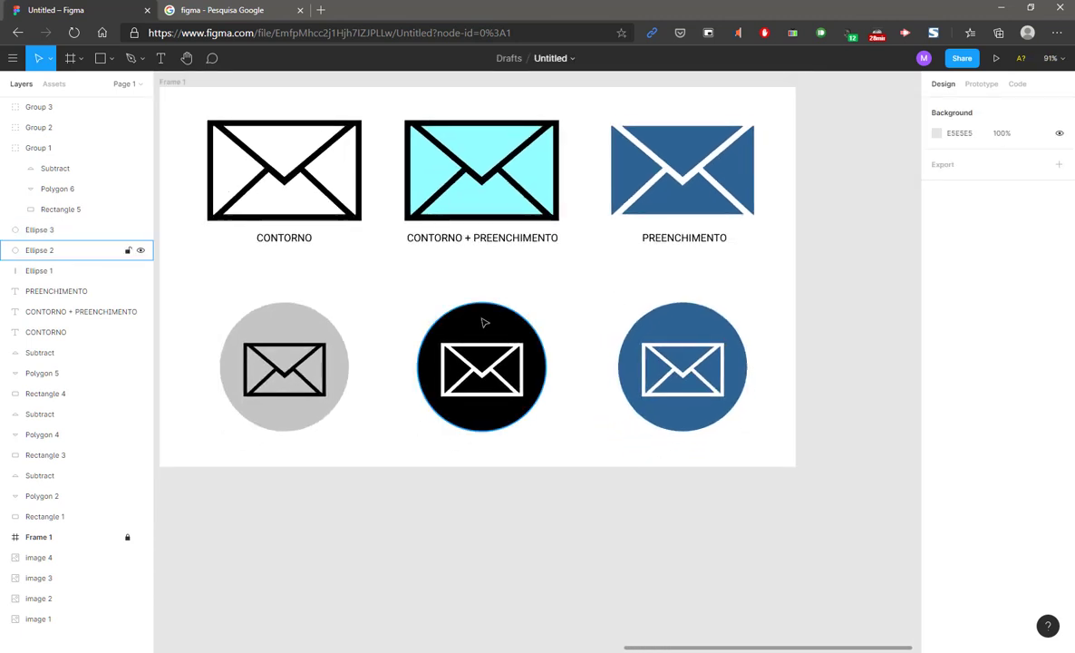
click(485, 322)
key(i)
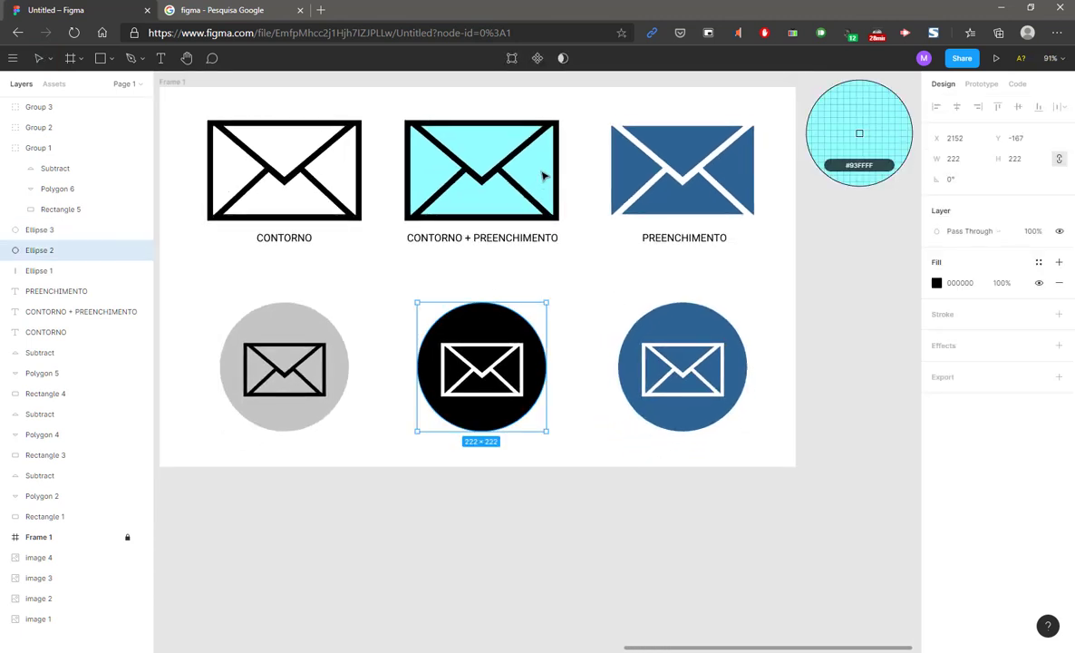
click(542, 177)
key(ctrl+z)
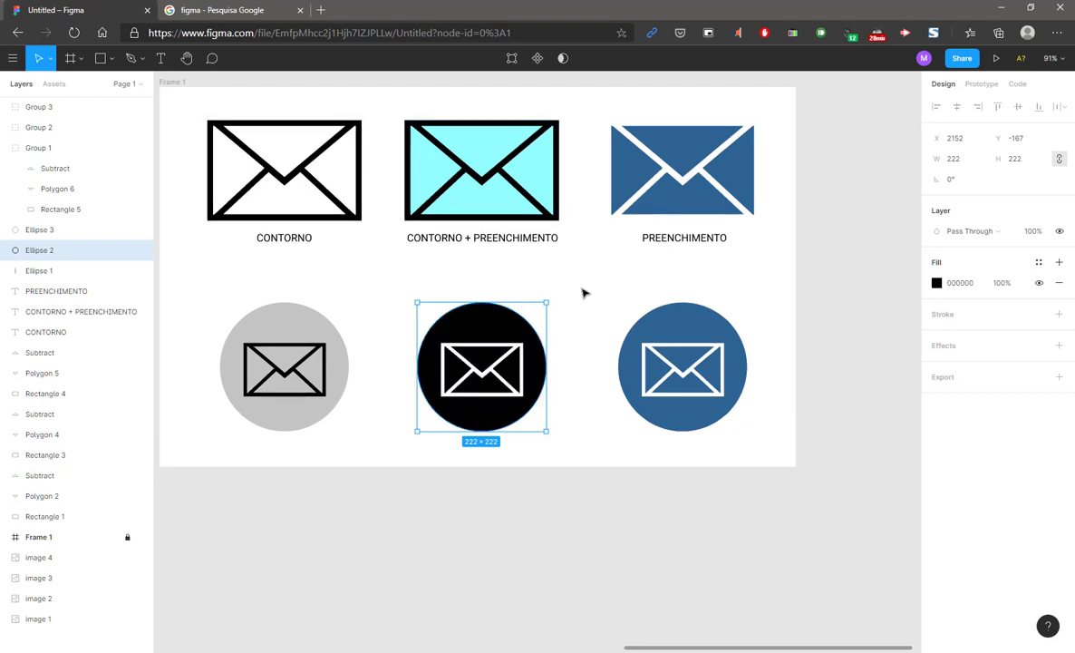
Fill the grey circle with the cyan 93FFFF sampled from the outlined-and-filled envelope.
click(289, 320)
key(i)
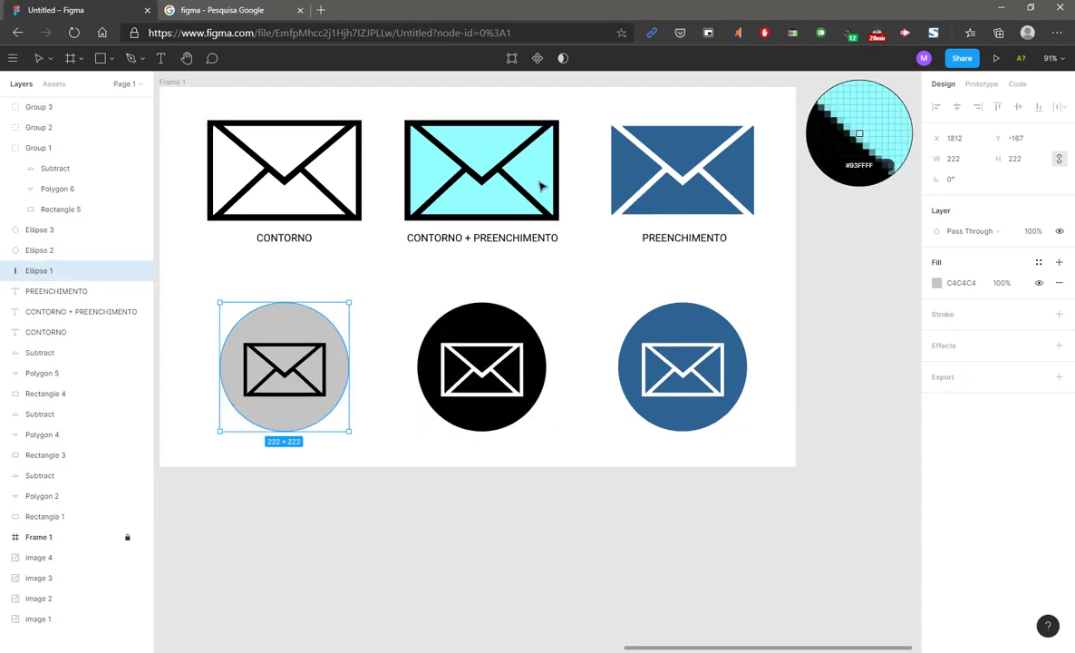
click(497, 158)
click(582, 302)
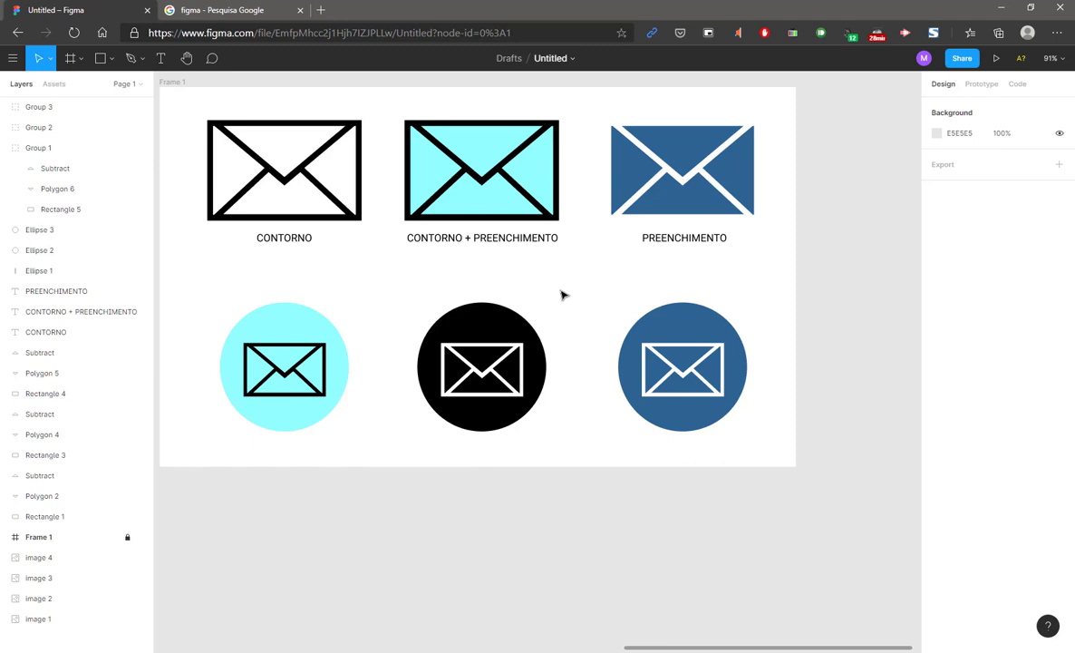
Select all three circles with their envelopes and shift the row slightly upward, closer to the labels.
drag(562, 289, 610, 302)
drag(307, 304, 772, 444)
key(shift+Up)
key(shift+Up)
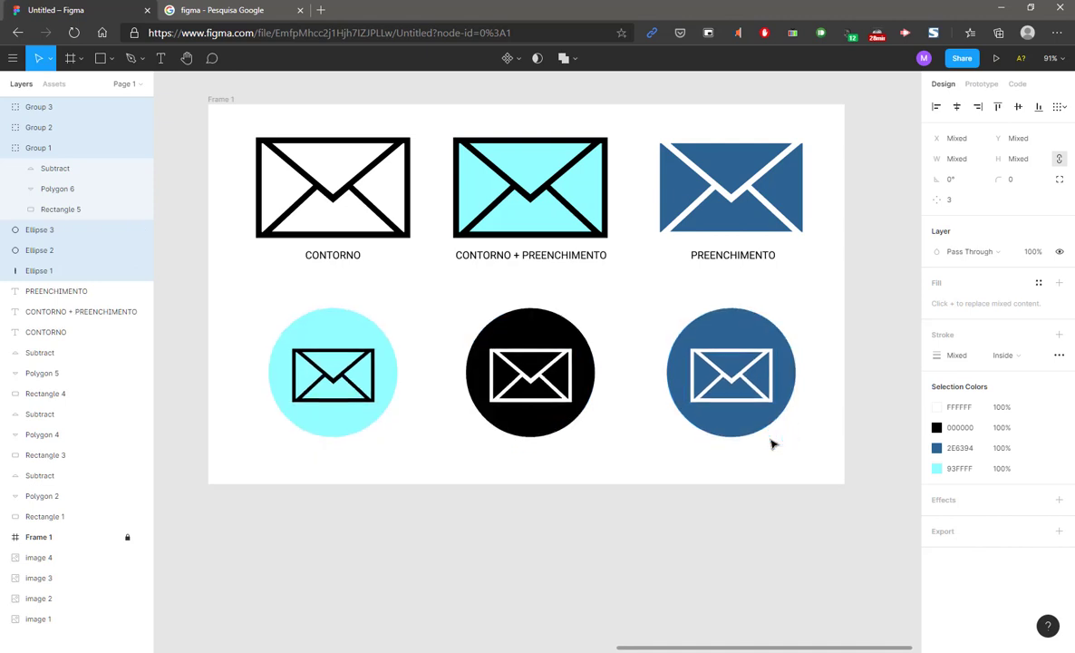
click(261, 292)
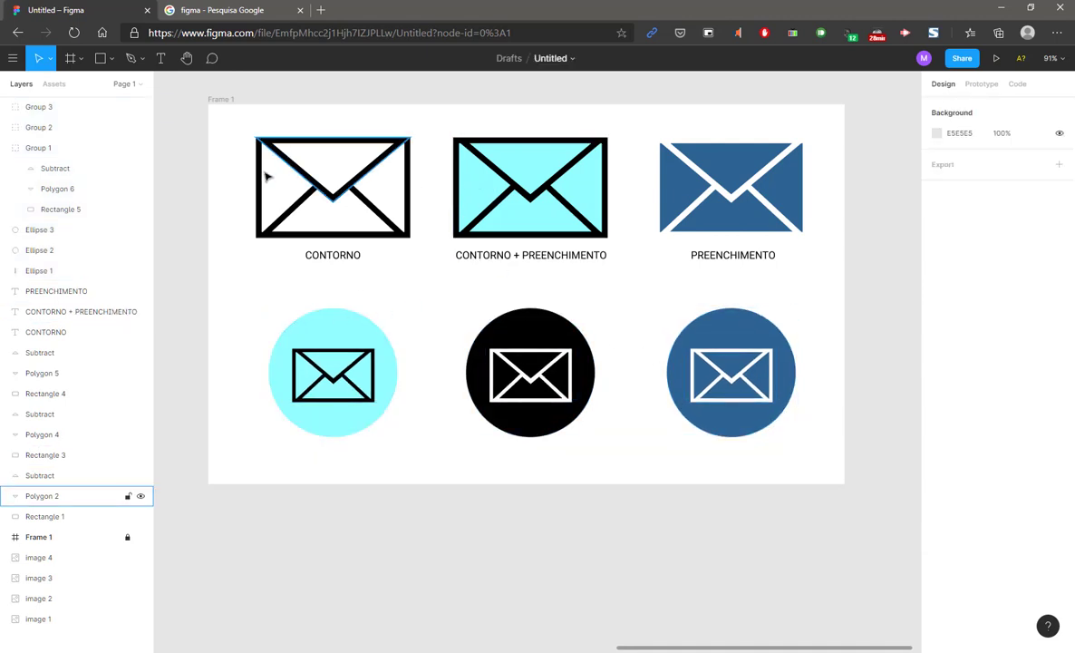
Move the four pencil-sketch images one by one into a vertical column just to the left of the icon frame.
scroll(249, 279, down, 5)
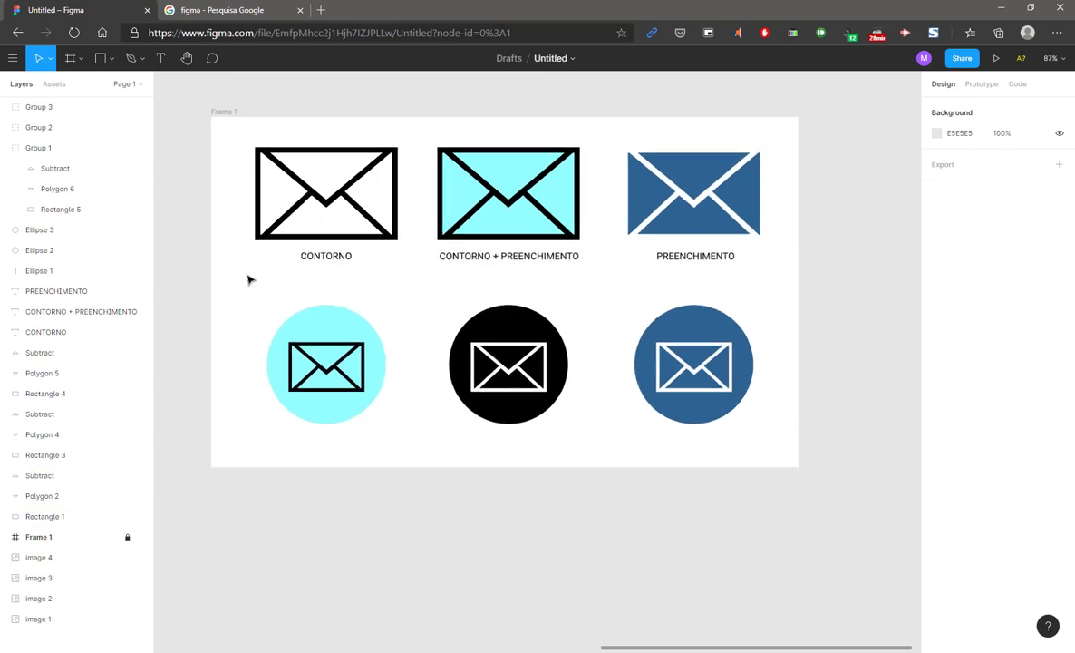
scroll(464, 336, left, 2)
scroll(275, 312, down, 1)
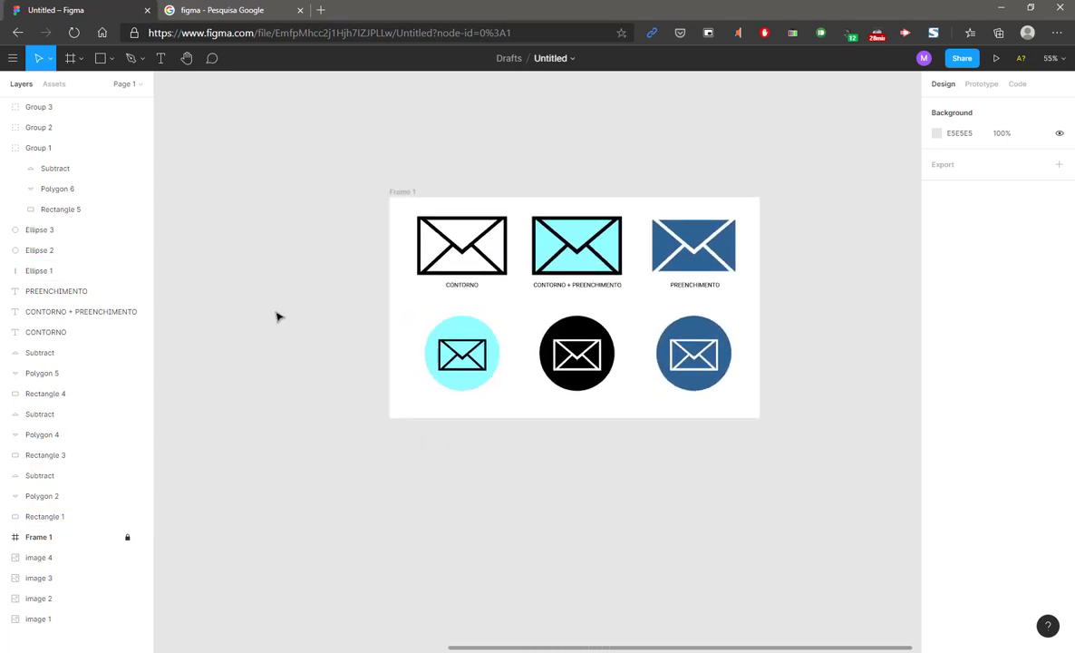
scroll(309, 289, left, 2)
scroll(404, 285, down, 5)
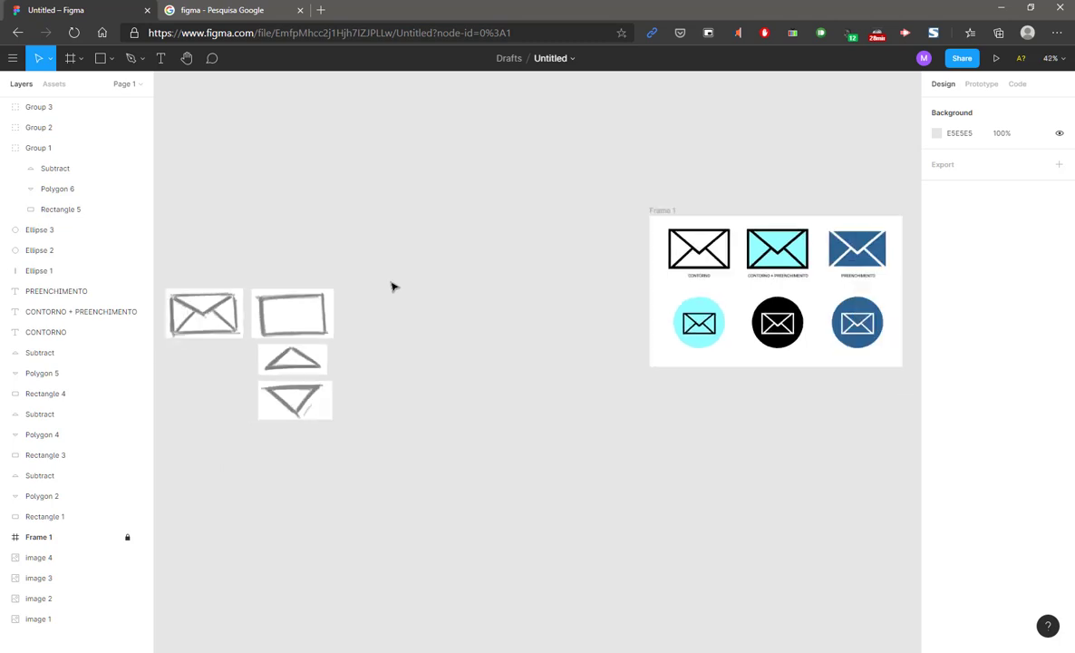
click(256, 295)
drag(462, 258, 495, 250)
click(417, 277)
mouse_move(340, 299)
mouse_down()
mouse_move(513, 308)
mouse_move(510, 299)
mouse_up()
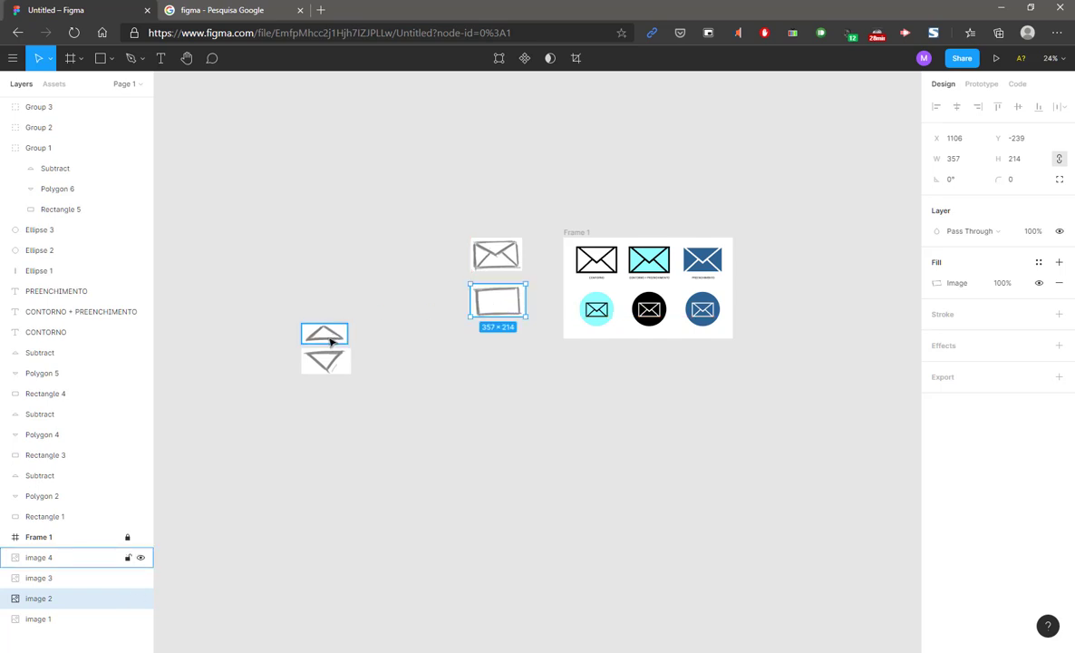
mouse_move(332, 343)
mouse_down()
mouse_move(512, 352)
mouse_move(489, 346)
mouse_up()
drag(331, 362, 498, 374)
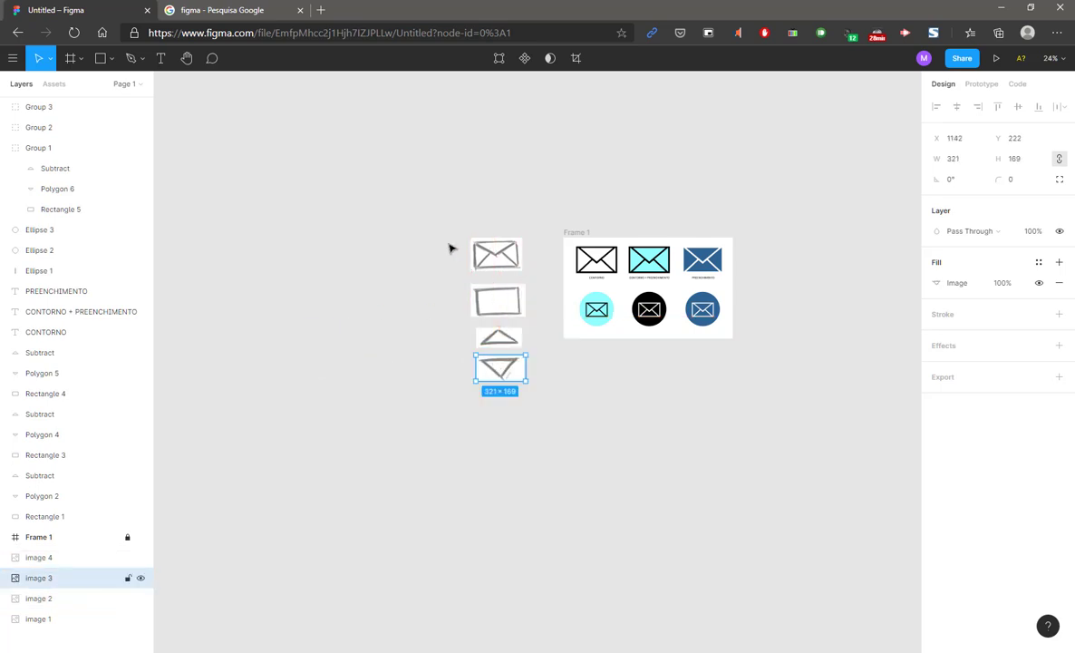
Align the four sketch images on a common vertical centre line and move the column closer to the frame.
mouse_move(430, 190)
mouse_down()
mouse_move(526, 437)
mouse_move(530, 426)
mouse_up()
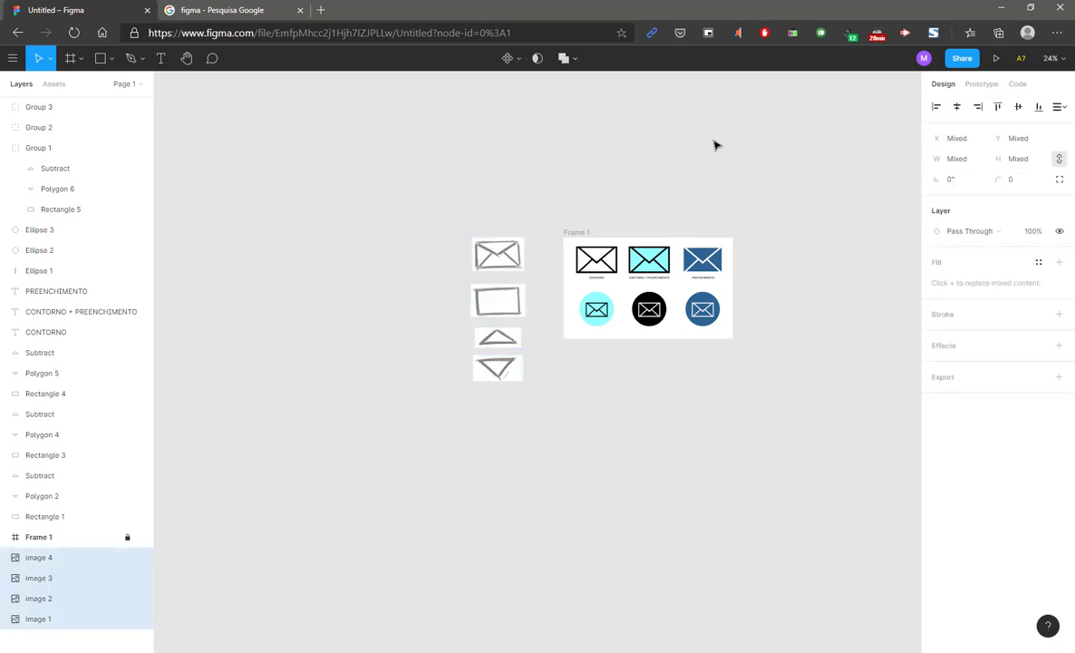
drag(506, 259, 528, 264)
key(Up)
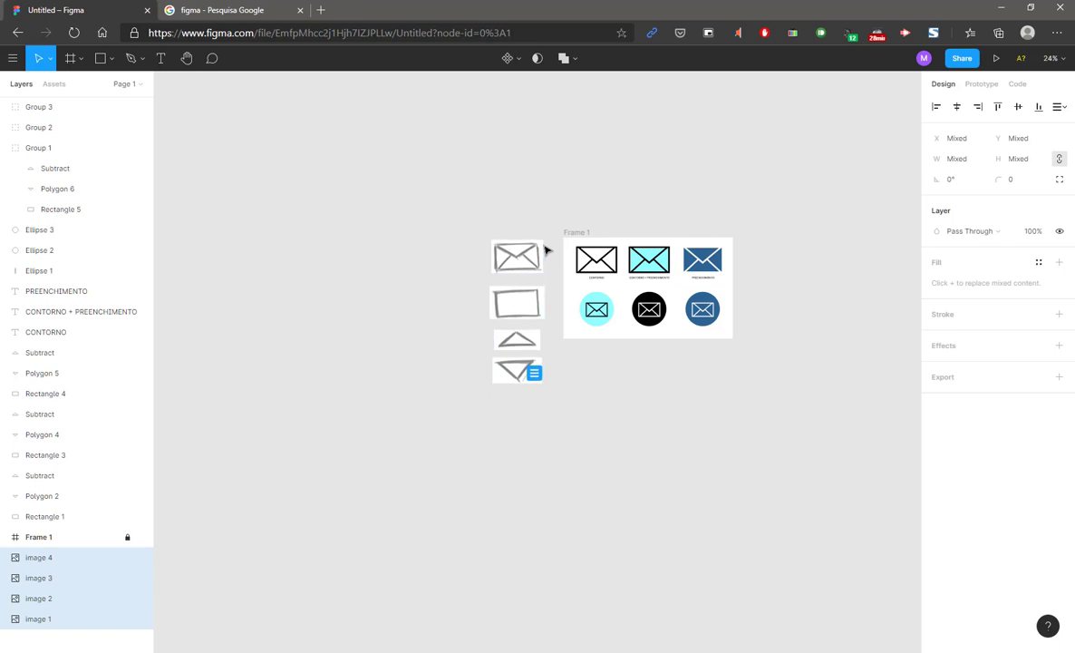
Nudge the column of four sketch images upward until its top edge lines up with the top of the icon frame.
scroll(546, 249, up, 5)
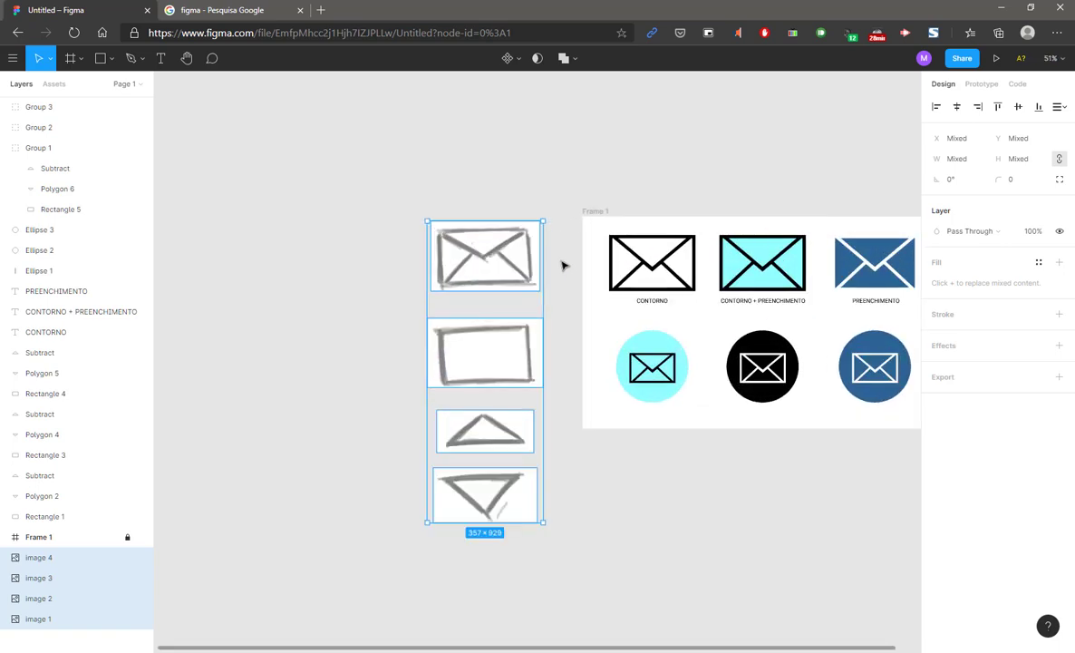
scroll(423, 210, up, 2)
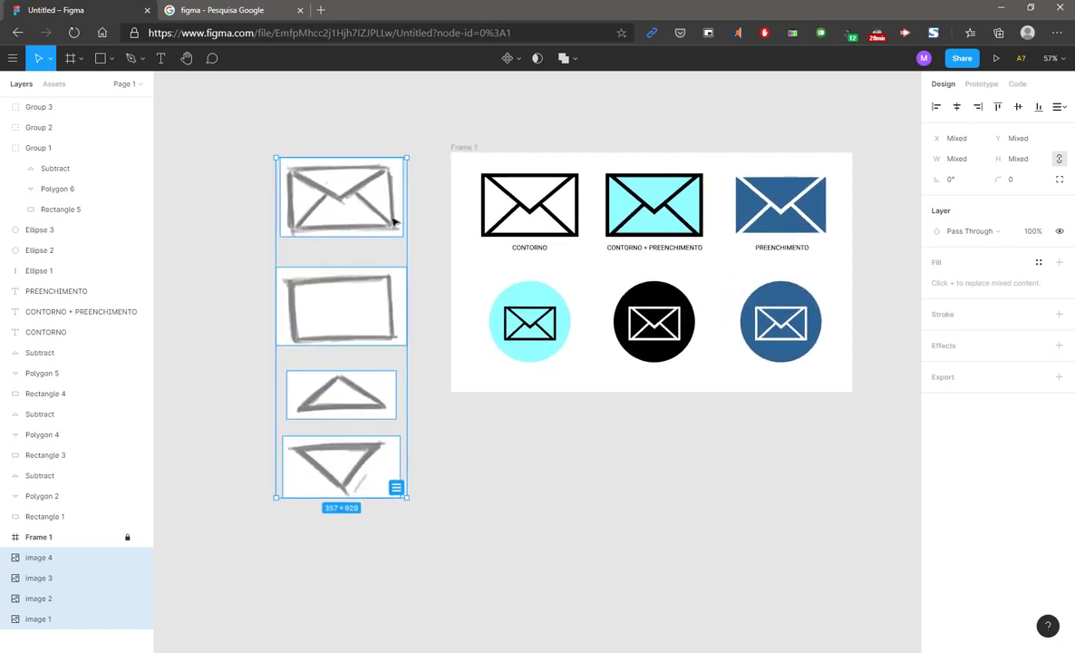
key(Up)
key(Up)
key(Up)
key(Up)
key(Up)
key(Up)
key(Up)
key(Up)
key(Up)
key(Up)
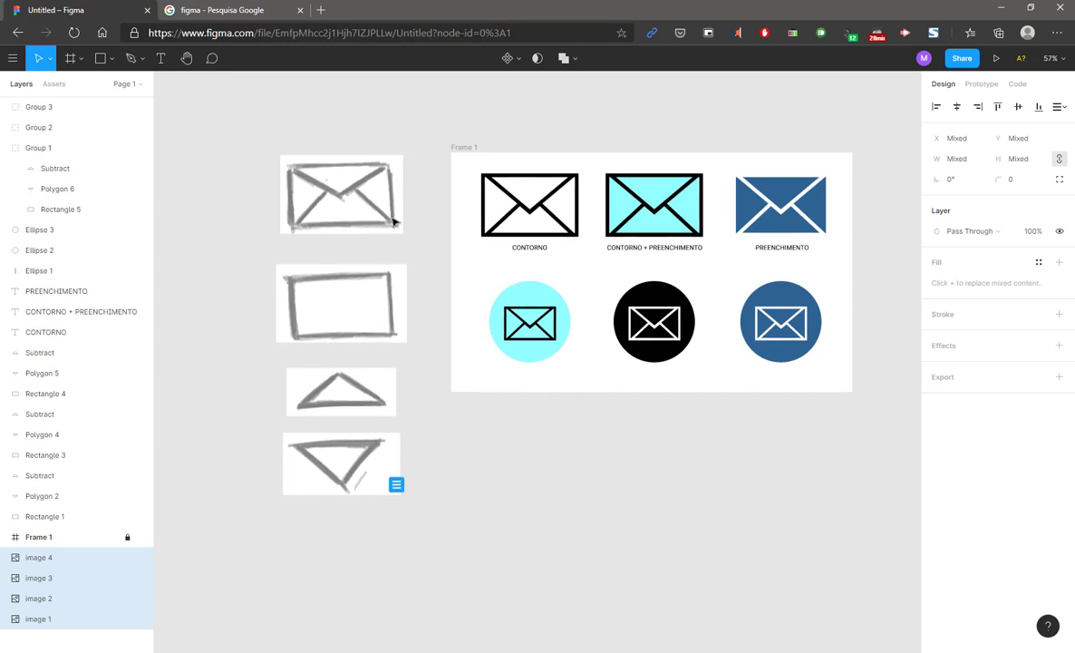
key(Up)
key(Up)
key(Up)
key(Up)
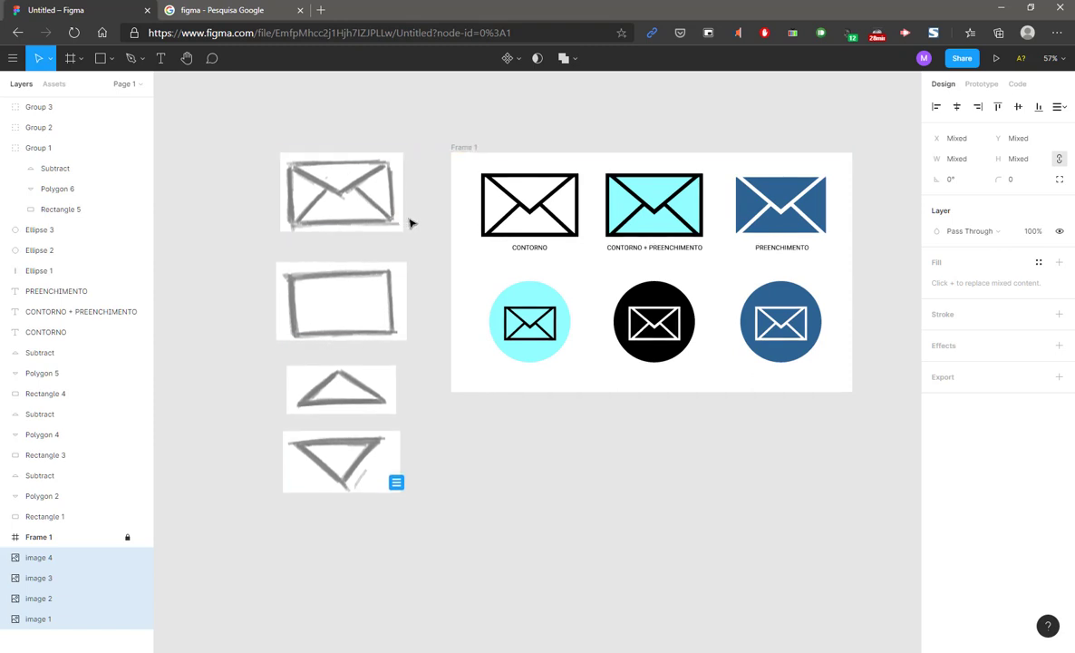
Reselect all four sketch images and nudge the column slightly to the right, nearer the icon frame, leaving nothing selected.
click(449, 441)
drag(225, 119, 404, 532)
key(shift+Right)
key(shift+Right)
key(shift+Right)
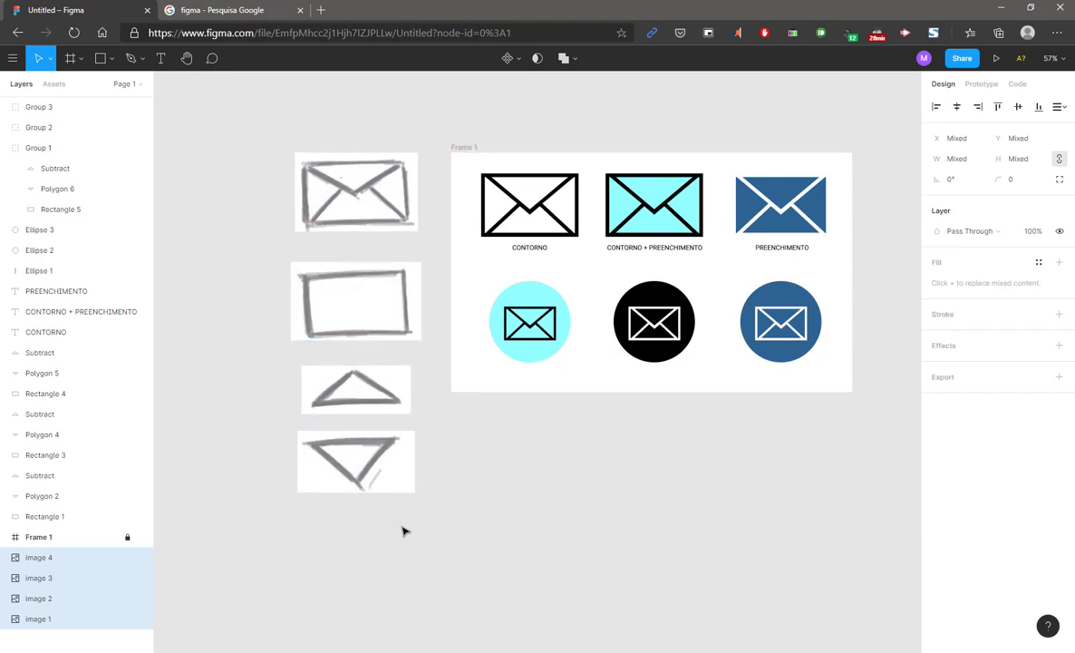
click(508, 505)
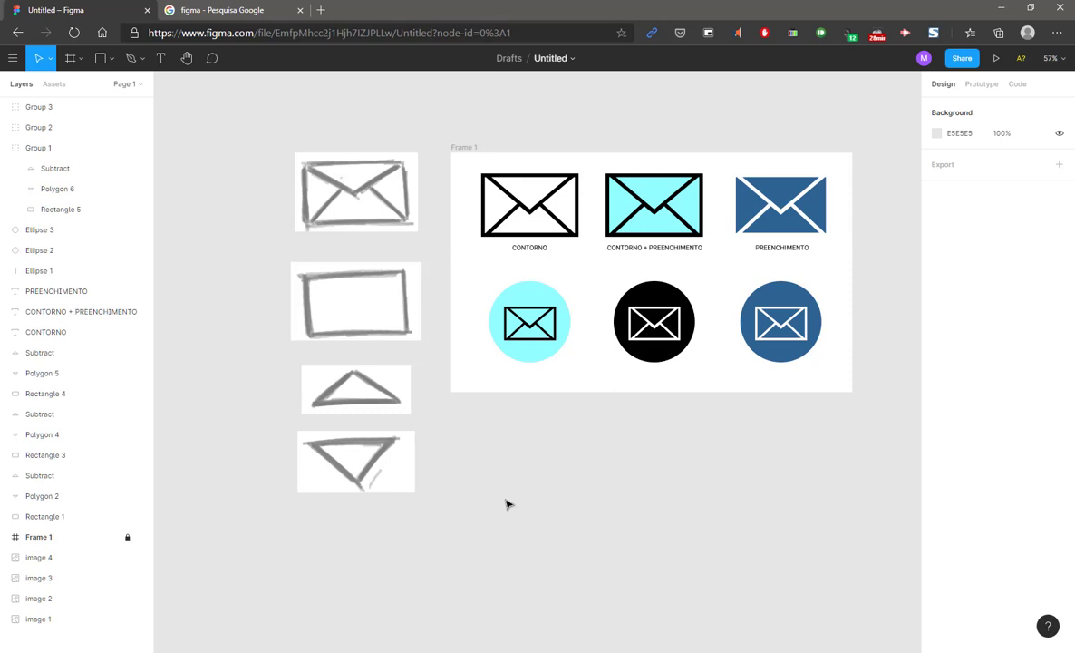
Select all four sketch images and move the column farther to the left, well clear of the icon frame.
scroll(480, 517, right, 3)
scroll(480, 516, up, 2)
scroll(560, 417, up, 2)
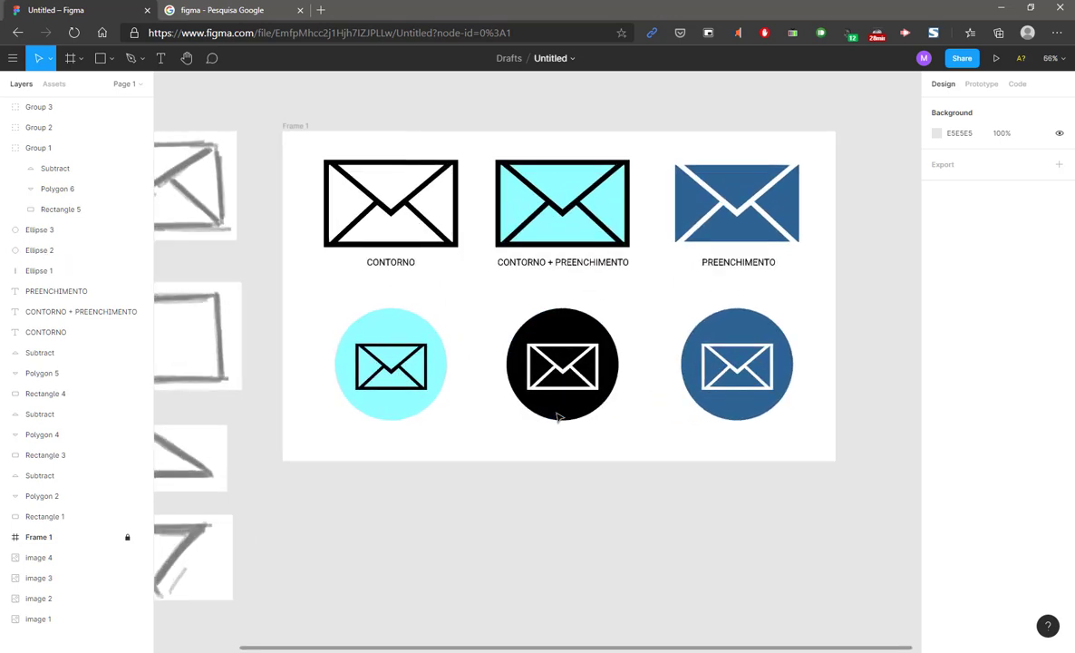
scroll(559, 417, down, 5)
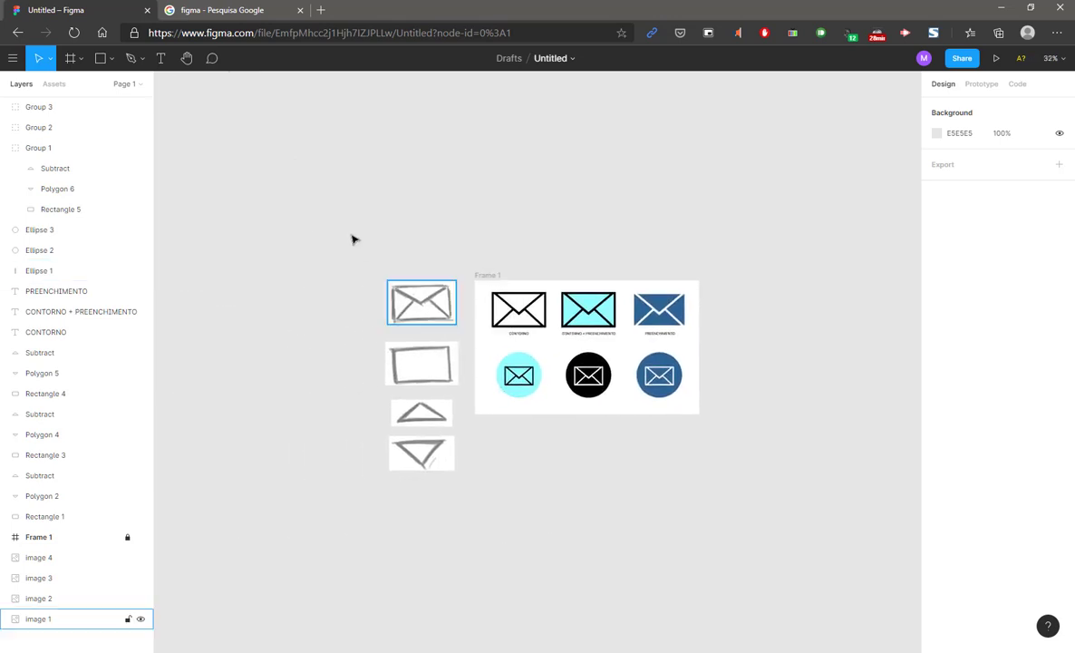
drag(333, 223, 456, 515)
drag(408, 413, 274, 414)
scroll(519, 391, up, 5)
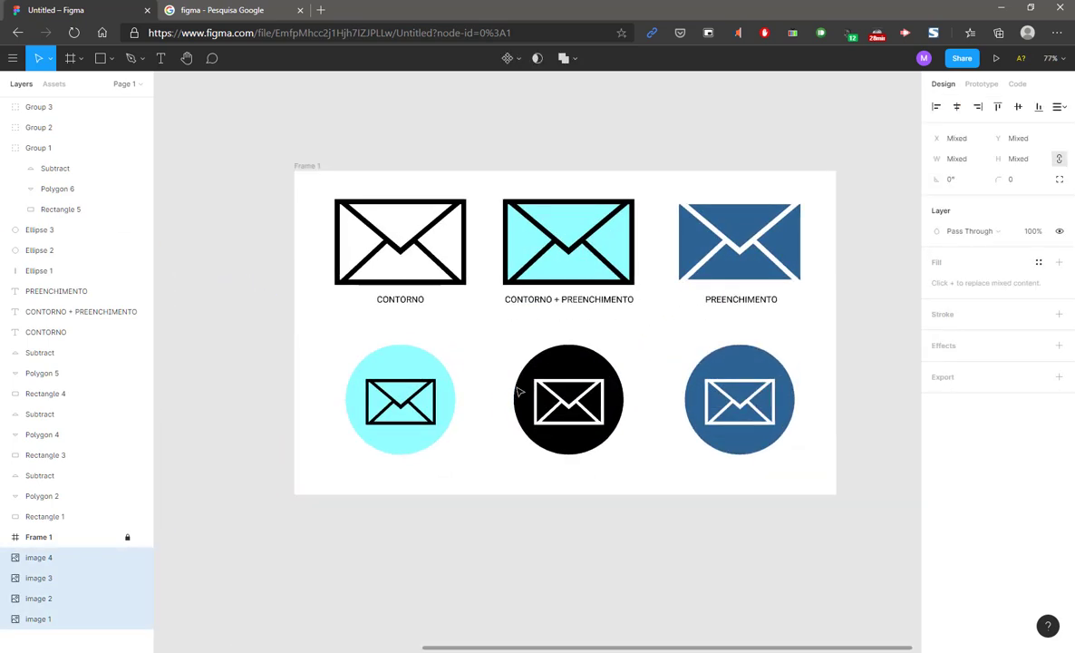
scroll(519, 392, up, 3)
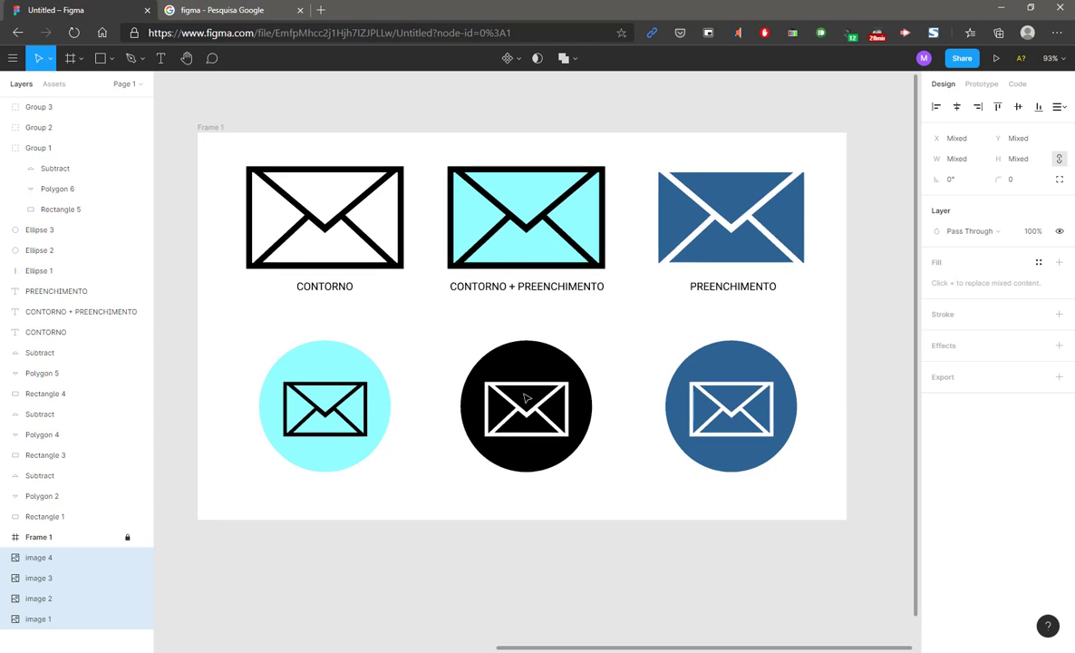